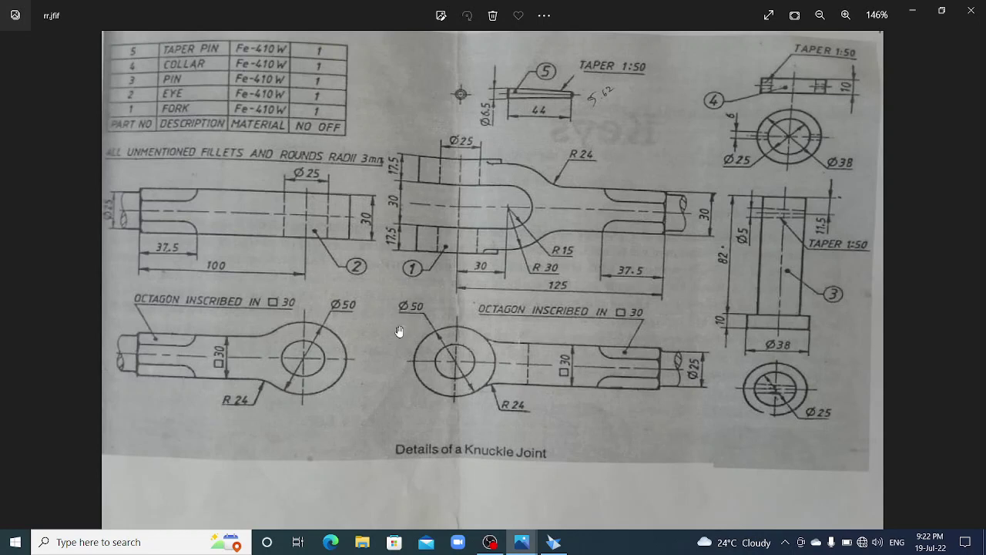
Switch to Solid Edge and create a new part from the ISO Metric part template.
{"action": "left_click", "coordinate": [553, 542]}
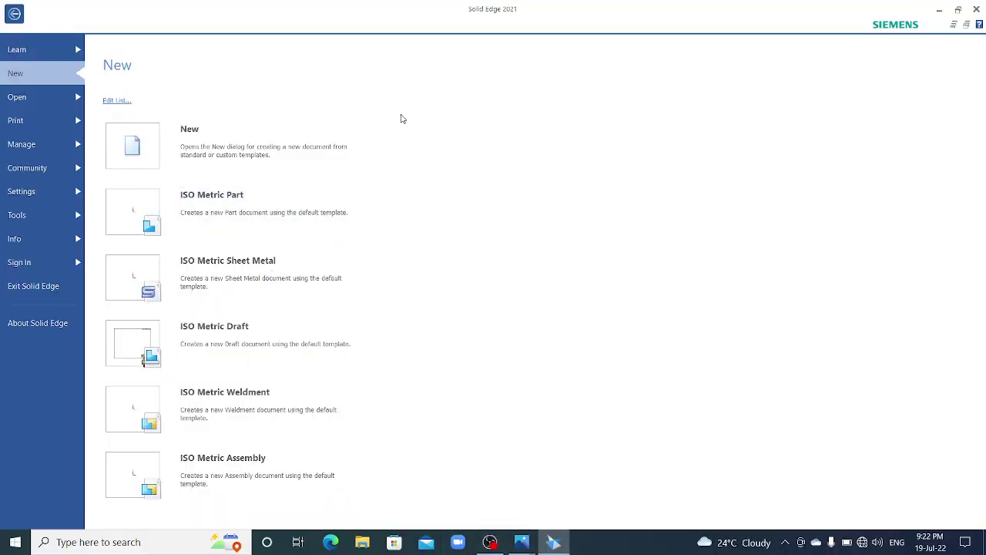
{"action": "left_click", "coordinate": [25, 89]}
{"action": "left_click", "coordinate": [197, 146]}
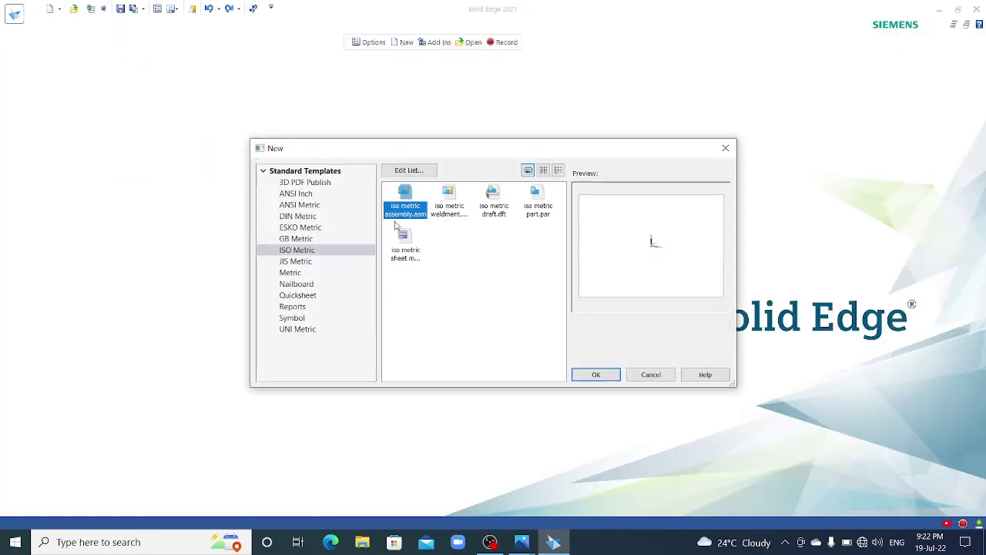
{"action": "left_click", "coordinate": [540, 207]}
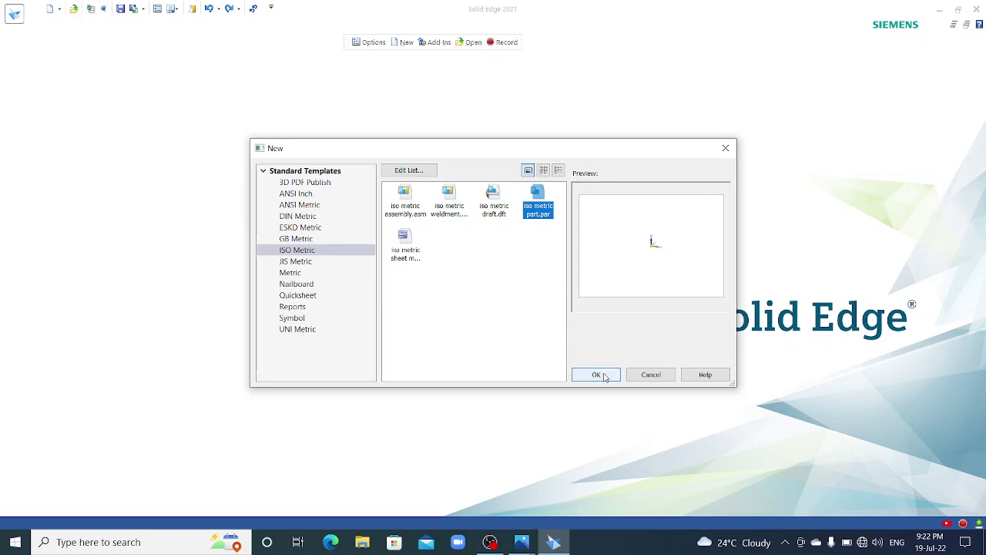
{"action": "left_click", "coordinate": [601, 375]}
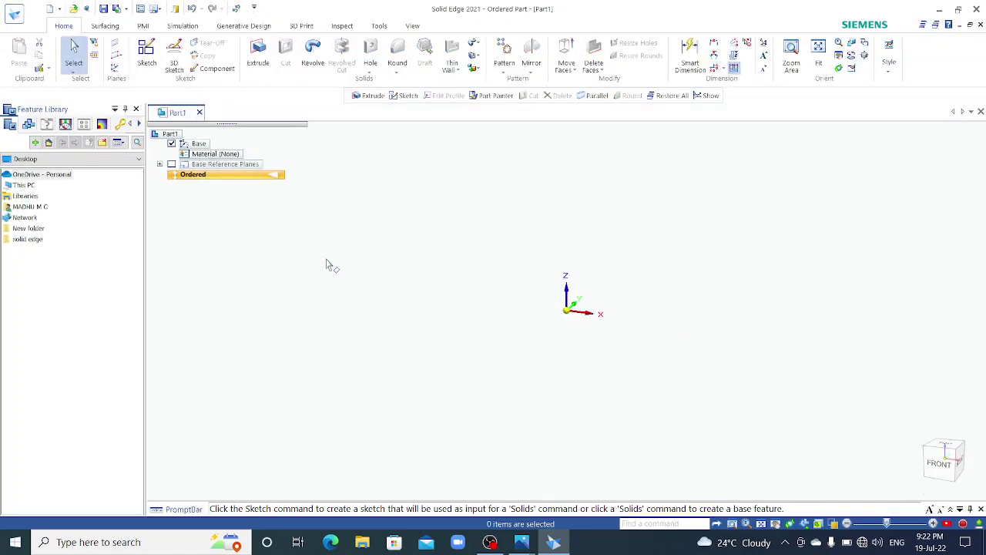
Show the base reference planes and start a Revolve sketch on the Front (xz) plane.
{"action": "left_click", "coordinate": [171, 164]}
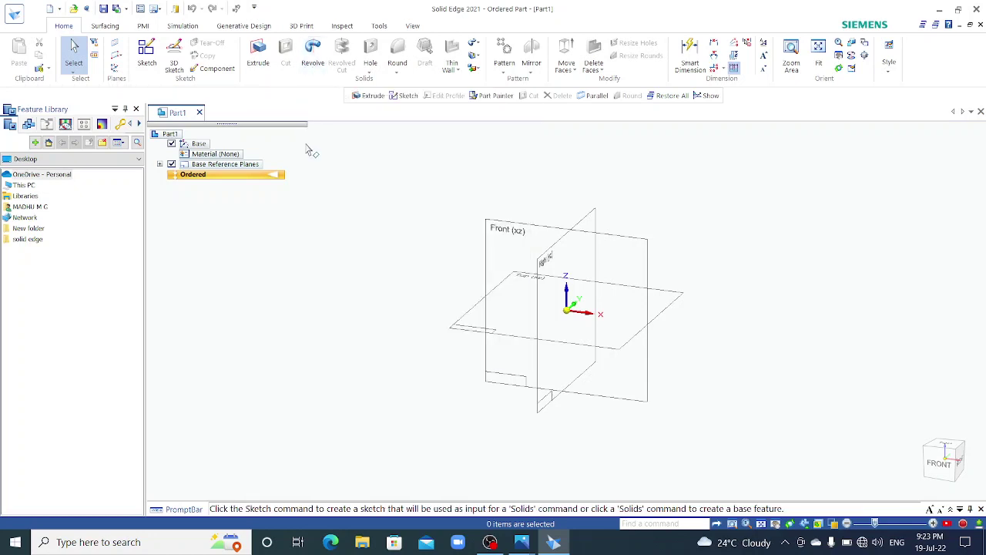
{"action": "left_click", "coordinate": [313, 59]}
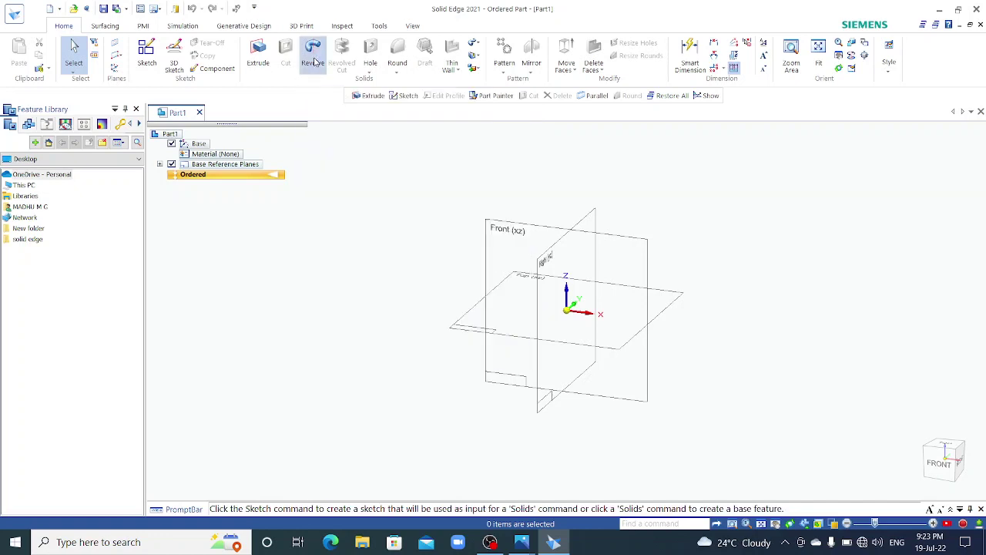
{"action": "left_click", "coordinate": [490, 224]}
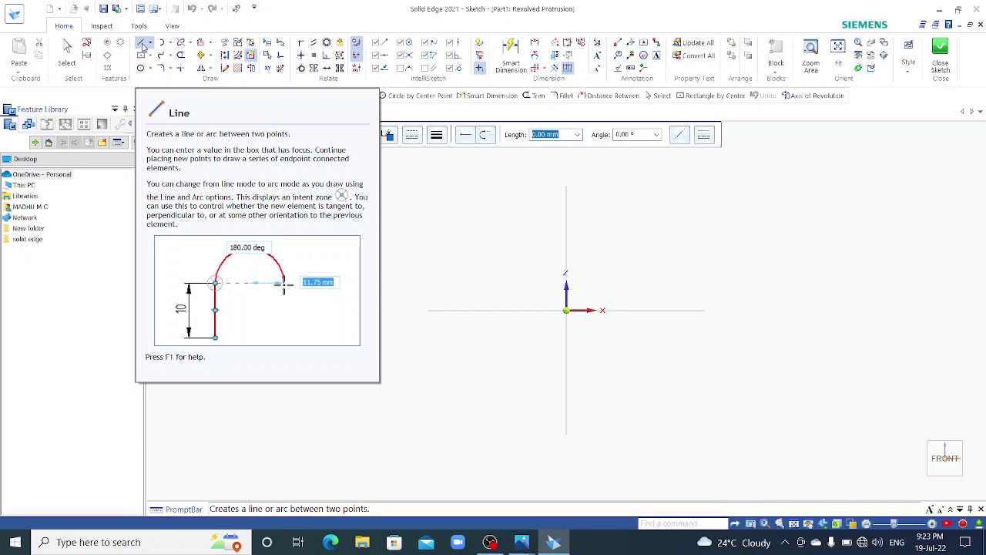
Draw a 12.5 mm horizontal line from the origin in the negative X direction.
{"action": "left_click", "coordinate": [143, 44]}
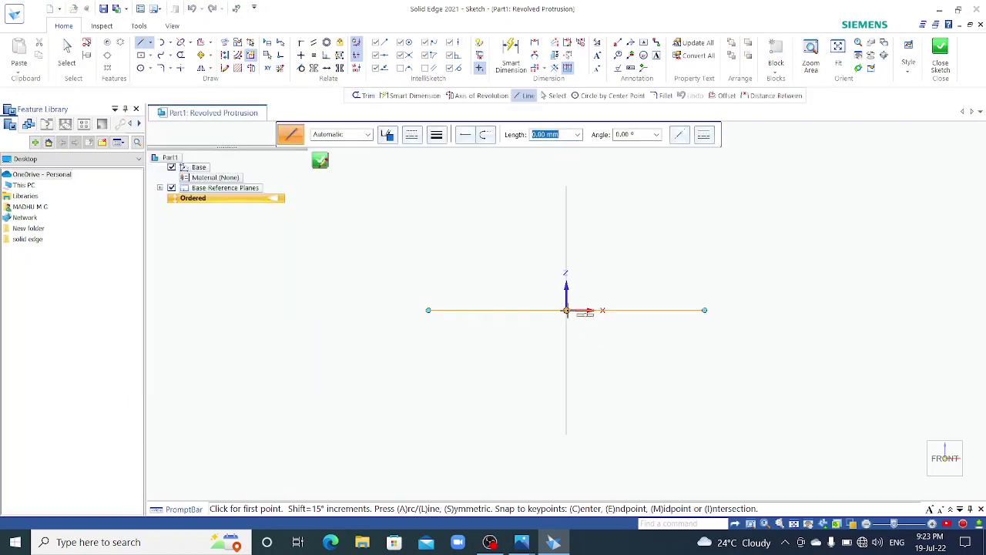
{"action": "left_click", "coordinate": [565, 310]}
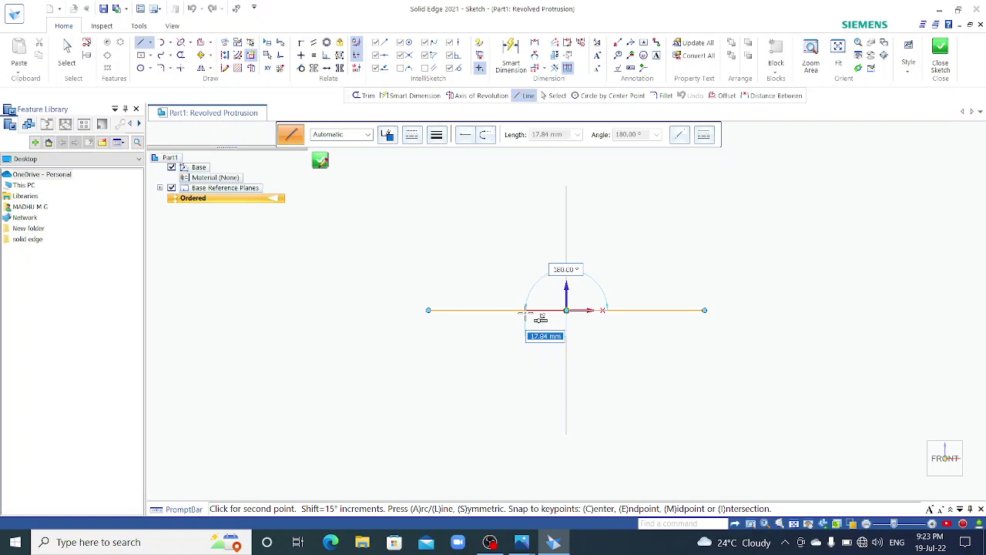
{"action": "type", "text": "12."}
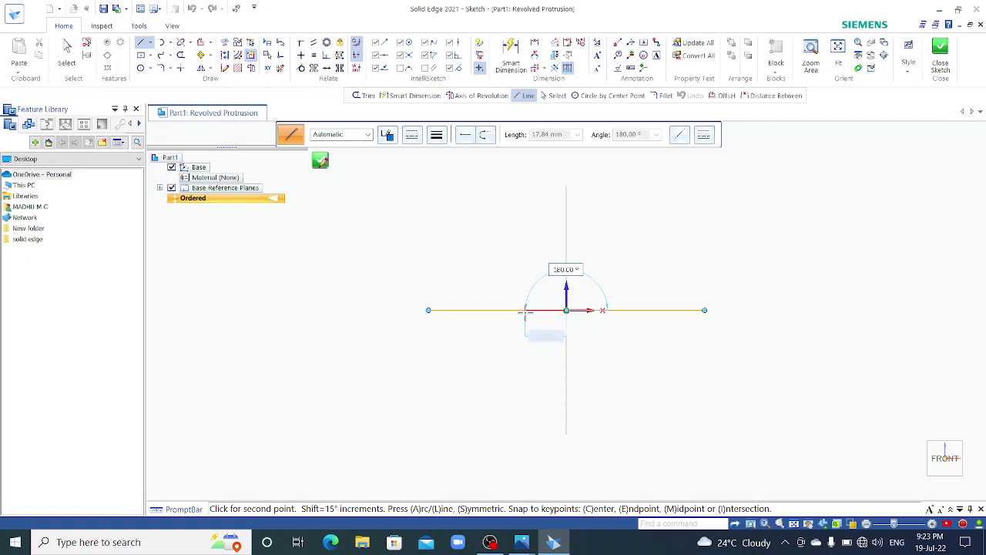
{"action": "type", "text": "5"}
{"action": "key", "text": "Tab"}
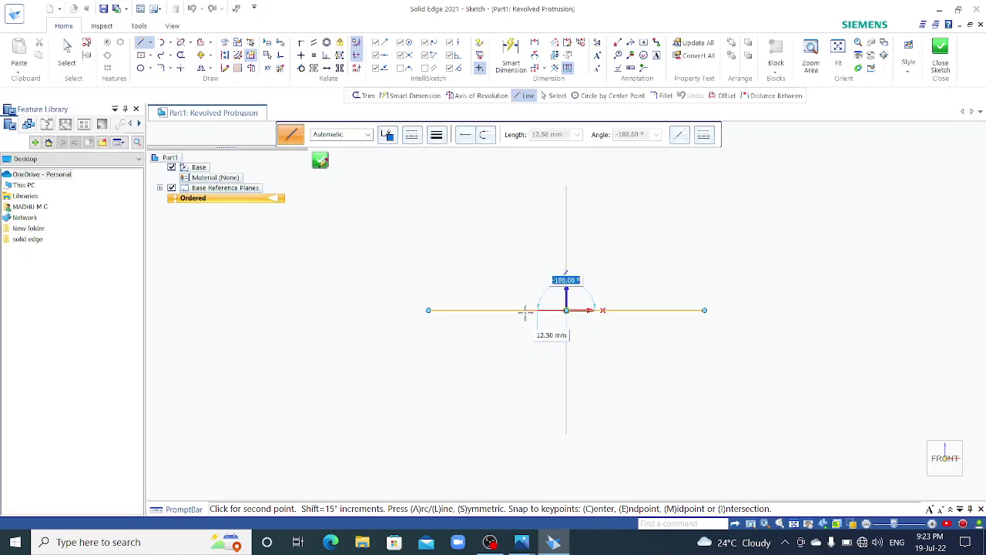
{"action": "type", "text": "-180"}
{"action": "key", "text": "Return"}
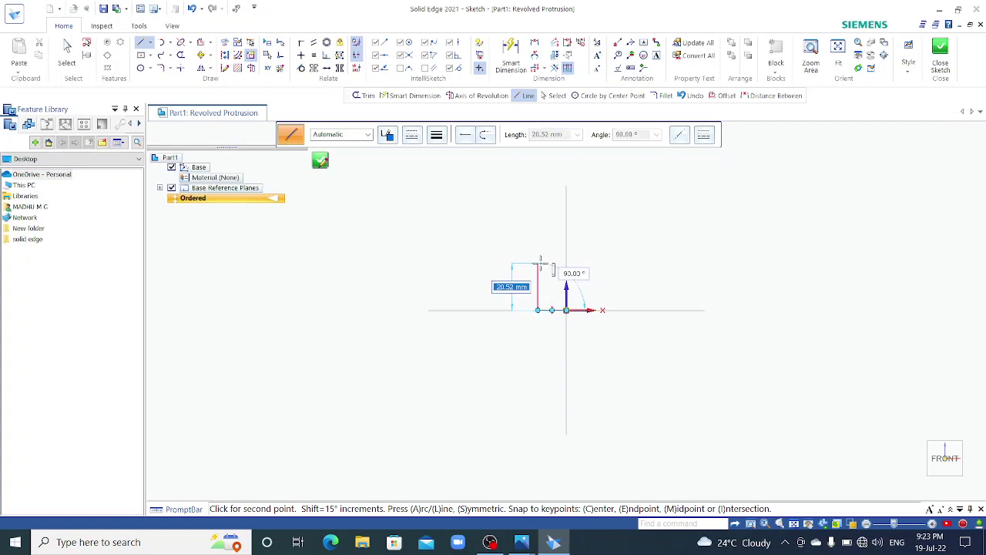
Continue the line chain vertically upward with a 17.5 mm segment followed by a 30 mm segment.
{"action": "type", "text": "17.5"}
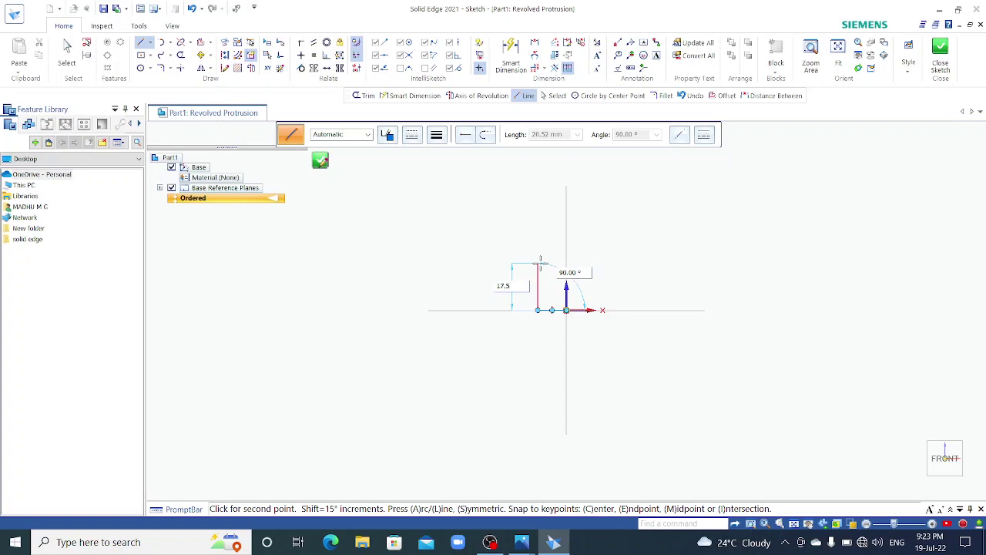
{"action": "key", "text": "Tab"}
{"action": "type", "text": "90"}
{"action": "key", "text": "Return"}
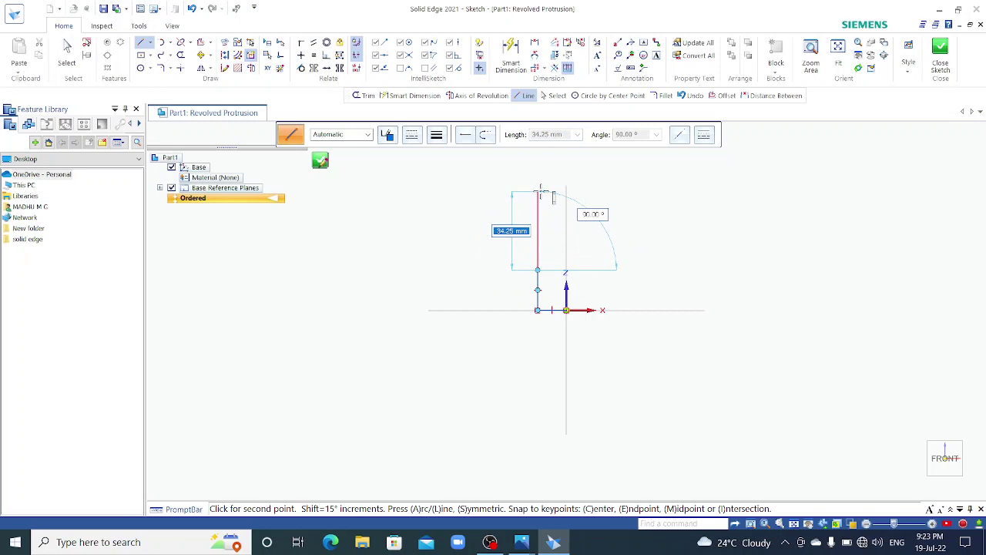
{"action": "type", "text": "30"}
{"action": "key", "text": "Tab"}
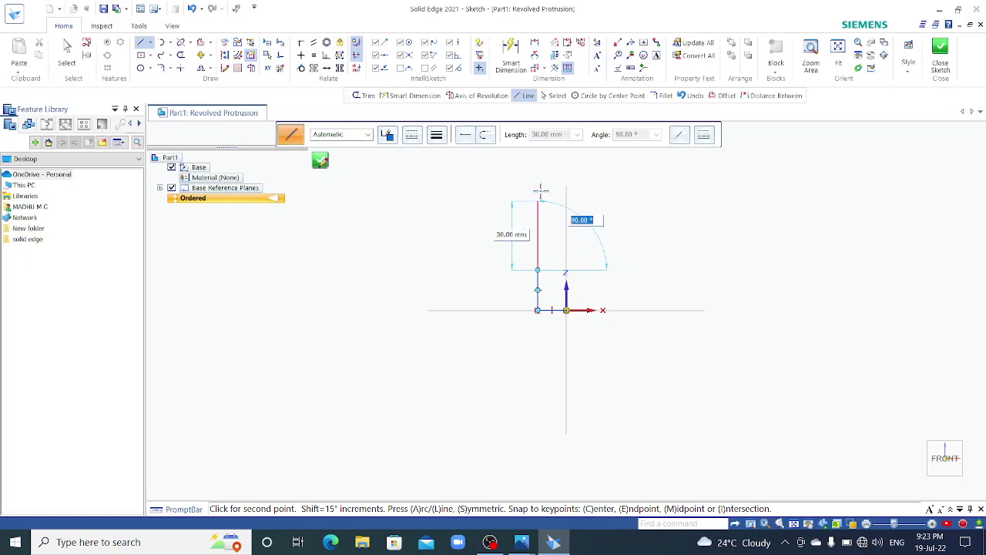
{"action": "key", "text": "Return"}
Extend the chain upward by 17.5 mm and add a 12.5 mm horizontal segment away from the Z axis.
{"action": "scroll", "coordinate": [506, 278], "scroll_direction": "down", "scroll_amount": 1}
{"action": "scroll", "coordinate": [529, 231], "scroll_direction": "up", "scroll_amount": 2}
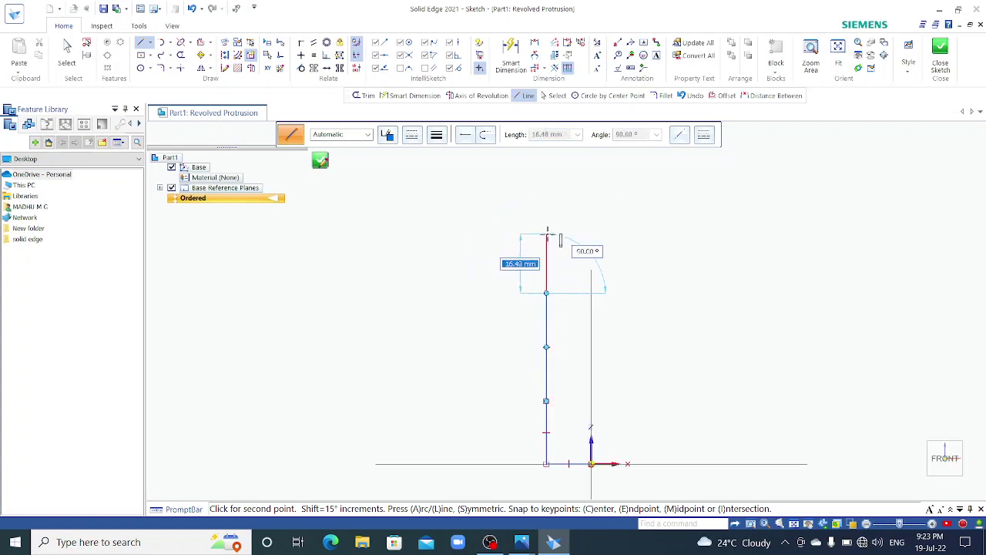
{"action": "type", "text": "17.5"}
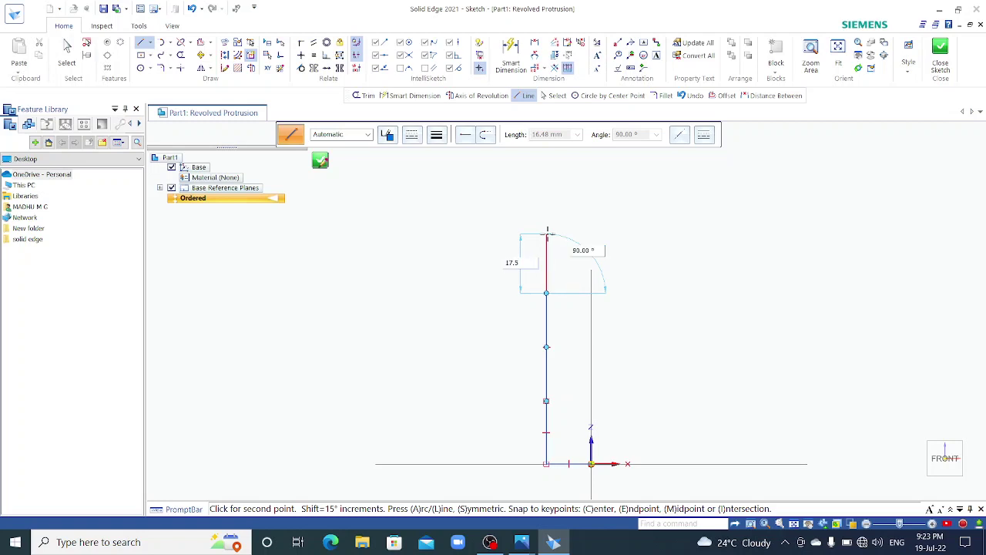
{"action": "key", "text": "Tab"}
{"action": "type", "text": "90"}
{"action": "key", "text": "Return"}
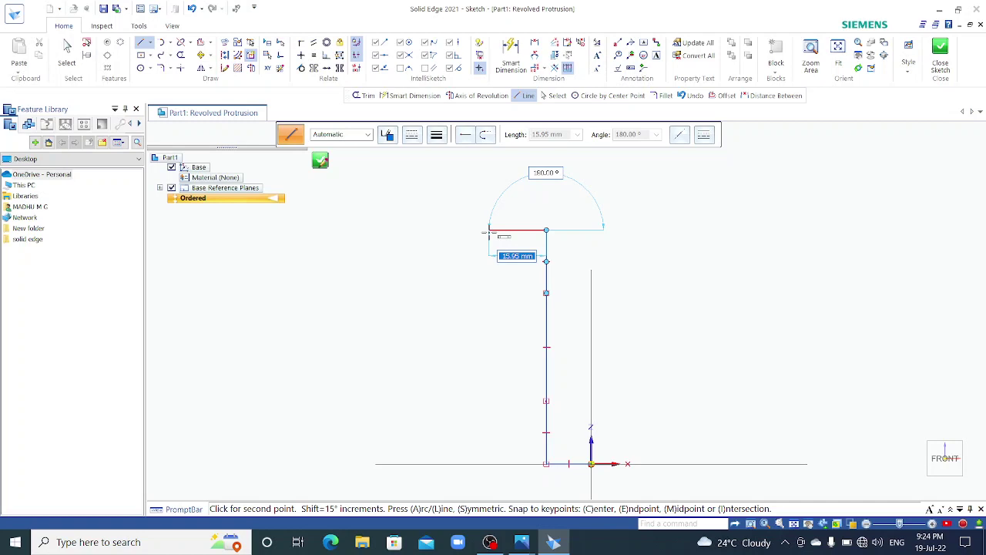
{"action": "type", "text": "12.5"}
{"action": "key", "text": "Tab"}
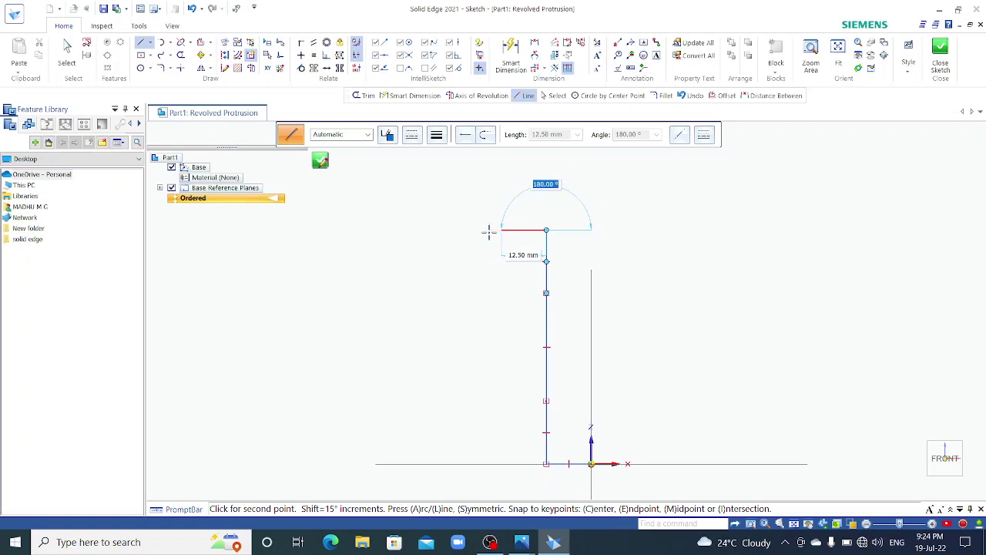
{"action": "type", "text": "180"}
{"action": "key", "text": "Return"}
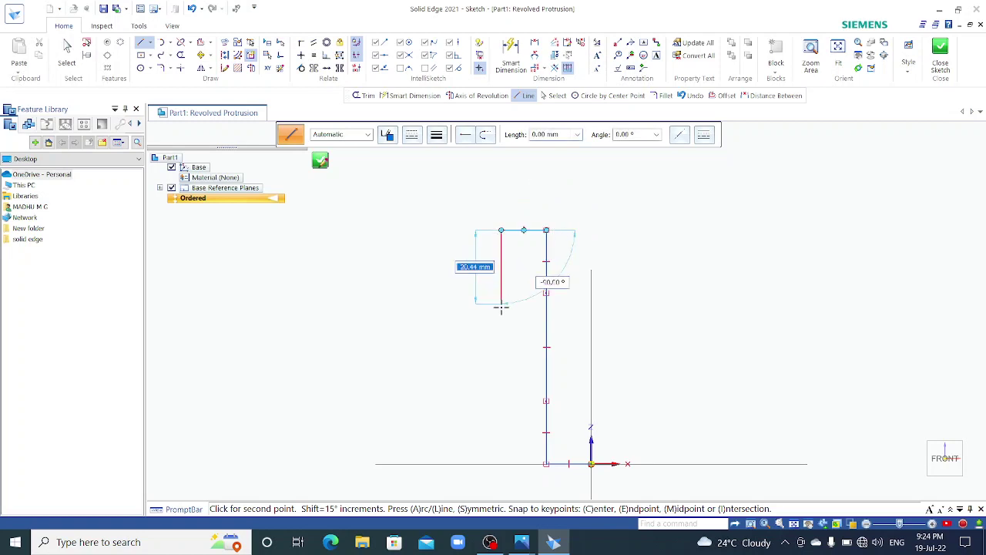
Continue the outline vertically downward with a 17.5 mm segment followed by a 30 mm segment.
{"action": "type", "text": "17.5"}
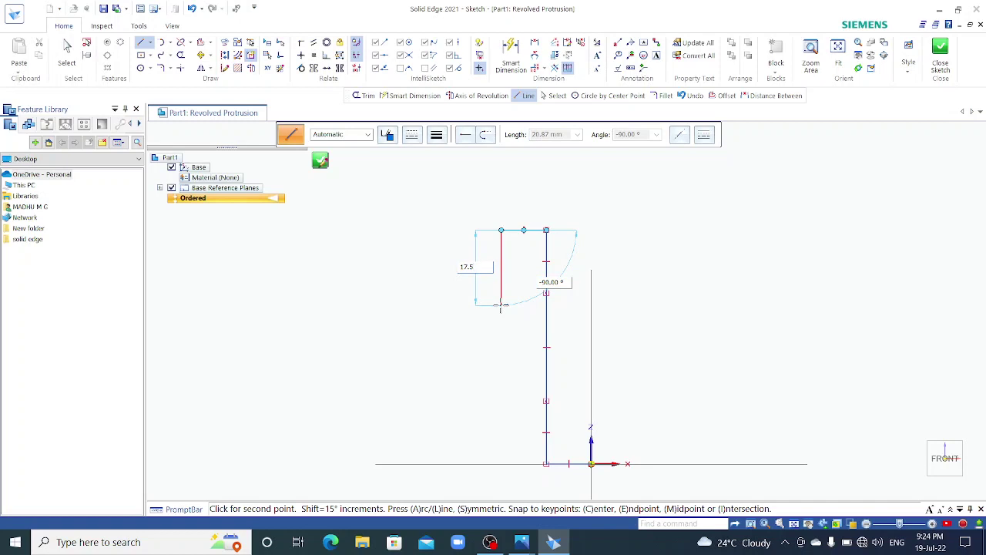
{"action": "key", "text": "Tab"}
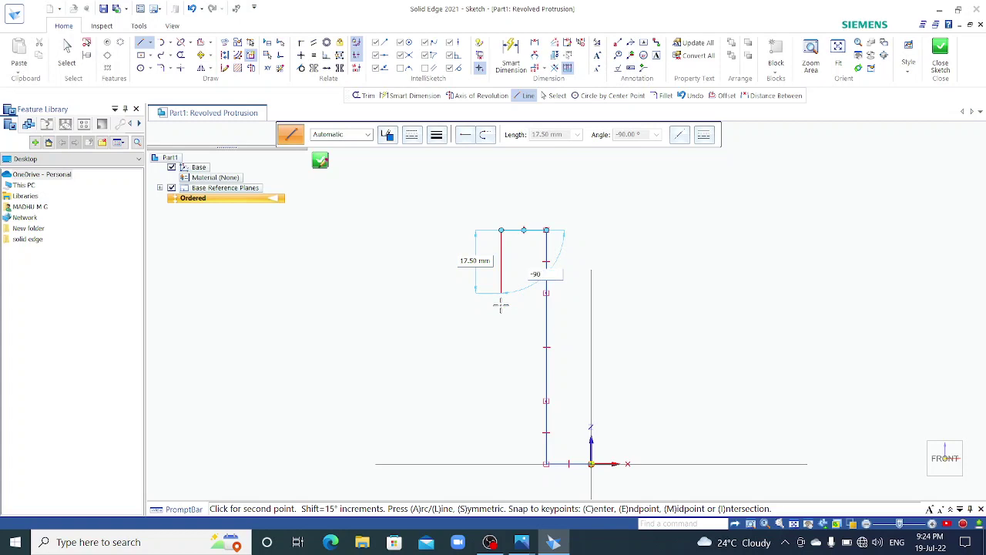
{"action": "key", "text": "Return"}
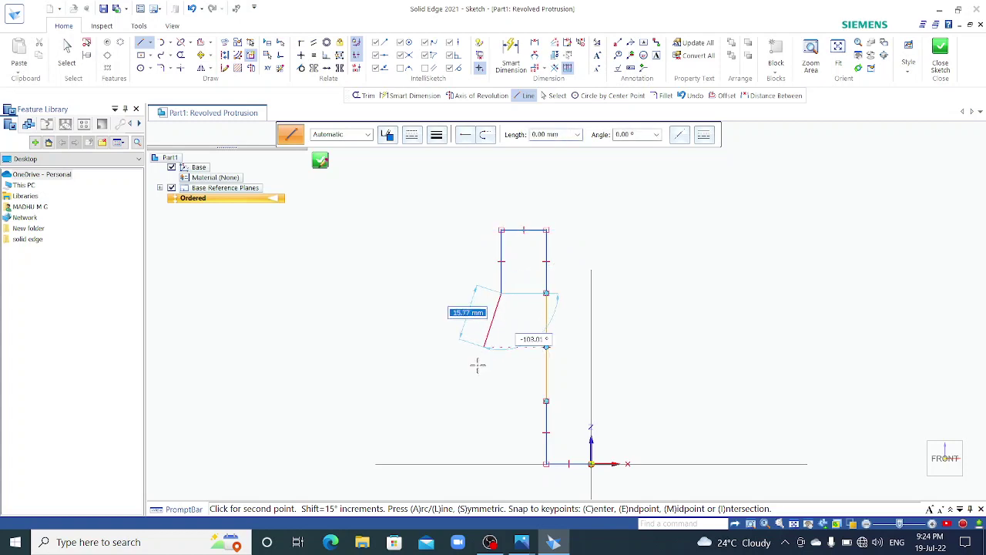
{"action": "type", "text": "30"}
{"action": "key", "text": "Tab"}
{"action": "type", "text": "-90"}
{"action": "key", "text": "Return"}
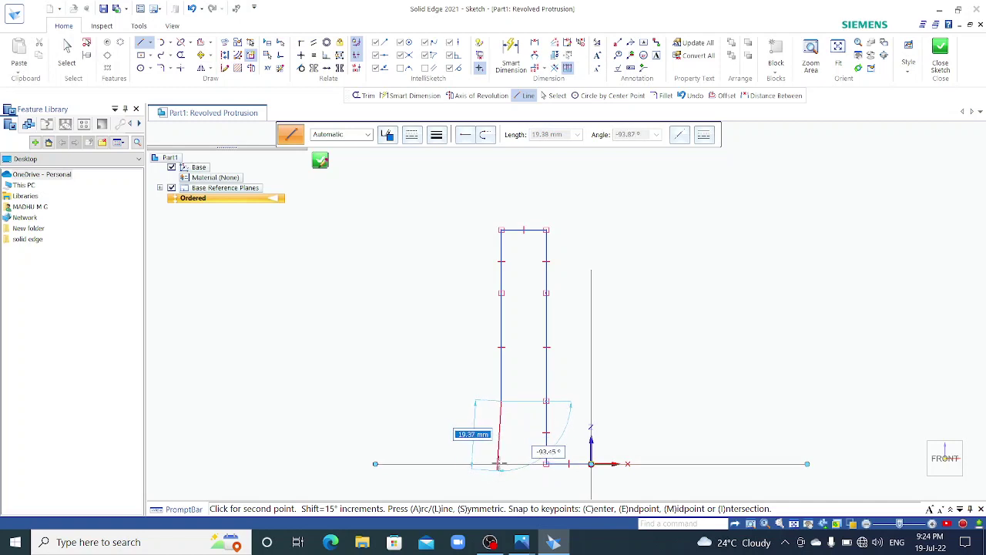
Draw the last 17.5 mm segment down to the X axis and close the outline with a horizontal line to the inner vertical's lower end.
{"action": "type", "text": "17.5"}
{"action": "key", "text": "Return"}
{"action": "type", "text": "90"}
{"action": "key", "text": "Return"}
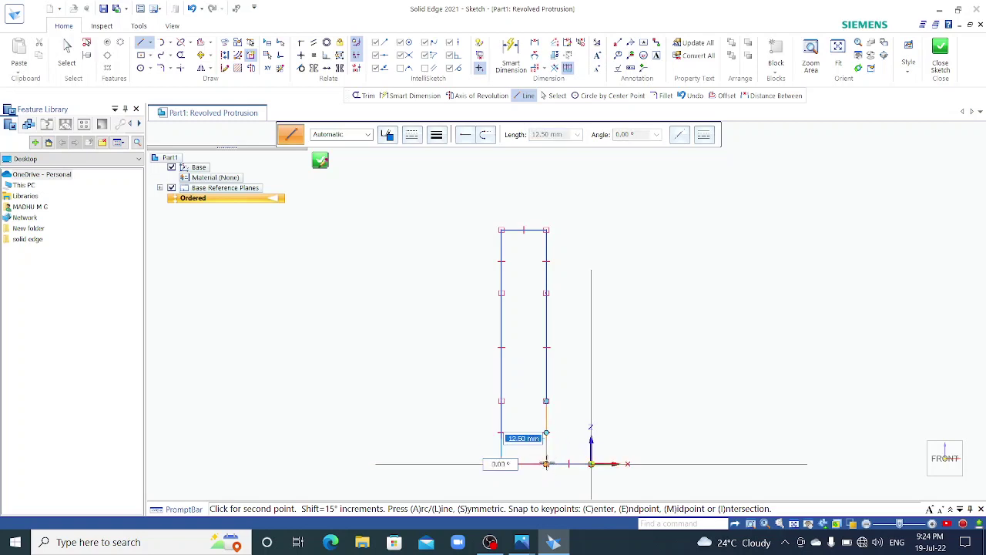
{"action": "left_click", "coordinate": [546, 464]}
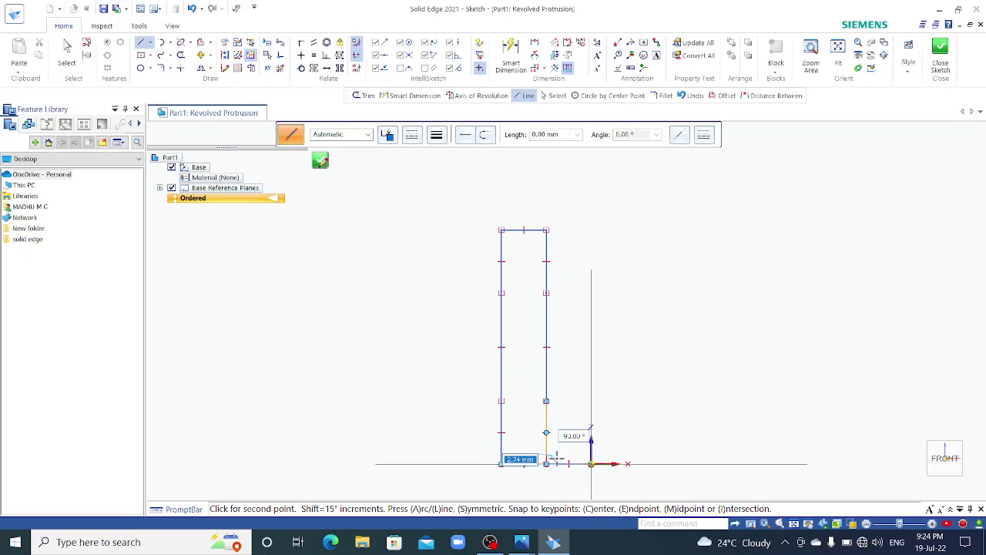
{"action": "right_click", "coordinate": [576, 388]}
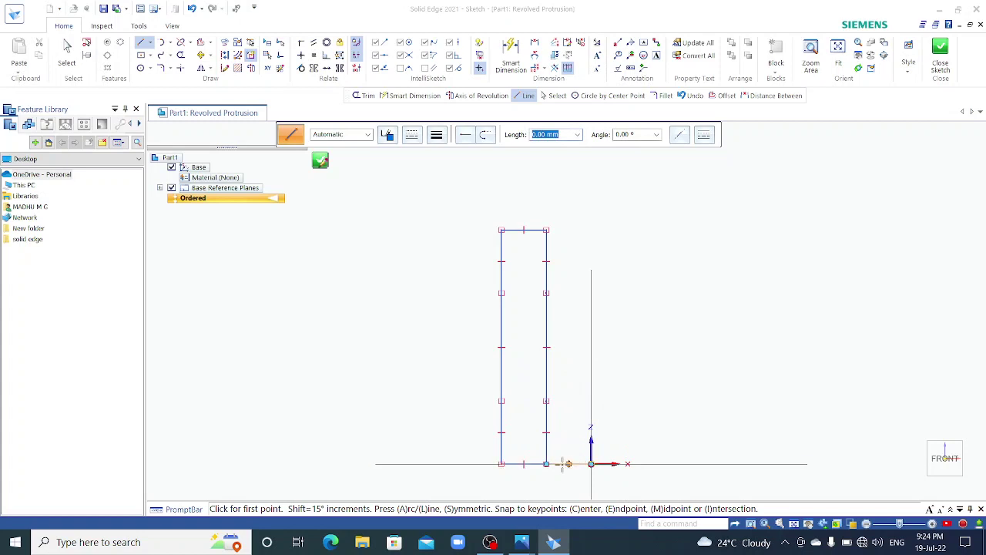
Trim away the line between the outline and the origin and the middle 30 mm segments of both verticals.
{"action": "left_click", "coordinate": [181, 55]}
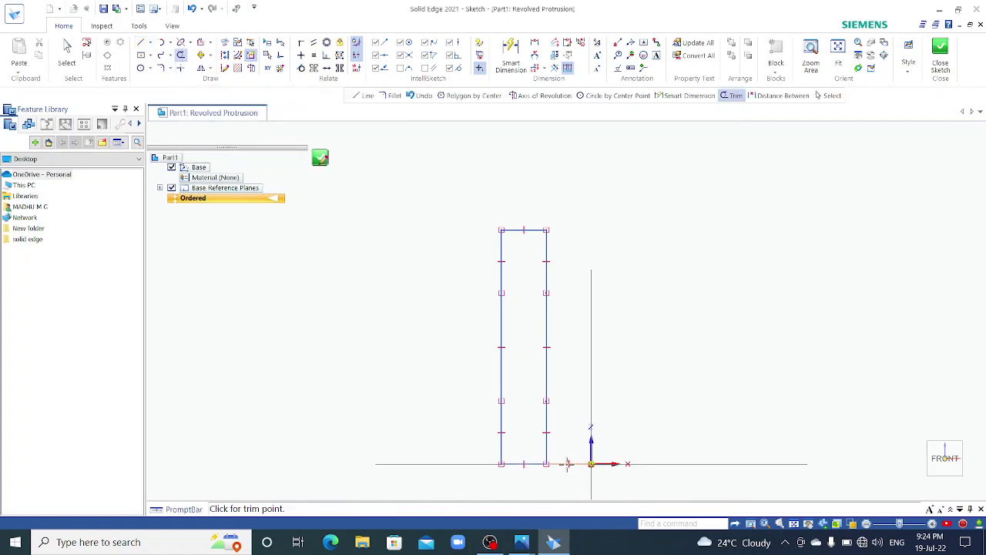
{"action": "left_click", "coordinate": [548, 359]}
{"action": "left_click", "coordinate": [501, 359]}
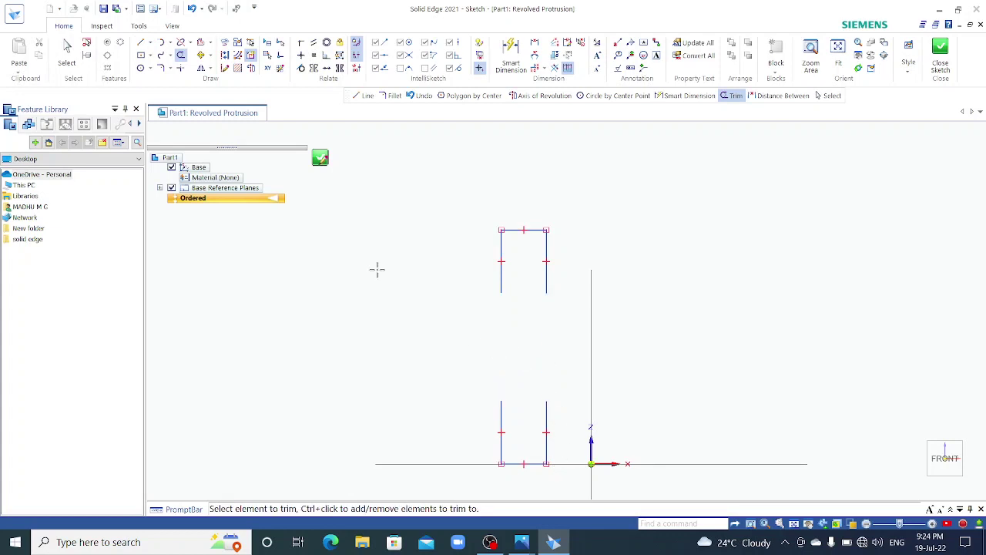
Close the upper and lower profiles into two rectangles with horizontal lines between their open ends.
{"action": "left_click", "coordinate": [141, 42]}
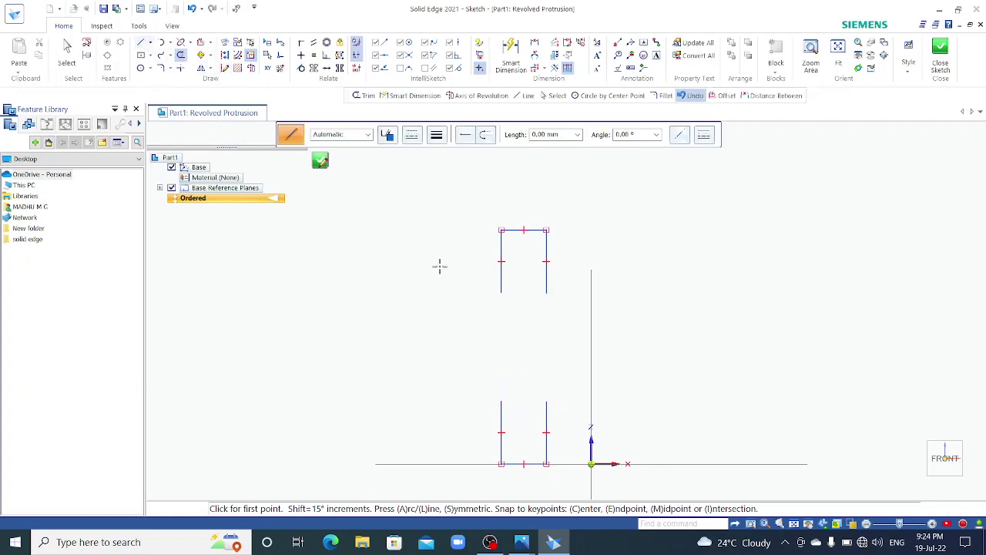
{"action": "left_click", "coordinate": [500, 292]}
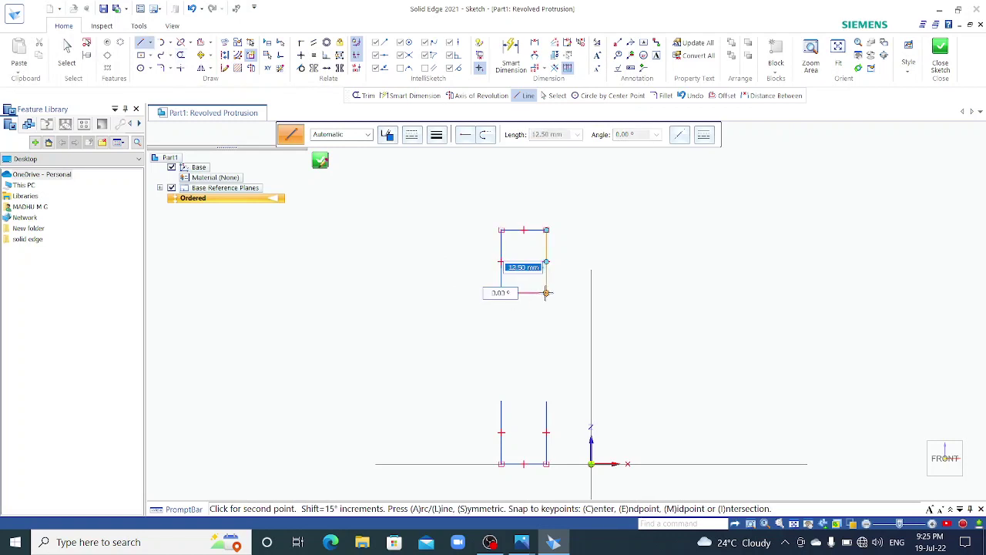
{"action": "left_click", "coordinate": [547, 292]}
{"action": "right_click", "coordinate": [613, 345]}
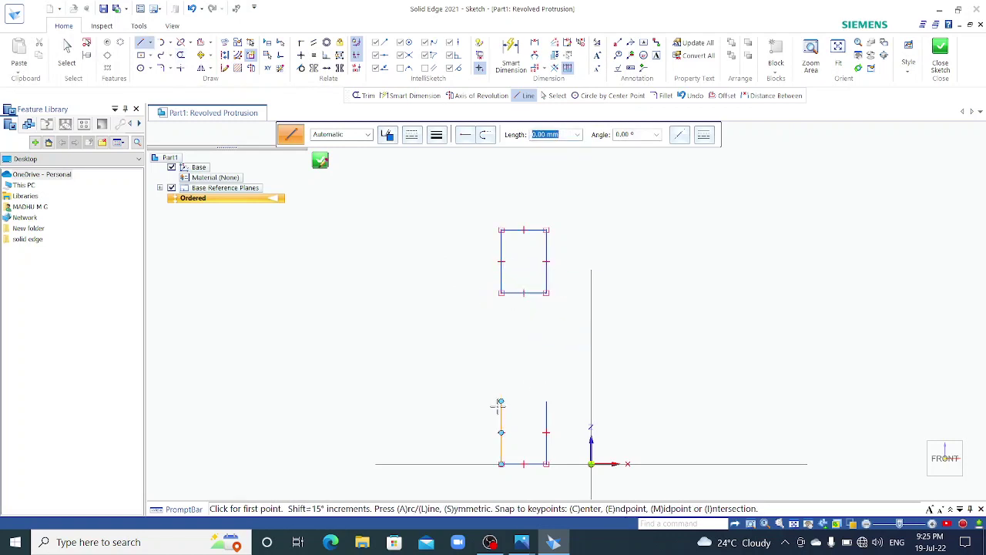
{"action": "left_click", "coordinate": [501, 401]}
{"action": "left_click", "coordinate": [547, 401]}
{"action": "right_click", "coordinate": [523, 328]}
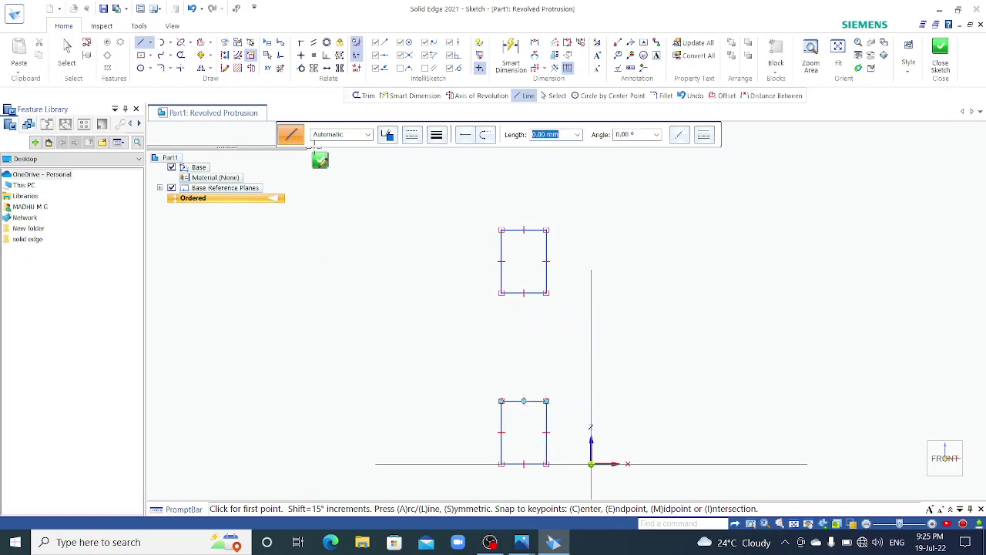
Set the vertical reference line through the origin as the axis of revolution.
{"action": "left_click", "coordinate": [250, 69]}
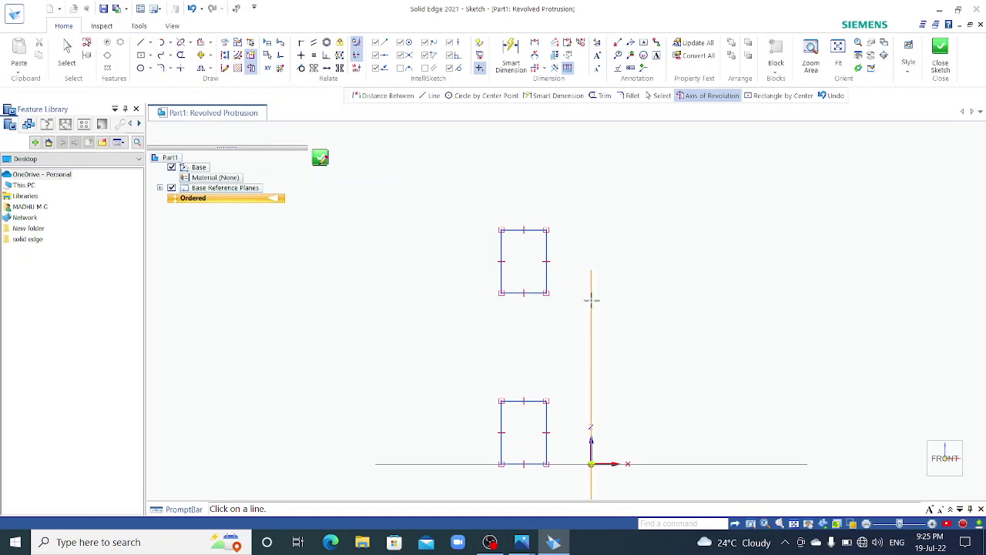
{"action": "left_click", "coordinate": [591, 300]}
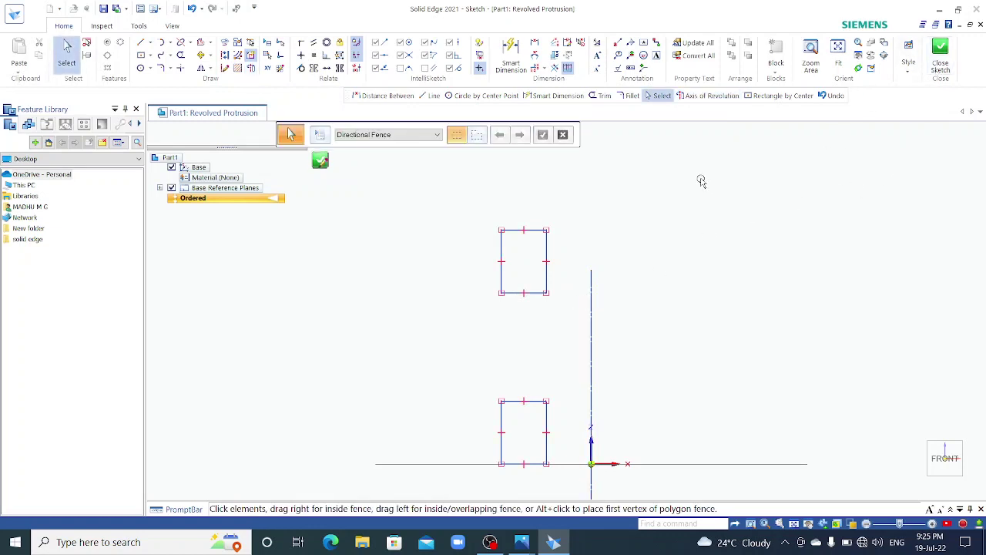
Close the profile sketch and revolve both rectangles through 360° to finish the two eye rings.
{"action": "left_click", "coordinate": [940, 54]}
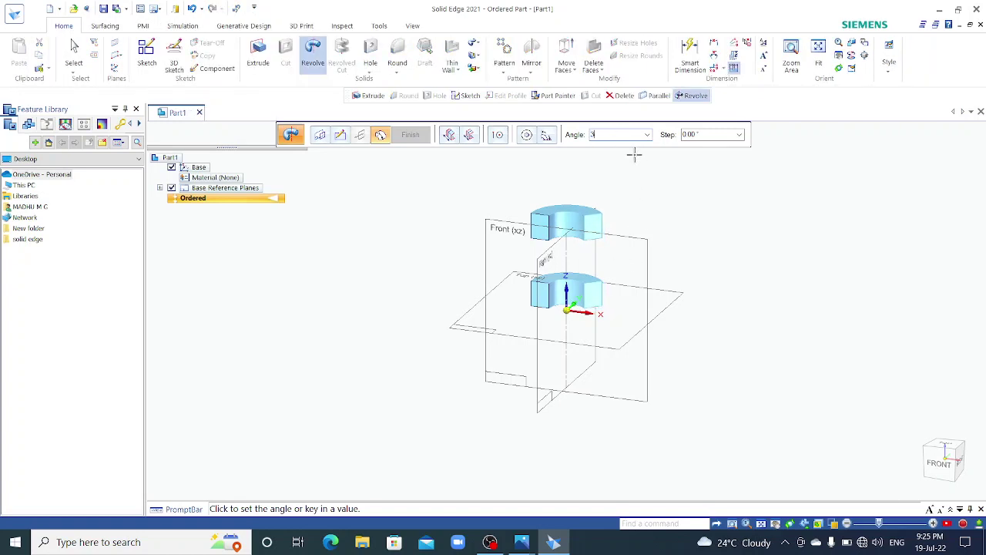
{"action": "key", "text": "Tab"}
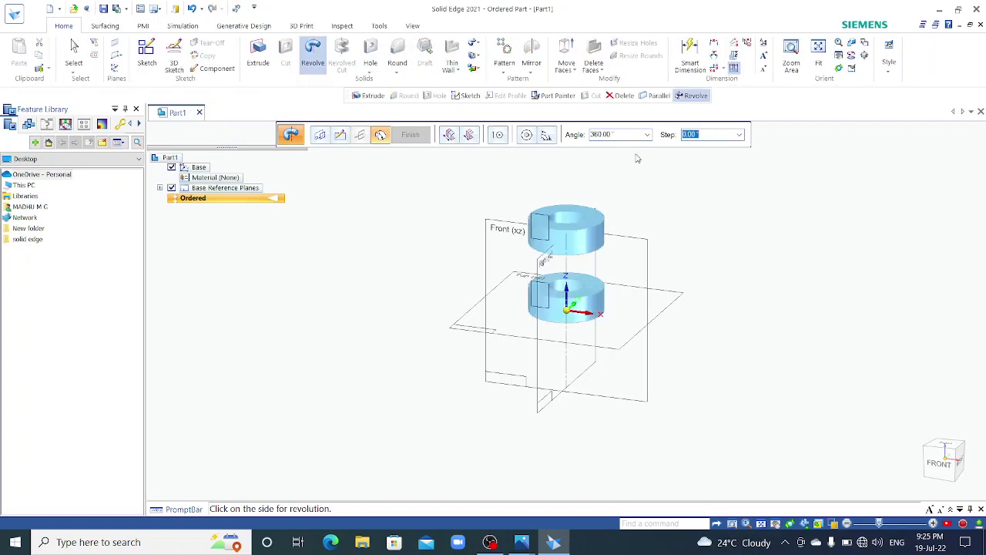
{"action": "left_click", "coordinate": [601, 177]}
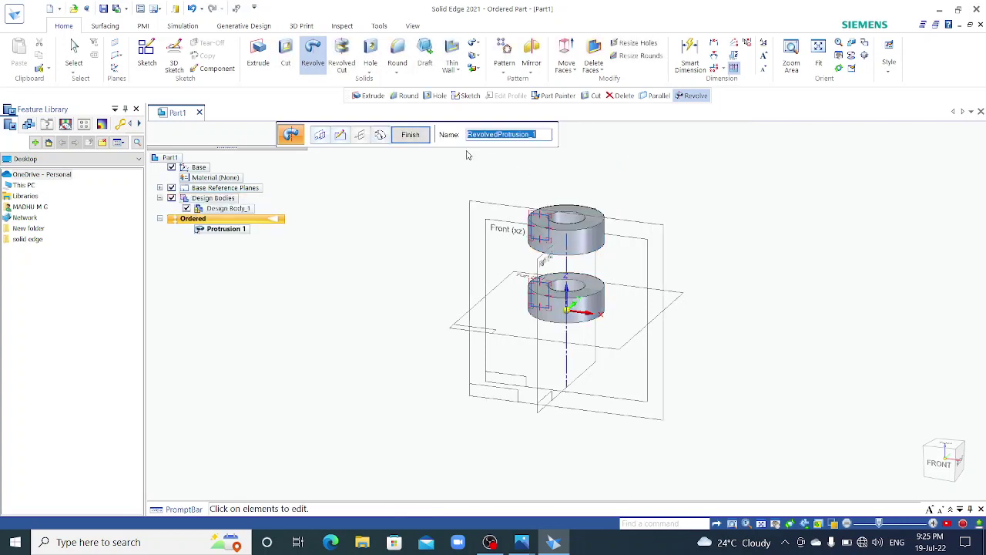
{"action": "left_click", "coordinate": [410, 135]}
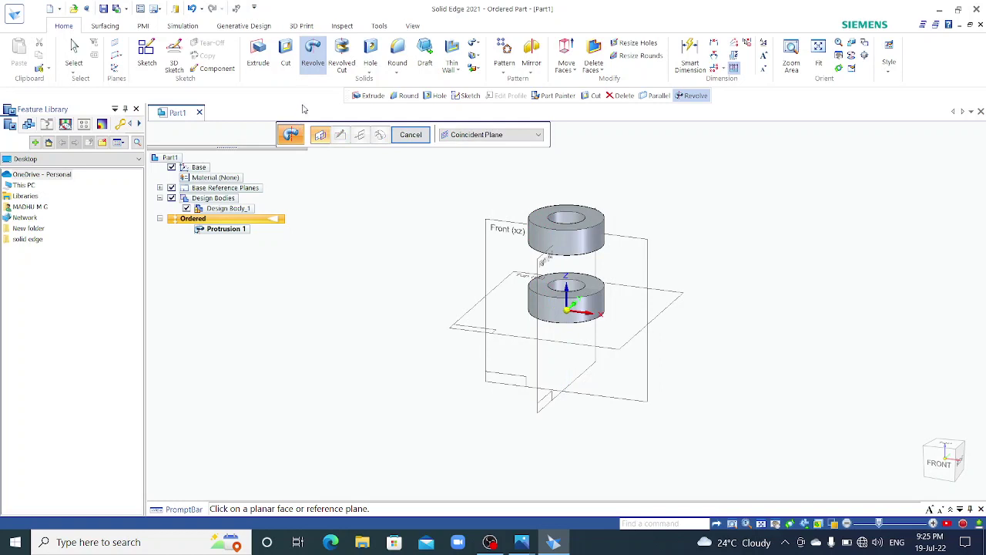
Start an extrusion sketch on the front (xz) plane and draw a 30 mm diameter circle beside the rings.
{"action": "left_click", "coordinate": [263, 54]}
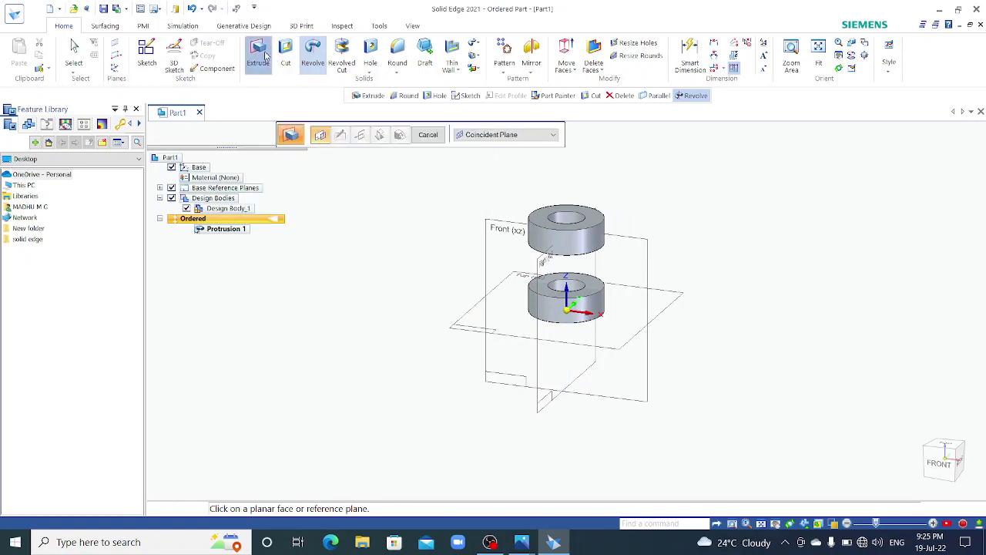
{"action": "left_click", "coordinate": [647, 244]}
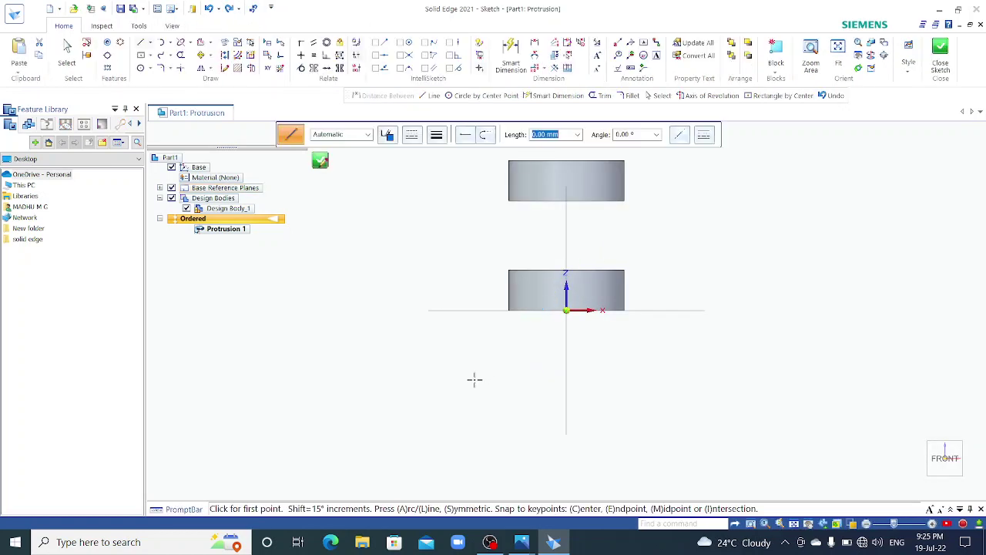
{"action": "scroll", "coordinate": [470, 378], "scroll_direction": "down", "scroll_amount": 2}
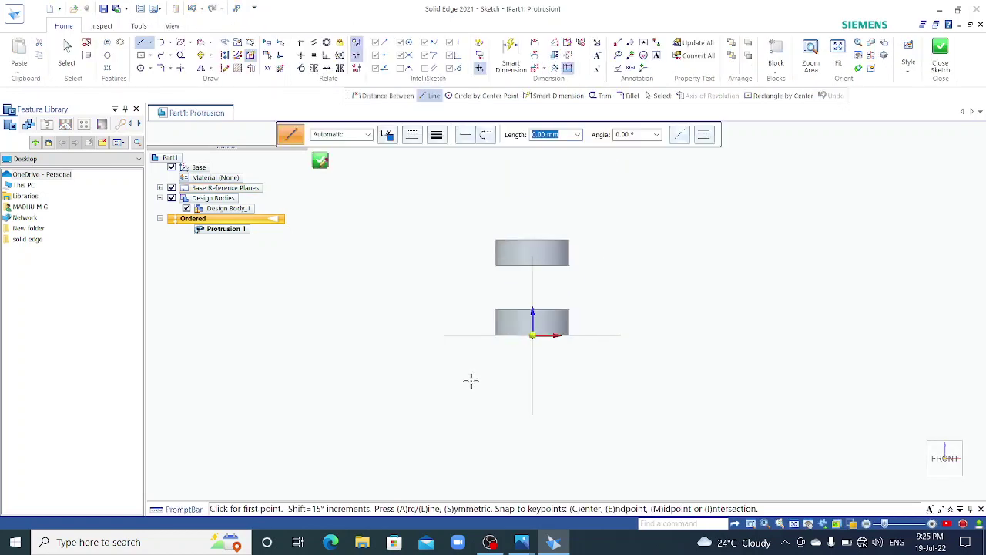
{"action": "left_click", "coordinate": [140, 68]}
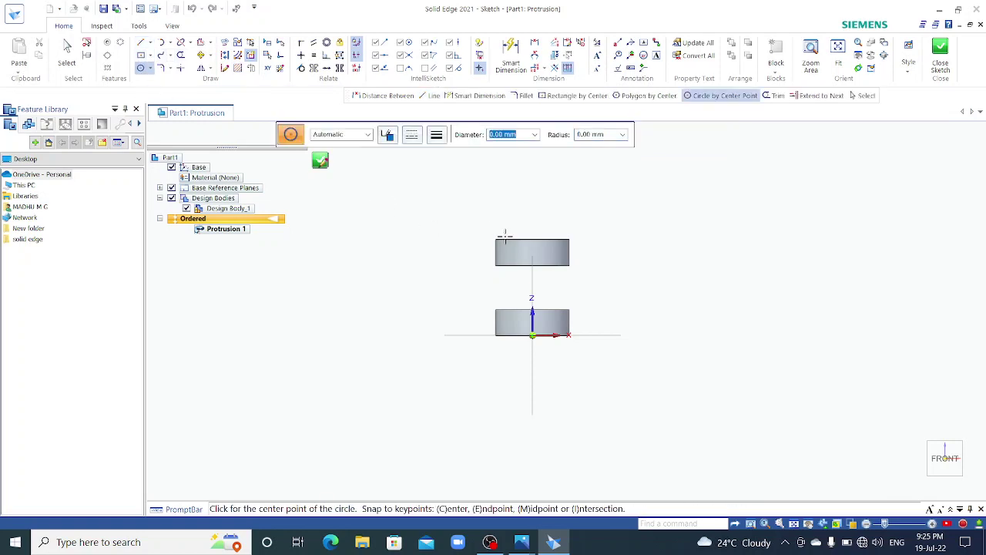
{"action": "left_click", "coordinate": [608, 290]}
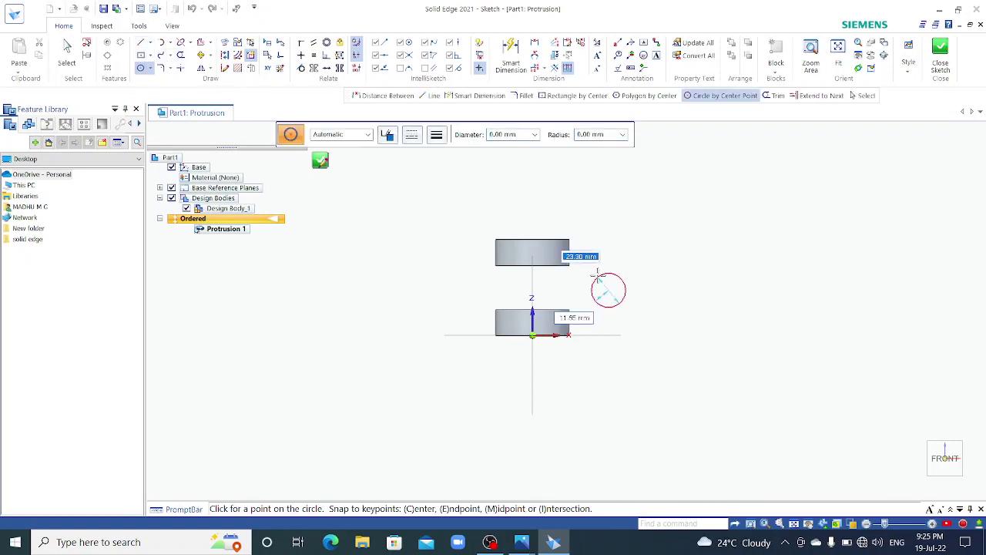
{"action": "left_click", "coordinate": [596, 273]}
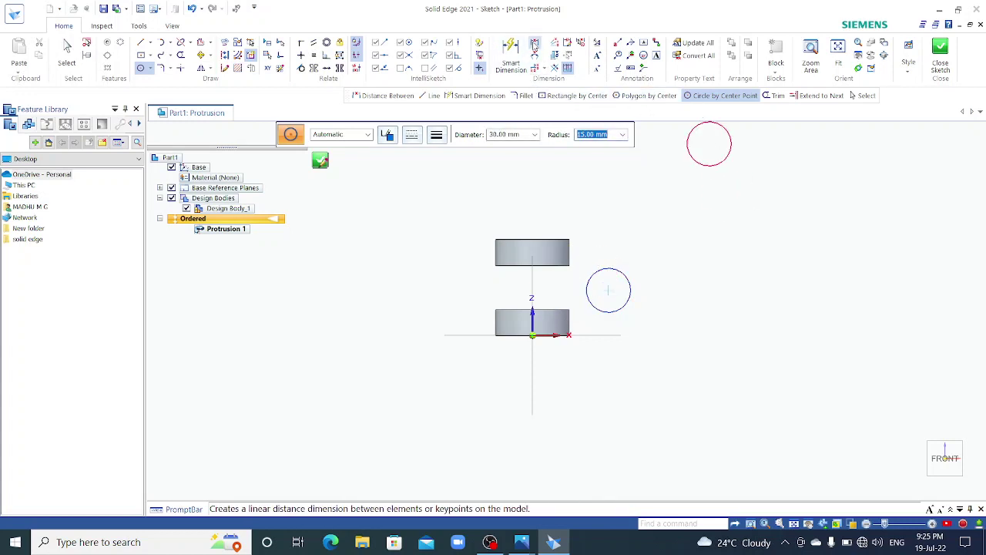
Dimension the circle's centre horizontally from the vertical reference line and set the distance to 30 mm.
{"action": "left_click", "coordinate": [512, 56]}
{"action": "left_click", "coordinate": [532, 349]}
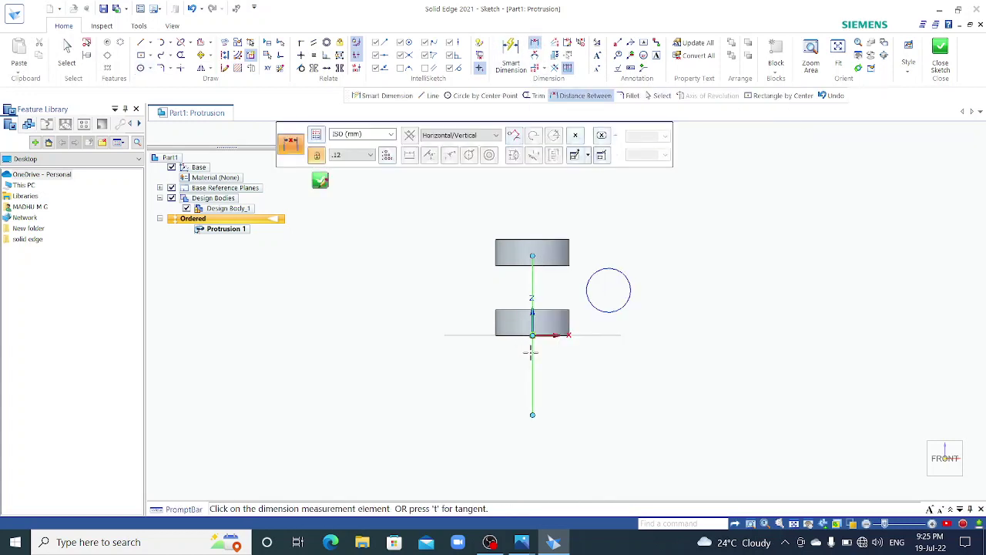
{"action": "left_click", "coordinate": [609, 289]}
{"action": "left_click", "coordinate": [583, 409]}
{"action": "type", "text": "30"}
{"action": "key", "text": "Return"}
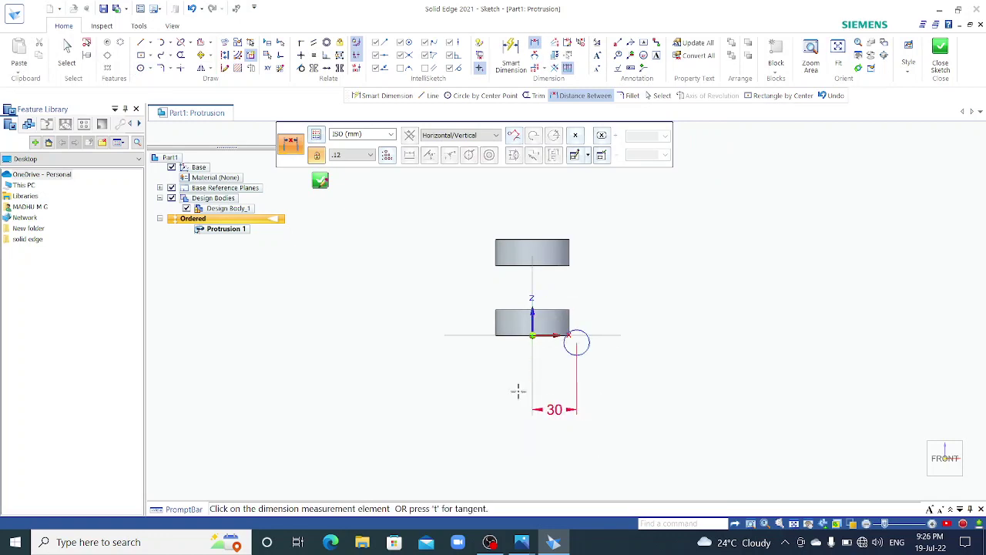
Abandon the circle's vertical dimension from the X axis and undo the last horizontal distance change.
{"action": "scroll", "coordinate": [502, 315], "scroll_direction": "up", "scroll_amount": 2}
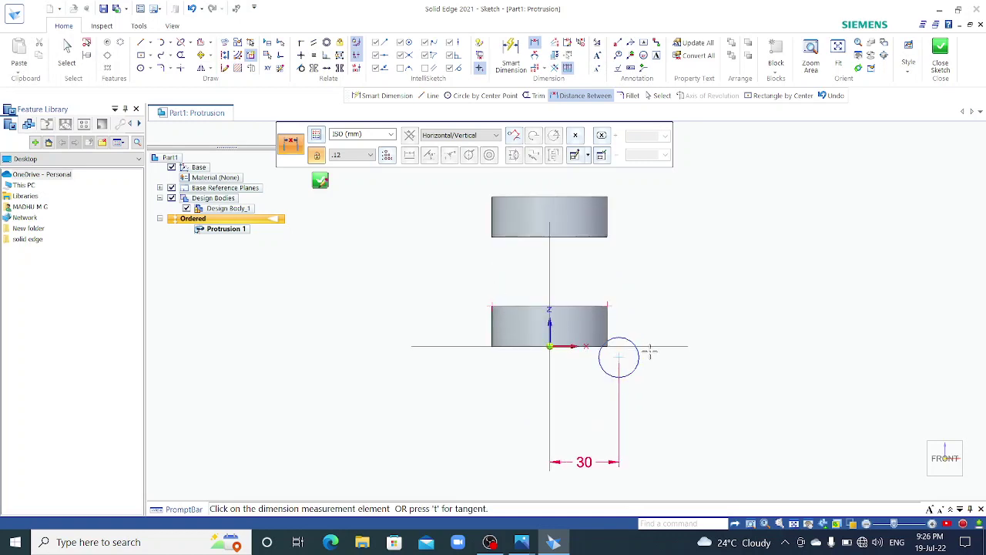
{"action": "left_click", "coordinate": [626, 346]}
{"action": "left_click", "coordinate": [667, 346]}
{"action": "left_click", "coordinate": [618, 355]}
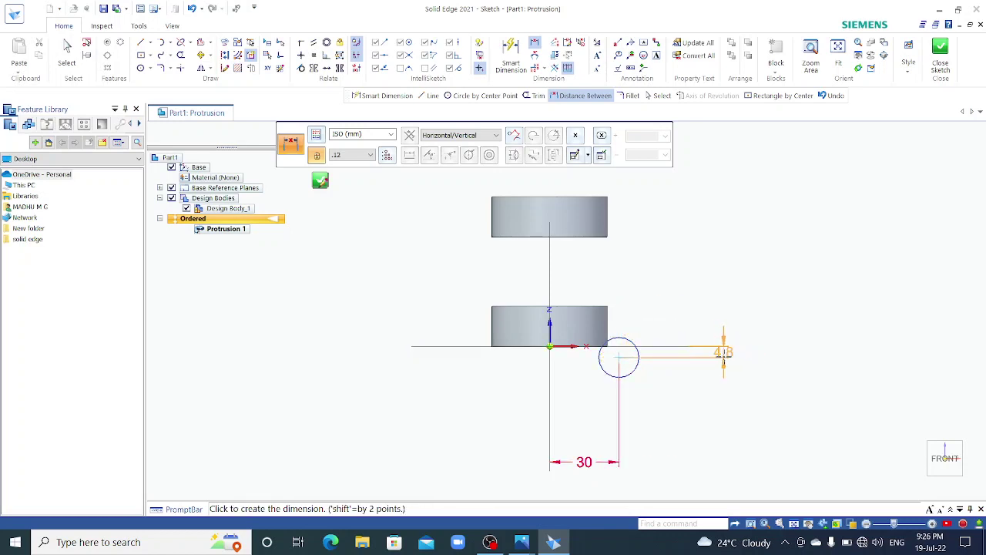
{"action": "key", "text": "Escape"}
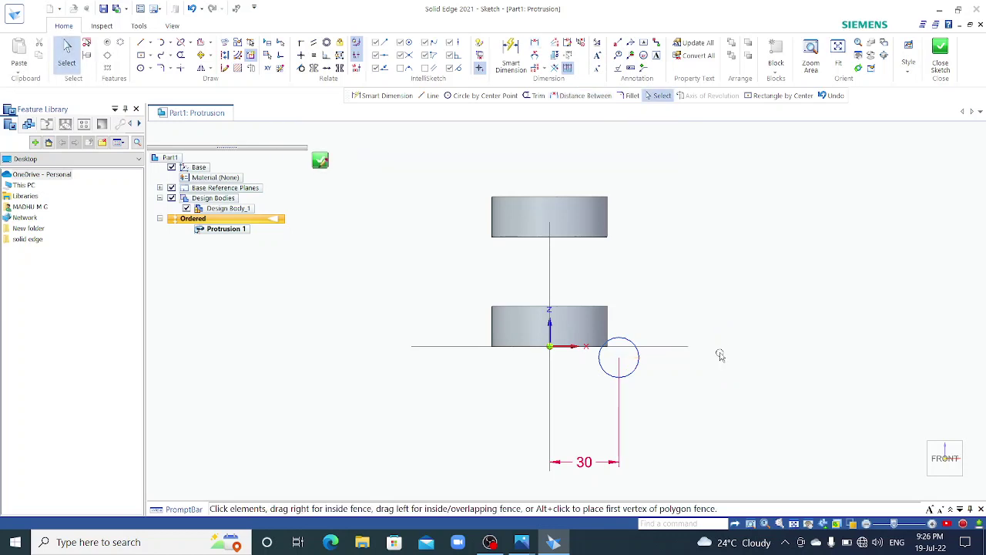
{"action": "key", "text": "ctrl+z"}
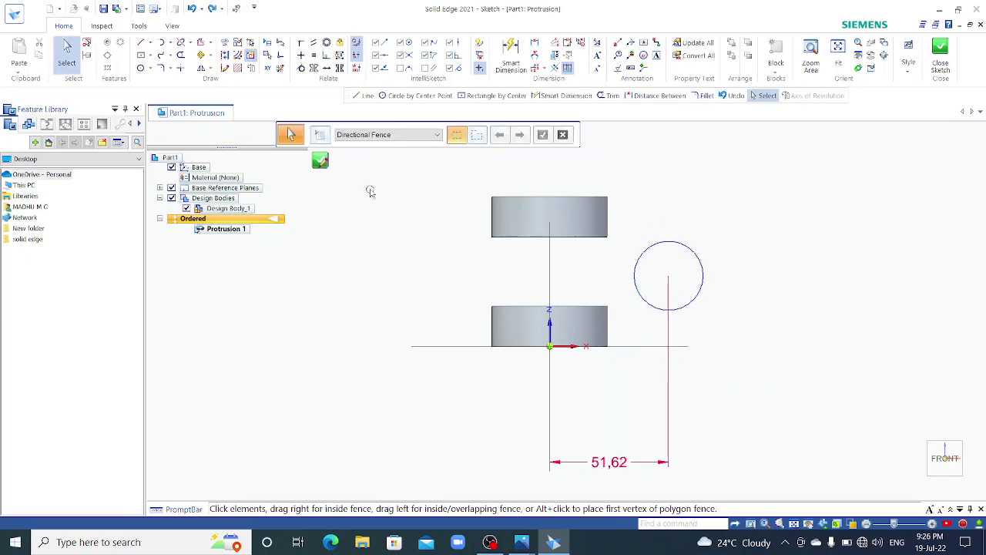
Dimension the circle's centre vertically from the horizontal reference line and set the distance to 32.5 mm.
{"action": "left_click", "coordinate": [535, 48]}
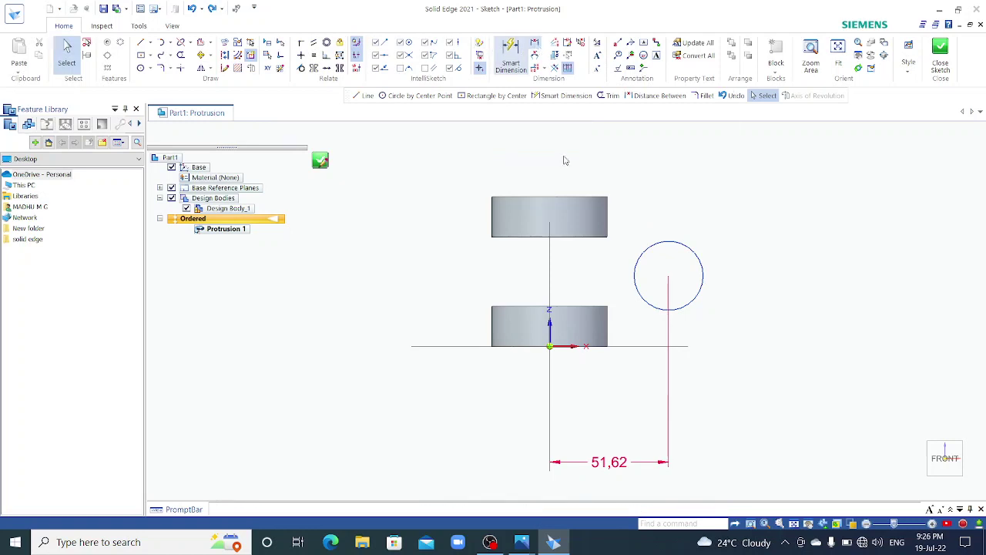
{"action": "left_click", "coordinate": [668, 276]}
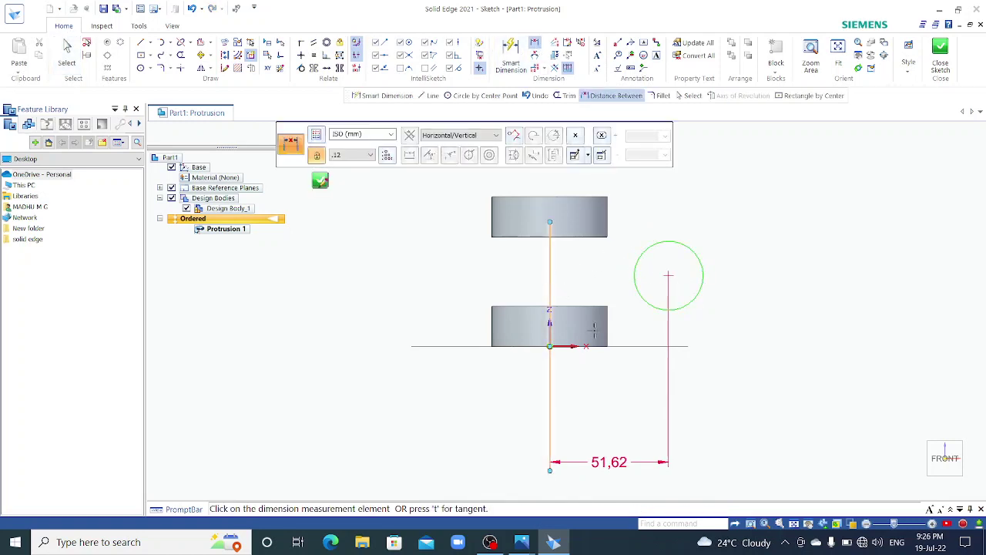
{"action": "left_click", "coordinate": [640, 346]}
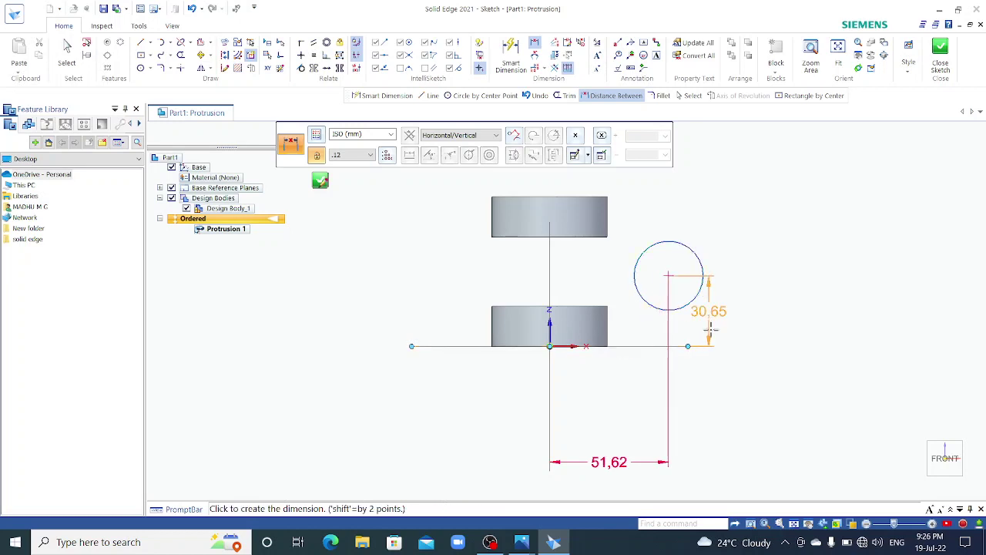
{"action": "left_click", "coordinate": [778, 323]}
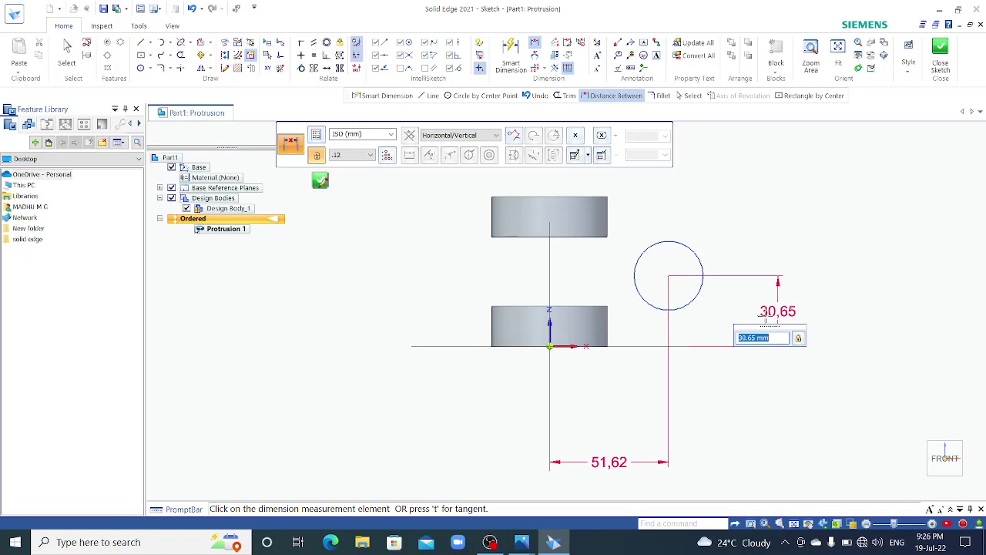
{"action": "type", "text": "3"}
{"action": "key", "text": "Return"}
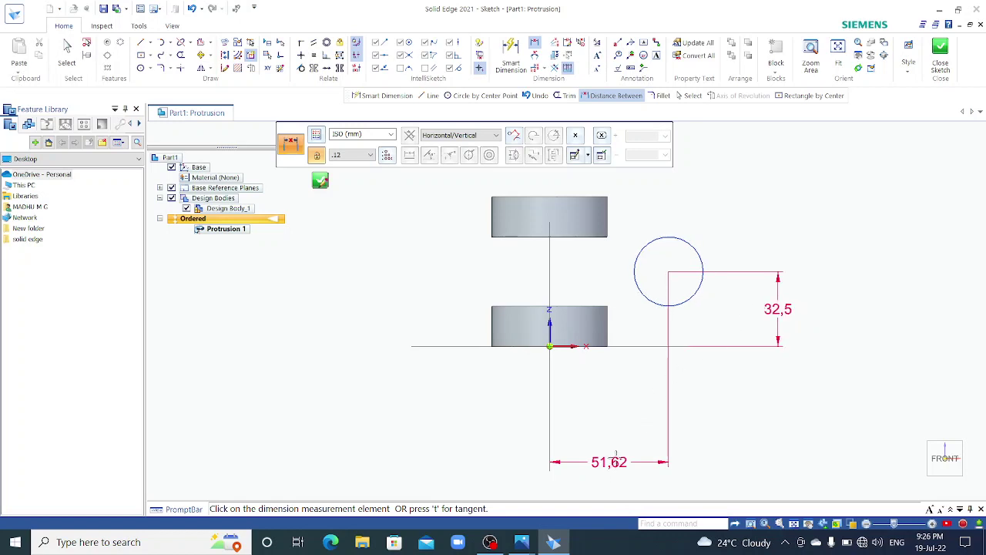
Add a diameter dimension to the circle and set it to 30 mm.
{"action": "left_click", "coordinate": [677, 241]}
{"action": "left_click", "coordinate": [710, 221]}
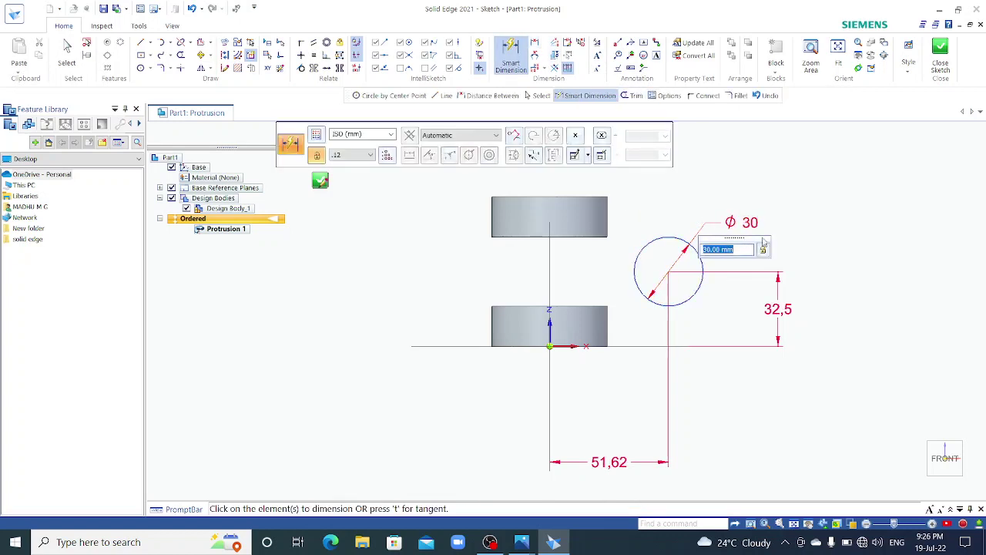
{"action": "type", "text": "30"}
{"action": "key", "text": "Return"}
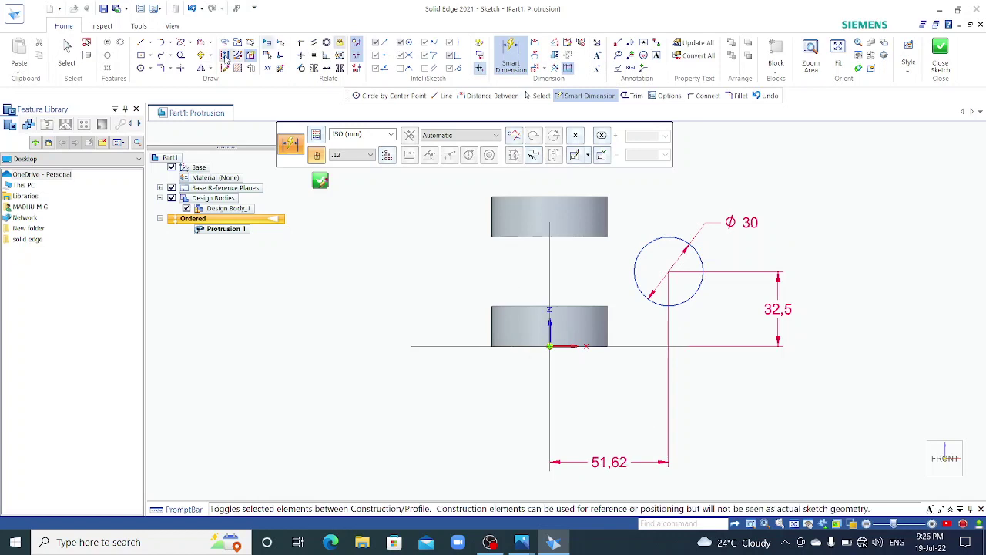
Set the existing horizontal dimension between the vertical reference line and the circle's centre to 30 mm.
{"action": "left_click", "coordinate": [66, 52]}
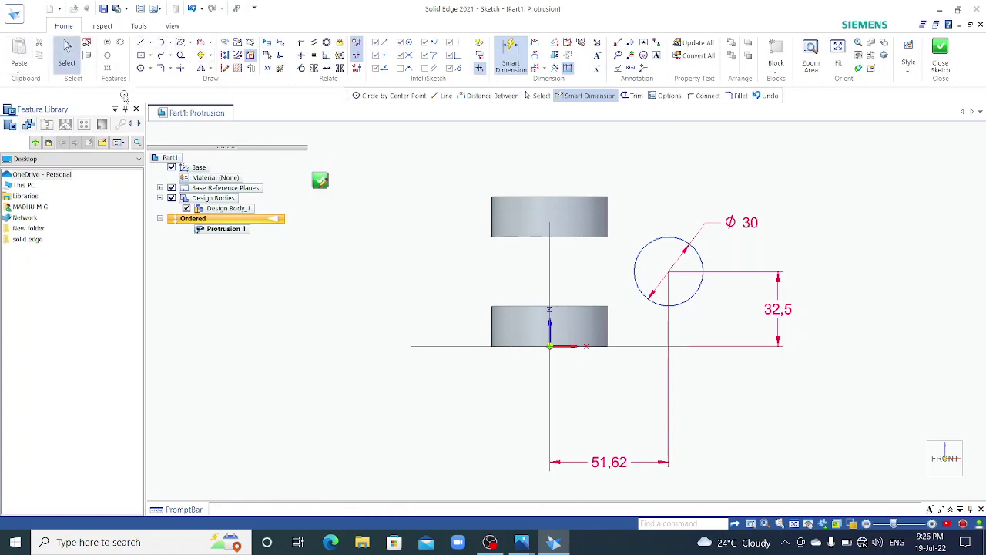
{"action": "left_click", "coordinate": [616, 465]}
{"action": "double_click", "coordinate": [615, 463]}
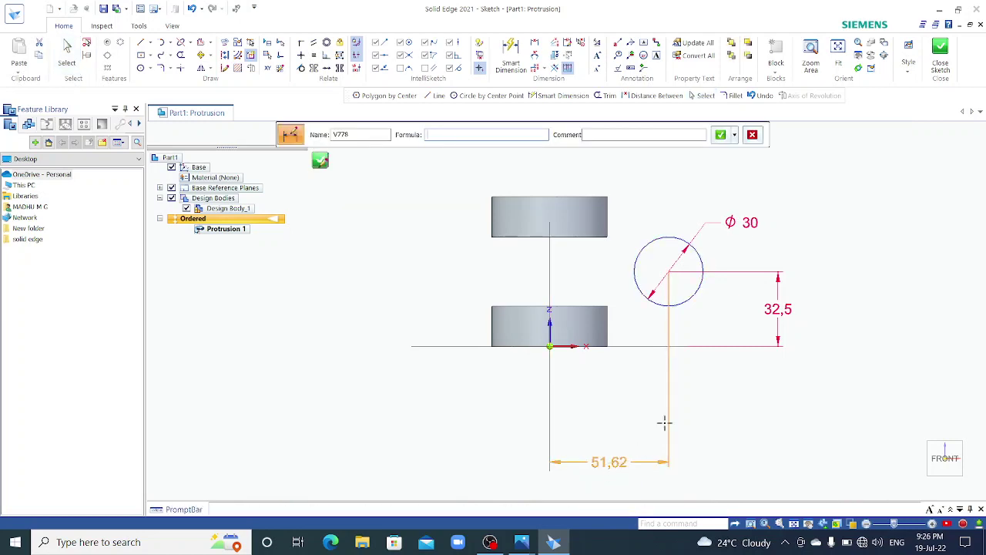
{"action": "left_click", "coordinate": [752, 135]}
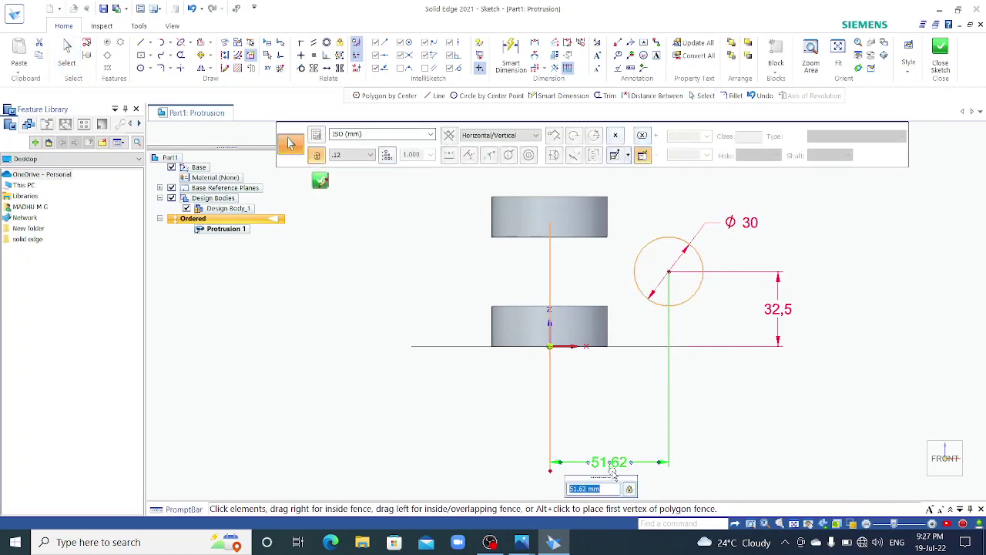
{"action": "key", "text": "Escape"}
{"action": "type", "text": "3"}
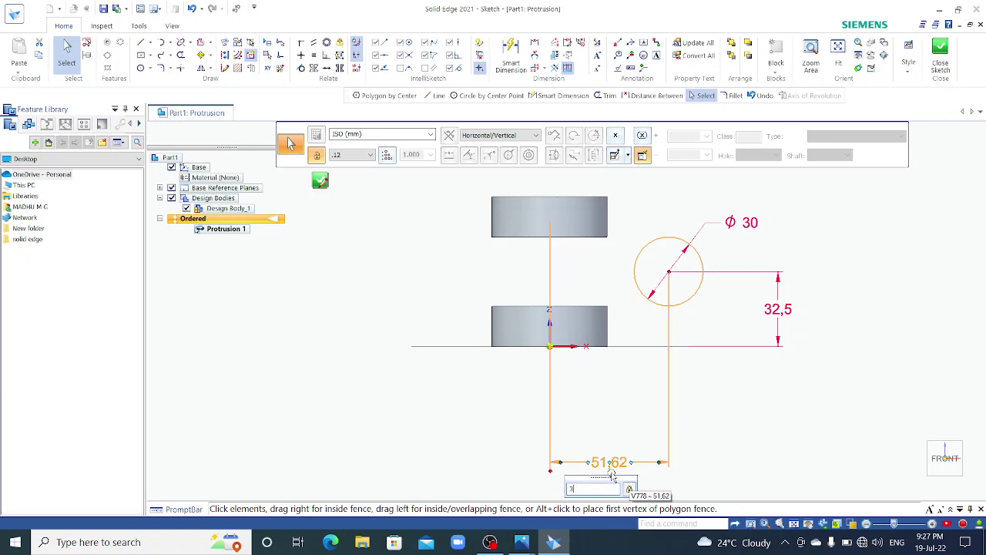
{"action": "type", "text": "0"}
{"action": "key", "text": "Return"}
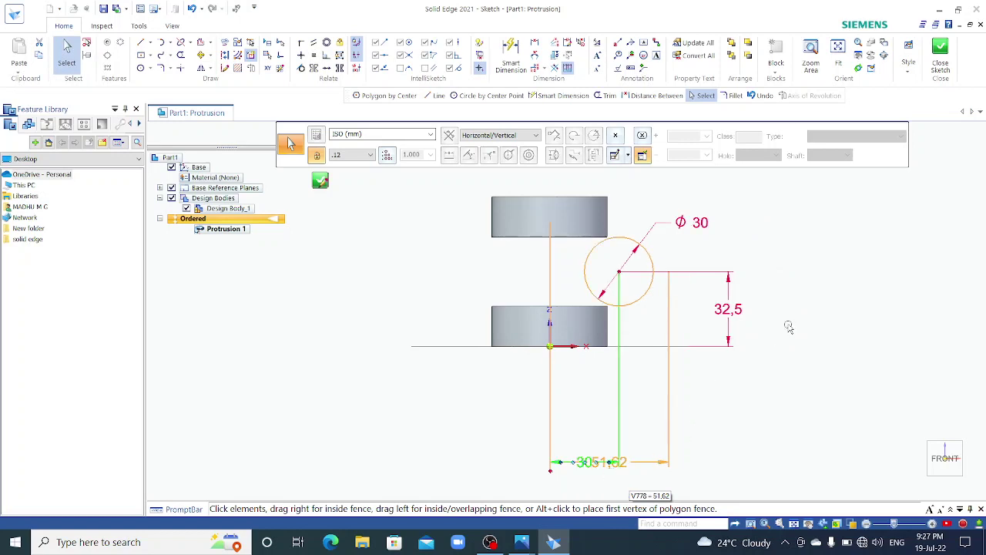
Draw a 60 mm diameter circle concentric with the 30 mm circle.
{"action": "scroll", "coordinate": [786, 312], "scroll_direction": "up", "scroll_amount": 3}
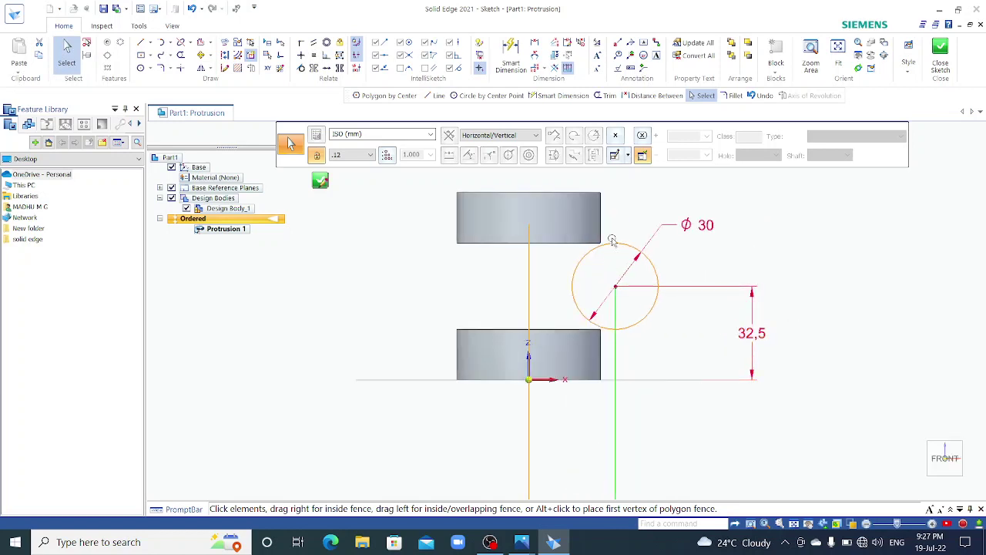
{"action": "left_click", "coordinate": [144, 71]}
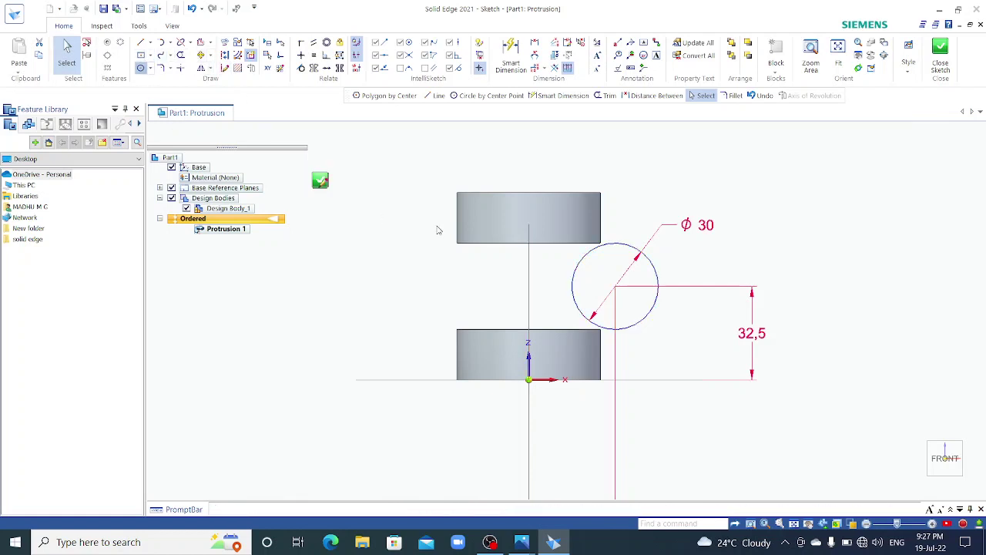
{"action": "left_click", "coordinate": [615, 287]}
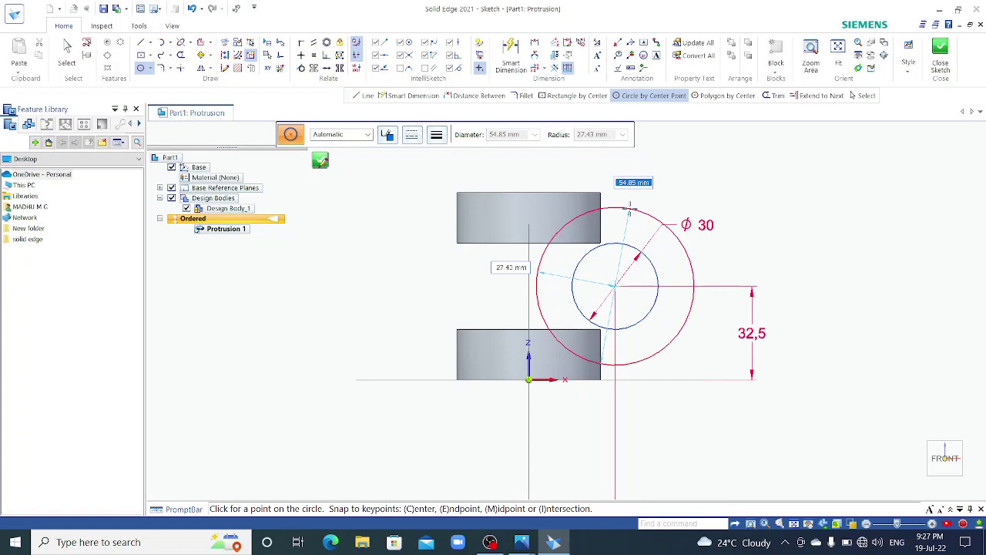
{"action": "type", "text": "60"}
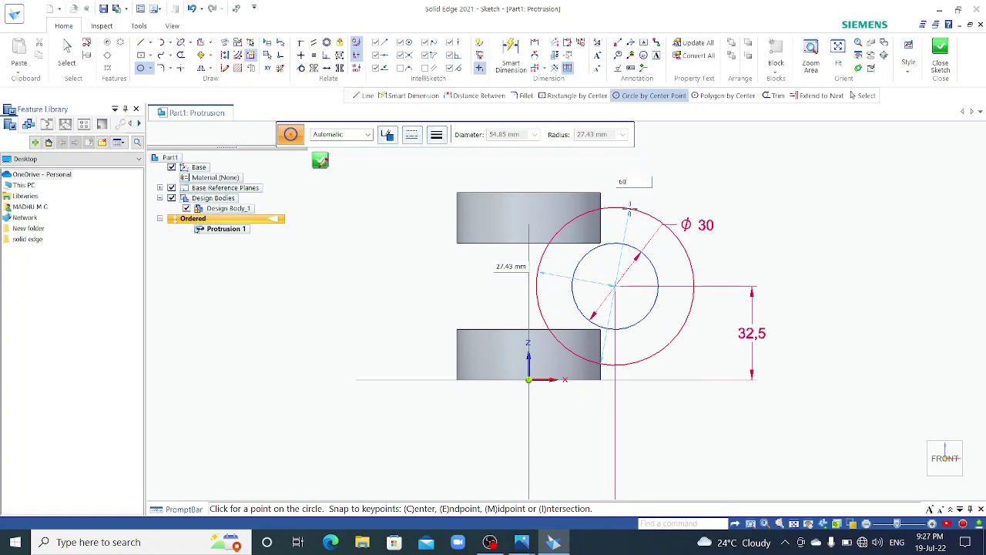
{"action": "key", "text": "Return"}
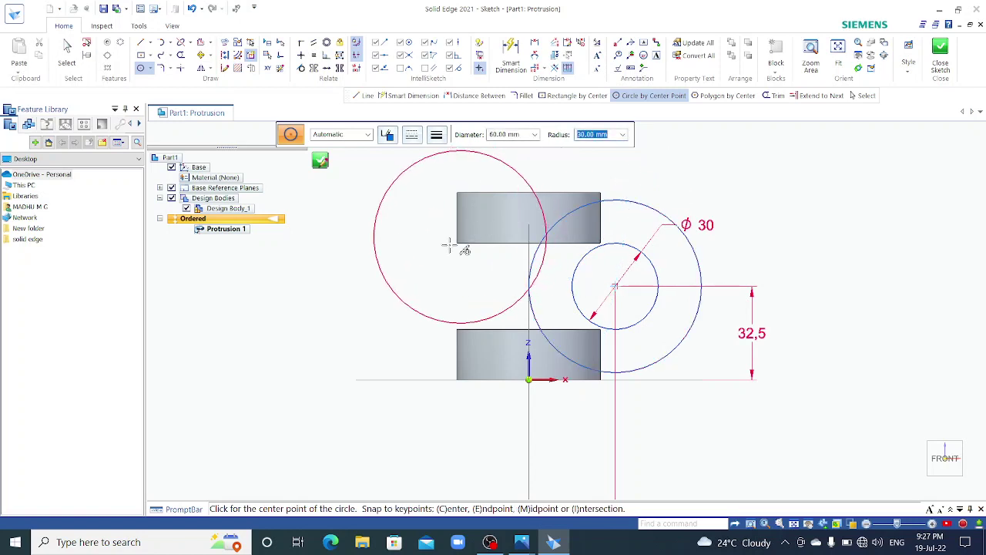
Draw a horizontal line 95 mm long (125 minus 30) to the right from the top of the 30 mm circle.
{"action": "scroll", "coordinate": [389, 264], "scroll_direction": "down", "scroll_amount": 2}
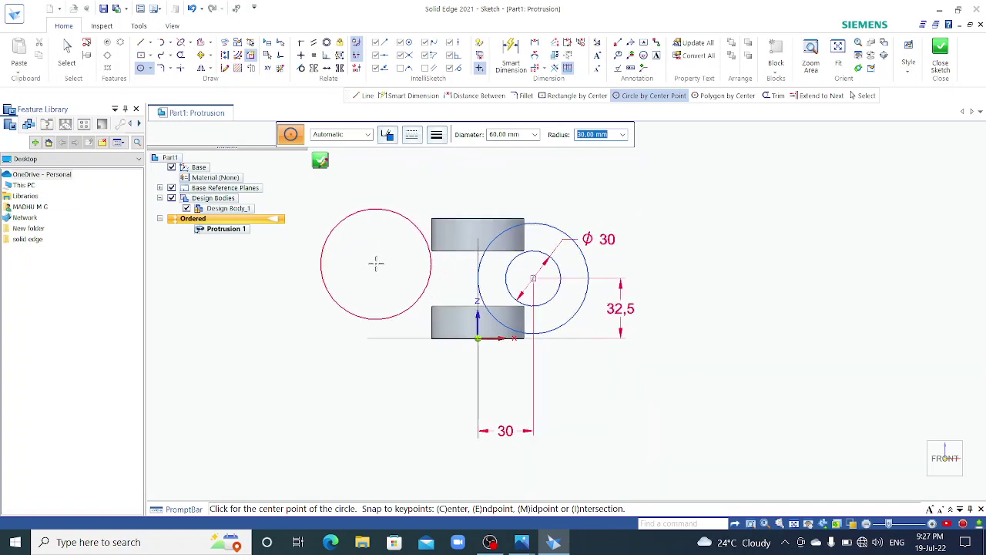
{"action": "left_click", "coordinate": [141, 43]}
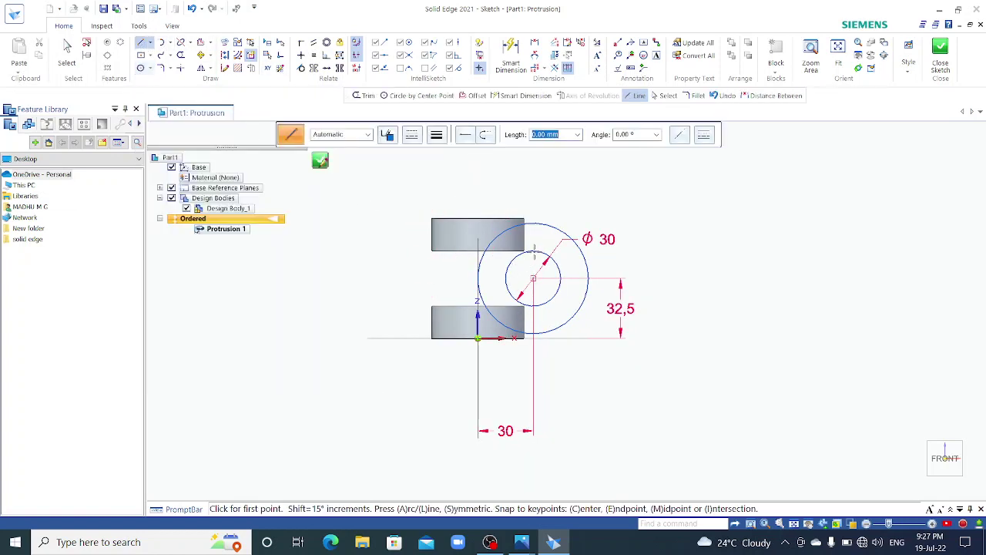
{"action": "left_click", "coordinate": [533, 251]}
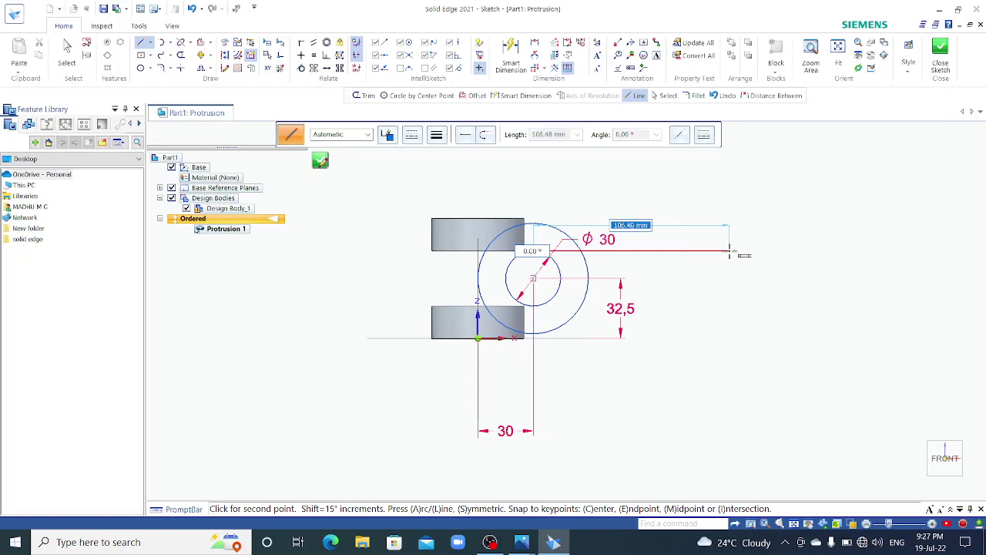
{"action": "type", "text": "125 30"}
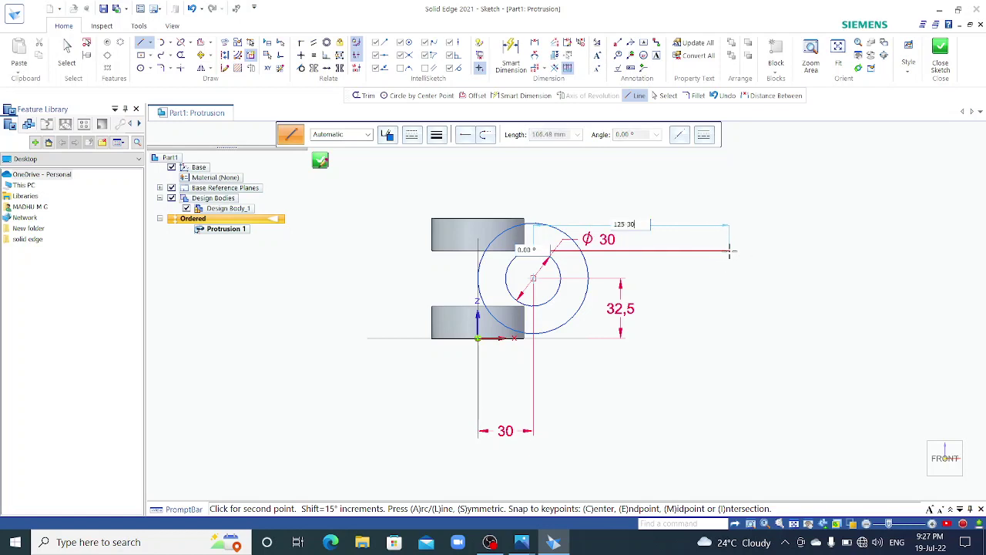
{"action": "key", "text": "Tab"}
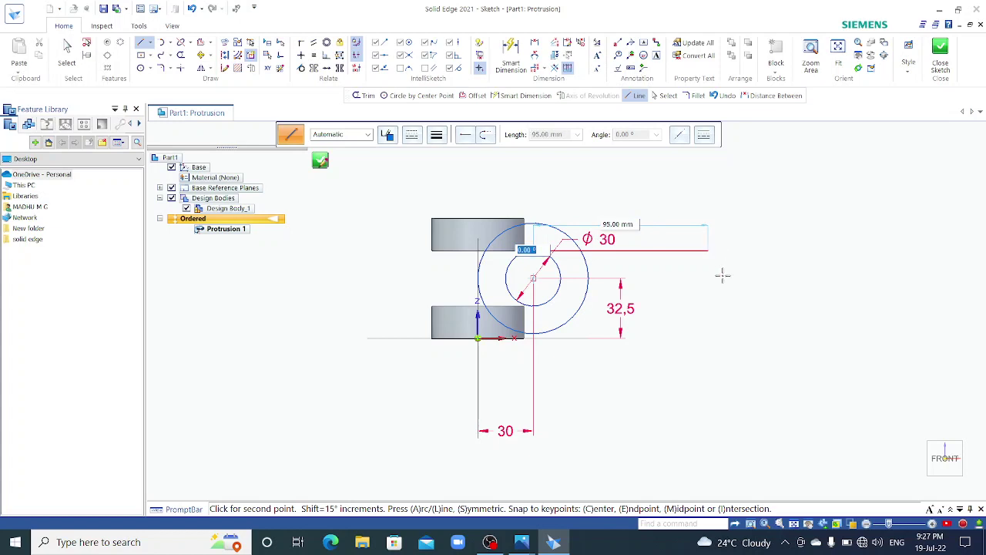
{"action": "key", "text": "Return"}
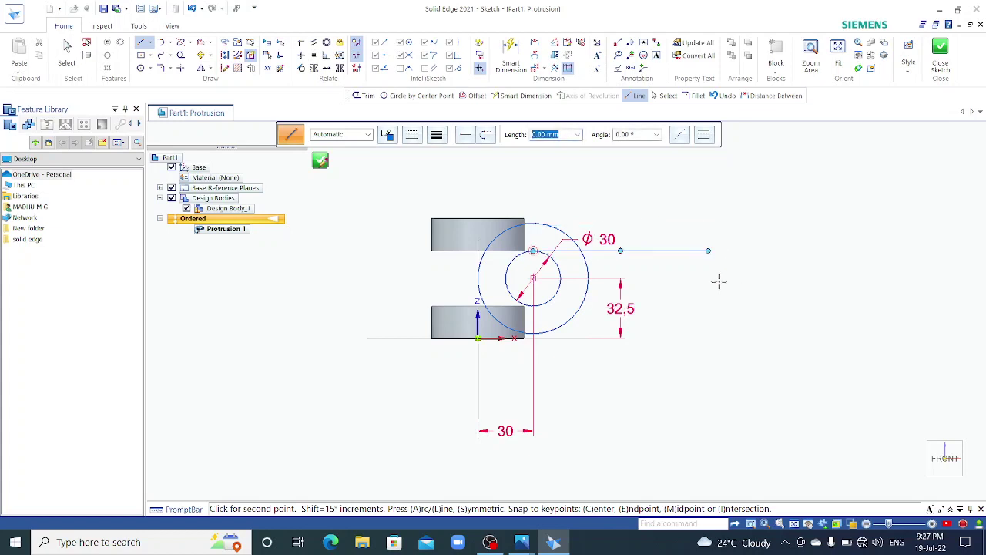
Continue the line 30 mm straight down, and 95 mm horizontally back to the bottom of the 30 mm circle.
{"action": "type", "text": "30"}
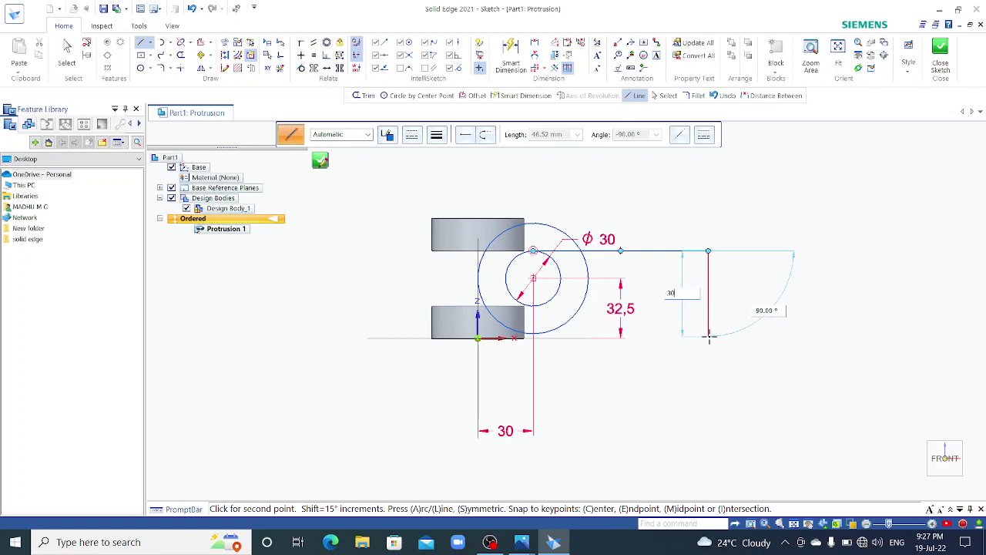
{"action": "key", "text": "Tab"}
{"action": "type", "text": "-90"}
{"action": "key", "text": "Return"}
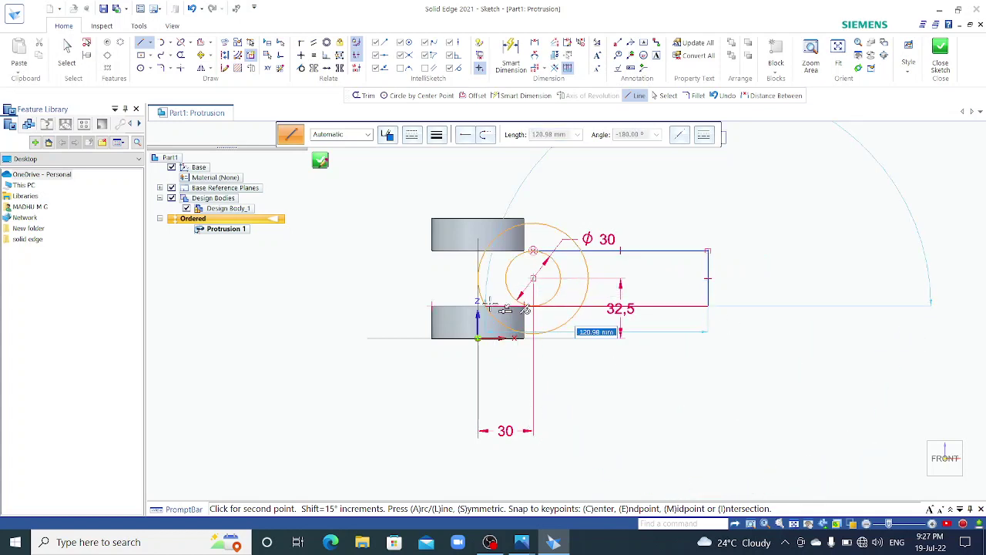
{"action": "type", "text": "125-3"}
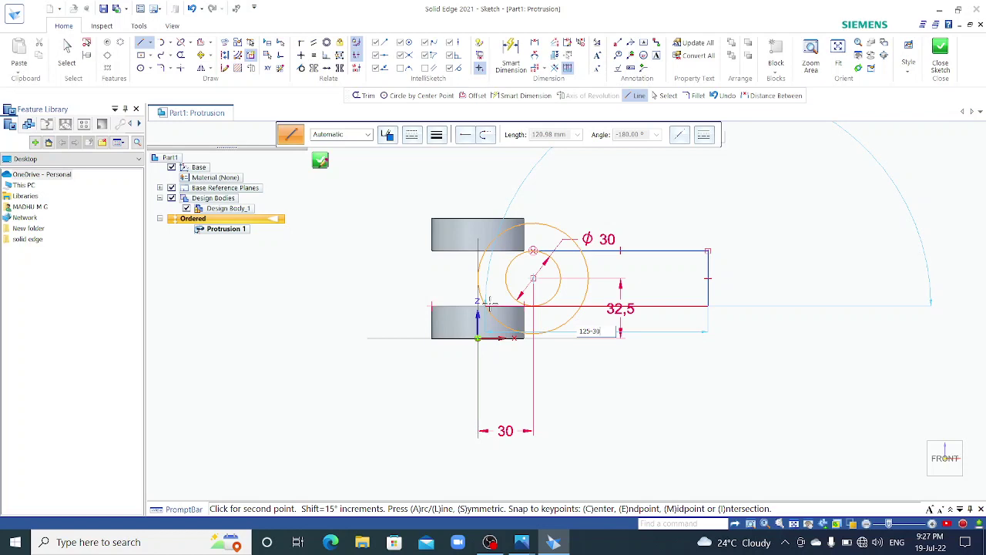
{"action": "type", "text": "0"}
{"action": "key", "text": "Return"}
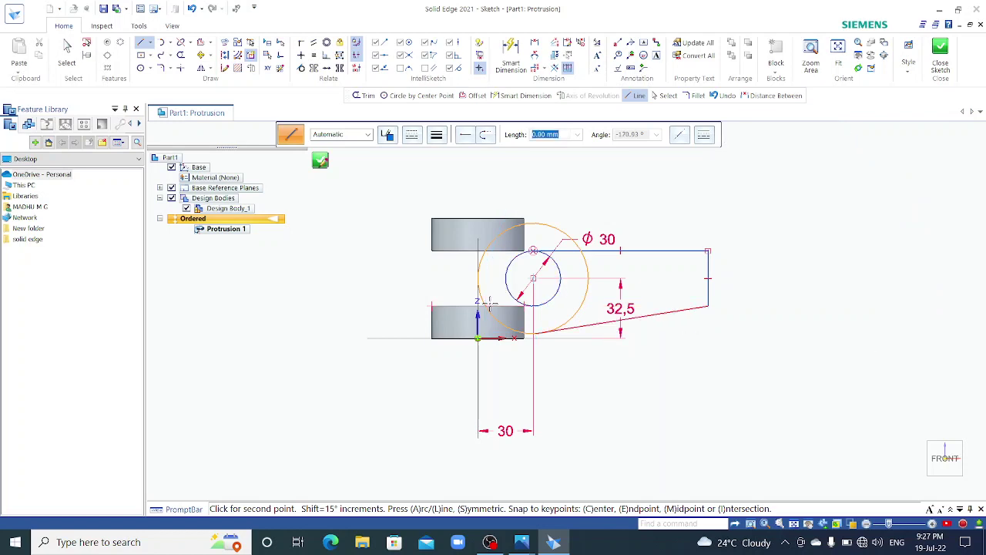
{"action": "scroll", "coordinate": [533, 301], "scroll_direction": "up", "scroll_amount": 1}
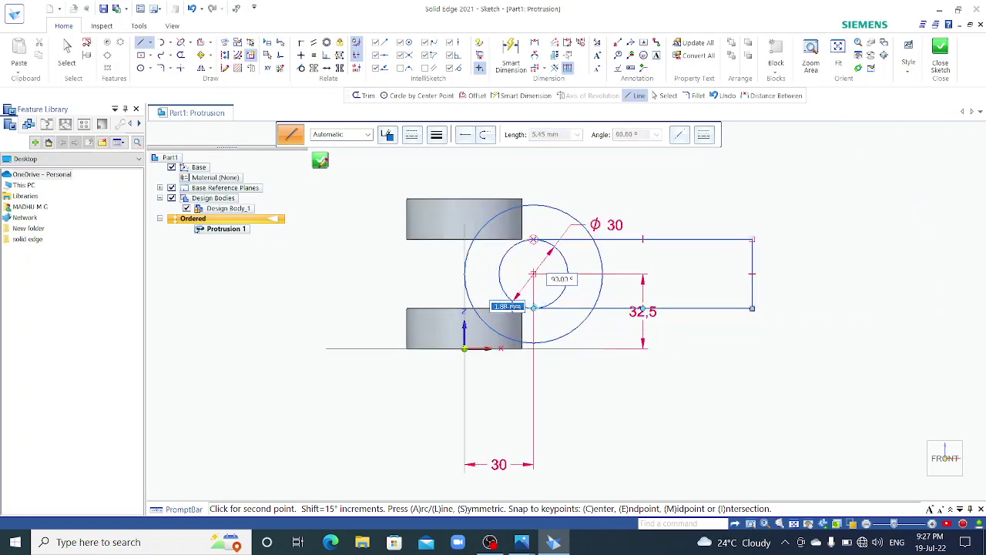
{"action": "right_click", "coordinate": [337, 274]}
Outline the upper arm with lines from the 60 mm circle's top 17.5 mm left, 15 mm down and back to the 30 mm circle's top.
{"action": "scroll", "coordinate": [550, 187], "scroll_direction": "up", "scroll_amount": 2}
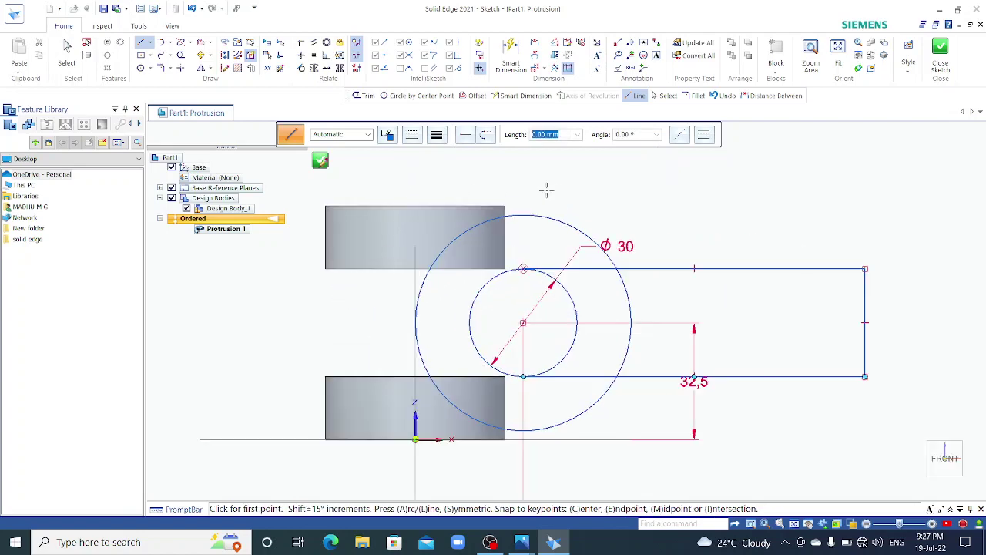
{"action": "scroll", "coordinate": [541, 193], "scroll_direction": "up", "scroll_amount": 2}
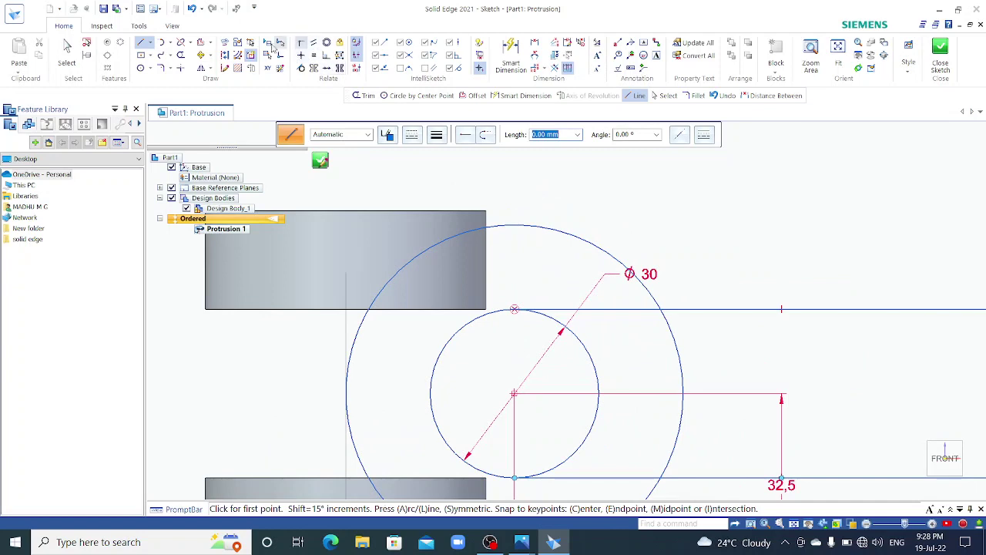
{"action": "left_click", "coordinate": [513, 224]}
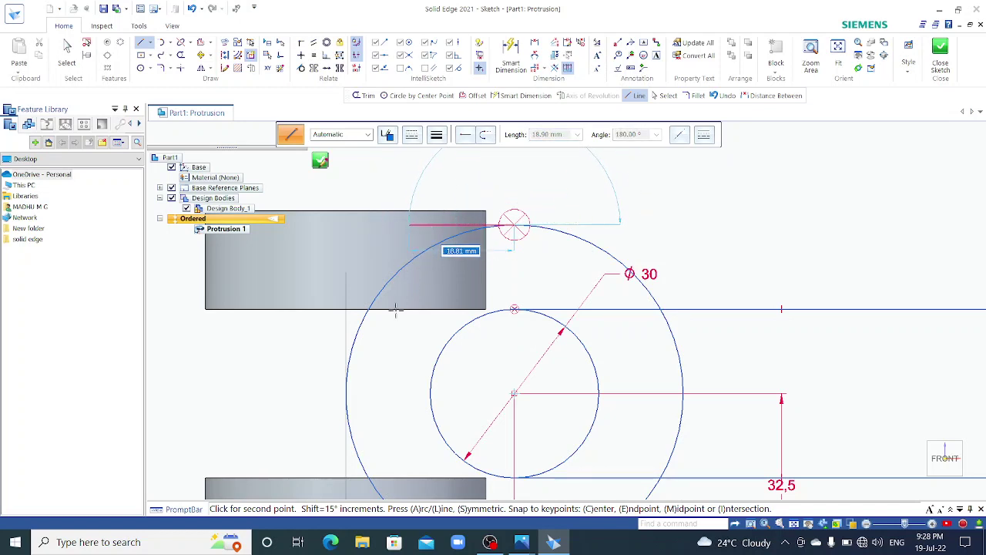
{"action": "scroll", "coordinate": [416, 233], "scroll_direction": "down", "scroll_amount": 2}
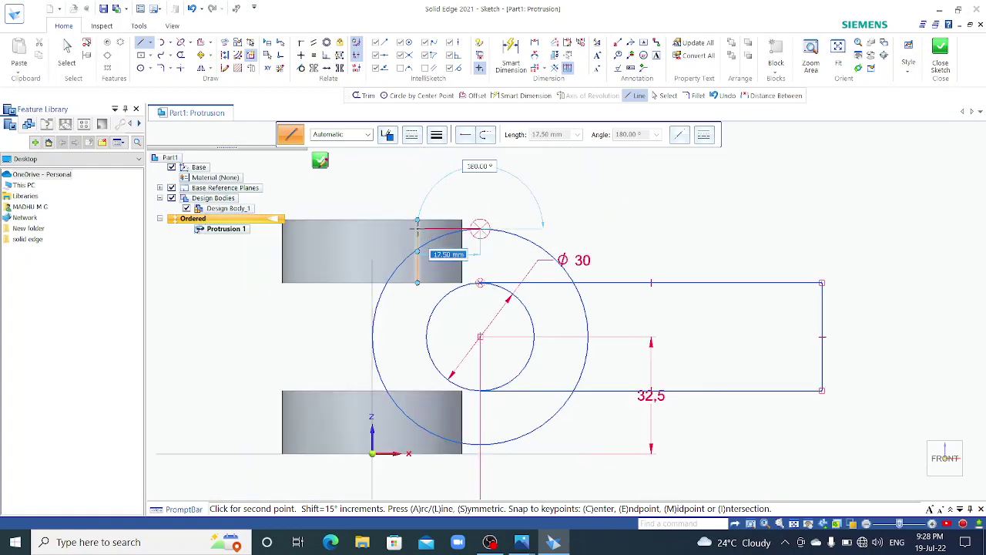
{"action": "left_click", "coordinate": [416, 230]}
{"action": "scroll", "coordinate": [417, 271], "scroll_direction": "up", "scroll_amount": 2}
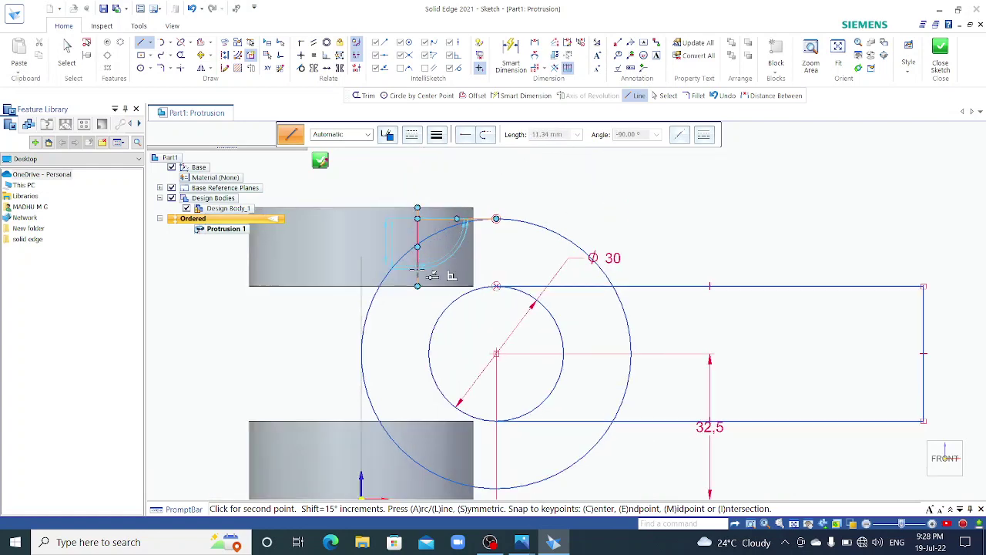
{"action": "scroll", "coordinate": [417, 279], "scroll_direction": "up", "scroll_amount": 1}
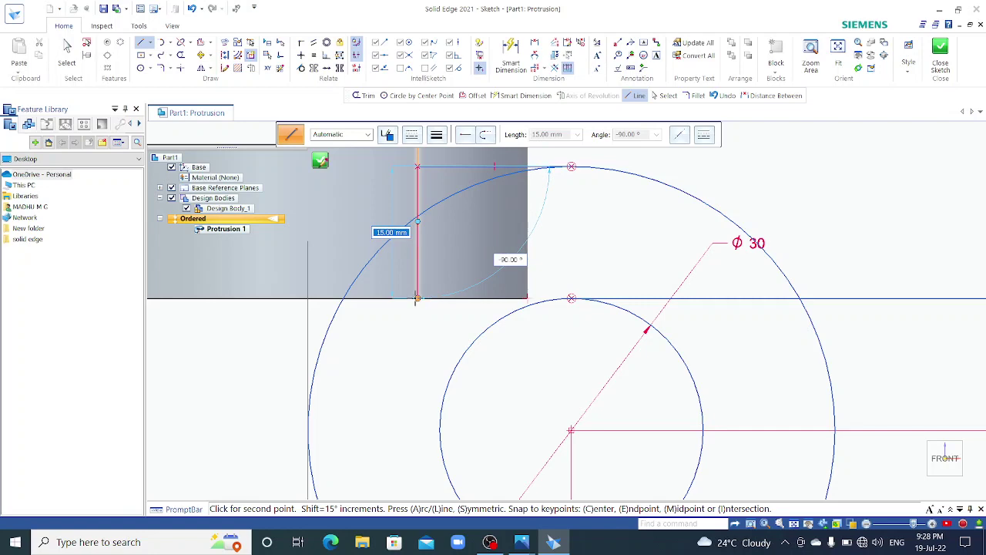
{"action": "left_click", "coordinate": [417, 298]}
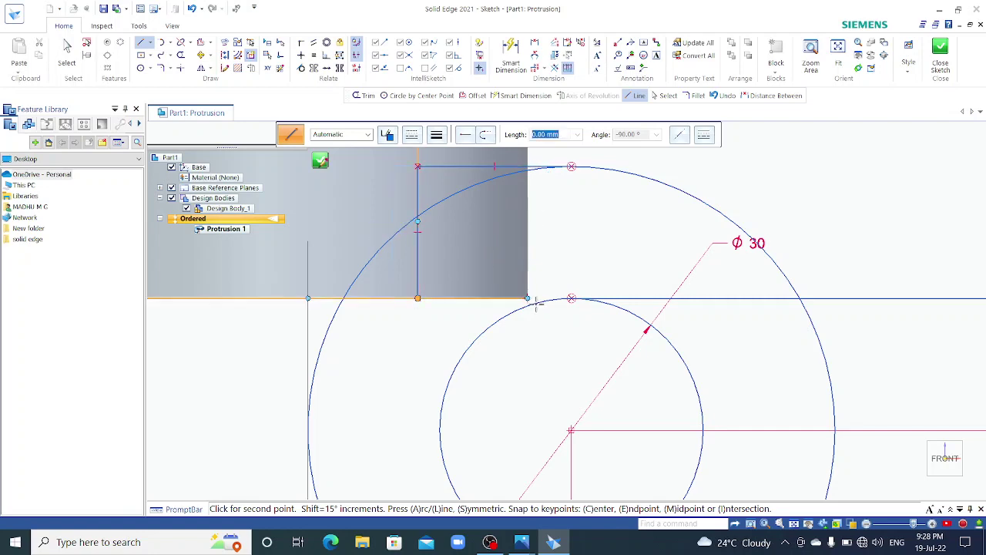
{"action": "left_click", "coordinate": [571, 299]}
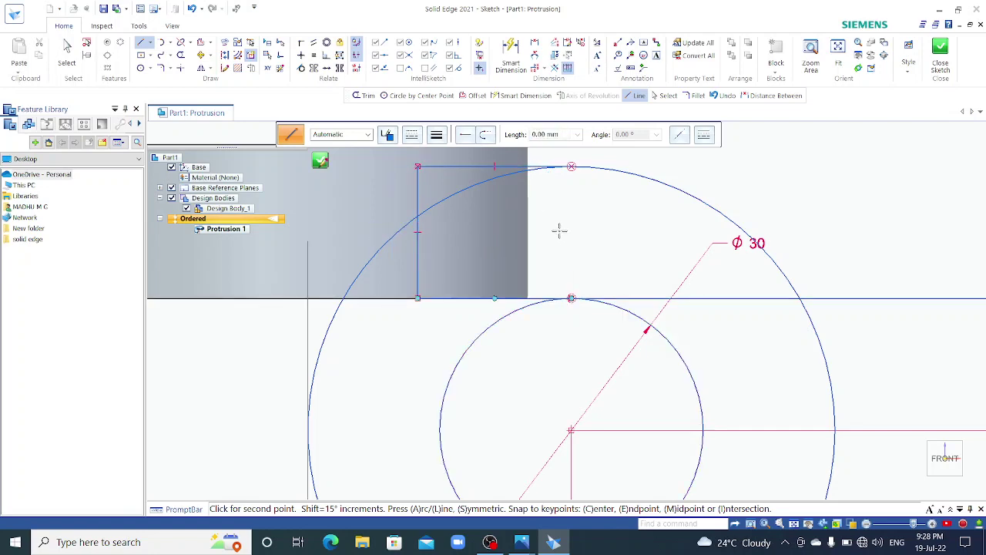
{"action": "scroll", "coordinate": [559, 229], "scroll_direction": "down", "scroll_amount": 1}
{"action": "scroll", "coordinate": [559, 221], "scroll_direction": "down", "scroll_amount": 1}
{"action": "right_click", "coordinate": [577, 218]}
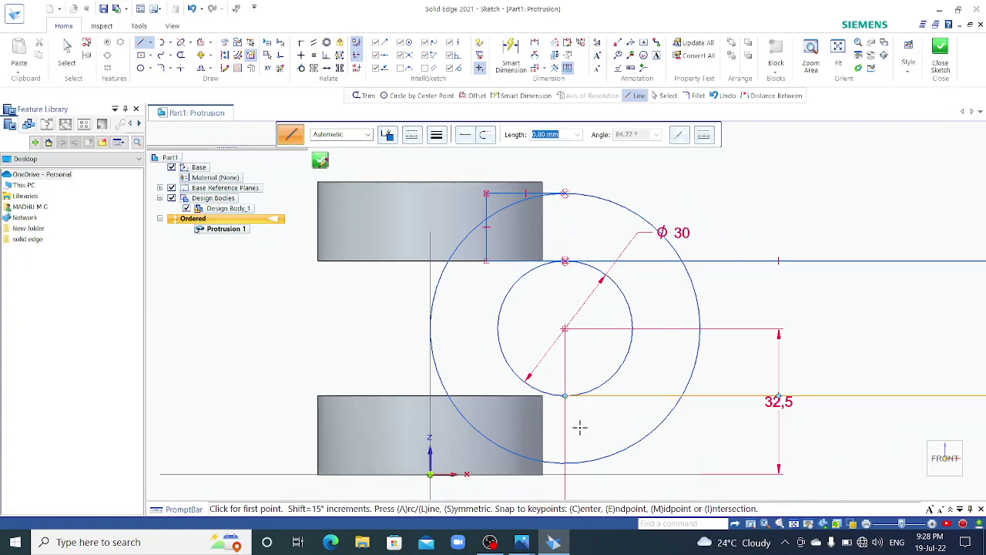
Outline the lower arm from the 60 mm circle's bottom 17.5 mm left, up to the lower lug's top edge and across to the 30 mm circle's bottom.
{"action": "scroll", "coordinate": [568, 469], "scroll_direction": "up", "scroll_amount": 2}
{"action": "scroll", "coordinate": [522, 267], "scroll_direction": "down", "scroll_amount": 1}
{"action": "scroll", "coordinate": [523, 269], "scroll_direction": "down", "scroll_amount": 1}
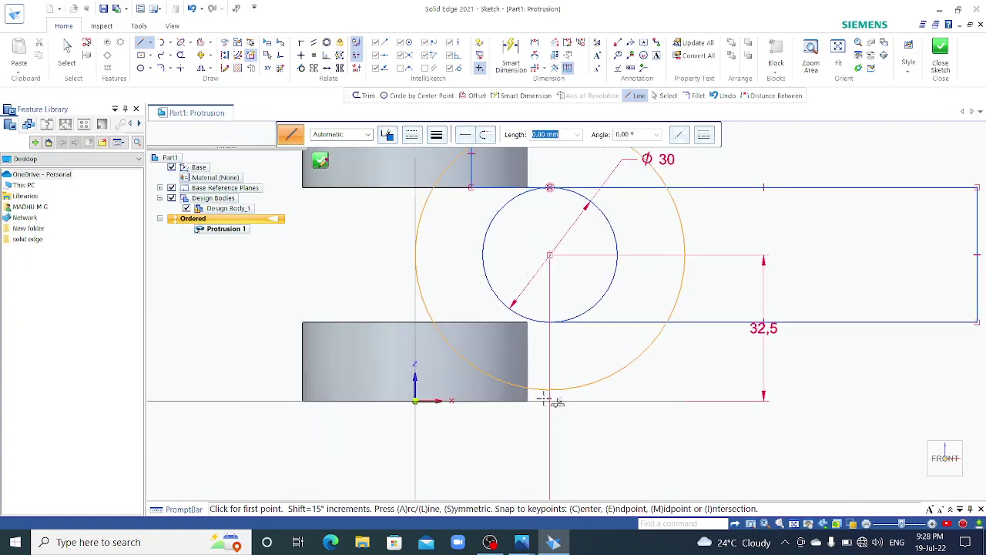
{"action": "scroll", "coordinate": [554, 390], "scroll_direction": "up", "scroll_amount": 1}
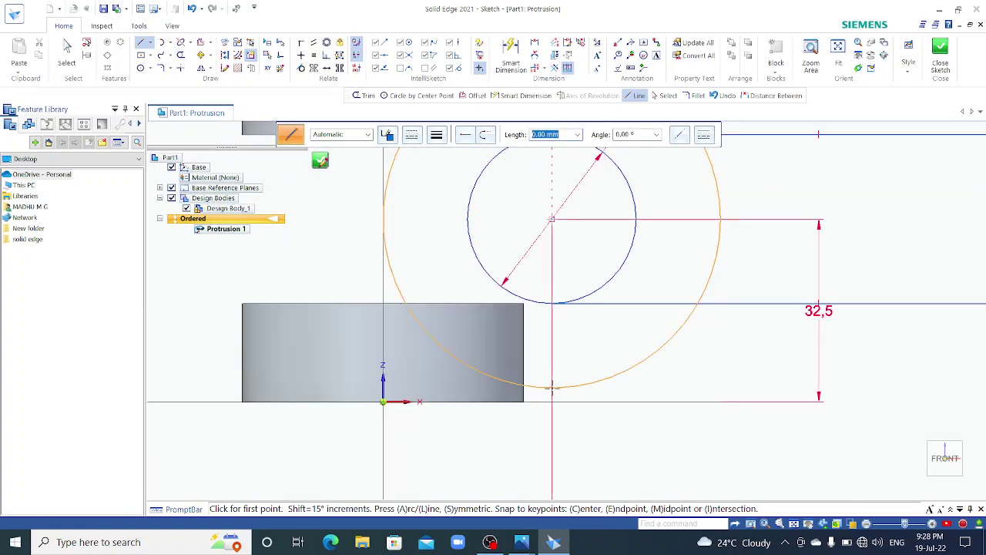
{"action": "left_click", "coordinate": [552, 387]}
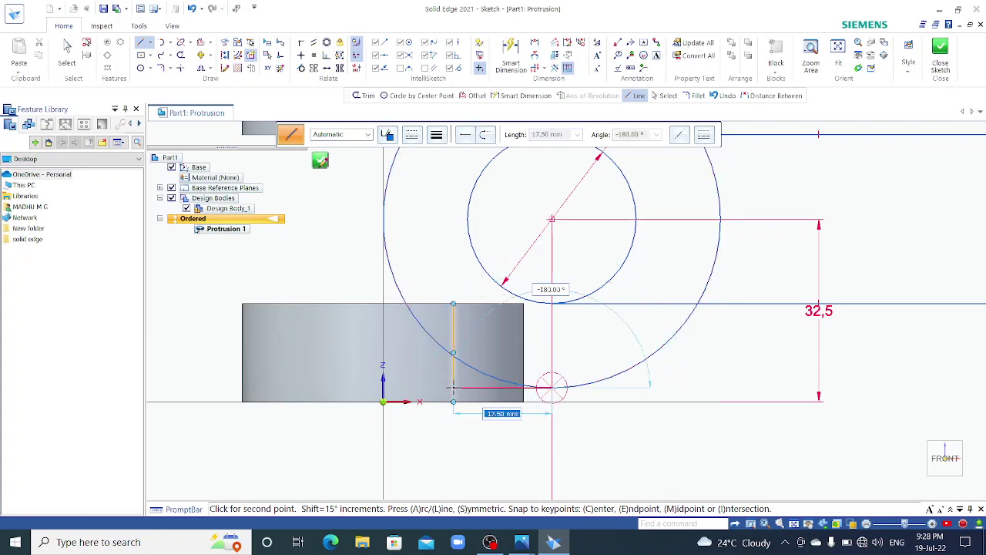
{"action": "left_click", "coordinate": [453, 387]}
{"action": "left_click", "coordinate": [453, 303]}
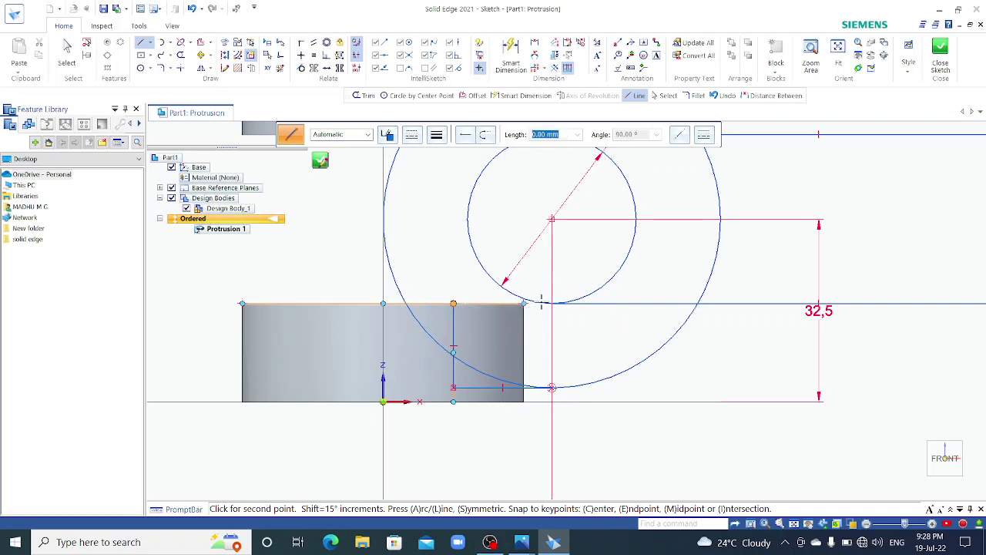
{"action": "left_click", "coordinate": [551, 303]}
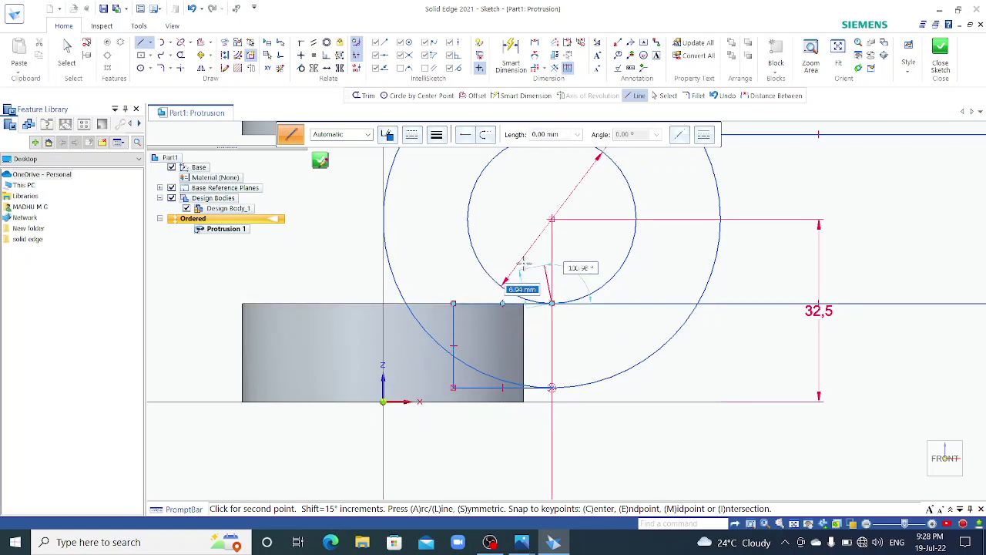
{"action": "right_click", "coordinate": [521, 262]}
{"action": "scroll", "coordinate": [521, 254], "scroll_direction": "down", "scroll_amount": 5}
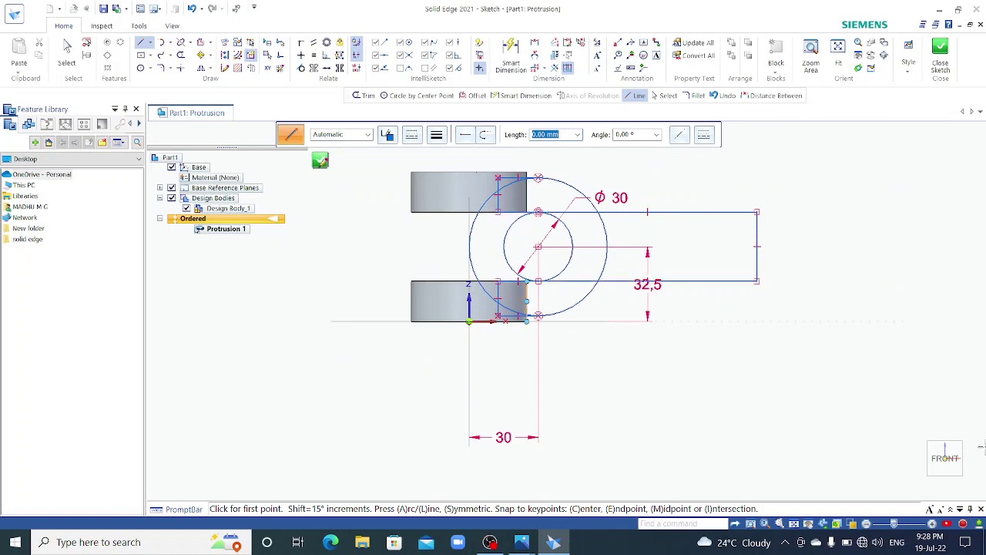
Trim the left halves of both circles, the shank lines inside the large arc, and the large arc's segment between the shank lines.
{"action": "left_click", "coordinate": [180, 55]}
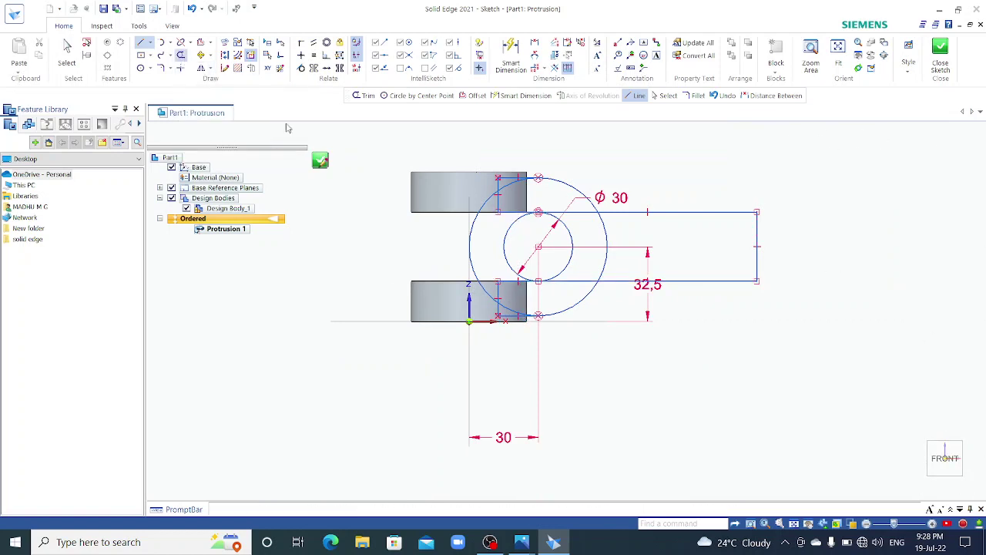
{"action": "scroll", "coordinate": [499, 179], "scroll_direction": "up", "scroll_amount": 2}
{"action": "mouse_move", "coordinate": [539, 182]}
{"action": "left_mouse_down"}
{"action": "mouse_move", "coordinate": [479, 209]}
{"action": "mouse_move", "coordinate": [475, 241]}
{"action": "left_mouse_up"}
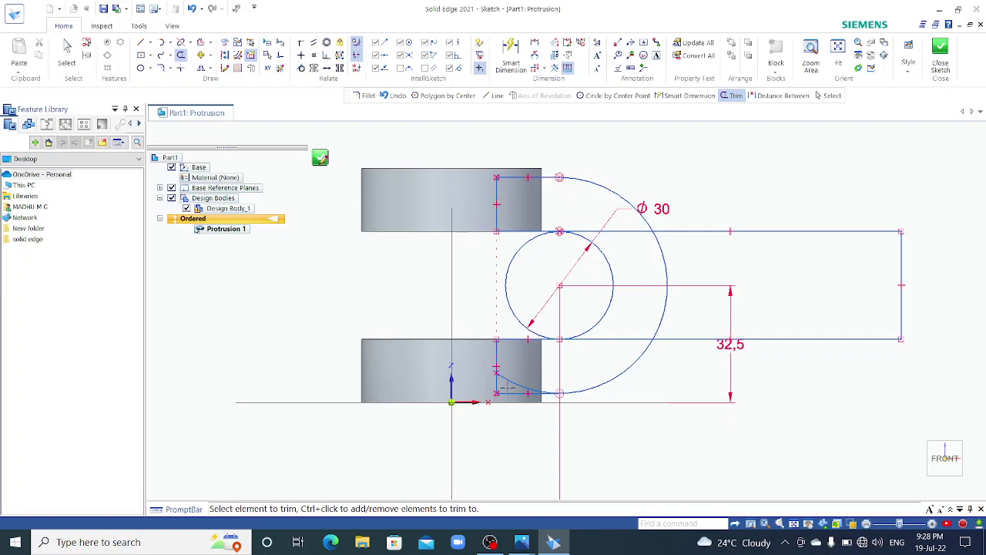
{"action": "left_click", "coordinate": [506, 388]}
{"action": "left_click_drag", "start_coordinate": [508, 308], "coordinate": [513, 264]}
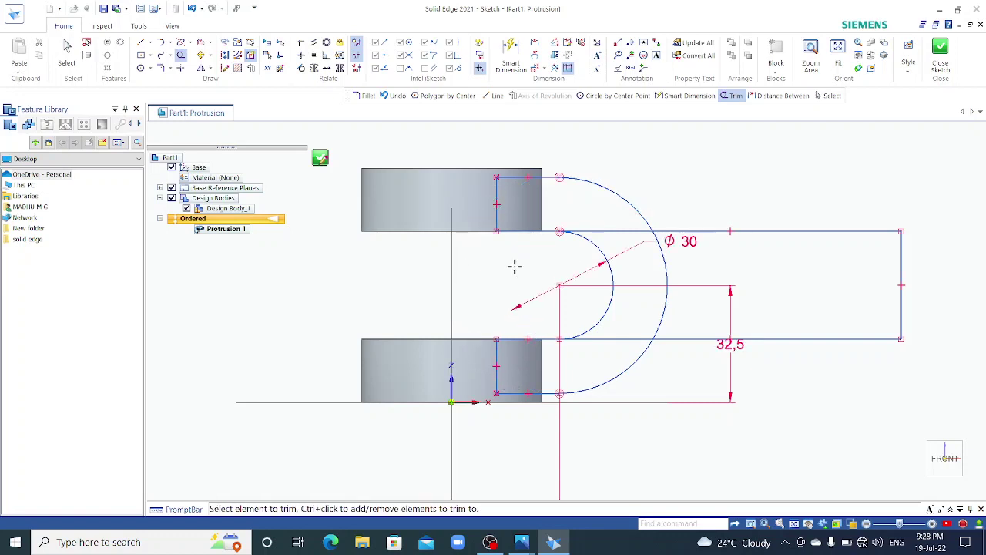
{"action": "left_click", "coordinate": [615, 339]}
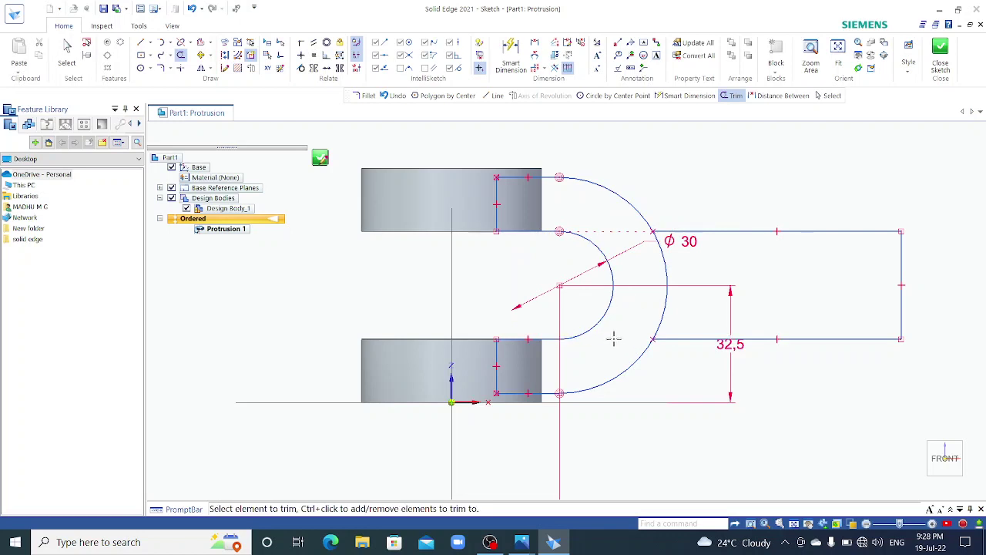
{"action": "left_click", "coordinate": [668, 269]}
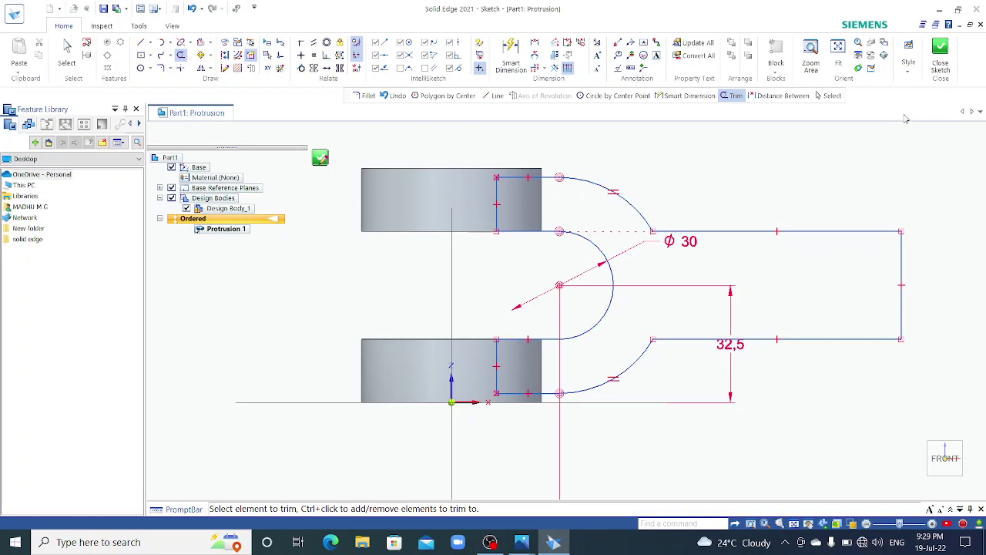
Close the fork sketch and extrude it symmetrically about the front plane by 30 mm.
{"action": "left_click", "coordinate": [940, 60]}
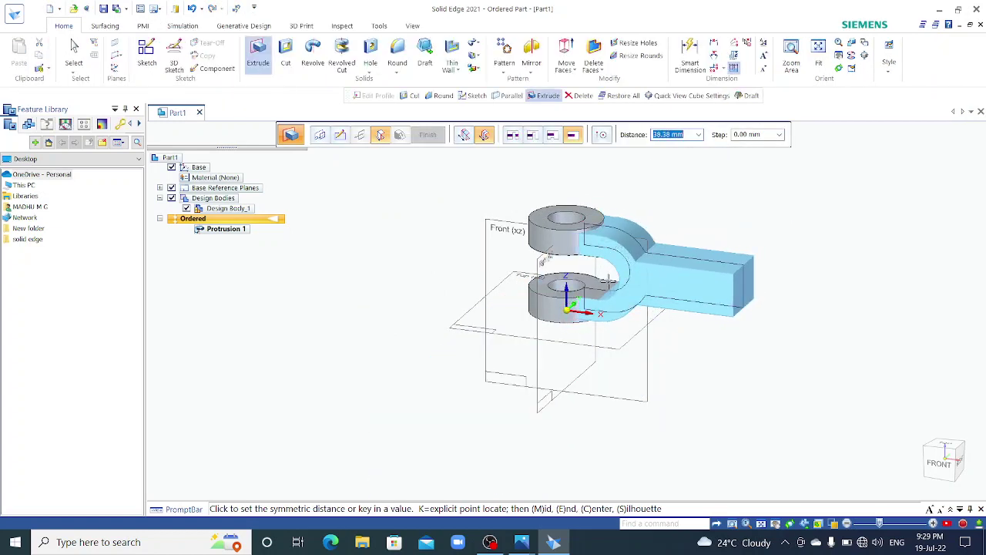
{"action": "type", "text": "3"}
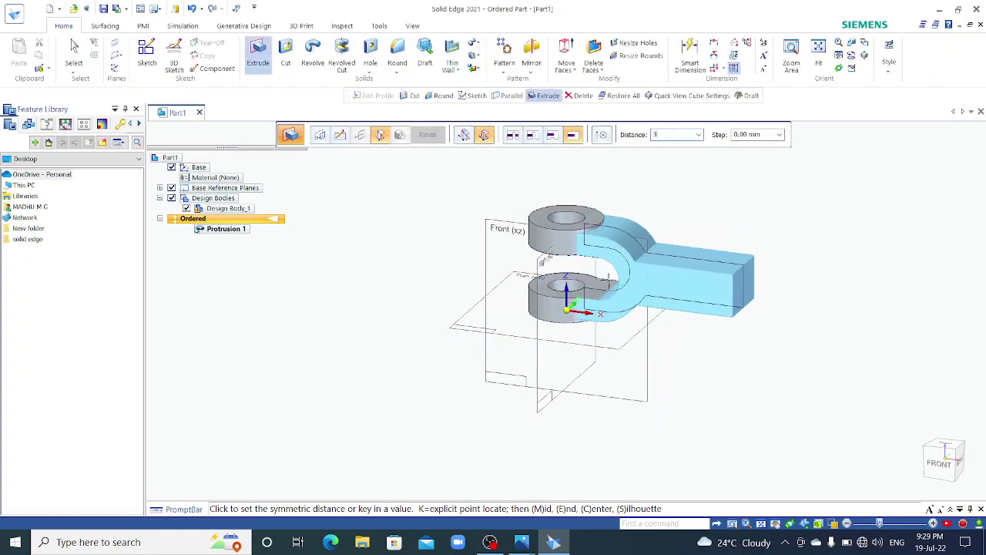
{"action": "type", "text": "0"}
{"action": "key", "text": "Return"}
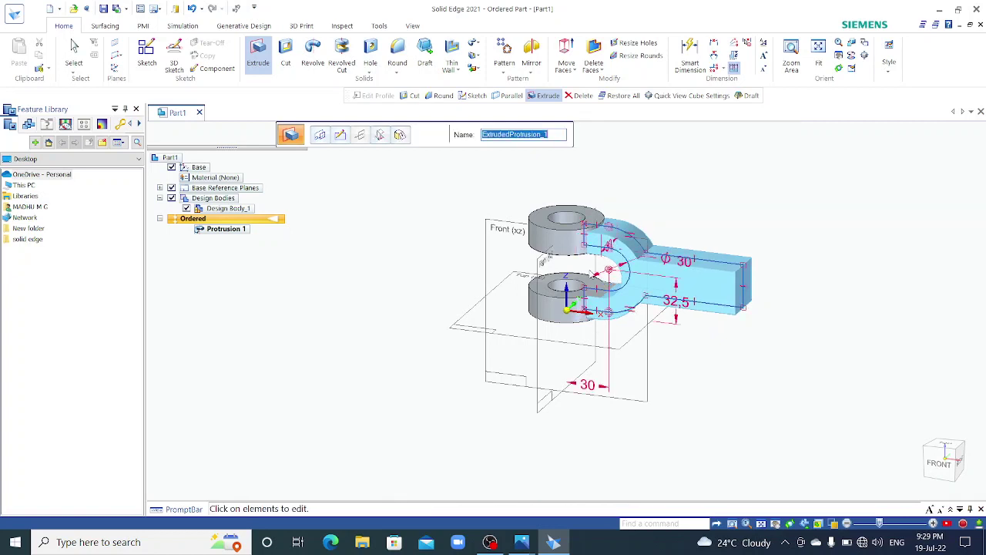
{"action": "left_click", "coordinate": [425, 136]}
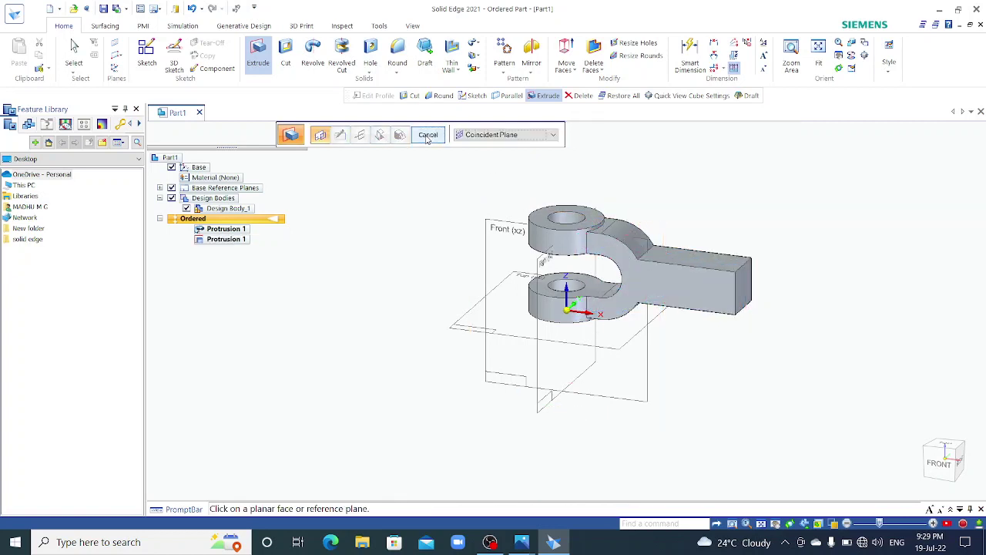
Start a 24 mm round on the upper and lower edges where the fork arms meet the square shank.
{"action": "left_click", "coordinate": [400, 55]}
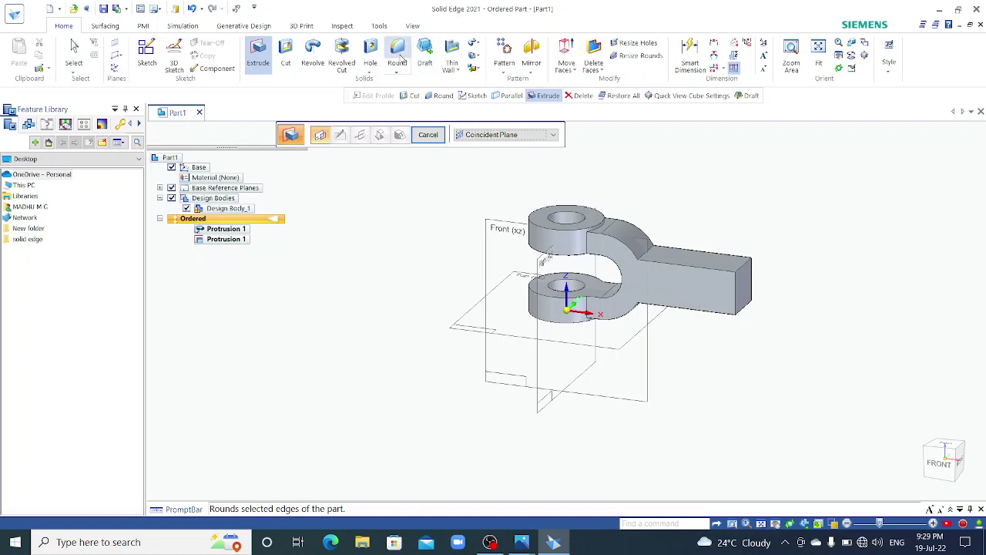
{"action": "left_click", "coordinate": [644, 259]}
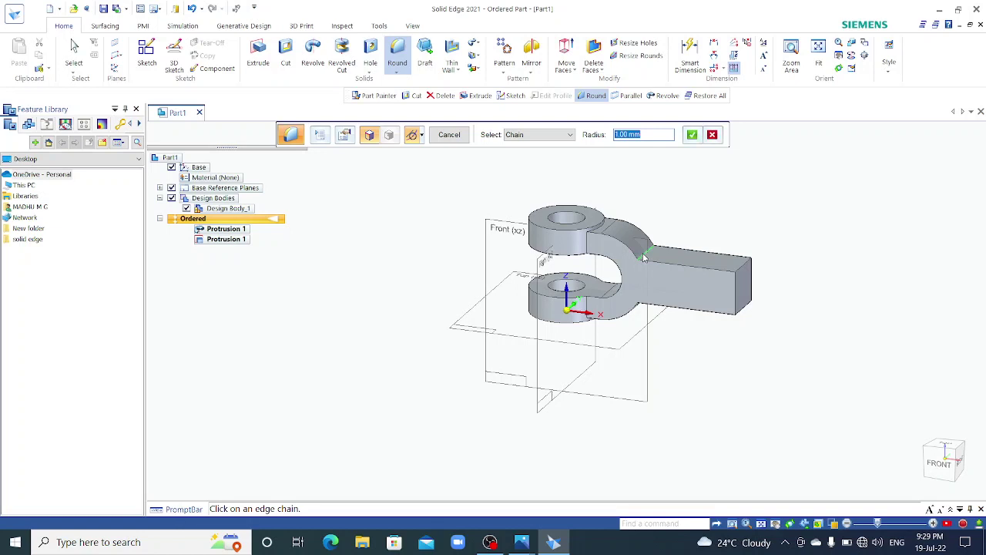
{"action": "type", "text": "24"}
{"action": "key", "text": "Return"}
{"action": "middle_click_drag", "start_coordinate": [754, 247], "coordinate": [625, 312]}
{"action": "left_click", "coordinate": [637, 281]}
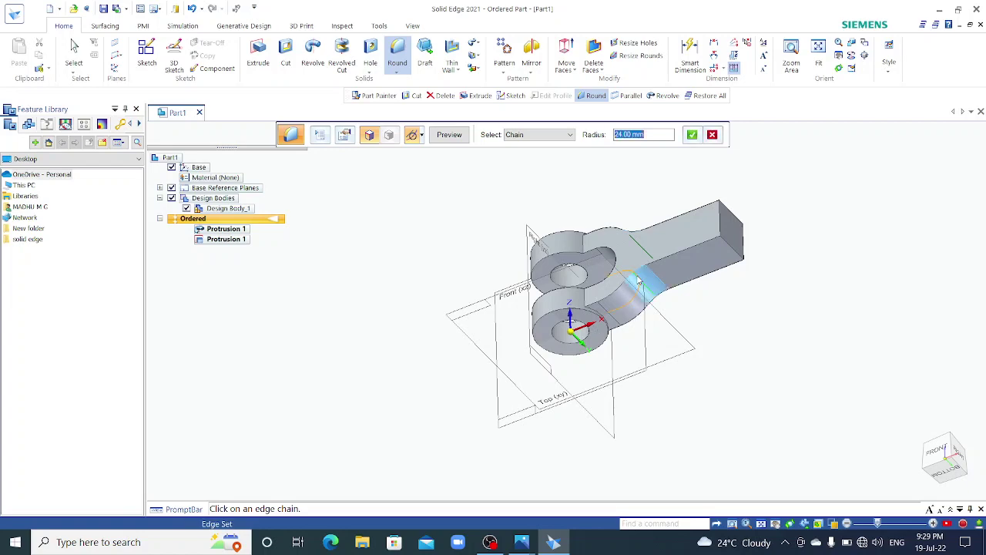
Add the four edges where the fork arms meet the eye lugs to the 24 mm round and finish it.
{"action": "middle_click_drag", "start_coordinate": [744, 296], "coordinate": [784, 286]}
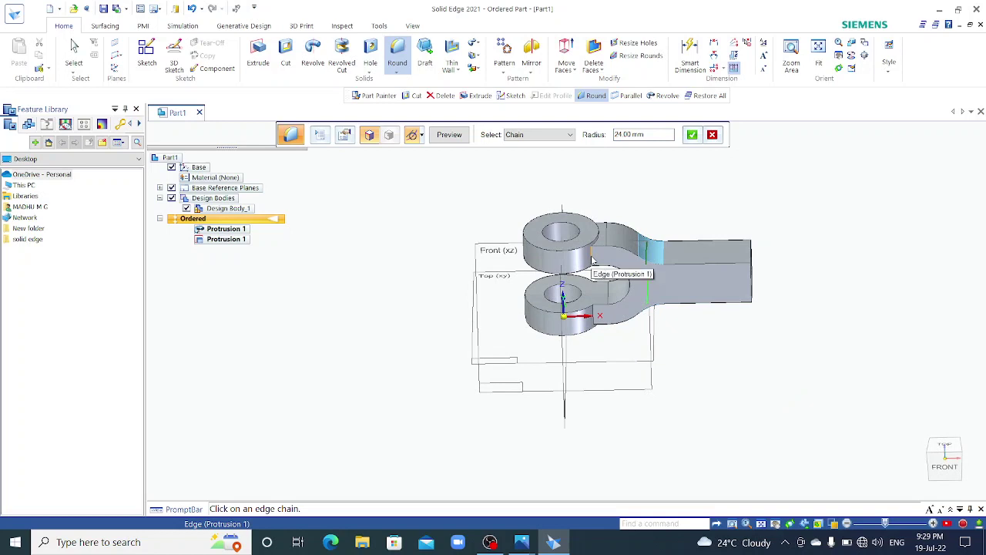
{"action": "left_click", "coordinate": [593, 259]}
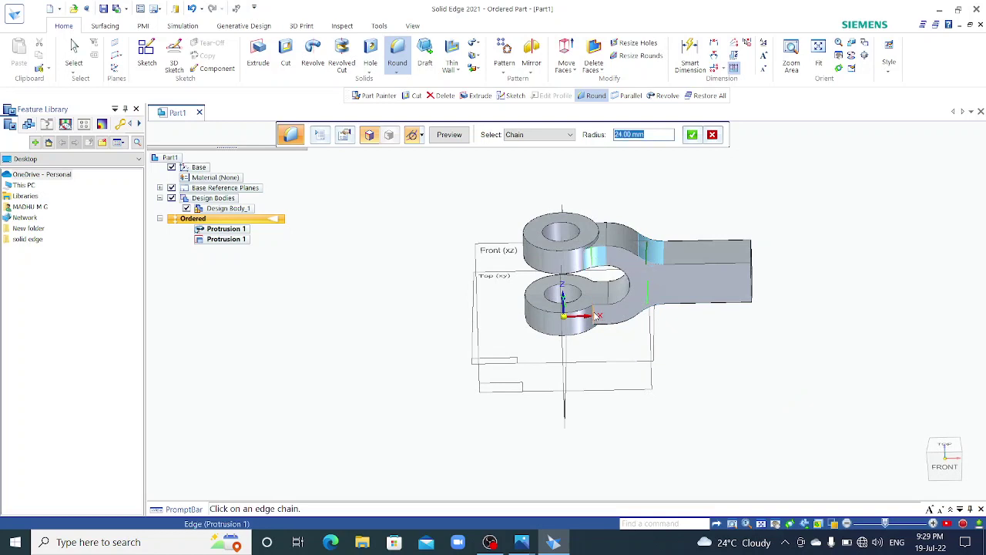
{"action": "middle_click_drag", "start_coordinate": [700, 337], "coordinate": [583, 375]}
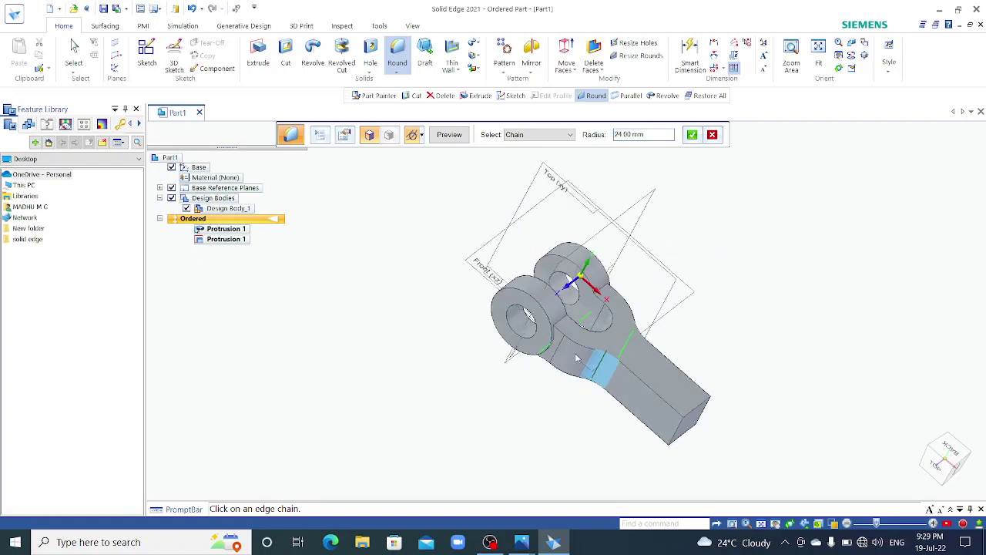
{"action": "left_click", "coordinate": [574, 320]}
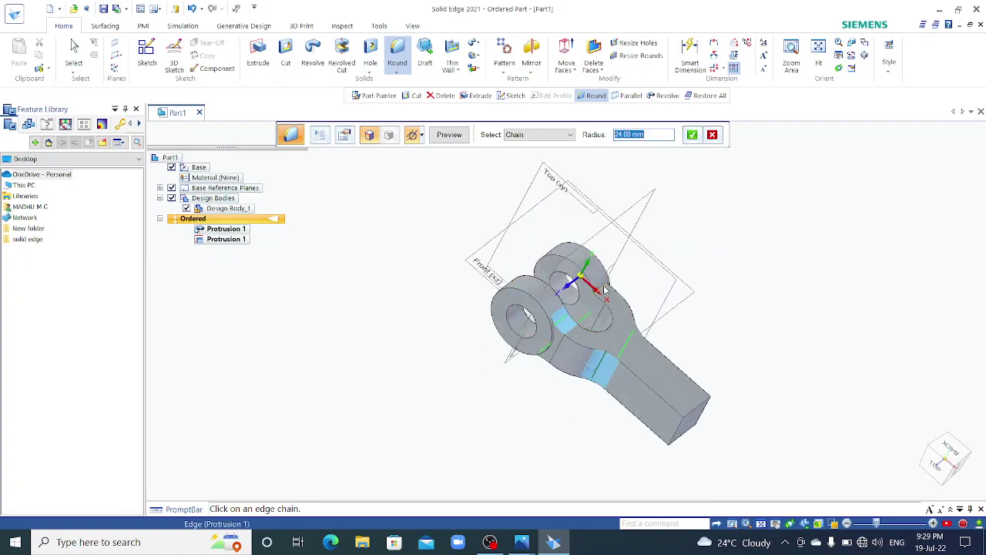
{"action": "middle_click_drag", "start_coordinate": [765, 303], "coordinate": [828, 146]}
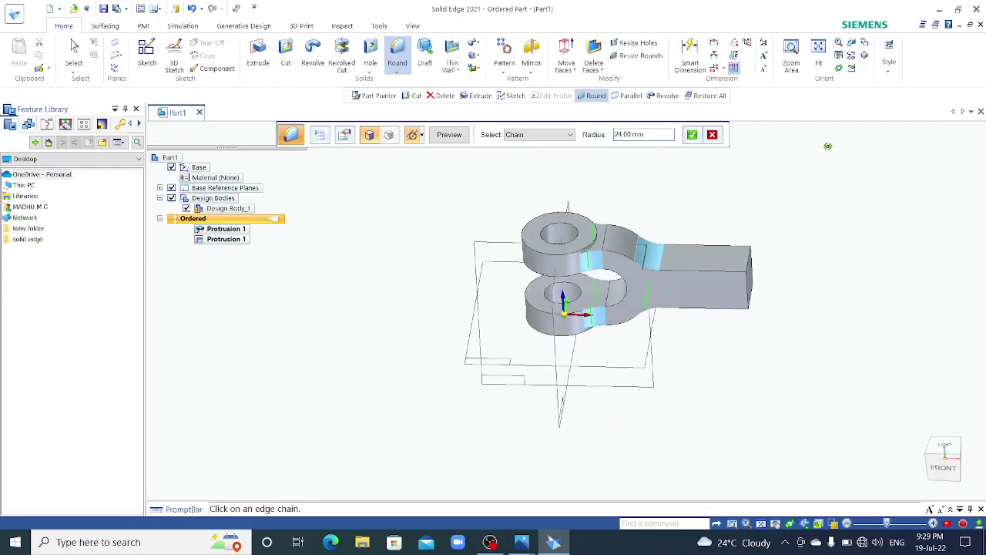
{"action": "left_click", "coordinate": [449, 136]}
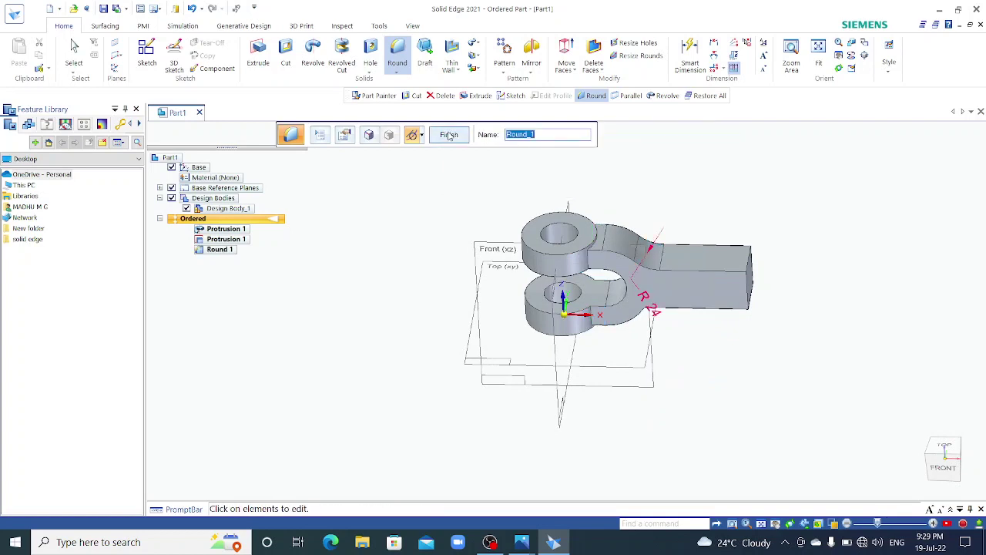
{"action": "left_click", "coordinate": [453, 136]}
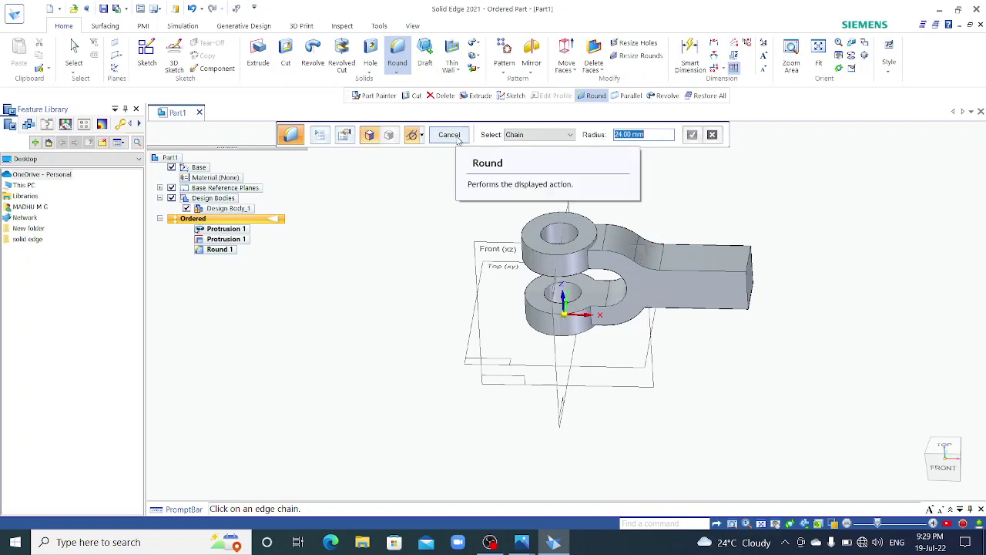
{"action": "left_click", "coordinate": [74, 53]}
Start a cutout sketch on the shank's square end face and draw a centred 8-sided polygon with a distance of about 10 mm.
{"action": "middle_click_drag", "start_coordinate": [715, 220], "coordinate": [693, 197]}
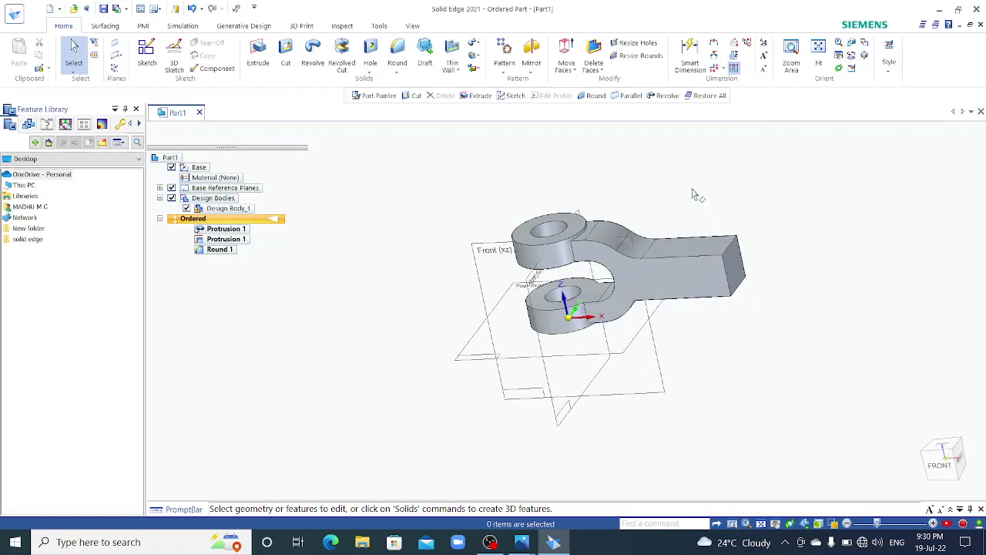
{"action": "scroll", "coordinate": [819, 253], "scroll_direction": "up", "scroll_amount": 2}
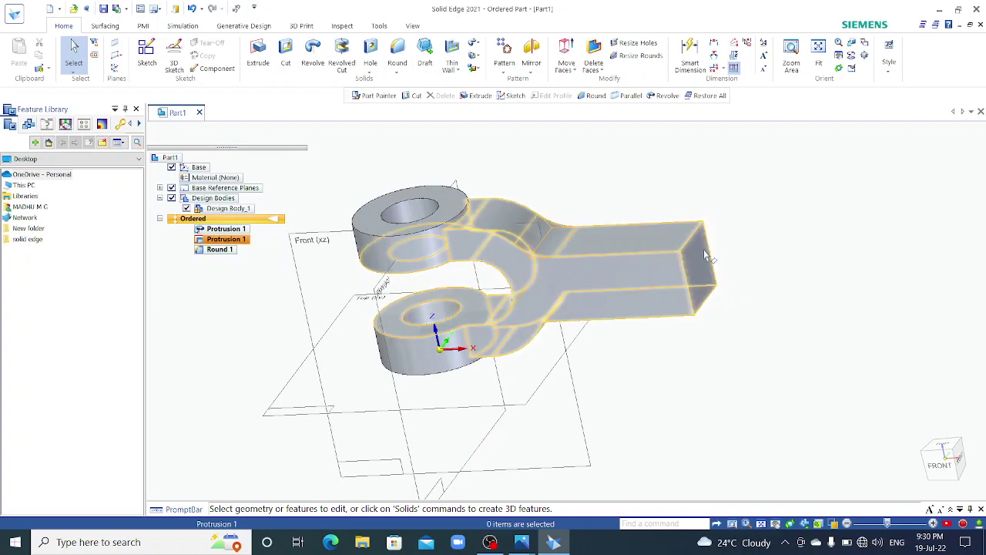
{"action": "middle_click_drag", "start_coordinate": [743, 264], "coordinate": [663, 277]}
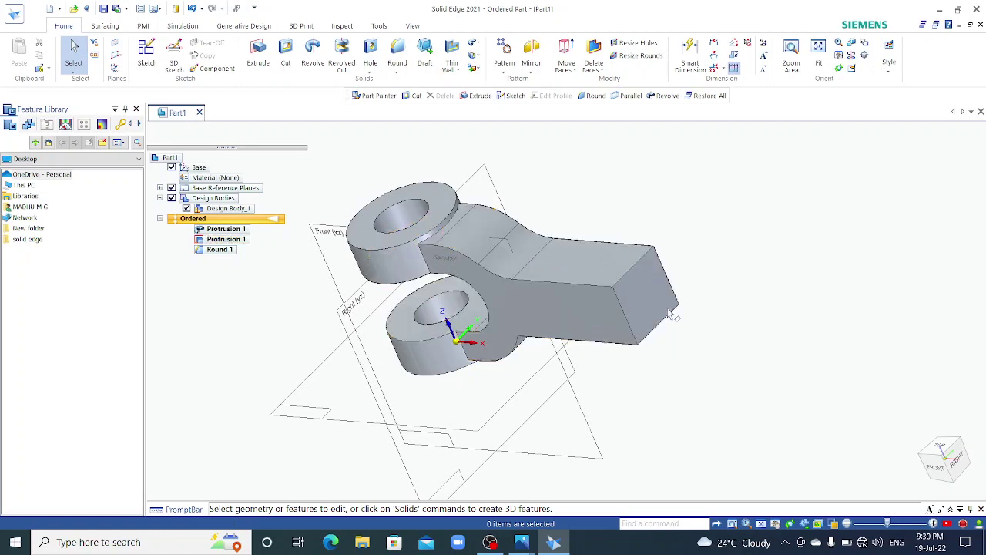
{"action": "left_click", "coordinate": [286, 48]}
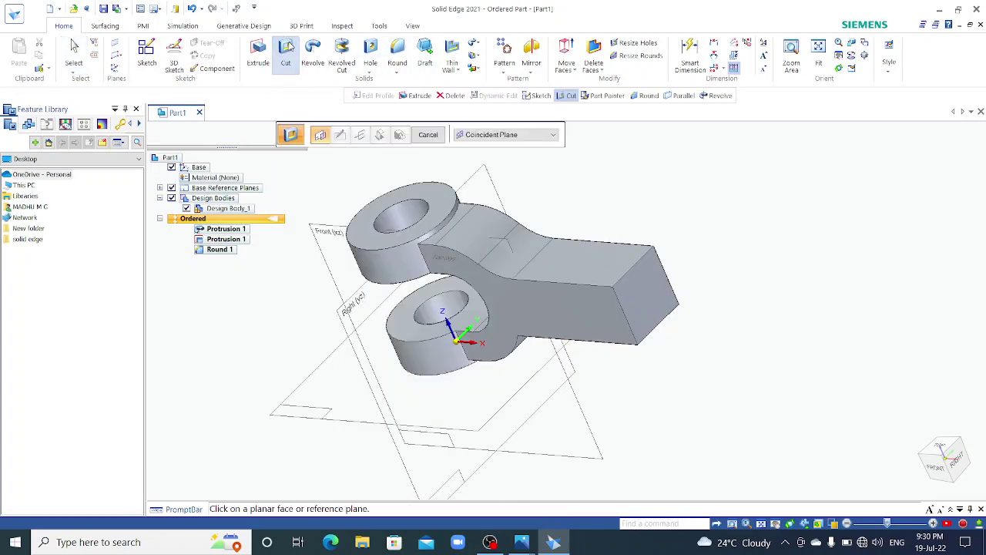
{"action": "left_click", "coordinate": [644, 282]}
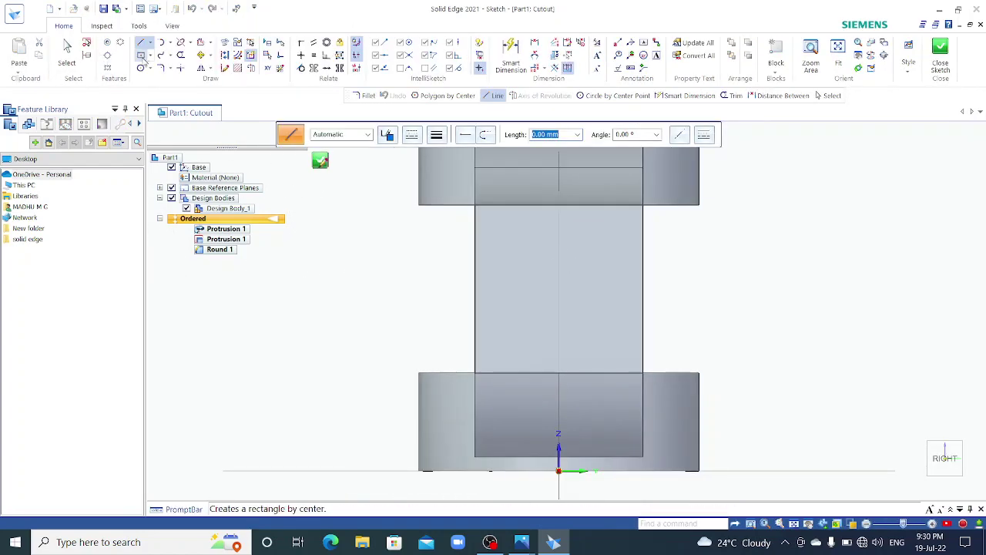
{"action": "left_click", "coordinate": [151, 59]}
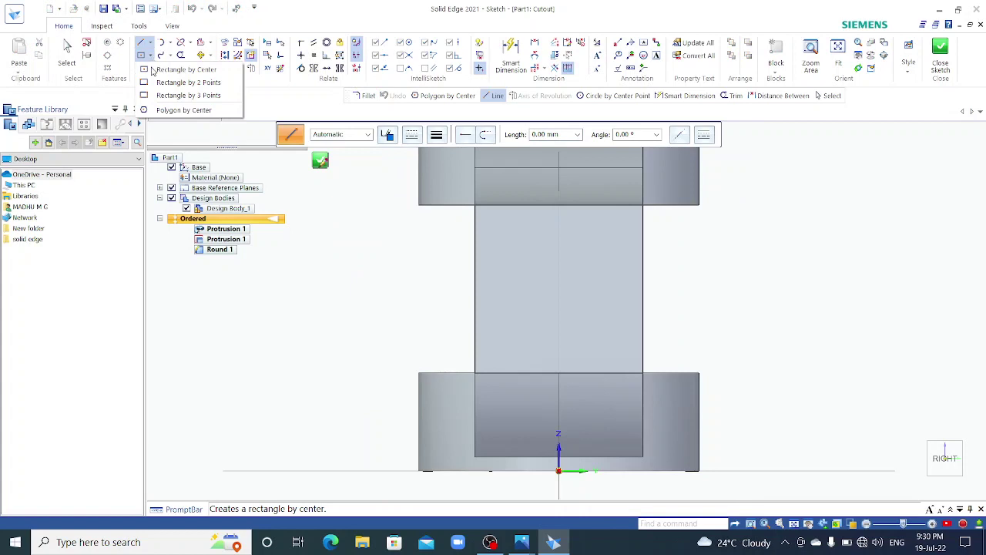
{"action": "left_click", "coordinate": [164, 111]}
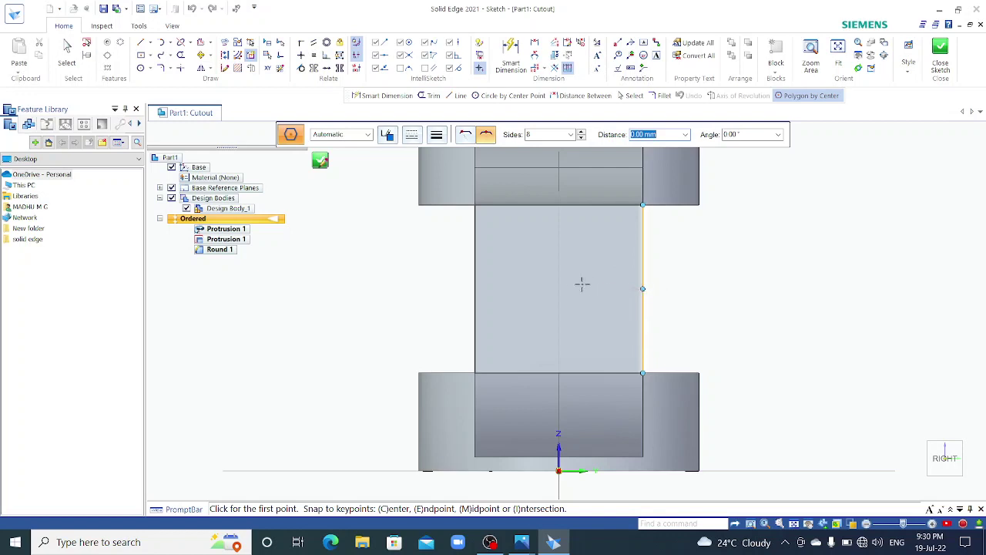
{"action": "left_click", "coordinate": [558, 289]}
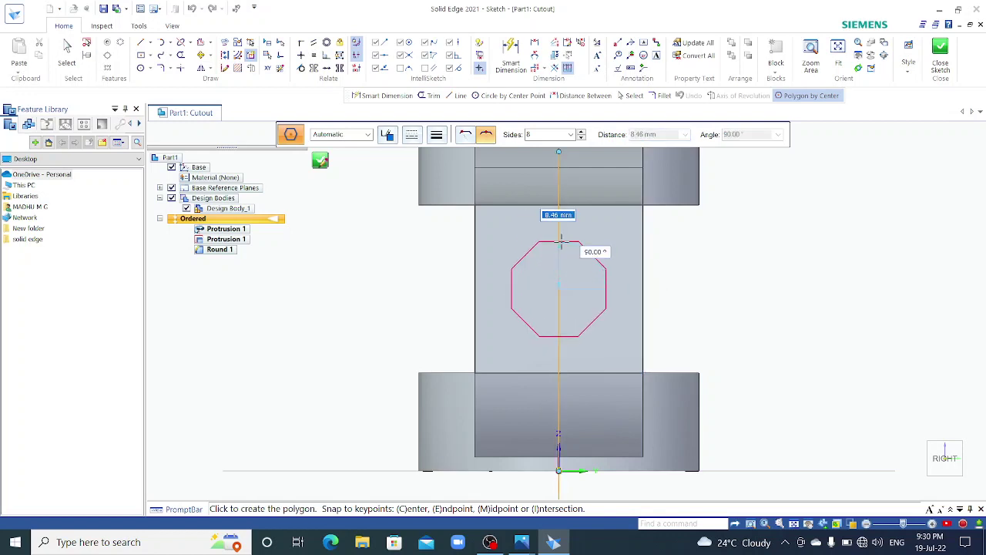
{"action": "type", "text": "1"}
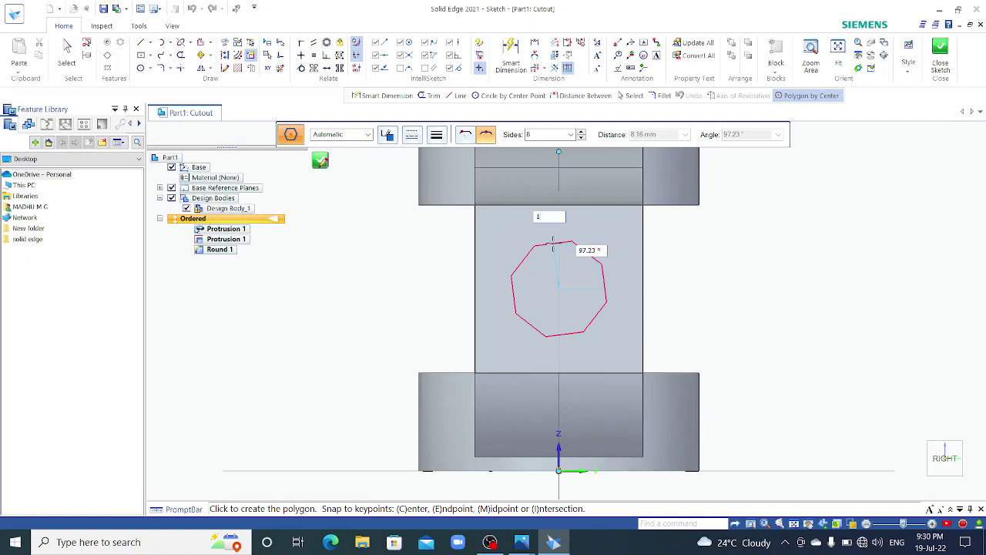
{"action": "type", "text": "0.11"}
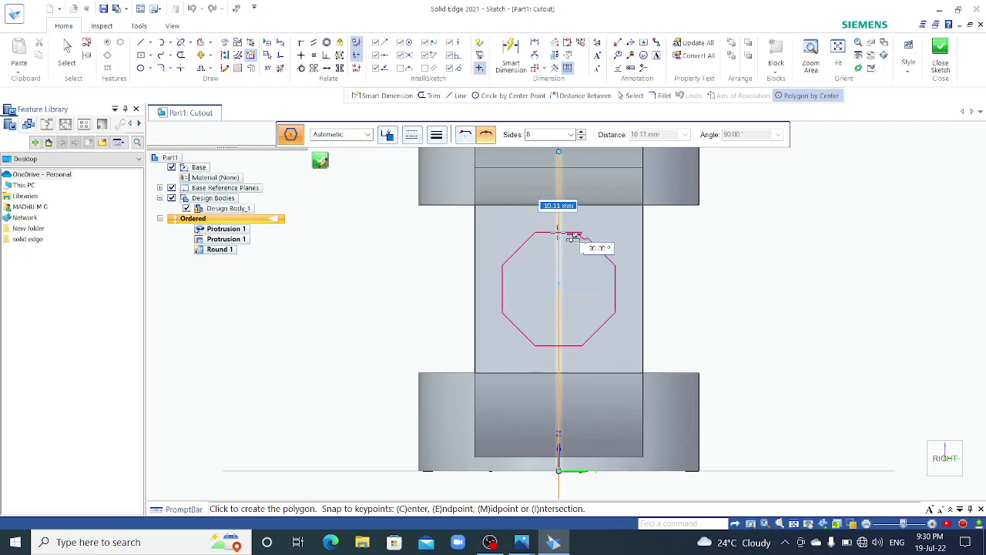
{"action": "left_click", "coordinate": [572, 236]}
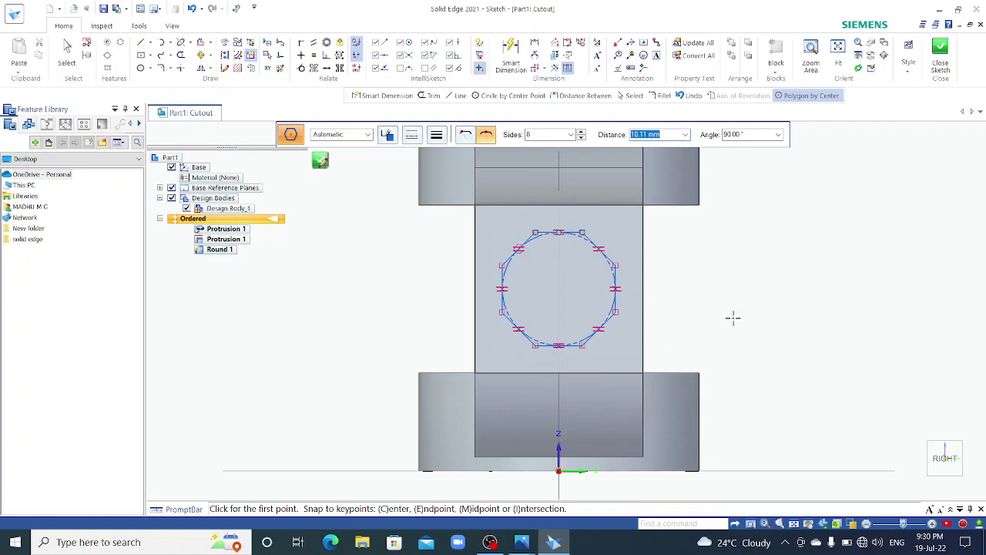
Check the octagon side calculation in the ffs.jfif photo, then dimension the sketched octagon's top side to 12.43 mm.
{"action": "mouse_move", "coordinate": [521, 541]}
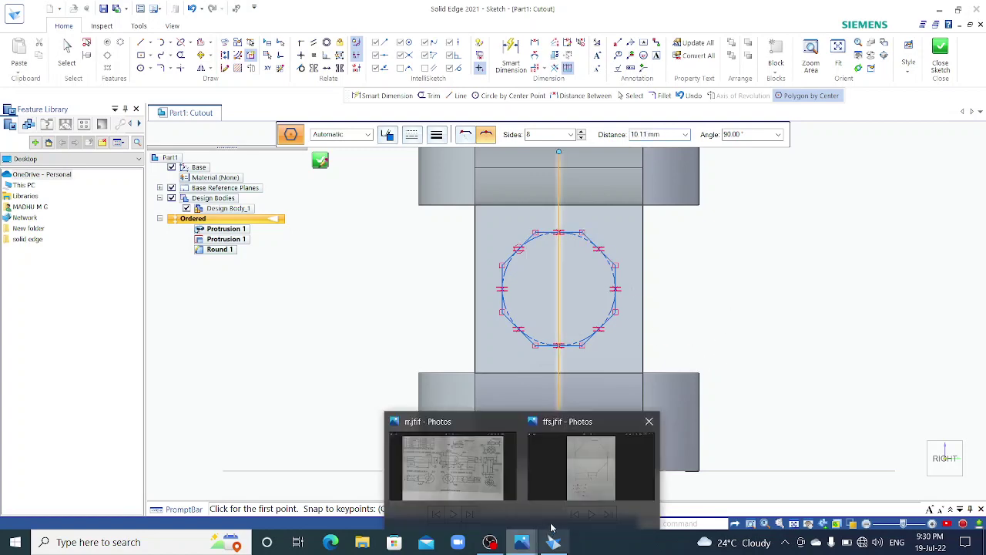
{"action": "left_click", "coordinate": [583, 486]}
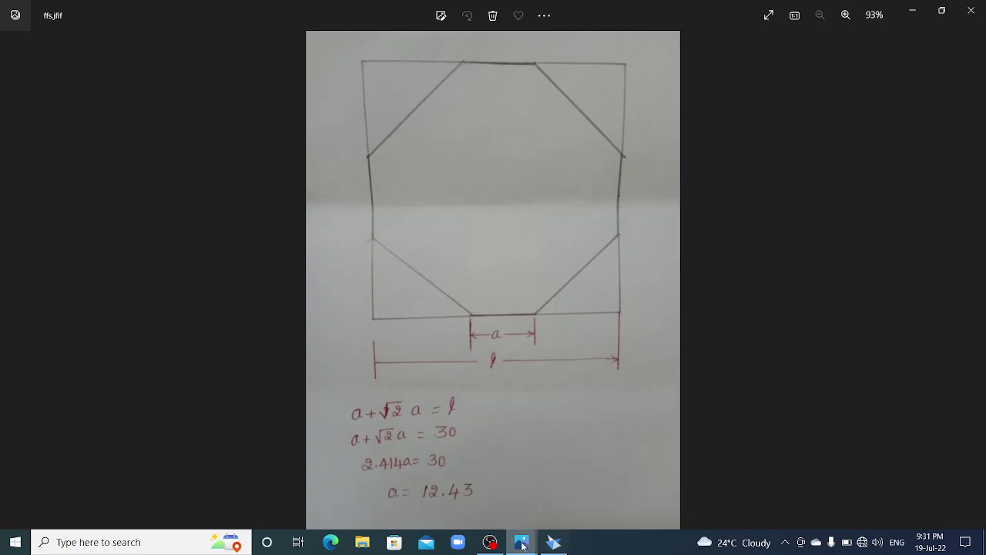
{"action": "mouse_move", "coordinate": [521, 543]}
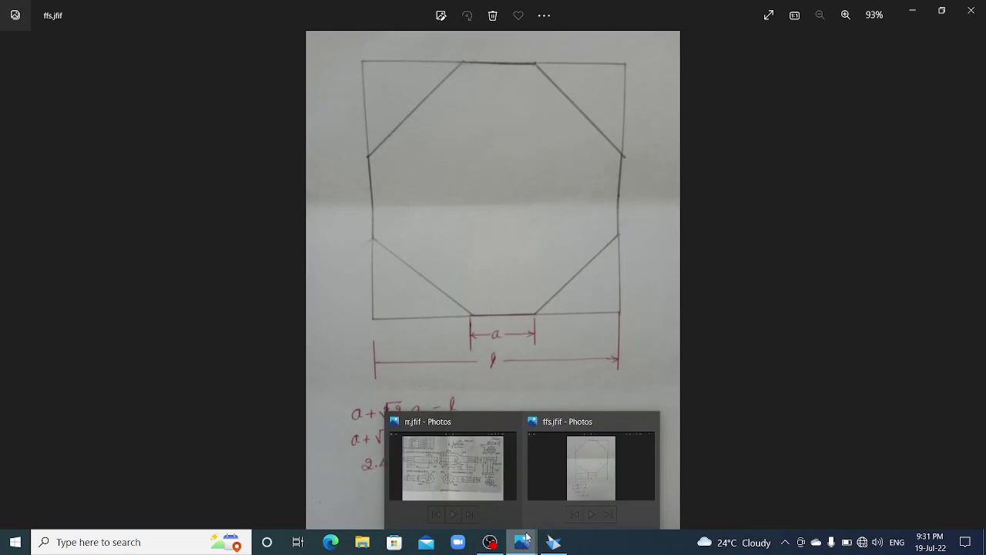
{"action": "mouse_move", "coordinate": [560, 537]}
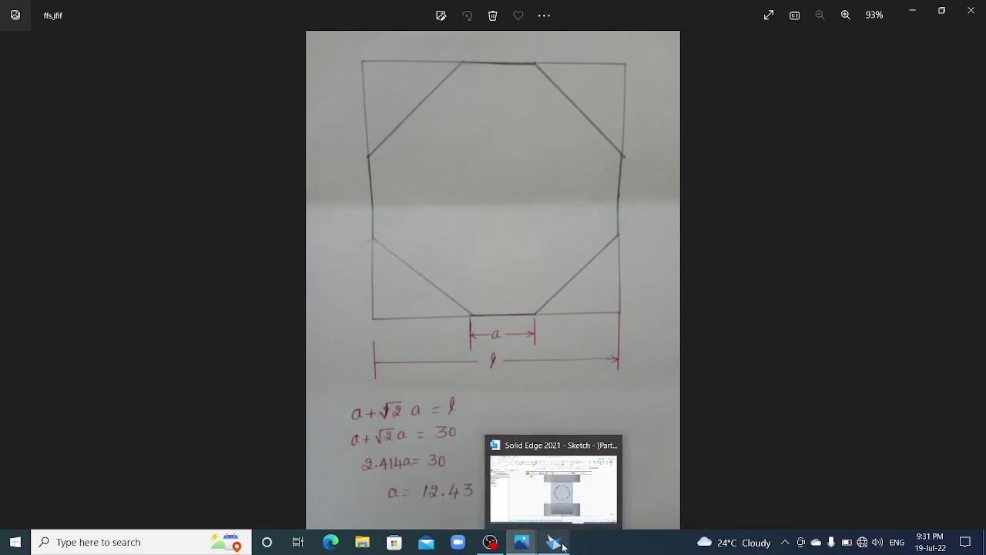
{"action": "left_click", "coordinate": [571, 542]}
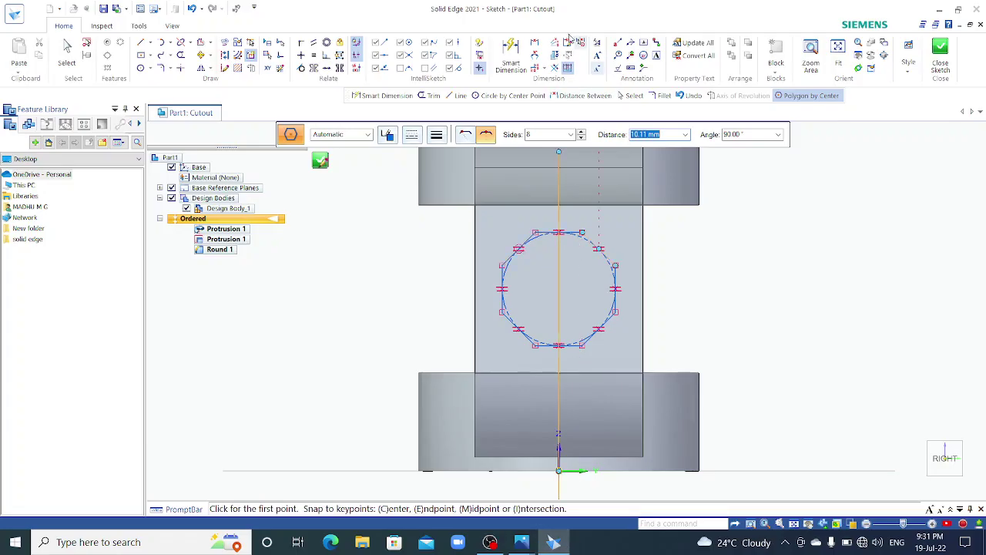
{"action": "left_click", "coordinate": [511, 53]}
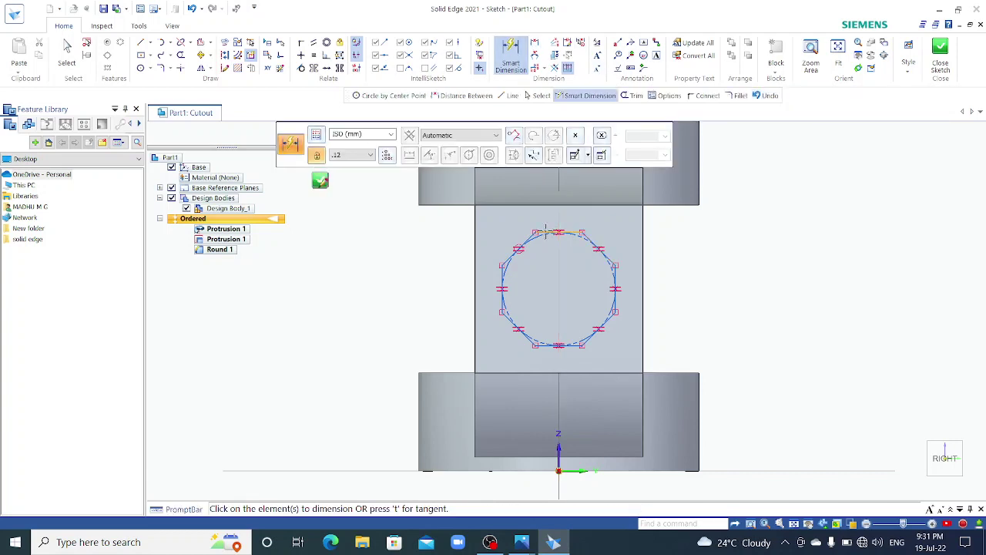
{"action": "left_click", "coordinate": [545, 233]}
{"action": "left_click", "coordinate": [552, 183]}
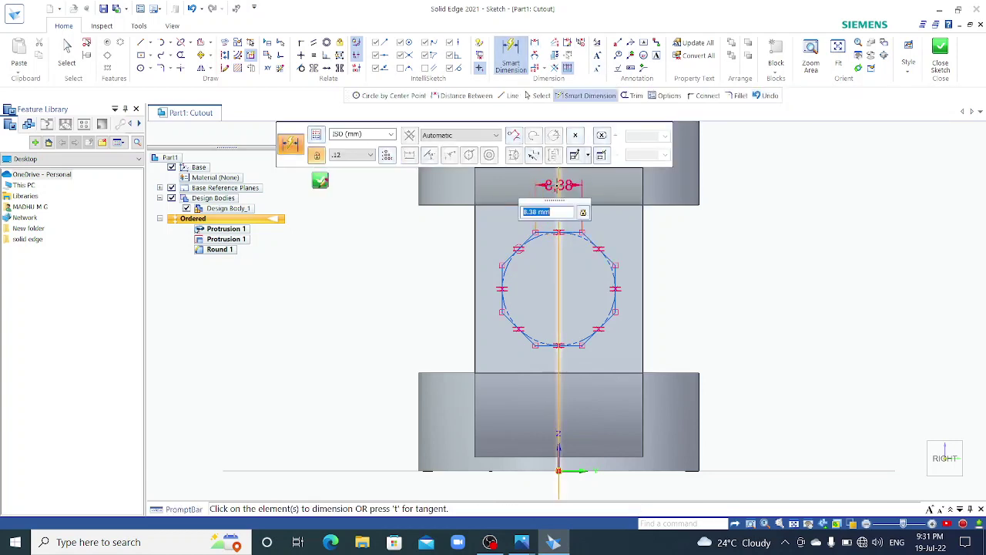
{"action": "type", "text": "12.43"}
{"action": "key", "text": "Return"}
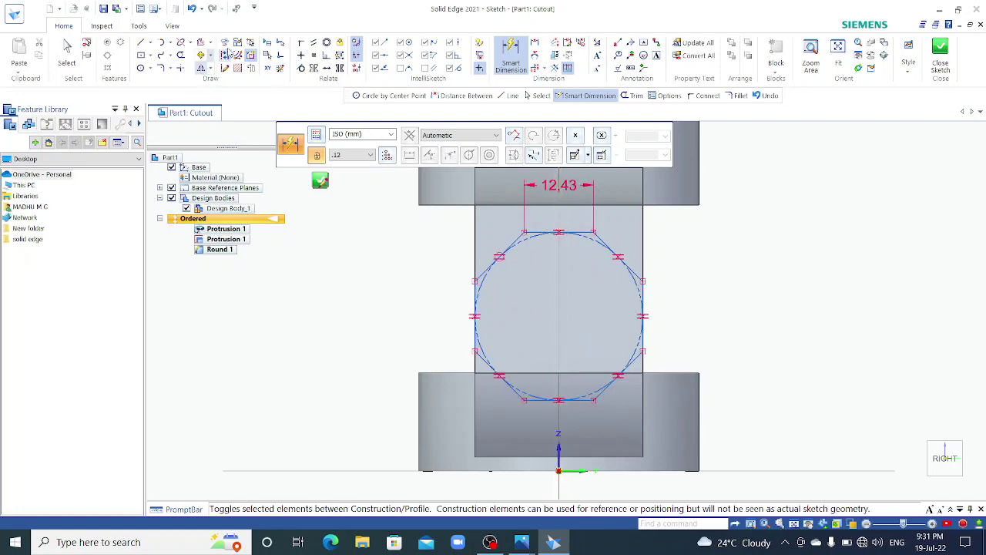
Set the distance between the octagon's bottom side and the shank face's lower edge to 0 mm.
{"action": "left_click", "coordinate": [534, 44]}
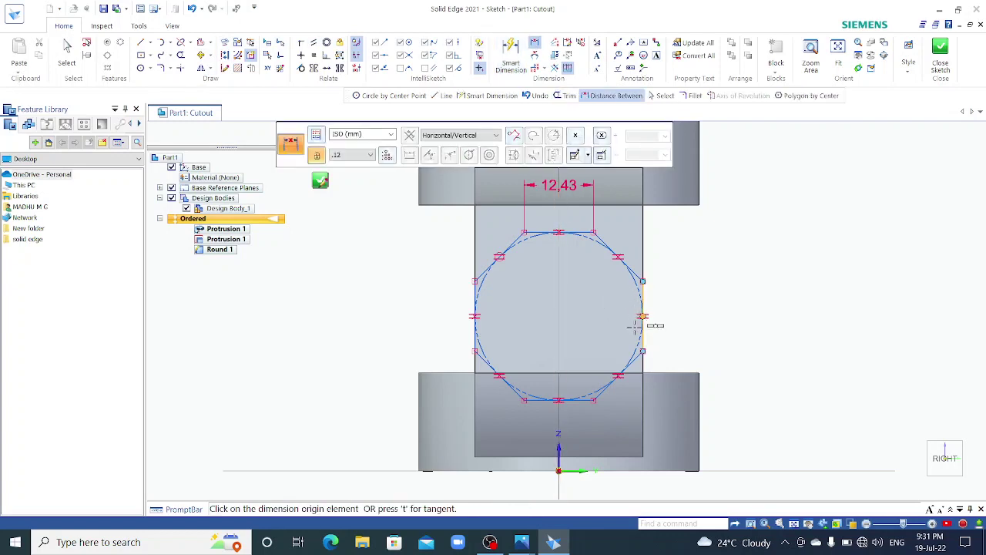
{"action": "left_click", "coordinate": [581, 400]}
{"action": "left_click", "coordinate": [551, 372]}
{"action": "left_click", "coordinate": [765, 377]}
{"action": "type", "text": "0"}
{"action": "key", "text": "Return"}
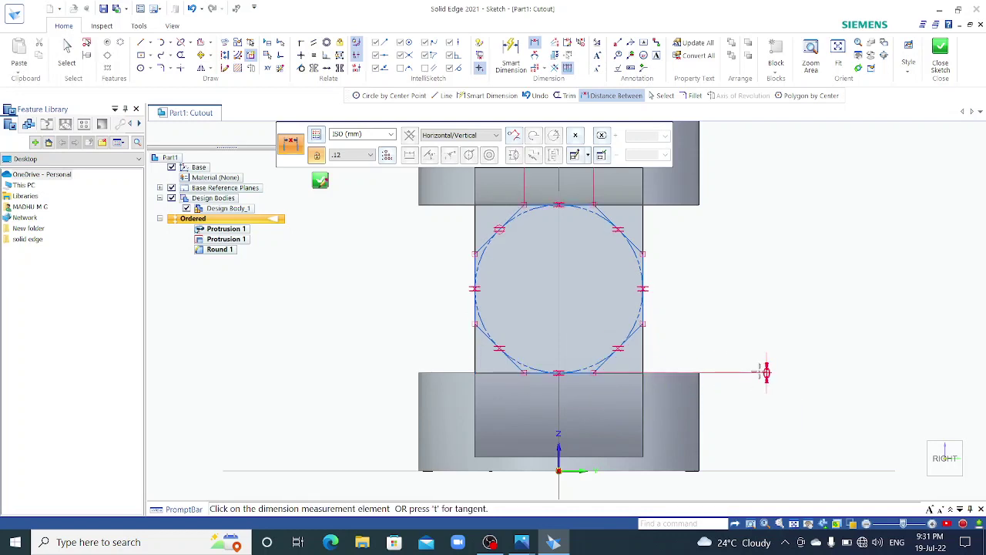
Draw a circle of about 48.2 mm diameter around the octagon, centred on the octagon's centre.
{"action": "scroll", "coordinate": [690, 308], "scroll_direction": "down", "scroll_amount": 3}
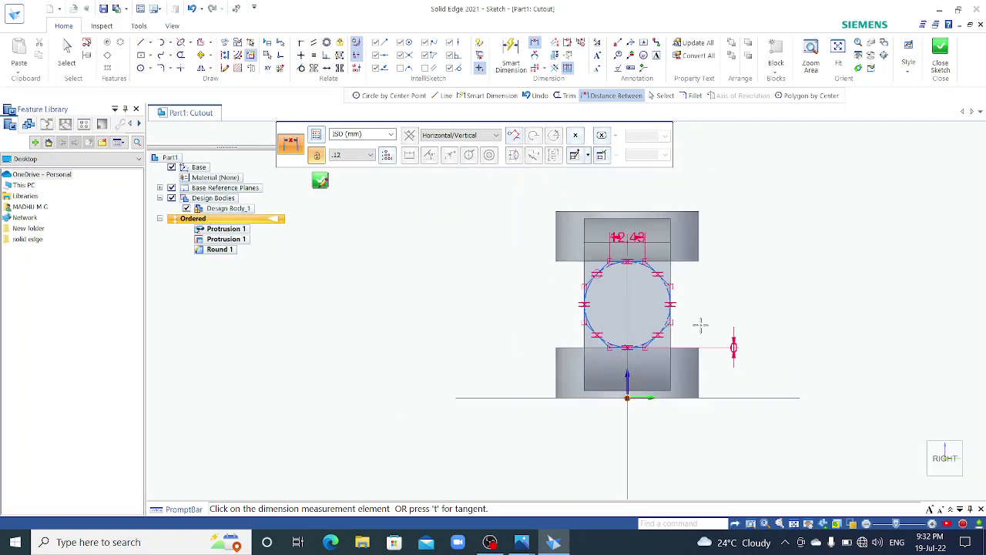
{"action": "scroll", "coordinate": [678, 269], "scroll_direction": "up", "scroll_amount": 2}
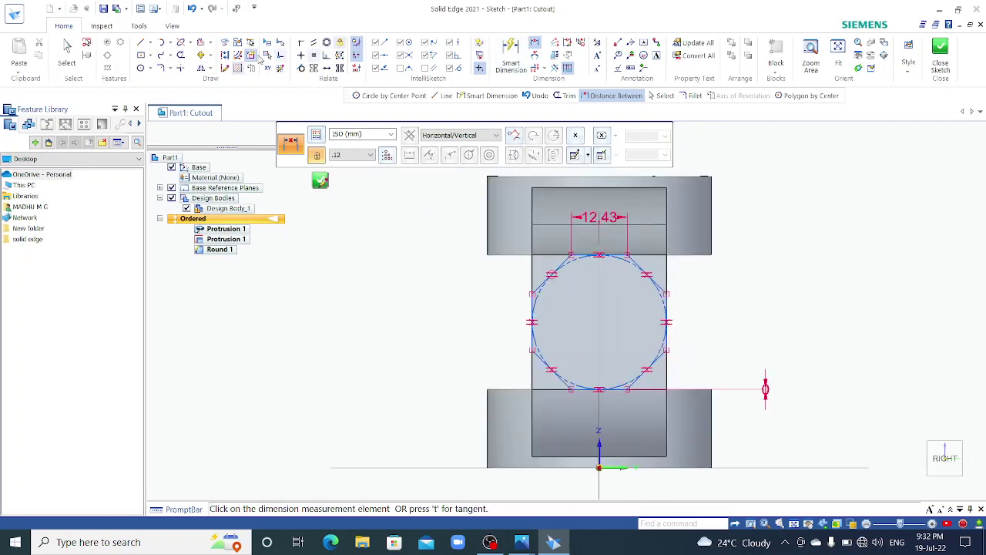
{"action": "left_click", "coordinate": [142, 69]}
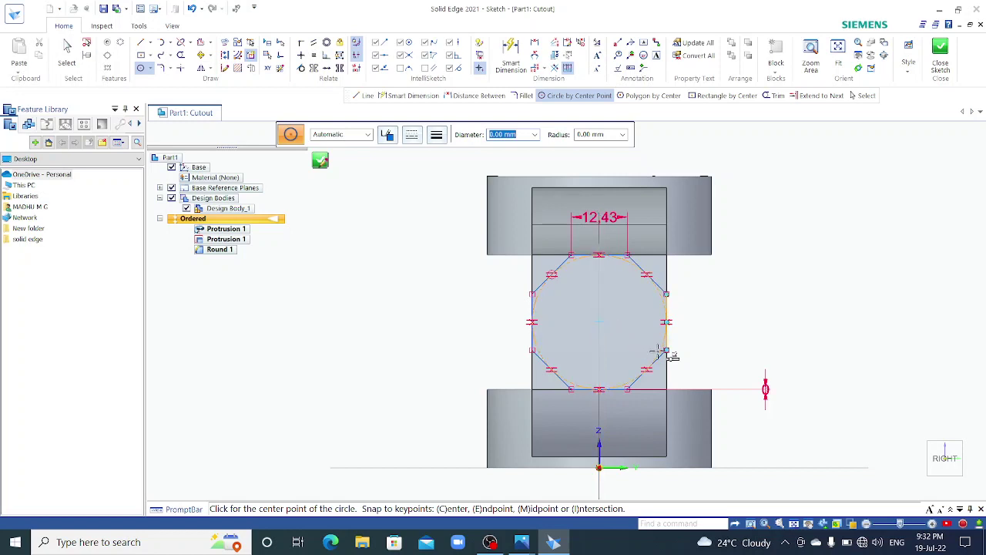
{"action": "left_click", "coordinate": [599, 322]}
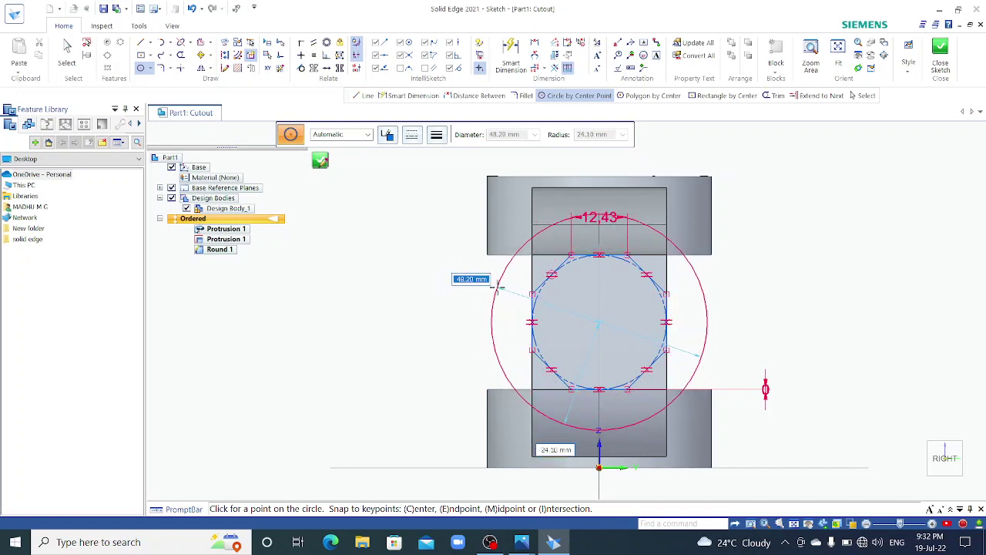
{"action": "left_click", "coordinate": [498, 287]}
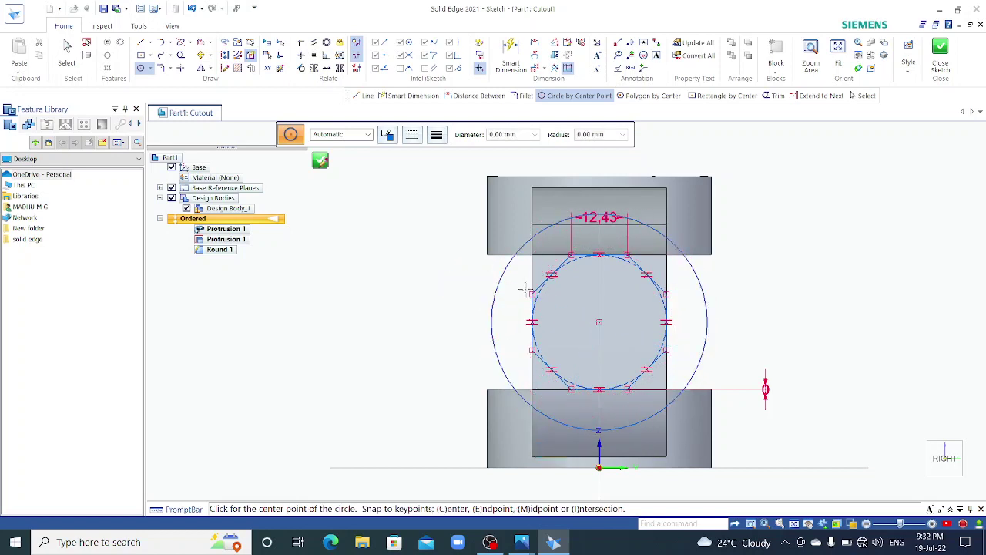
Close the sketch and cut away the material outside the octagon to a distance of 37.5 mm, finishing the cutout.
{"action": "left_click", "coordinate": [942, 51]}
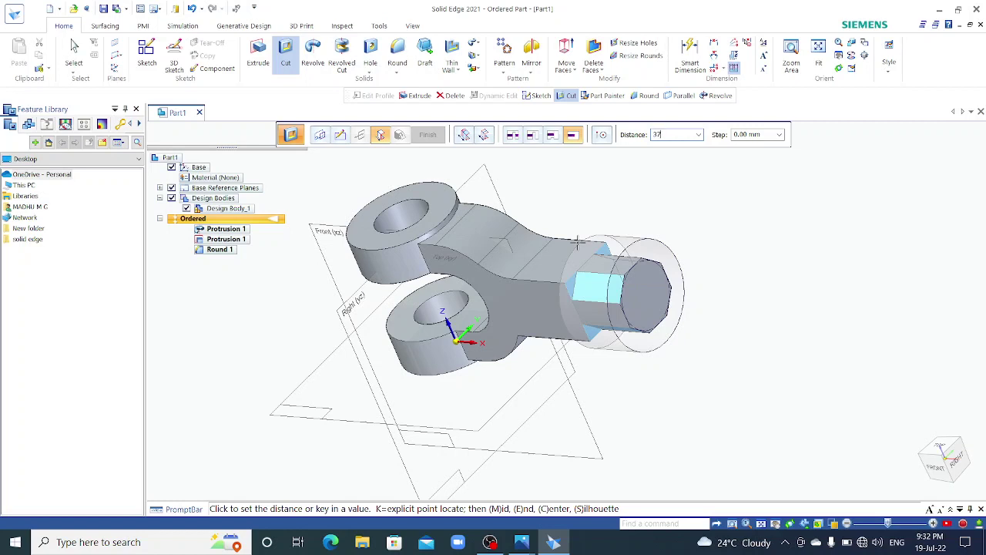
{"action": "type", "text": "5"}
{"action": "key", "text": "Return"}
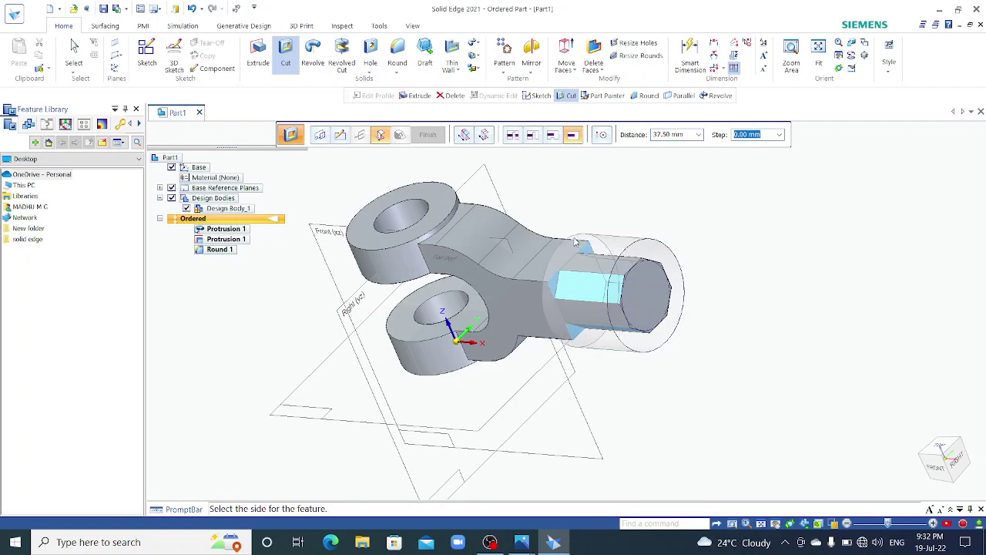
{"action": "left_click", "coordinate": [593, 171]}
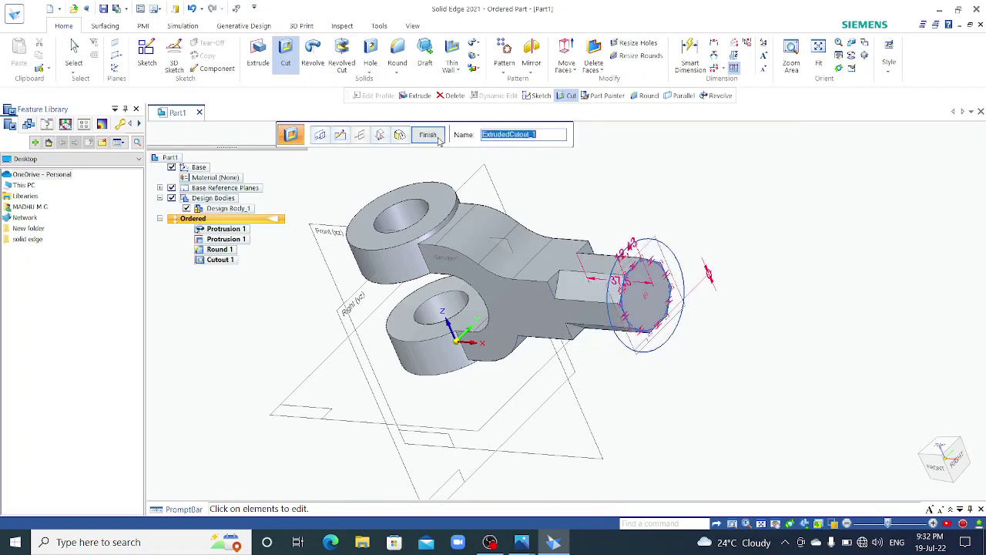
Start a round with a 3 mm radius on a slanted edge where the octagonal section meets the square shank.
{"action": "middle_click_drag", "start_coordinate": [683, 227], "coordinate": [665, 219]}
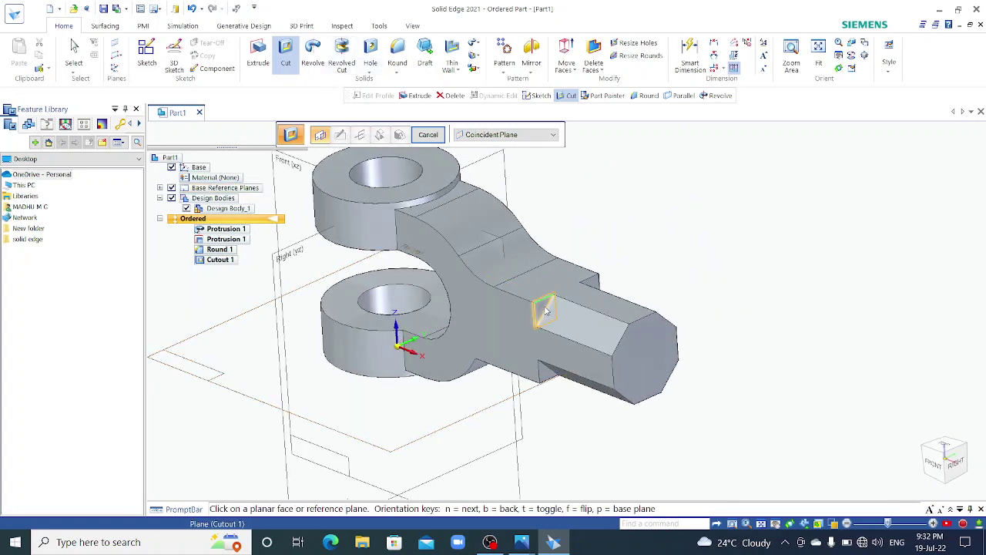
{"action": "left_click", "coordinate": [255, 54]}
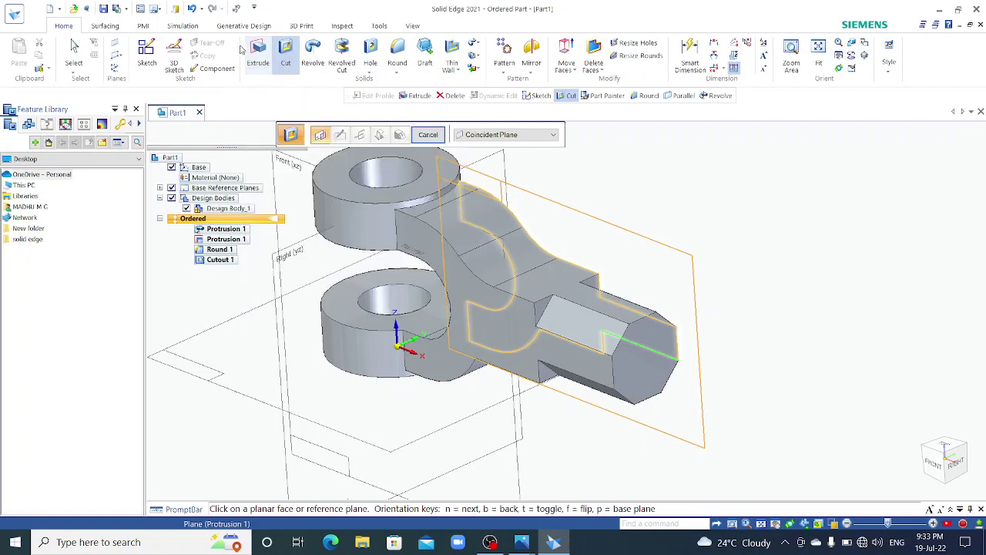
{"action": "left_click", "coordinate": [397, 52]}
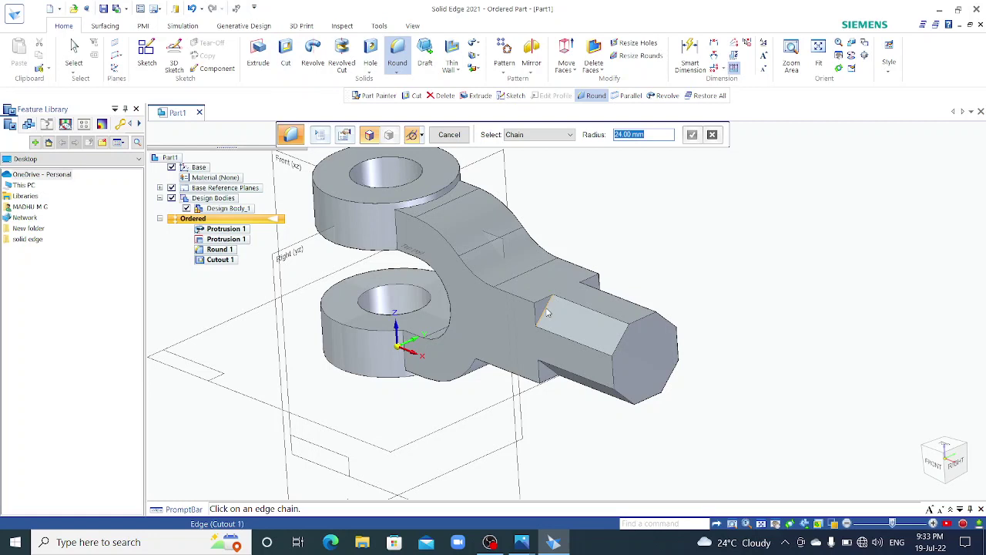
{"action": "left_click", "coordinate": [547, 312]}
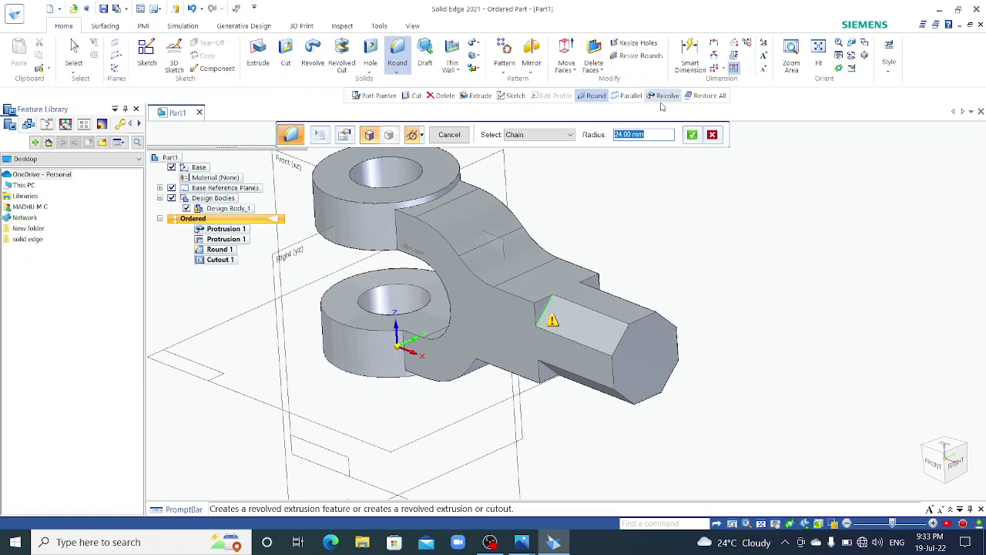
{"action": "type", "text": "3"}
{"action": "key", "text": "Return"}
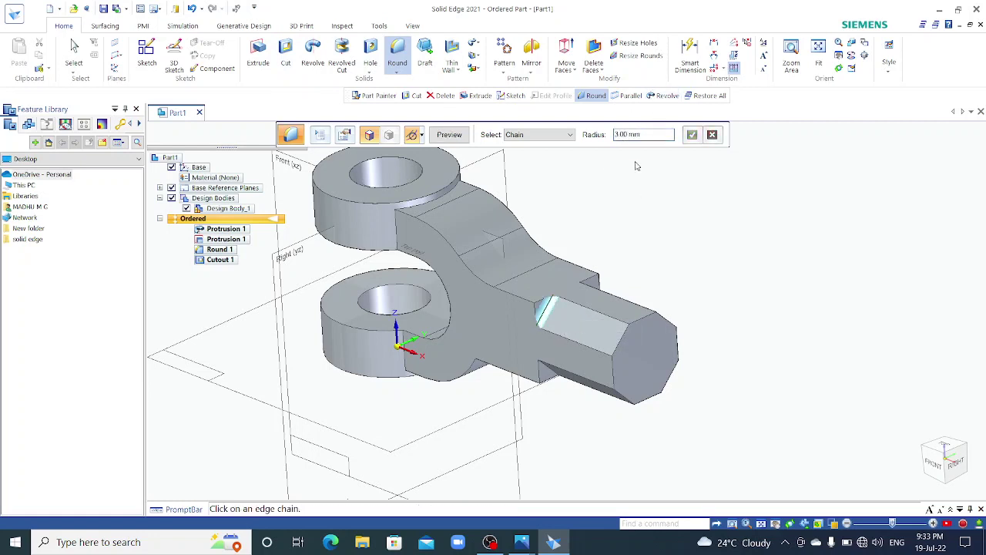
Add the further slanted edges at the octagonal section's shoulder to the 3 mm round and finish it.
{"action": "middle_click_drag", "start_coordinate": [682, 260], "coordinate": [380, 383]}
{"action": "left_click", "coordinate": [555, 305]}
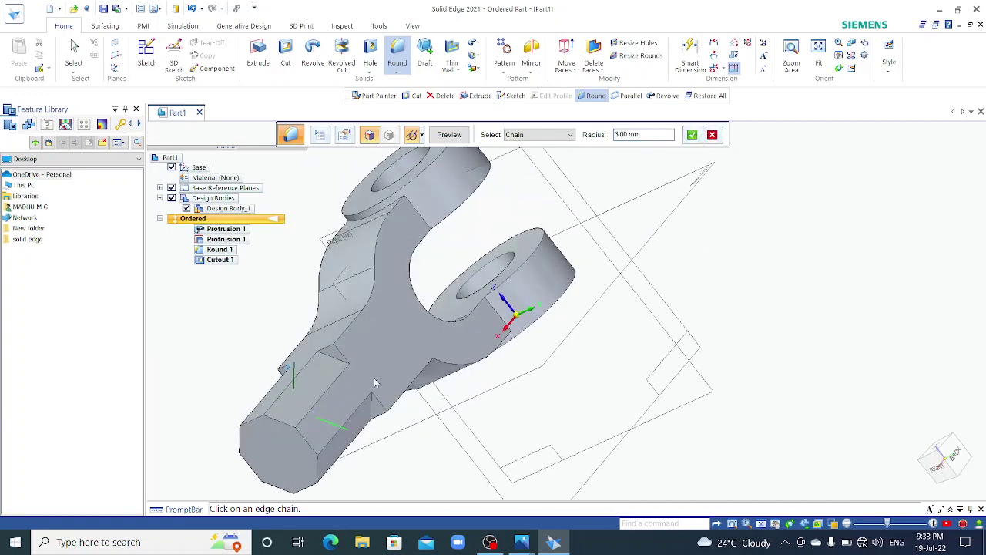
{"action": "left_click", "coordinate": [342, 365]}
{"action": "left_click", "coordinate": [372, 408]}
{"action": "middle_click_drag", "start_coordinate": [777, 305], "coordinate": [472, 154]}
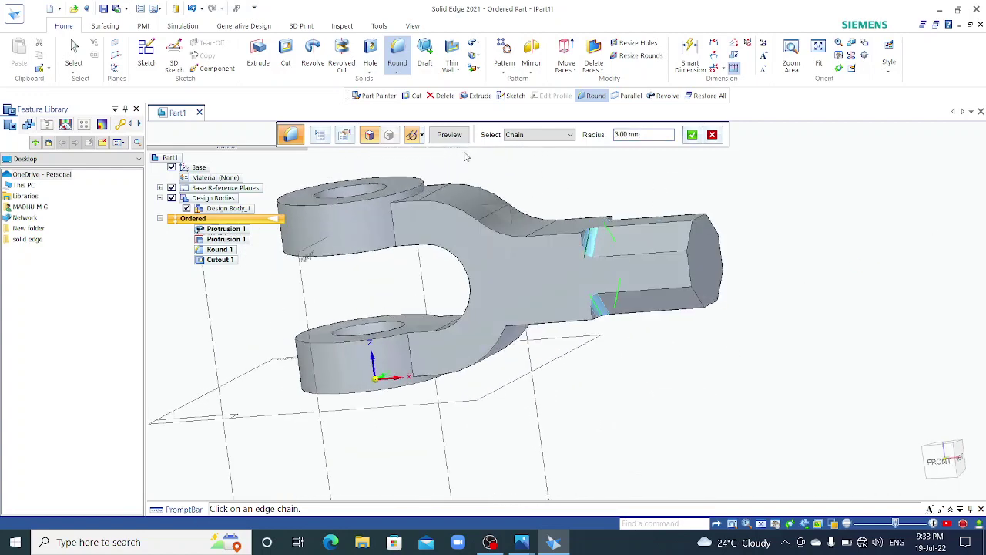
{"action": "left_click", "coordinate": [449, 135]}
{"action": "left_click", "coordinate": [449, 135]}
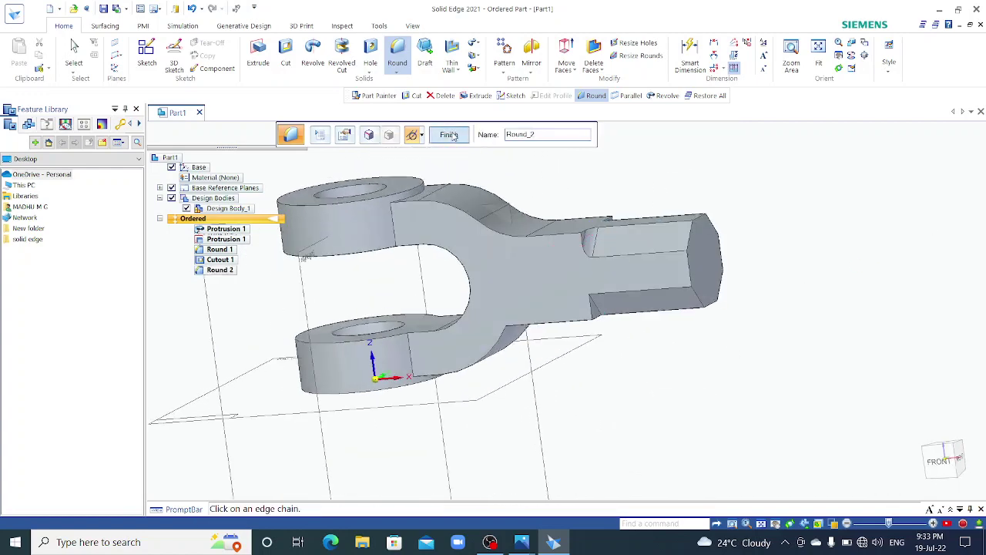
Start an extrusion sketch on the octagonal end face and draw a 25 mm diameter circle at its centre.
{"action": "middle_click_drag", "start_coordinate": [755, 206], "coordinate": [771, 248]}
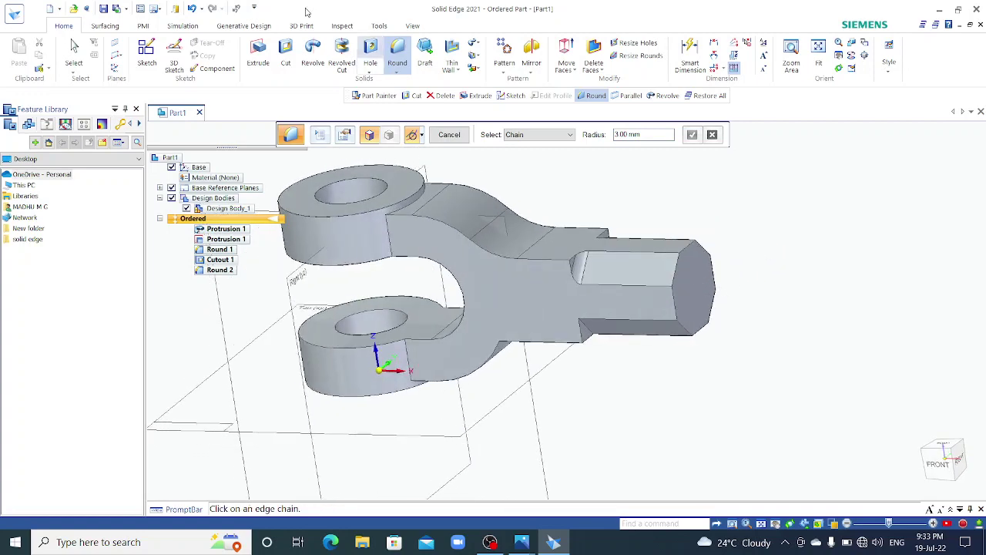
{"action": "left_click", "coordinate": [258, 55]}
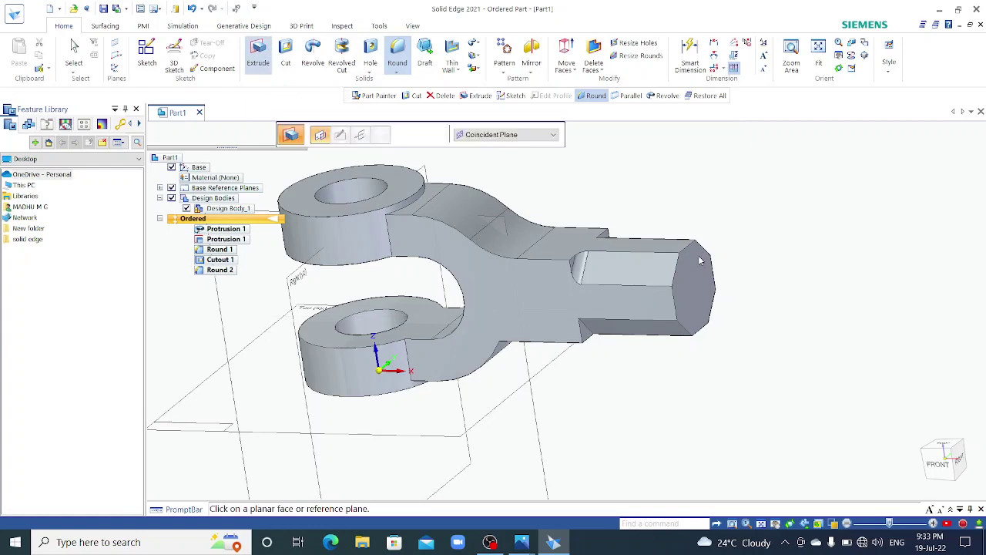
{"action": "left_click", "coordinate": [691, 271]}
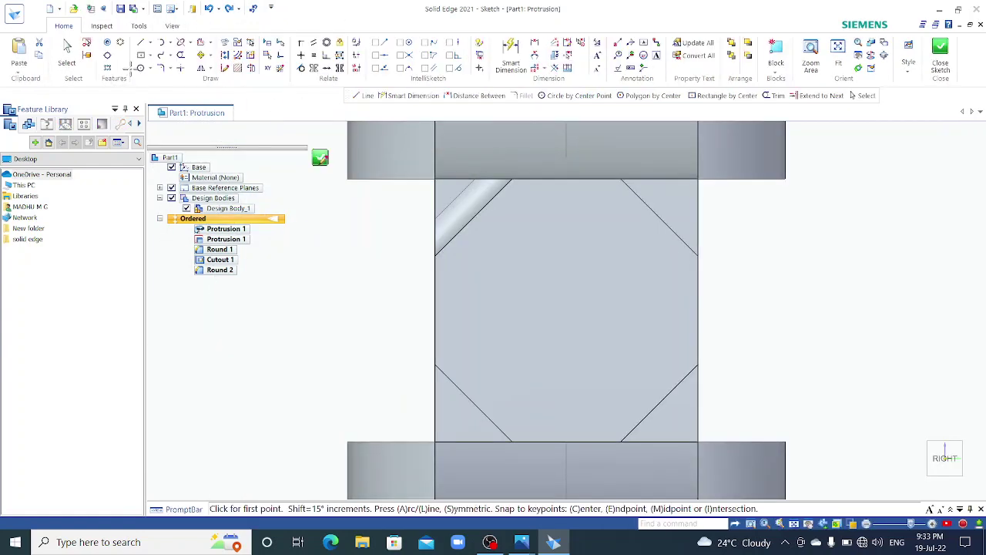
{"action": "left_click", "coordinate": [141, 68]}
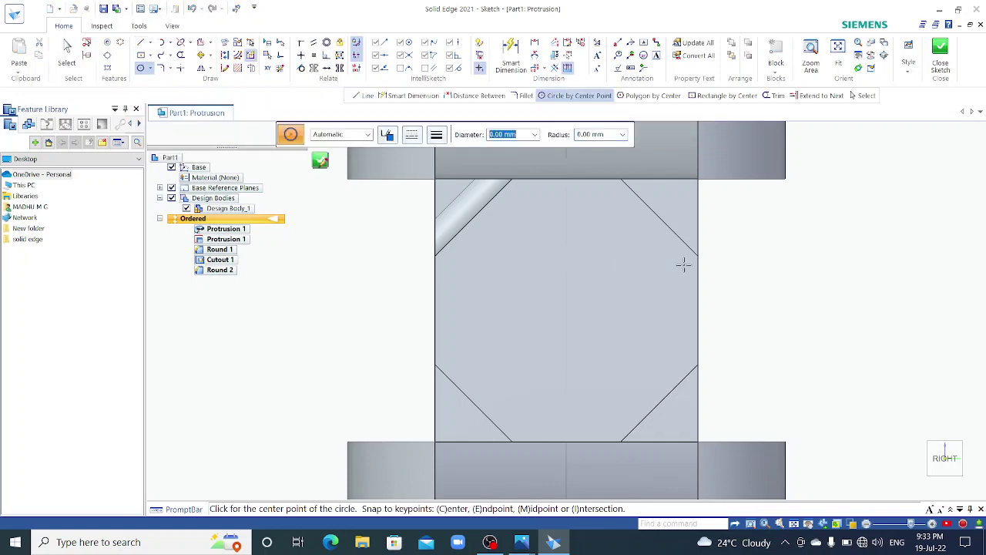
{"action": "left_click", "coordinate": [566, 310]}
{"action": "type", "text": "25"}
{"action": "key", "text": "Return"}
{"action": "scroll", "coordinate": [539, 253], "scroll_direction": "down", "scroll_amount": 2}
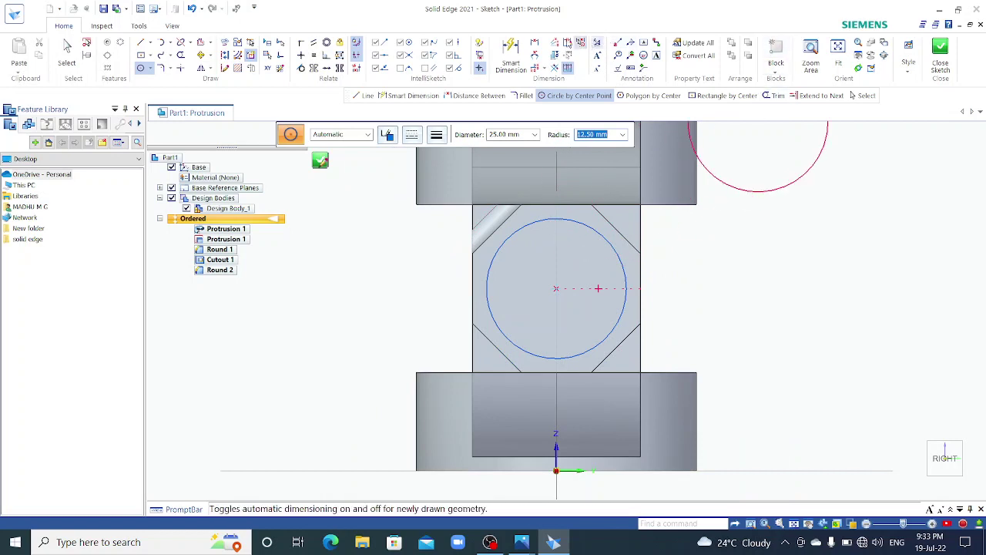
Dimension the vertical distance from the circle's centre to the octagonal face's lower edge.
{"action": "left_click", "coordinate": [534, 42]}
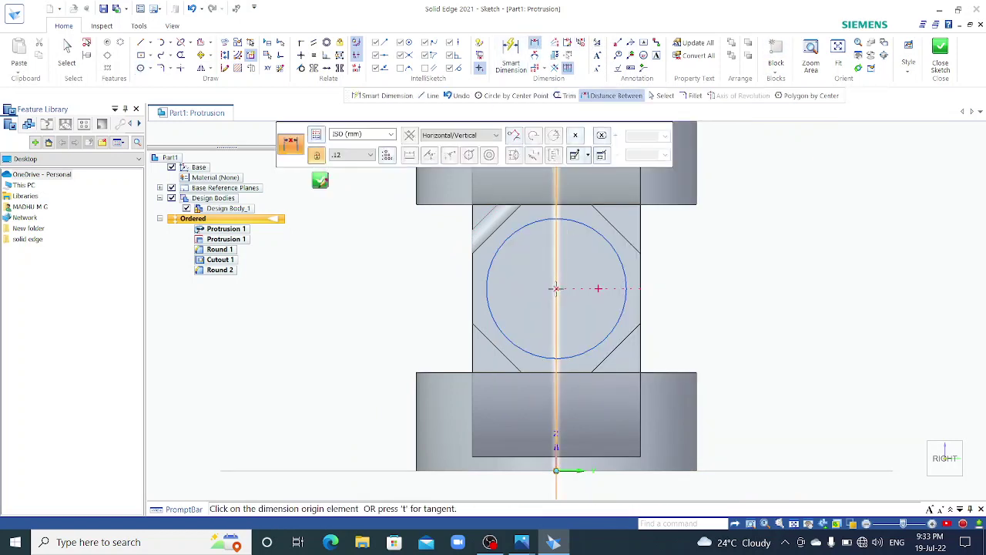
{"action": "left_click", "coordinate": [571, 294]}
{"action": "left_click", "coordinate": [585, 373]}
{"action": "left_click", "coordinate": [715, 350]}
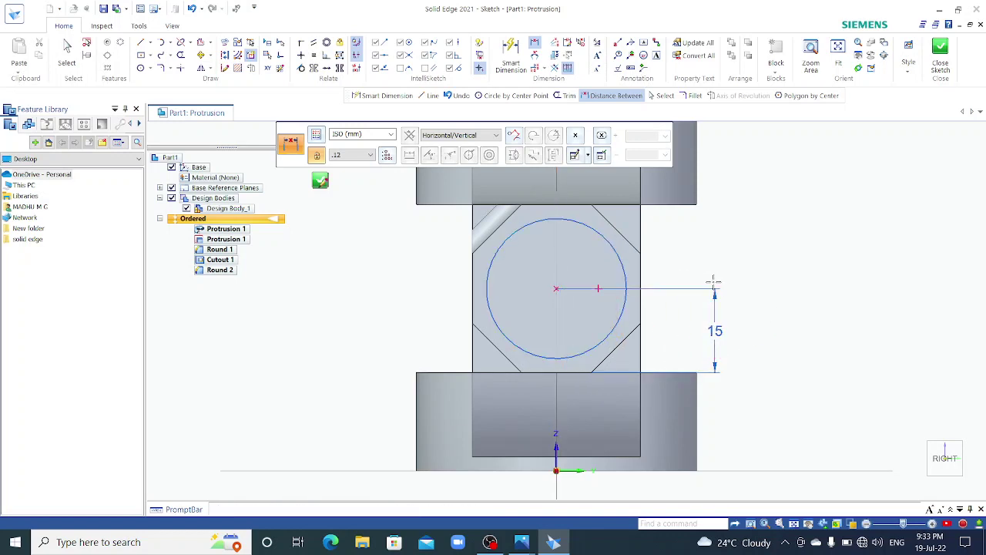
Close the sketch and extrude the circle symmetrically by about 52.7 mm to form the cylindrical shank end.
{"action": "left_click", "coordinate": [941, 52]}
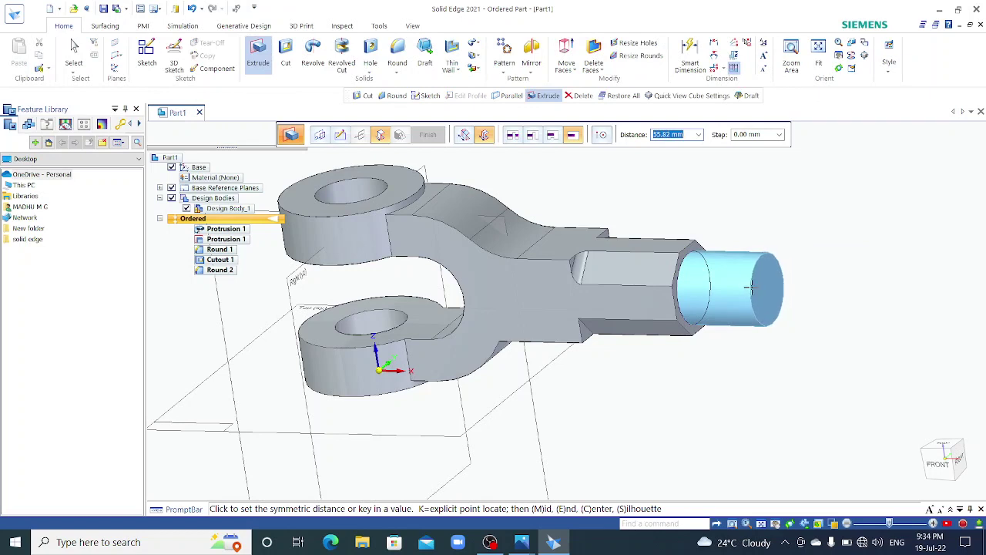
{"action": "left_click", "coordinate": [748, 286]}
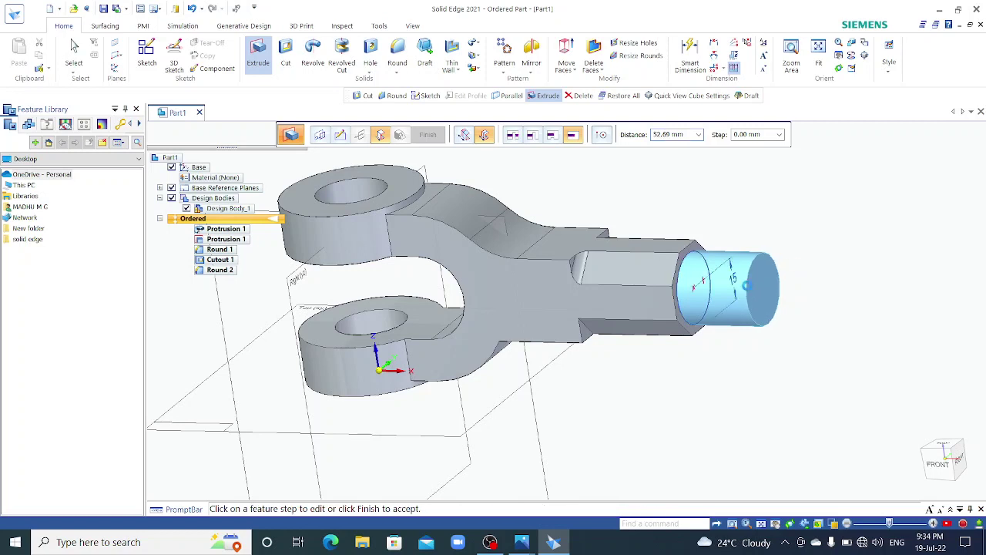
{"action": "left_click", "coordinate": [429, 134]}
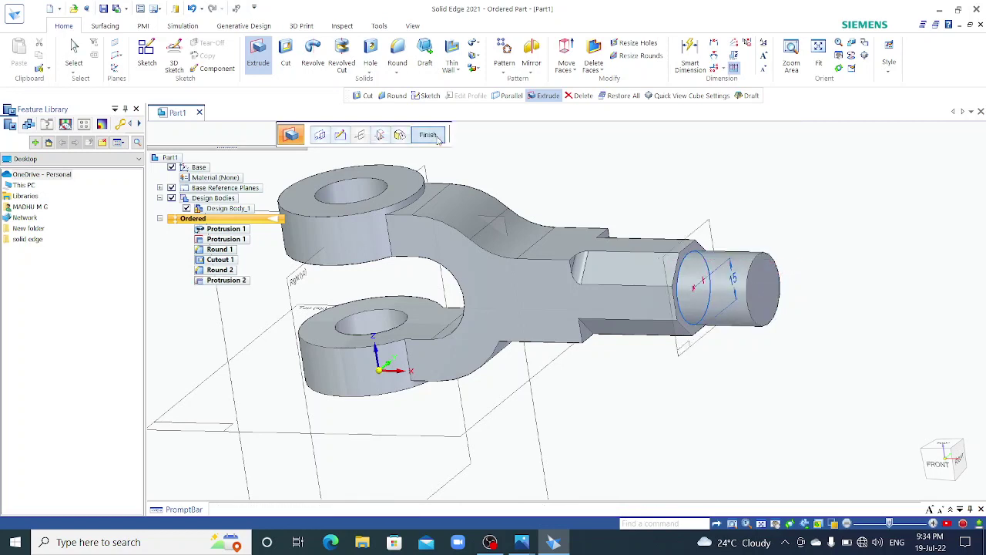
Start a round with a 24 mm radius on the vertical edge where the upper fork arm's side meets its eye.
{"action": "scroll", "coordinate": [771, 205], "scroll_direction": "down", "scroll_amount": 2}
{"action": "mouse_move", "coordinate": [771, 205]}
{"action": "middle_mouse_down"}
{"action": "mouse_move", "coordinate": [784, 231]}
{"action": "mouse_move", "coordinate": [797, 208]}
{"action": "mouse_move", "coordinate": [753, 205]}
{"action": "mouse_move", "coordinate": [764, 211]}
{"action": "mouse_move", "coordinate": [721, 141]}
{"action": "mouse_move", "coordinate": [757, 204]}
{"action": "mouse_move", "coordinate": [783, 205]}
{"action": "mouse_move", "coordinate": [775, 222]}
{"action": "middle_mouse_up"}
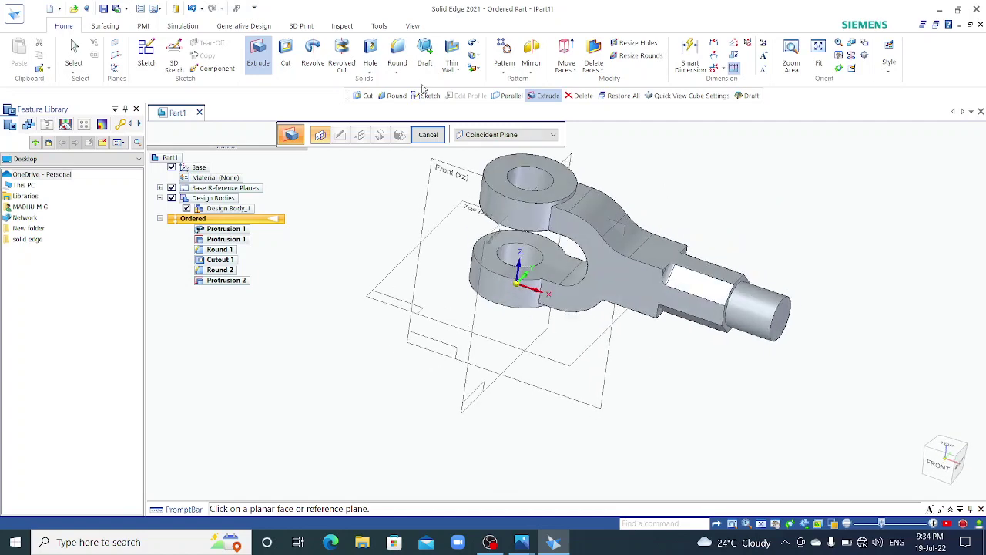
{"action": "left_click", "coordinate": [400, 57]}
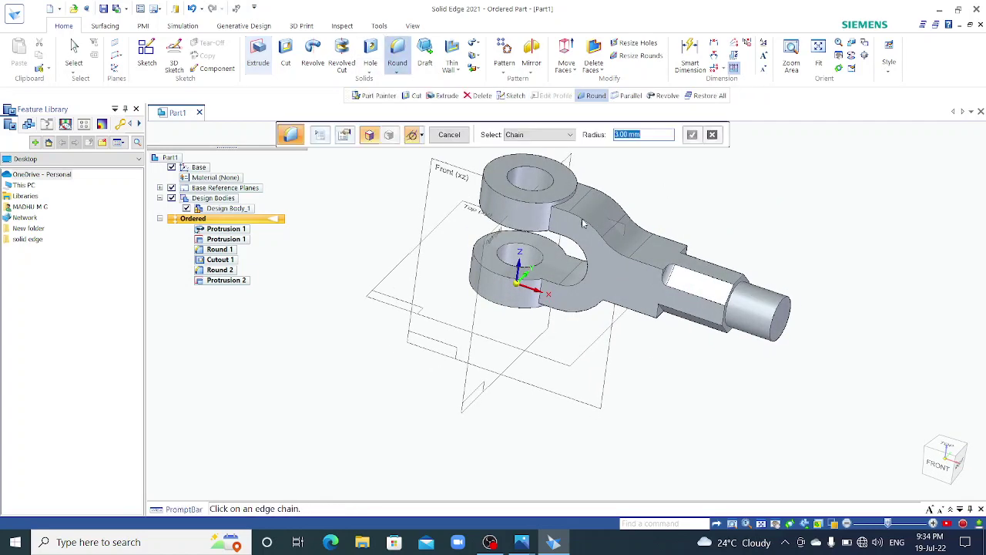
{"action": "left_click", "coordinate": [552, 221]}
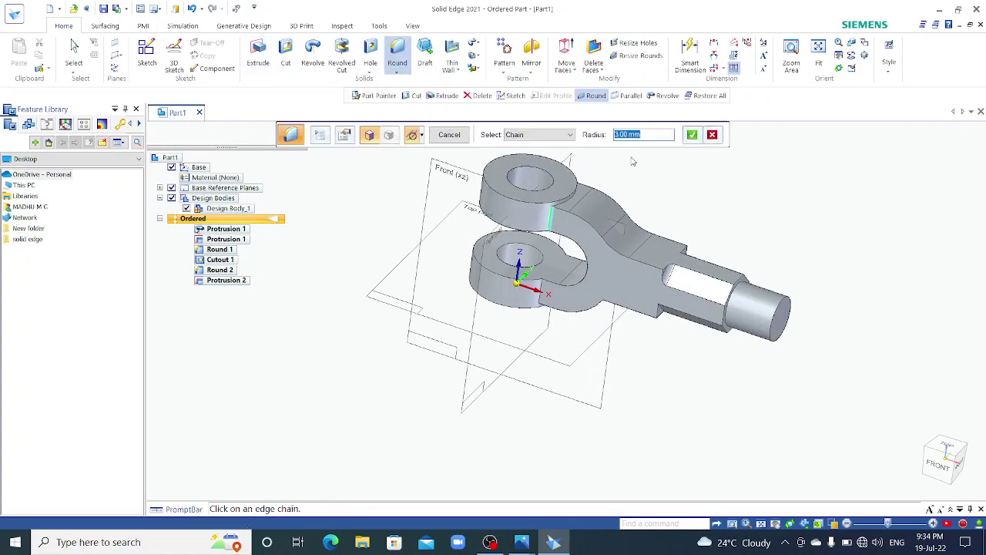
{"action": "type", "text": "24"}
{"action": "key", "text": "Return"}
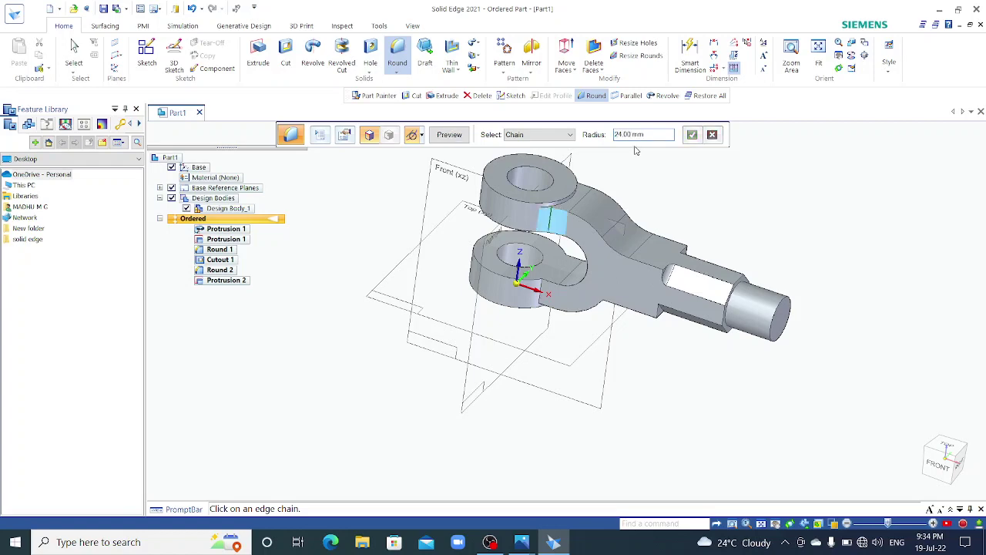
Add the remaining vertical edges where the sides of both fork arms meet the eyes to the 24 mm round and finish it.
{"action": "middle_click_drag", "start_coordinate": [544, 292], "coordinate": [528, 225]}
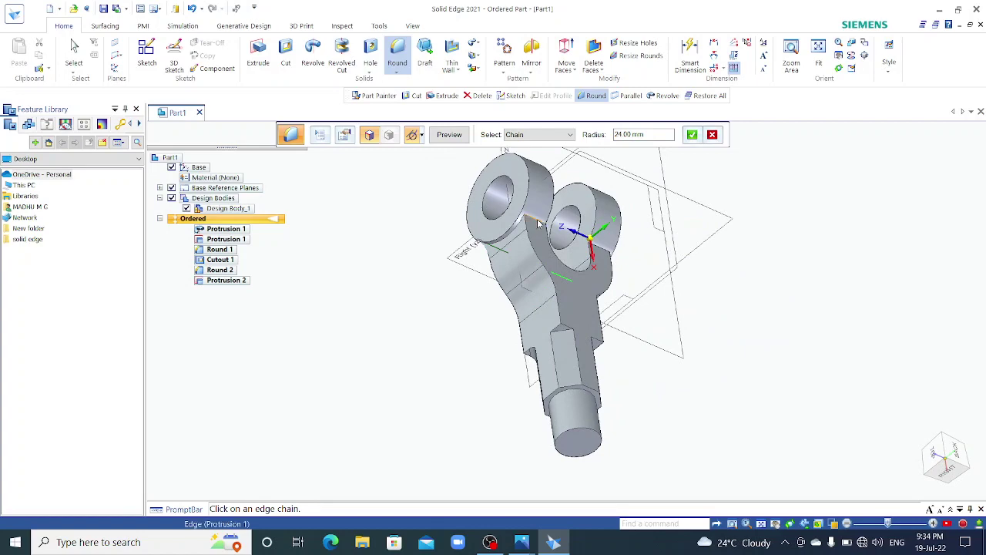
{"action": "left_click", "coordinate": [538, 223]}
{"action": "middle_click_drag", "start_coordinate": [660, 259], "coordinate": [594, 161]}
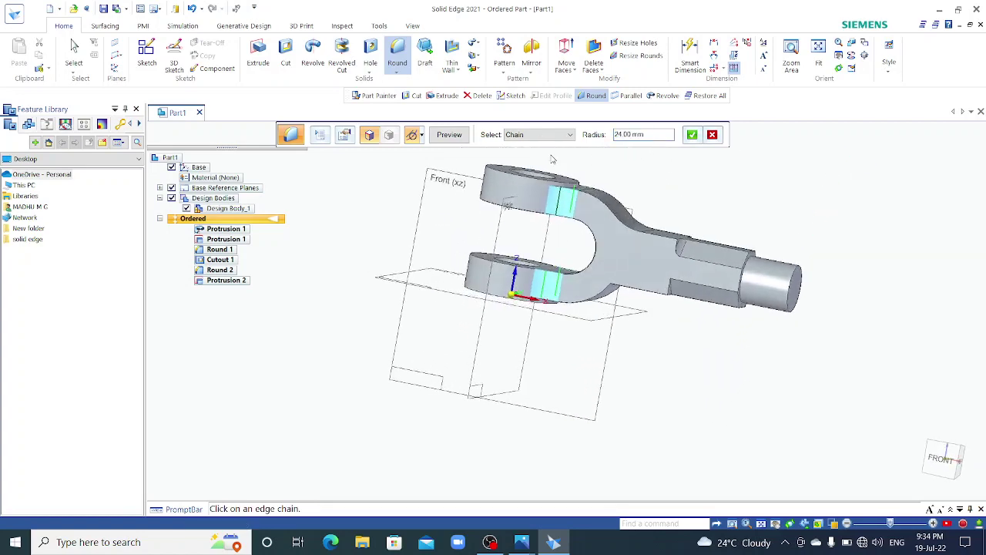
{"action": "left_click", "coordinate": [450, 136]}
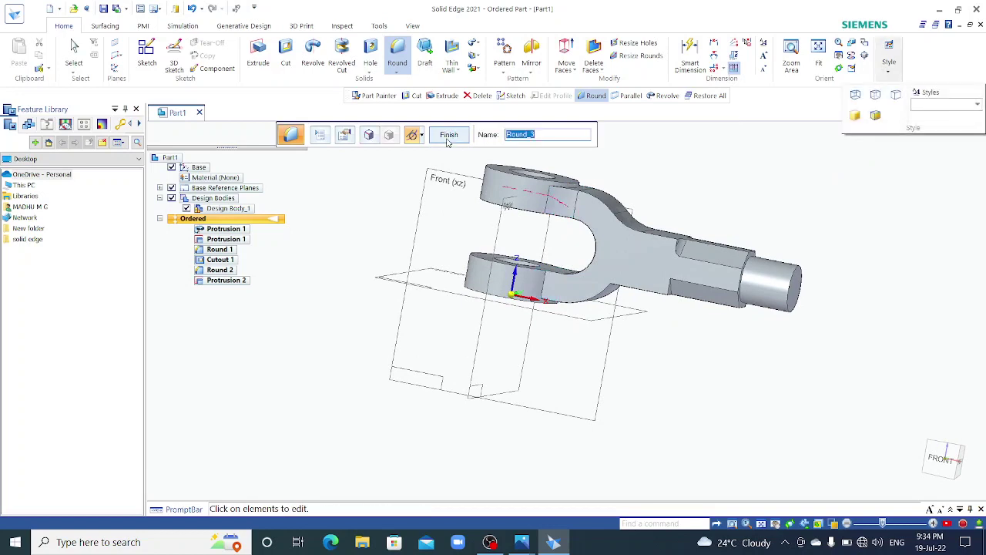
{"action": "left_click", "coordinate": [448, 136]}
{"action": "key", "text": "Escape"}
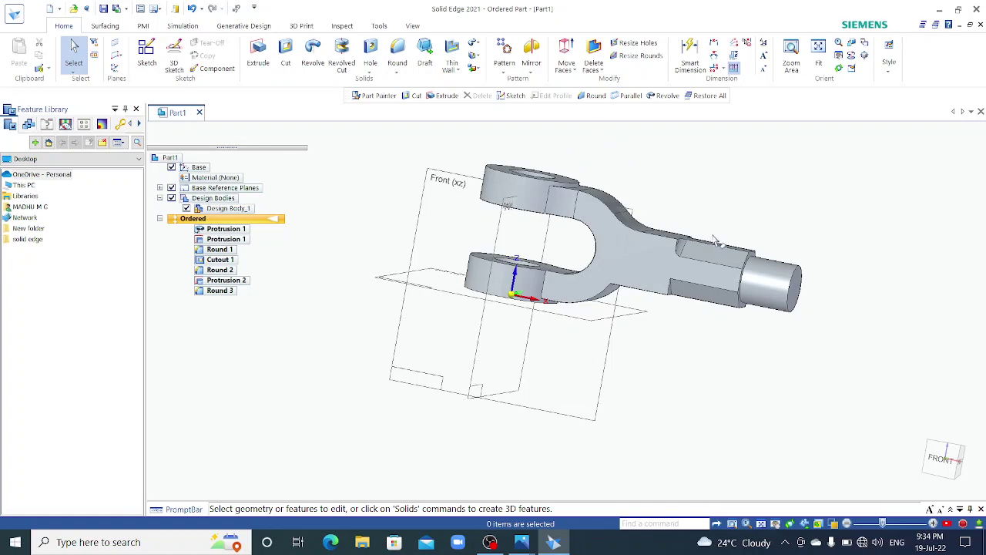
{"action": "middle_click_drag", "start_coordinate": [701, 192], "coordinate": [697, 285]}
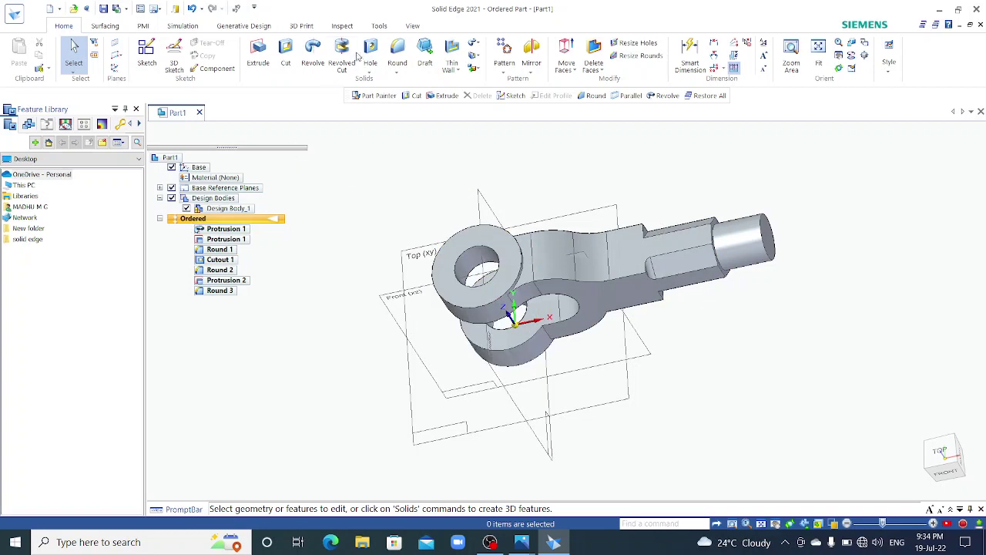
Paint the whole fork body in the Red (dull) style with the Part Painter.
{"action": "left_click", "coordinate": [411, 27]}
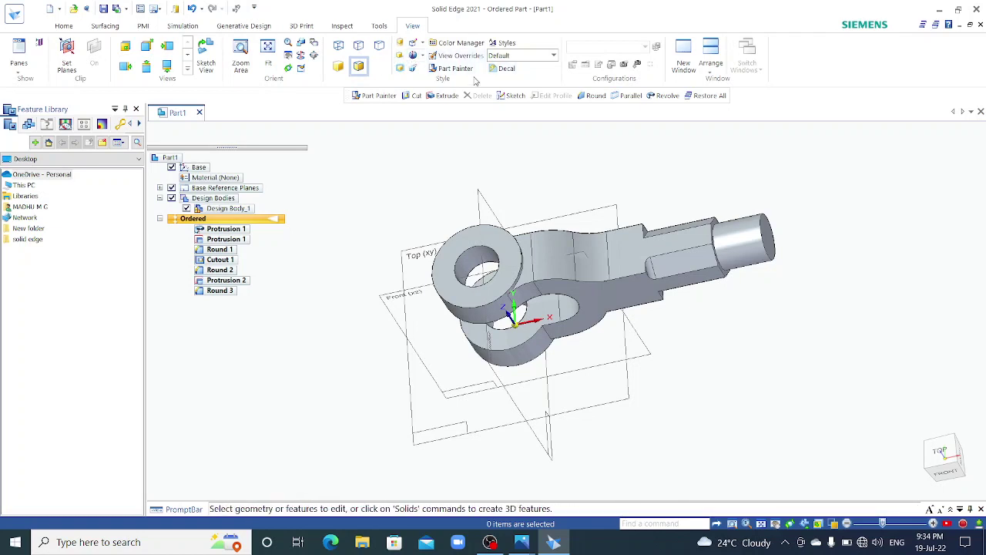
{"action": "left_click", "coordinate": [452, 68]}
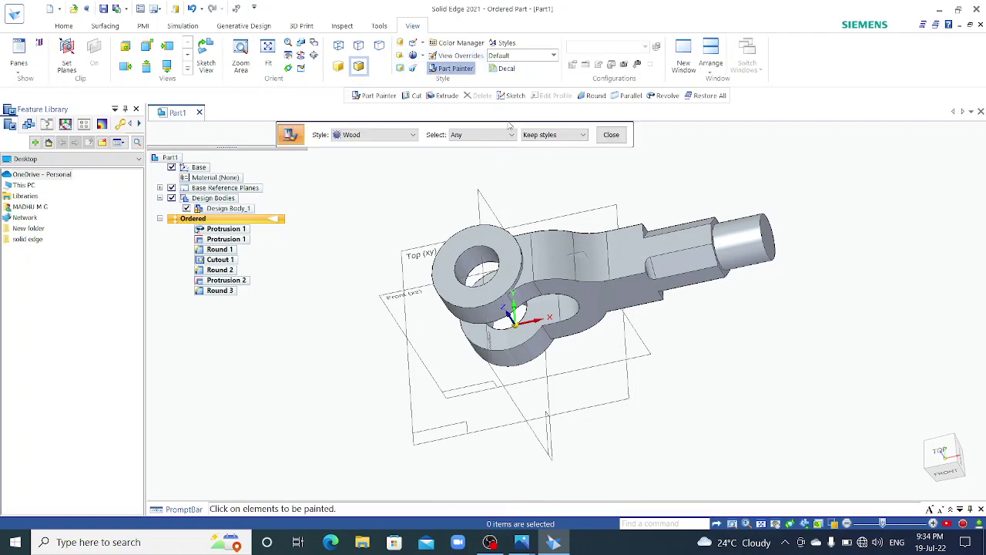
{"action": "middle_click_drag", "start_coordinate": [527, 200], "coordinate": [404, 251]}
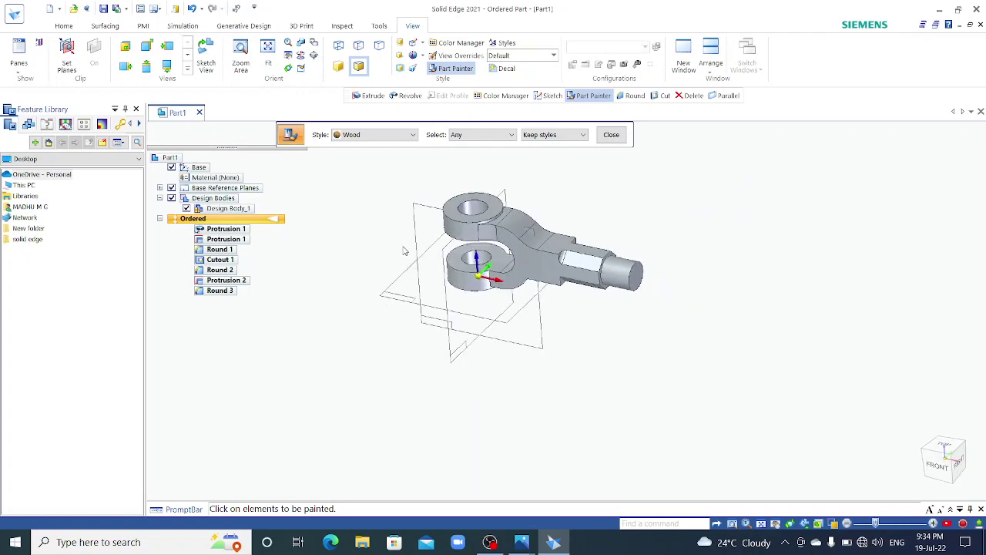
{"action": "scroll", "coordinate": [362, 183], "scroll_direction": "up", "scroll_amount": 2}
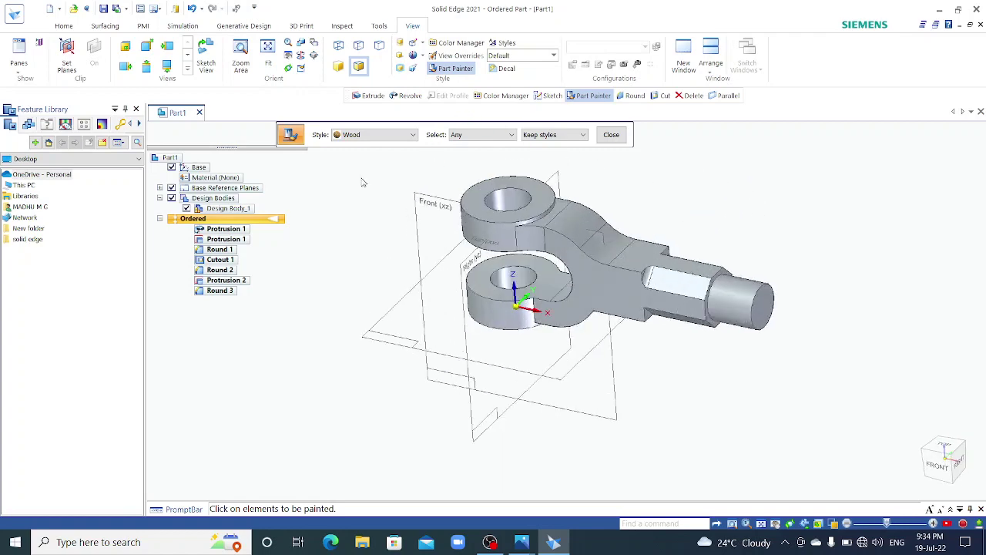
{"action": "left_click", "coordinate": [388, 136]}
{"action": "left_click", "coordinate": [368, 171]}
{"action": "left_click", "coordinate": [377, 135]}
{"action": "left_click", "coordinate": [370, 150]}
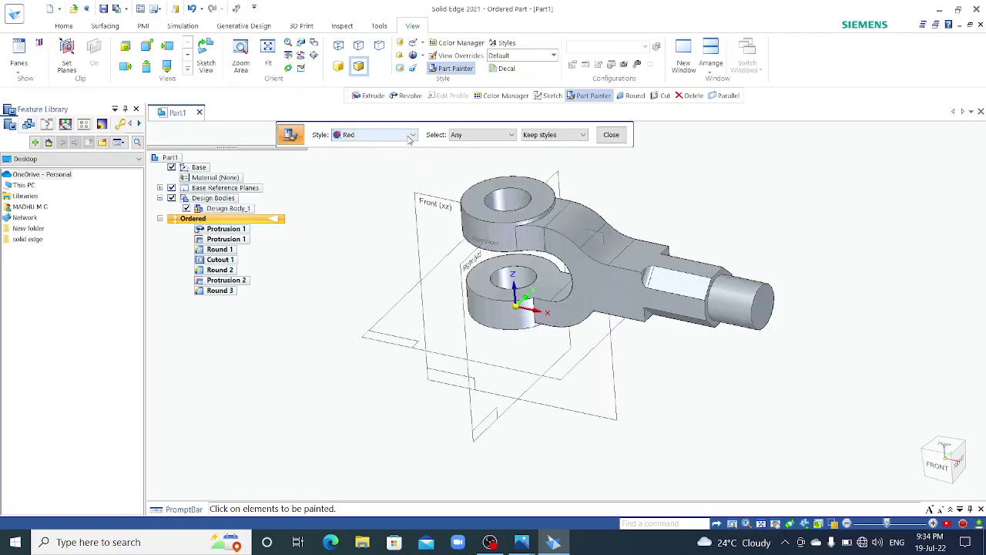
{"action": "left_click", "coordinate": [378, 135]}
{"action": "left_click", "coordinate": [359, 166]}
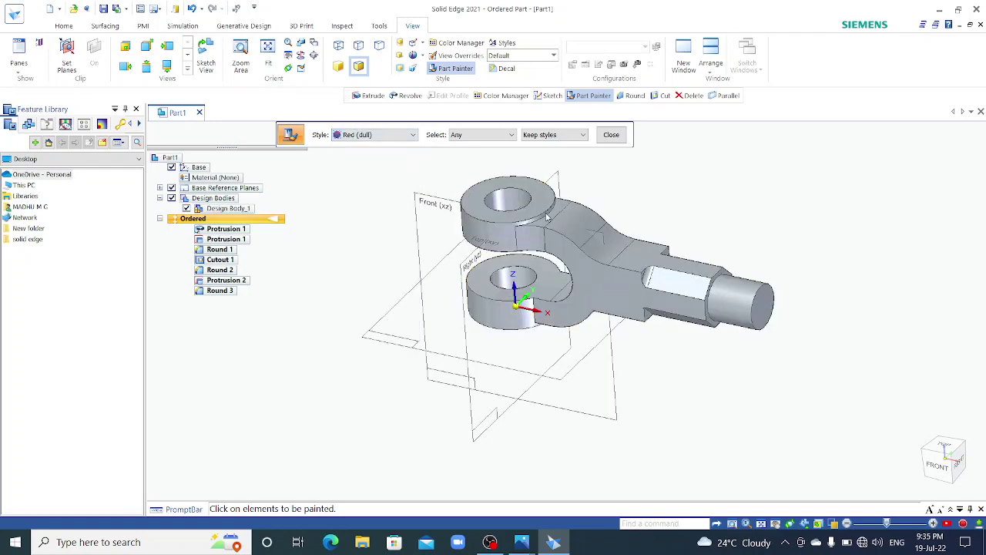
{"action": "left_click", "coordinate": [518, 236]}
{"action": "scroll", "coordinate": [519, 237], "scroll_direction": "down", "scroll_amount": 2}
{"action": "middle_click_drag", "start_coordinate": [519, 236], "coordinate": [501, 193]}
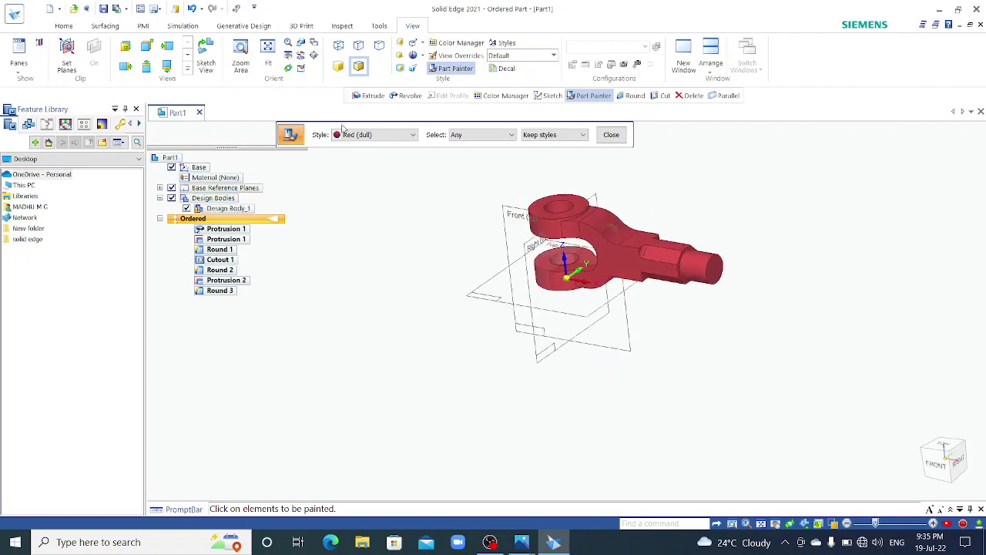
Paint the whole fork body in the Red style and close the Part Painter.
{"action": "left_click", "coordinate": [385, 136]}
{"action": "left_click", "coordinate": [358, 146]}
{"action": "left_click", "coordinate": [627, 237]}
{"action": "scroll", "coordinate": [669, 224], "scroll_direction": "up", "scroll_amount": 3}
{"action": "middle_click_drag", "start_coordinate": [668, 223], "coordinate": [717, 219]}
{"action": "scroll", "coordinate": [734, 240], "scroll_direction": "down", "scroll_amount": 3}
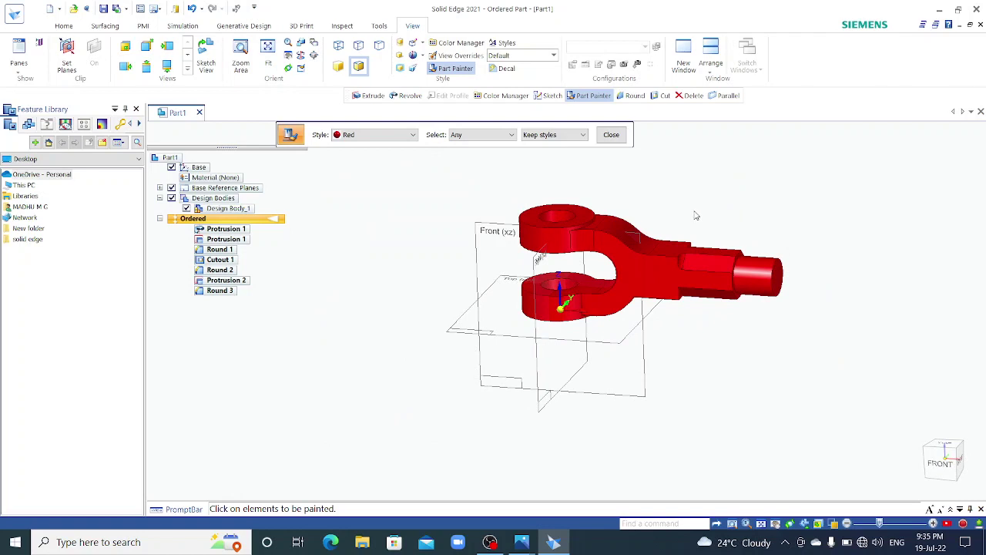
{"action": "key", "text": "Escape"}
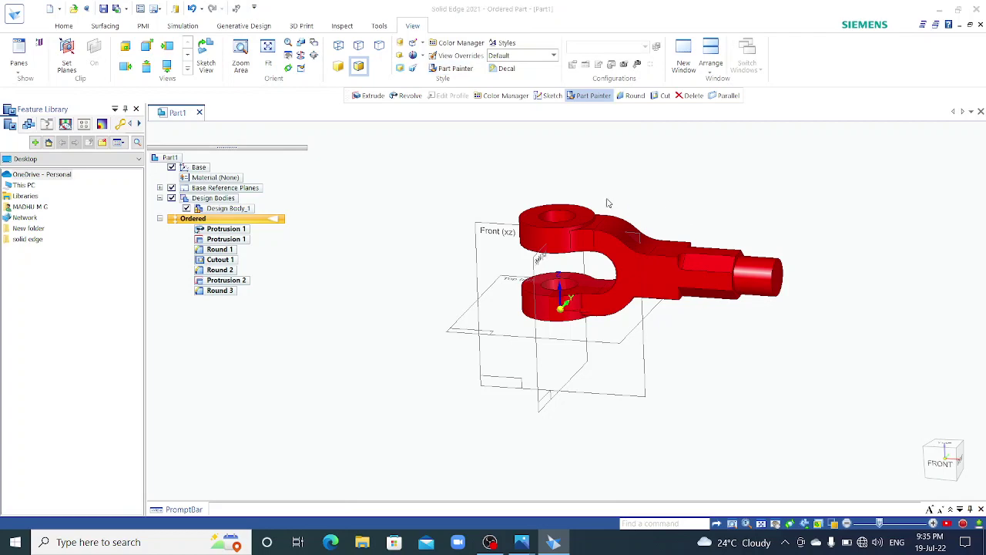
Save the part as fork in a new Desktop folder named knuckle joint.
{"action": "key", "text": "ctrl+s"}
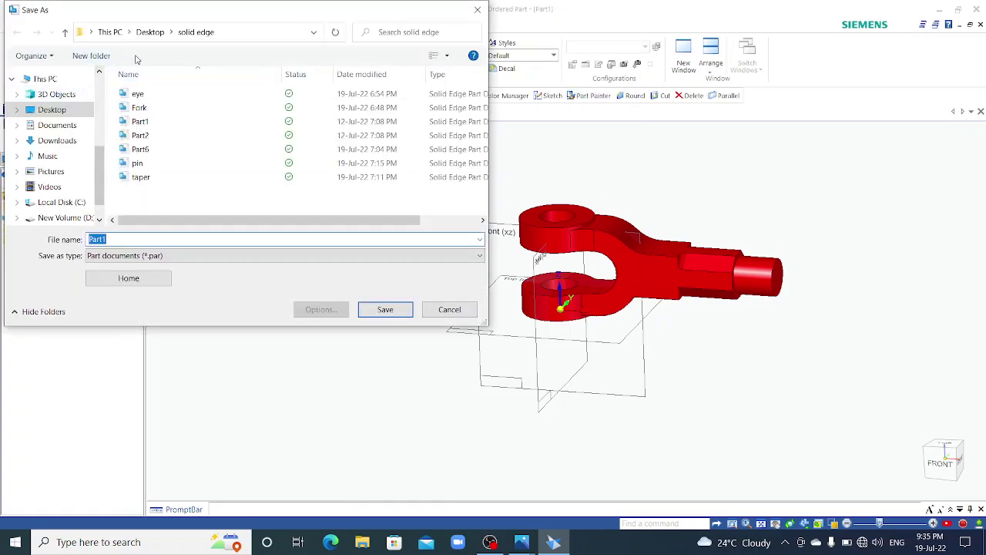
{"action": "left_click", "coordinate": [151, 33]}
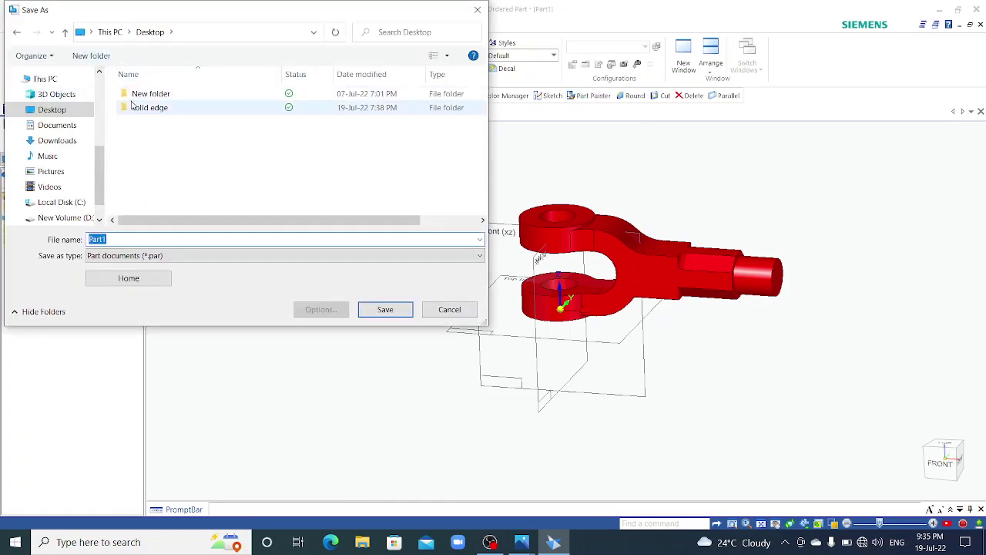
{"action": "left_click", "coordinate": [91, 56]}
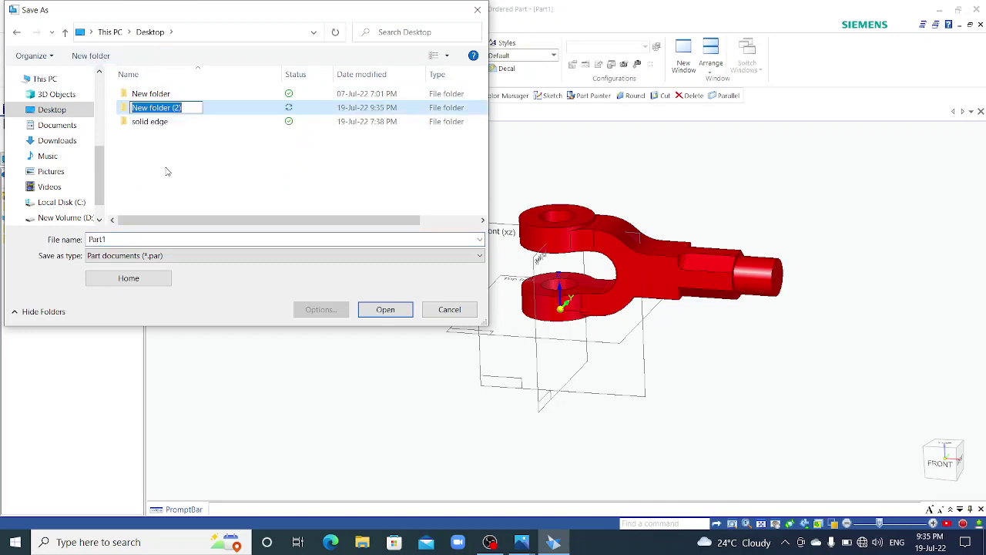
{"action": "type", "text": "knuckle joint"}
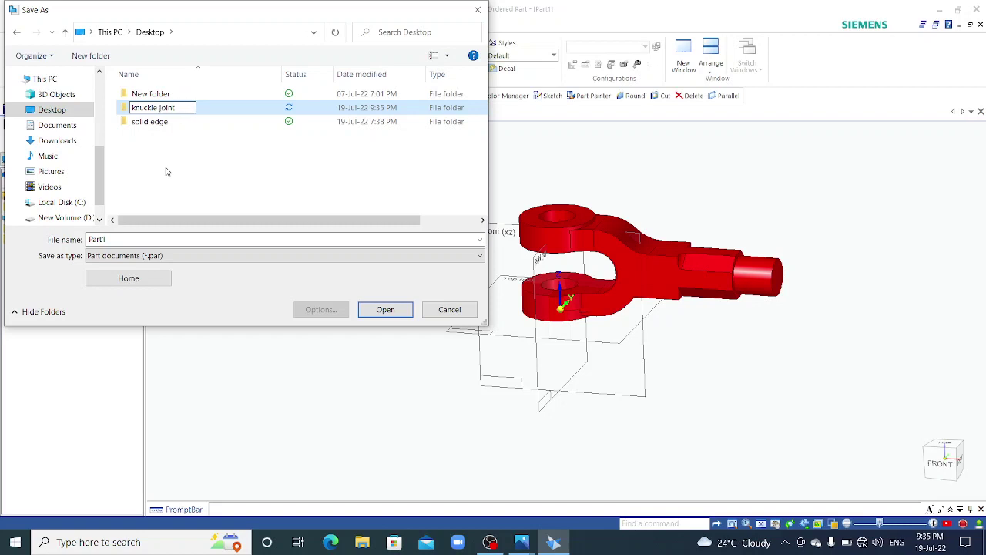
{"action": "key", "text": "Return"}
{"action": "left_click", "coordinate": [118, 236]}
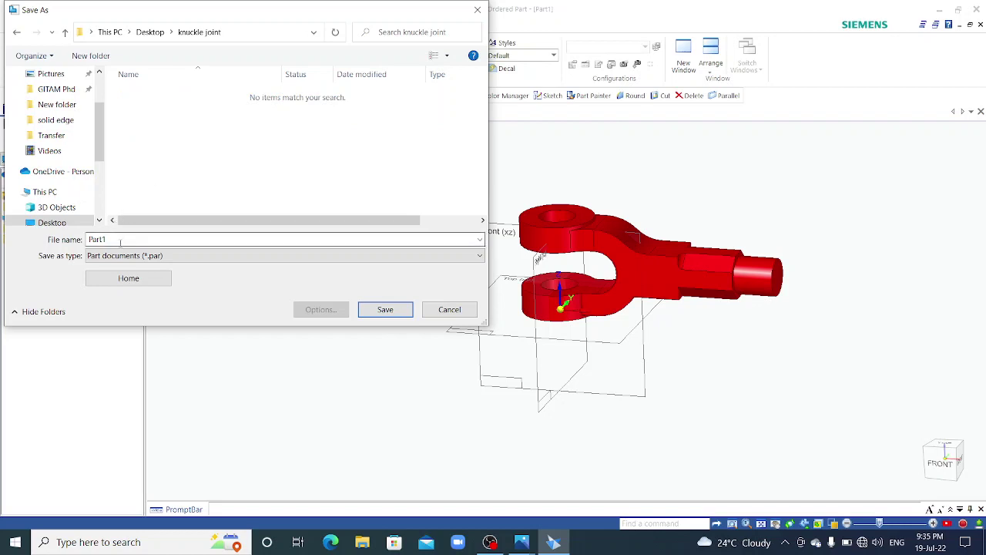
{"action": "type", "text": "fork"}
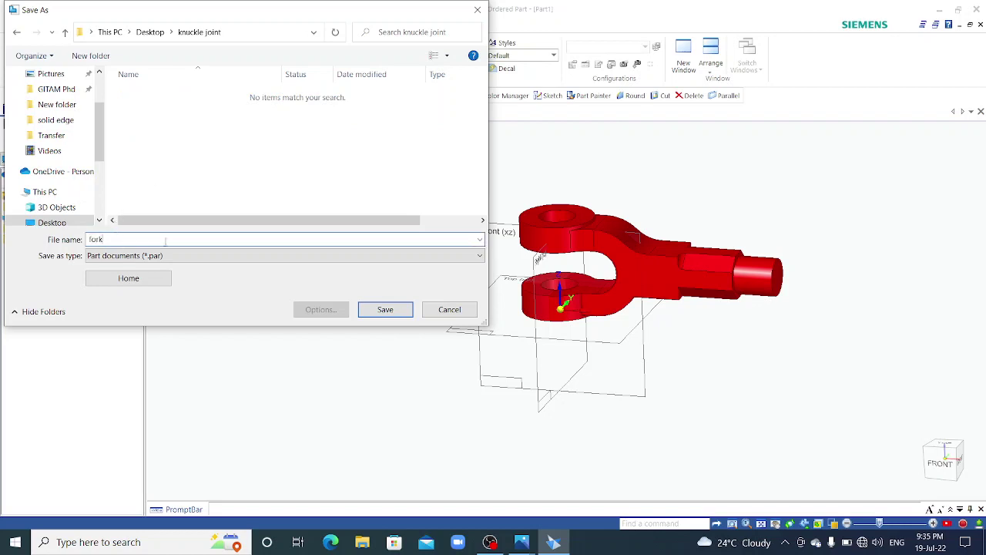
{"action": "left_click", "coordinate": [386, 310]}
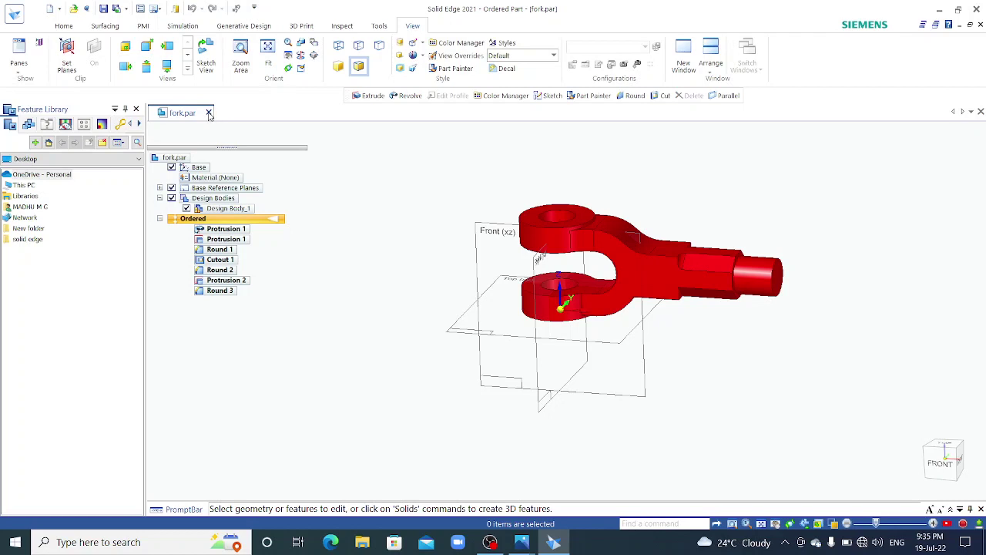
Close the fork document and create a new part from the ISO Metric part template.
{"action": "left_click", "coordinate": [208, 113]}
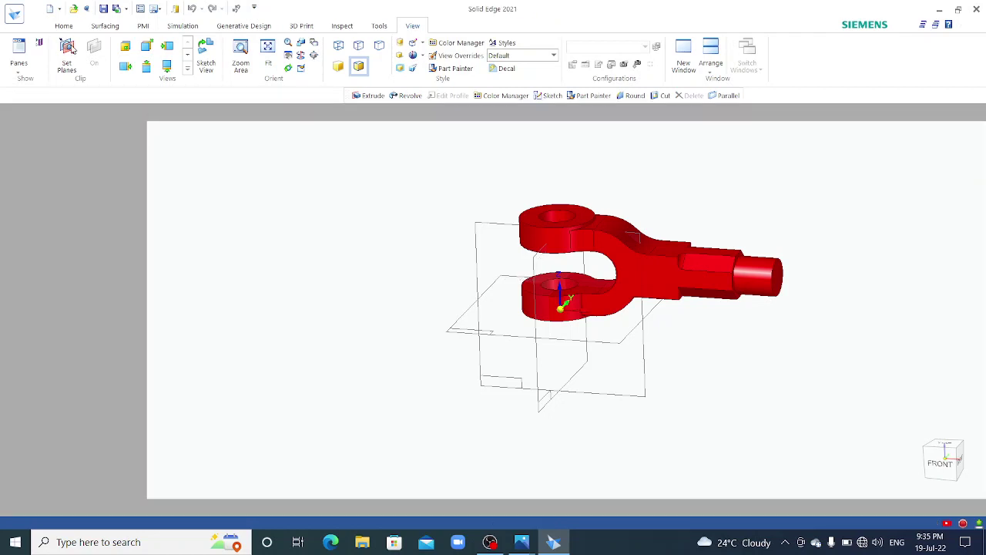
{"action": "left_click", "coordinate": [17, 13]}
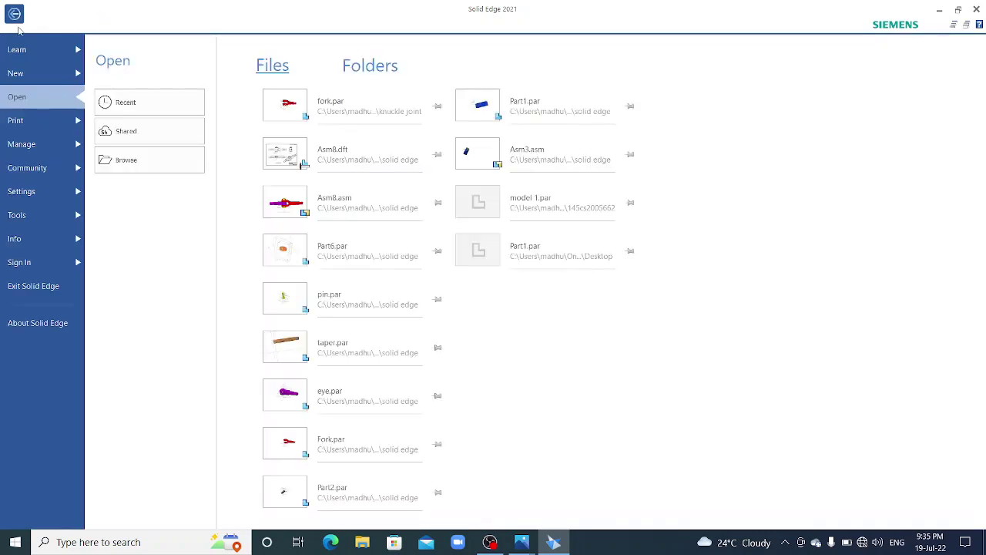
{"action": "left_click", "coordinate": [20, 73]}
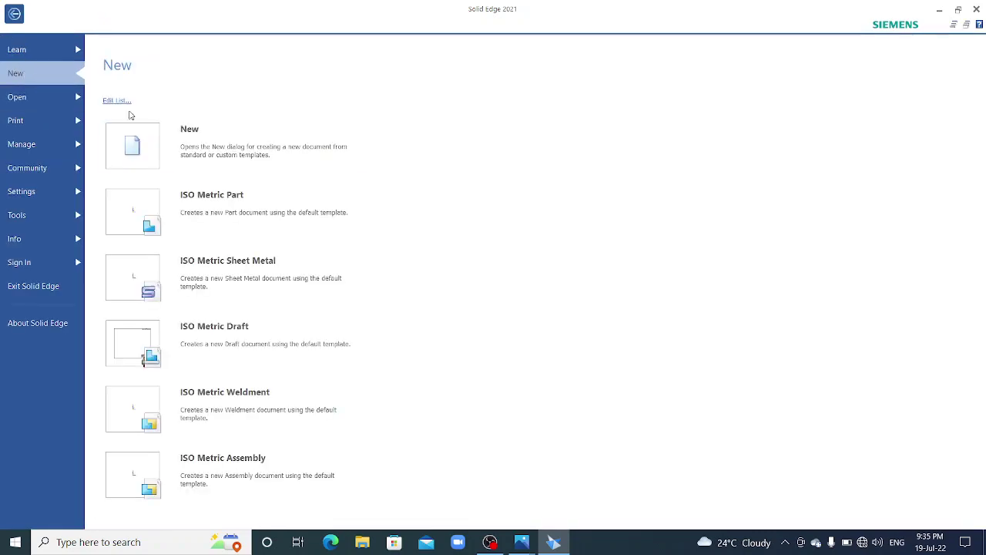
{"action": "left_click", "coordinate": [192, 141]}
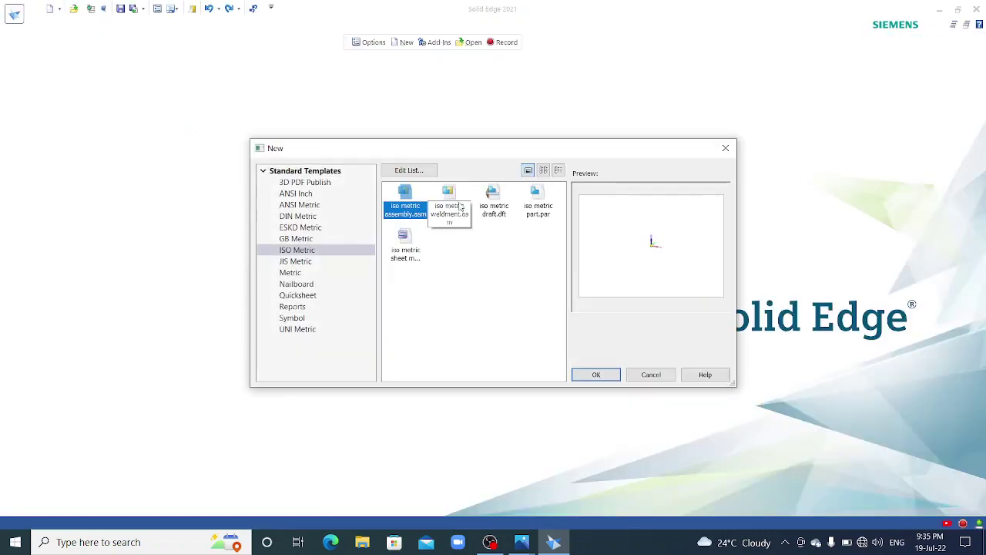
{"action": "left_click", "coordinate": [538, 207]}
{"action": "left_click", "coordinate": [606, 377]}
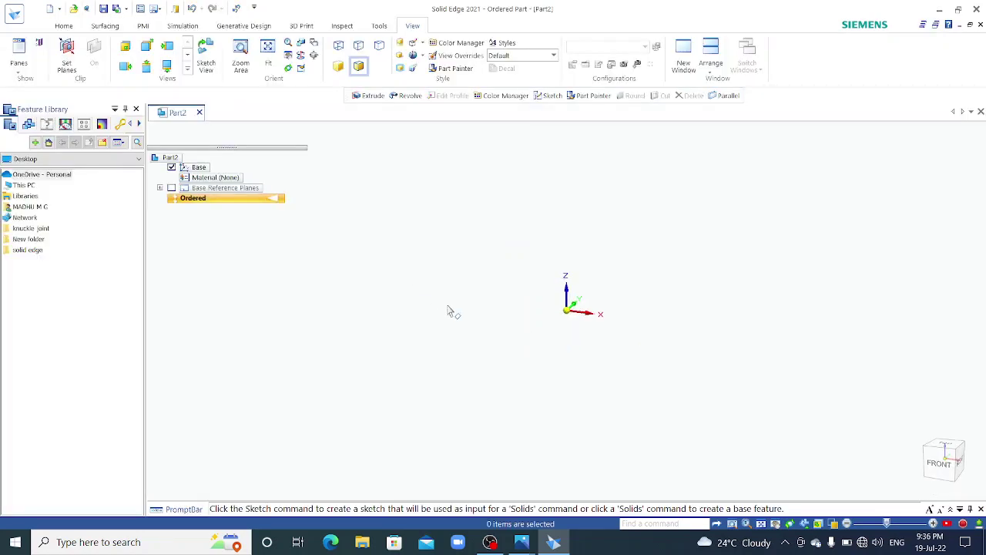
Check the eye's dimensions in the drawing image rr.jfif in Photos, and return to Solid Edge.
{"action": "mouse_move", "coordinate": [522, 542]}
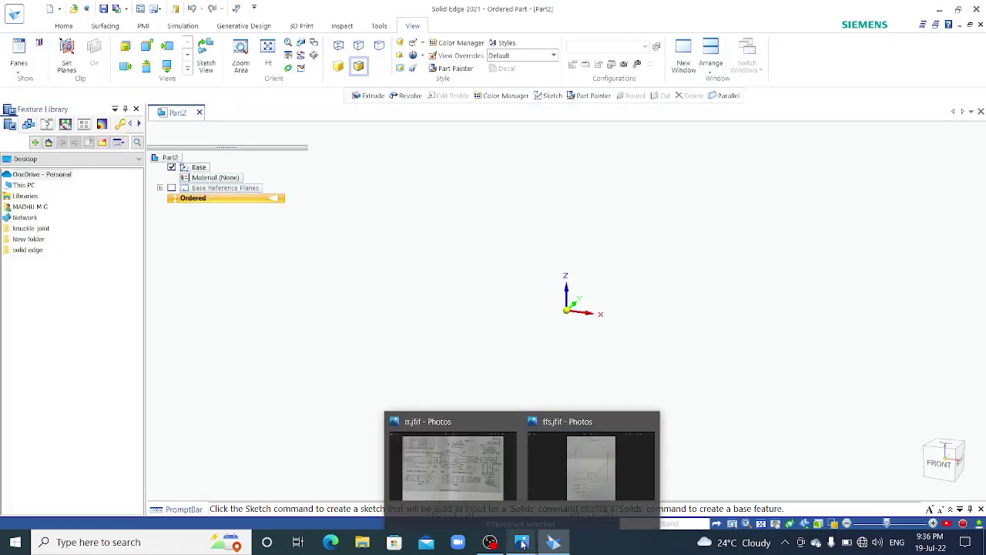
{"action": "left_click", "coordinate": [473, 477]}
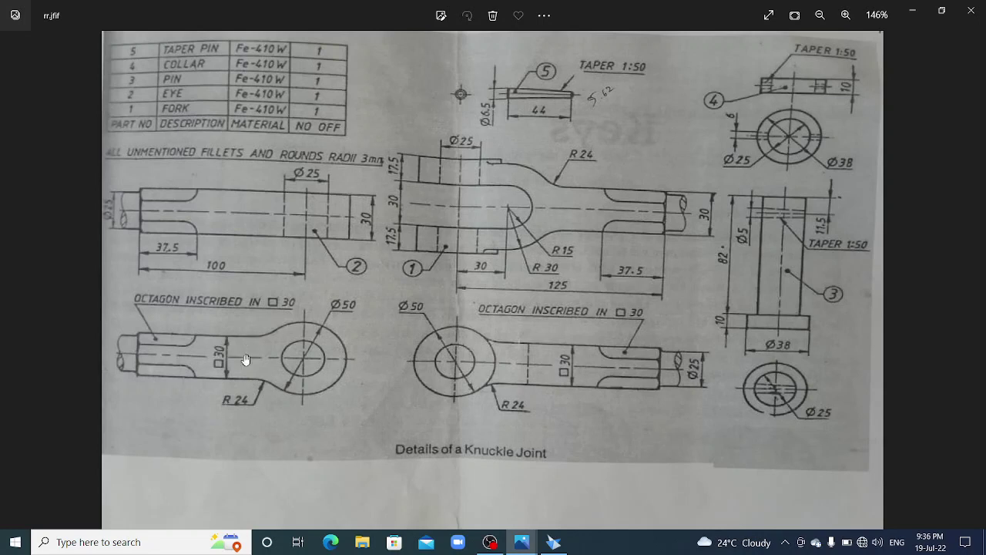
{"action": "left_click", "coordinate": [551, 543]}
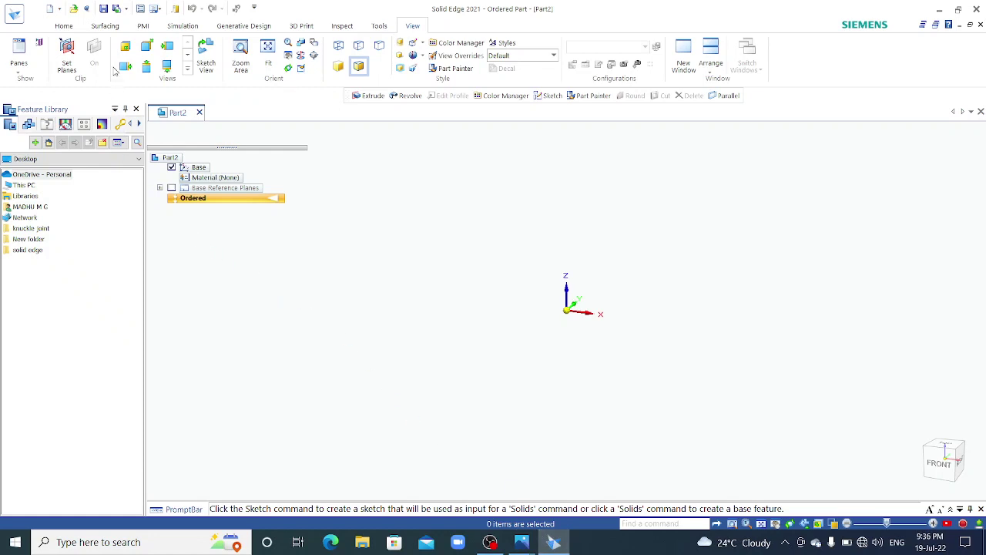
Start an extrusion sketch on the Top (xy) plane and draw a 25 mm diameter circle centred on the origin.
{"action": "left_click", "coordinate": [65, 25]}
{"action": "left_click", "coordinate": [257, 52]}
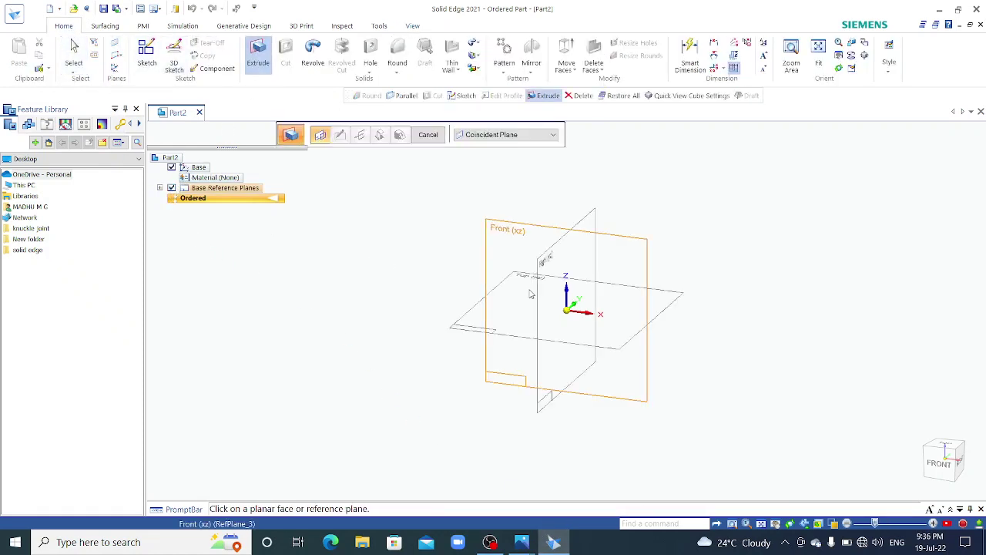
{"action": "left_click", "coordinate": [511, 271]}
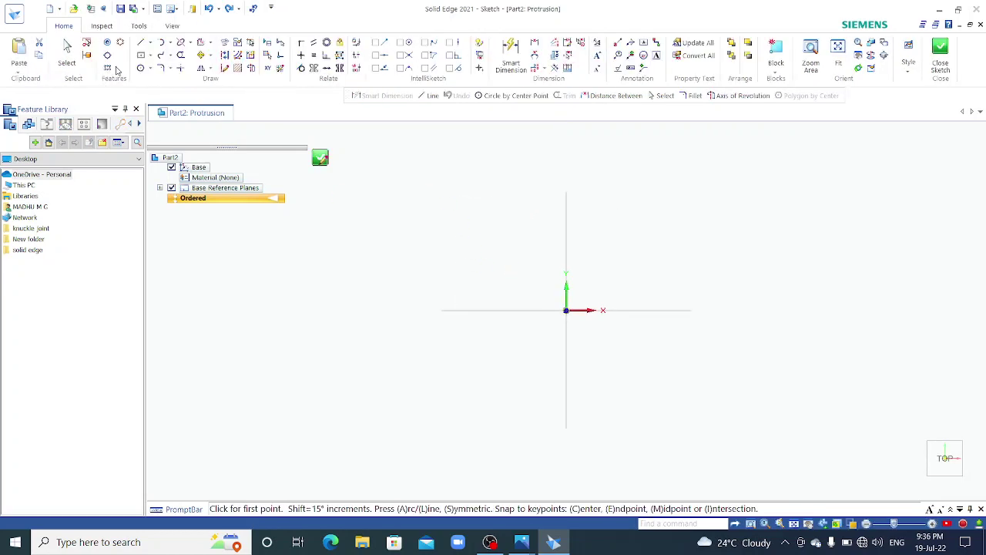
{"action": "key", "text": "c"}
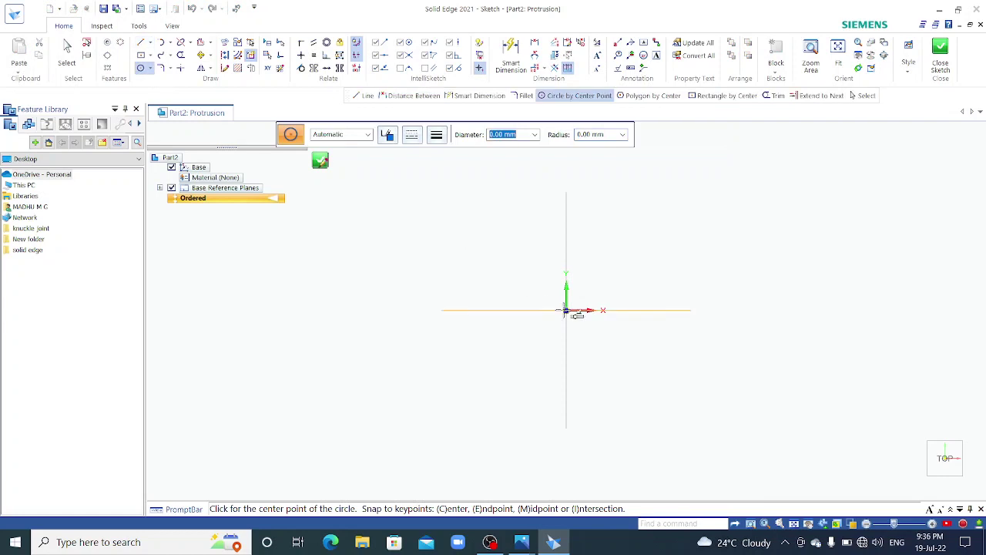
{"action": "left_click", "coordinate": [567, 310]}
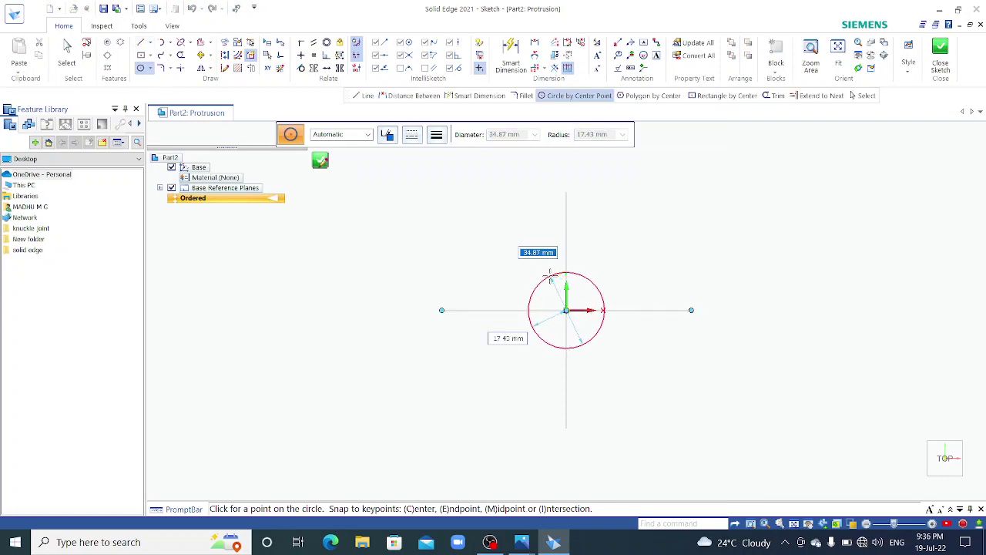
{"action": "type", "text": "25"}
{"action": "key", "text": "Return"}
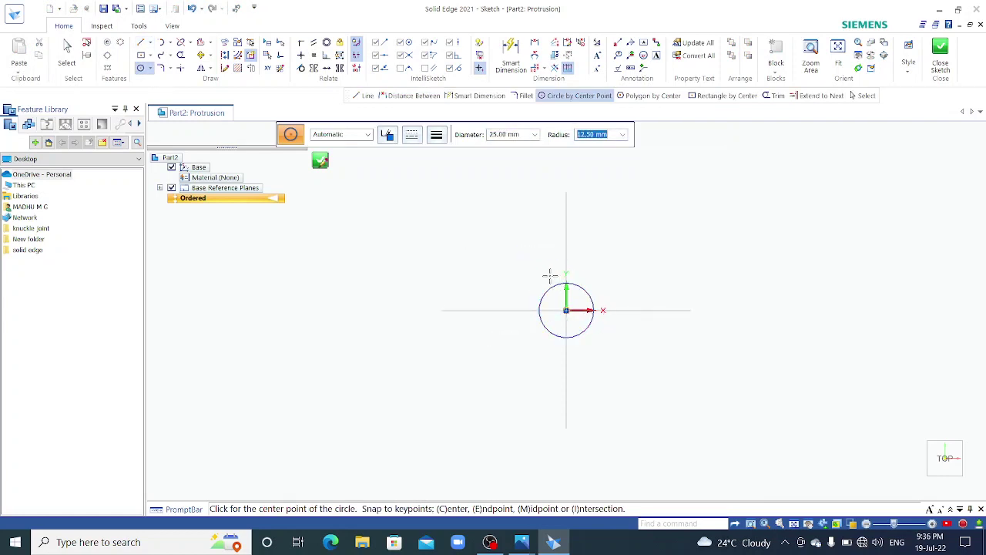
Add a concentric circle of 50 mm diameter at the origin.
{"action": "left_click", "coordinate": [531, 136]}
{"action": "type", "text": "50"}
{"action": "key", "text": "Return"}
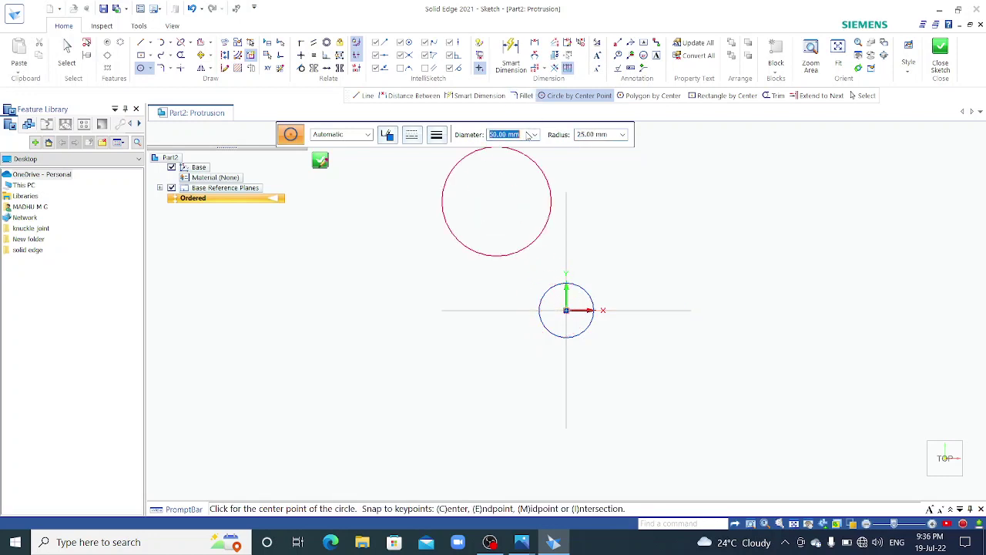
{"action": "left_click", "coordinate": [565, 311]}
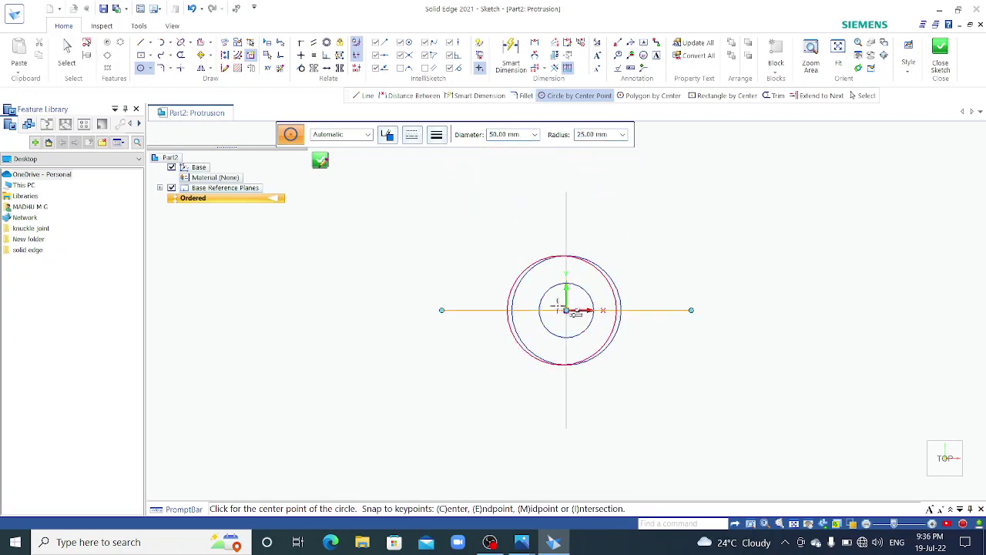
Draw a 15 mm line at 90° upward from the centre of the circles.
{"action": "left_click", "coordinate": [139, 43]}
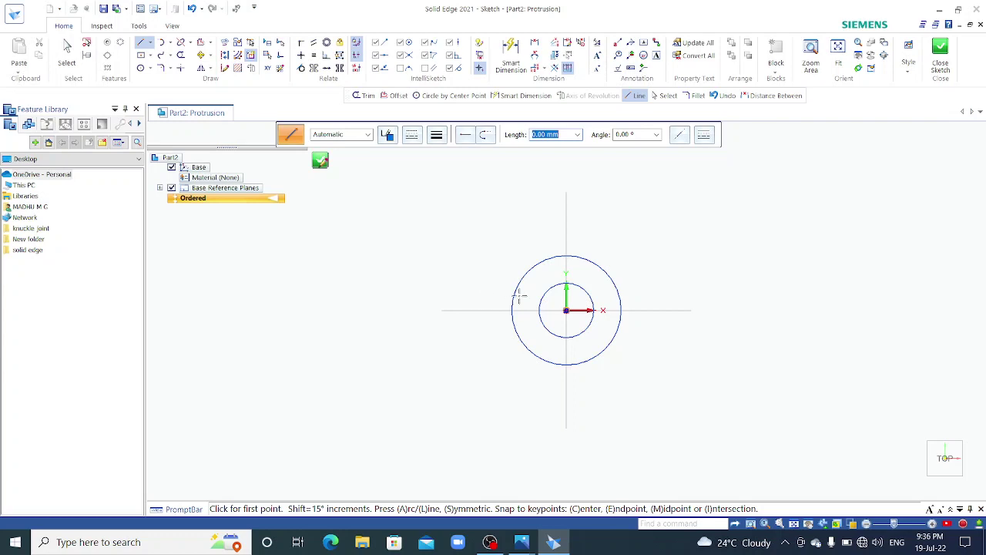
{"action": "left_click", "coordinate": [566, 311]}
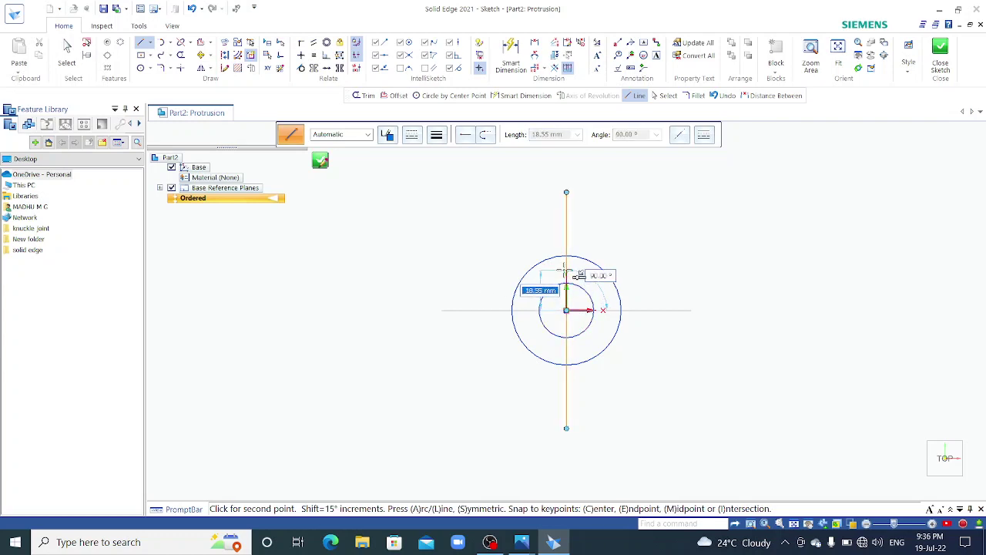
{"action": "type", "text": "15"}
{"action": "key", "text": "Tab"}
{"action": "type", "text": "9"}
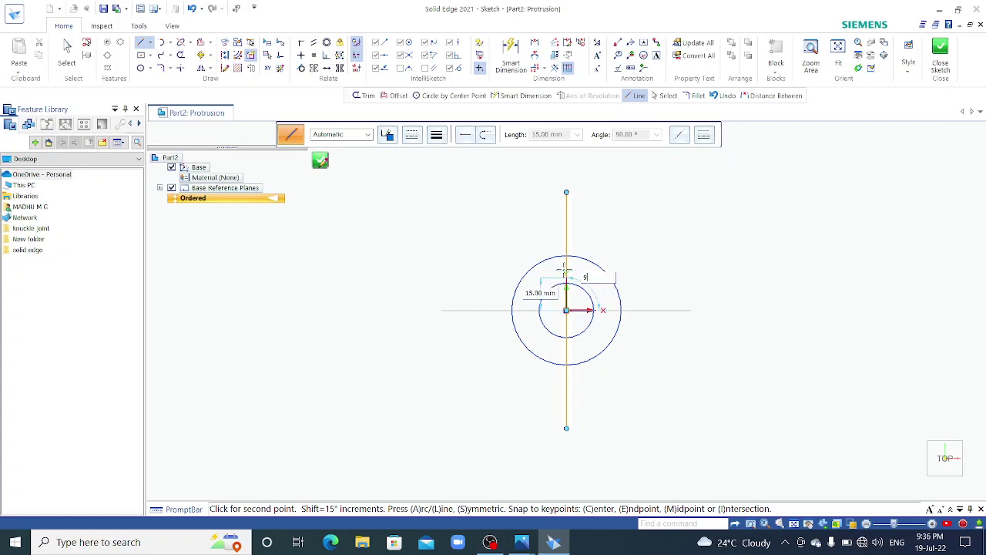
{"action": "type", "text": "0"}
{"action": "key", "text": "Return"}
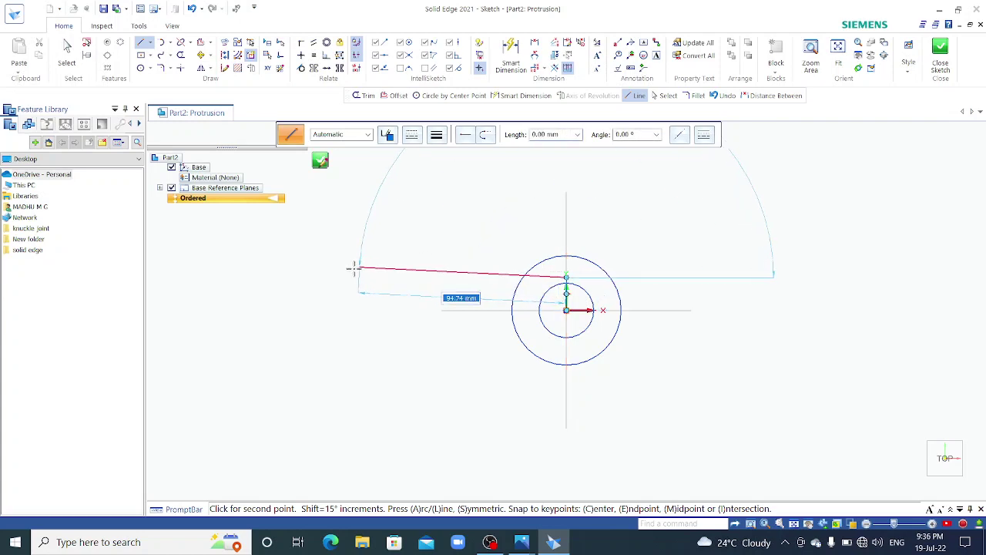
Complete the shank outline with a 100 mm line leftward, a 30 mm line downward, a 100 mm line back, and a closing line to the centre.
{"action": "type", "text": "100"}
{"action": "key", "text": "Return"}
{"action": "left_click", "coordinate": [346, 273]}
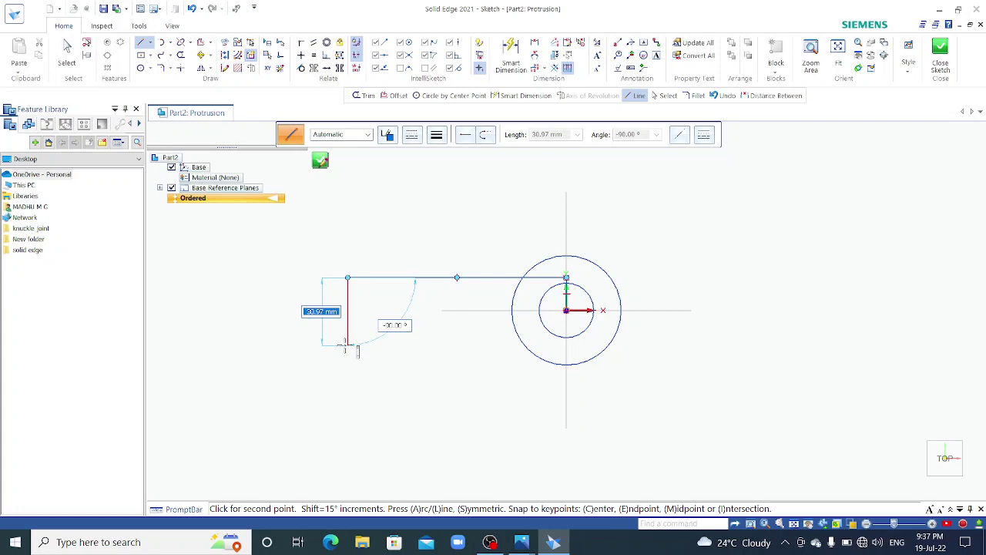
{"action": "type", "text": "30"}
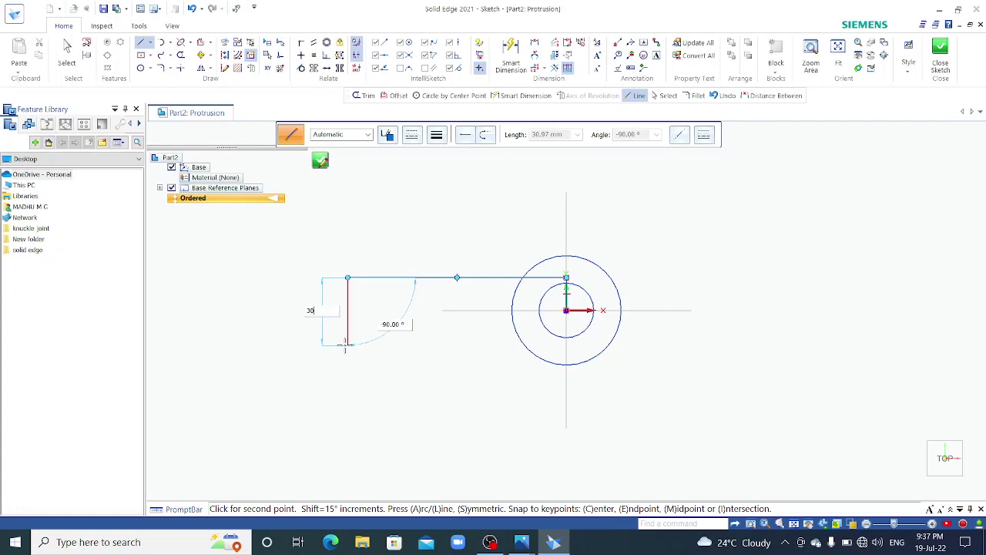
{"action": "key", "text": "Return"}
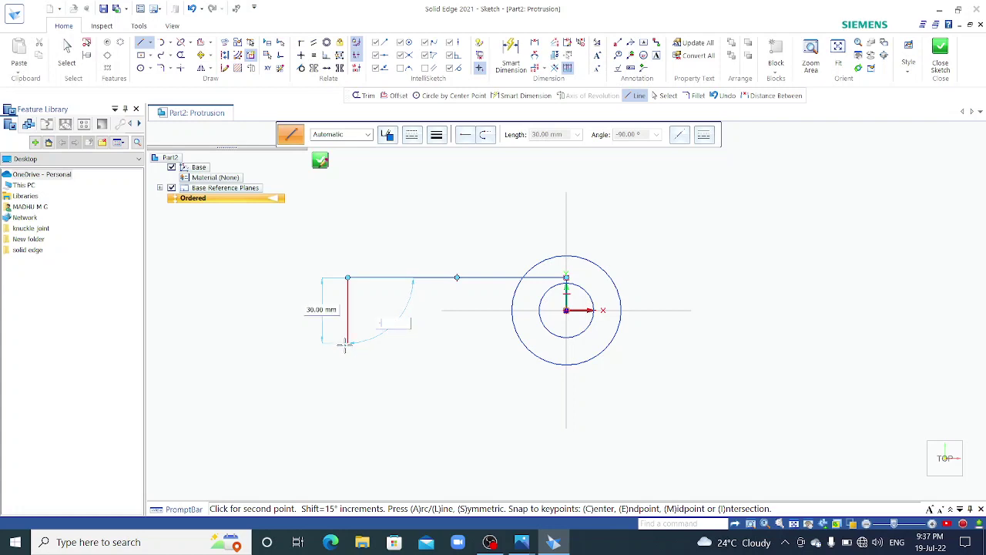
{"action": "type", "text": "0"}
{"action": "key", "text": "Return"}
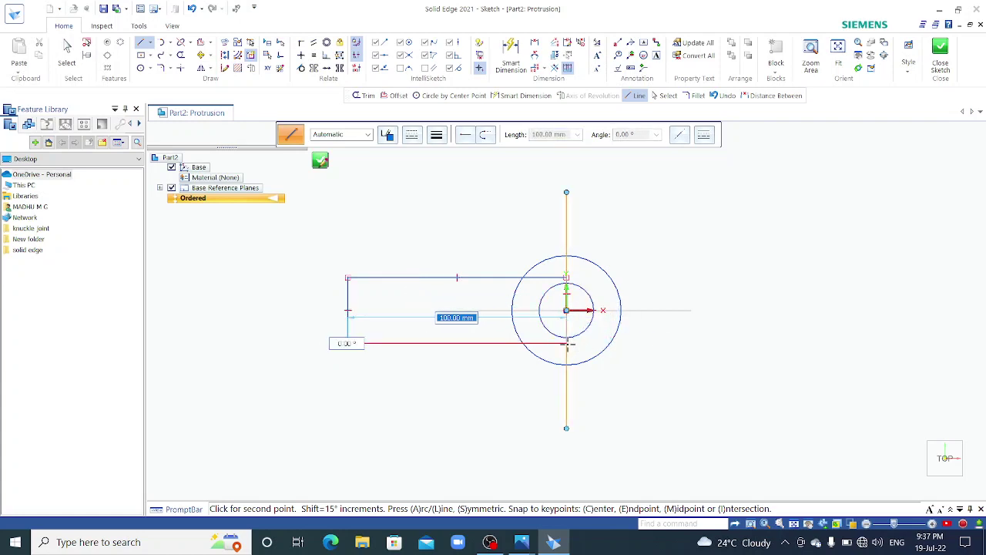
{"action": "left_click", "coordinate": [566, 344]}
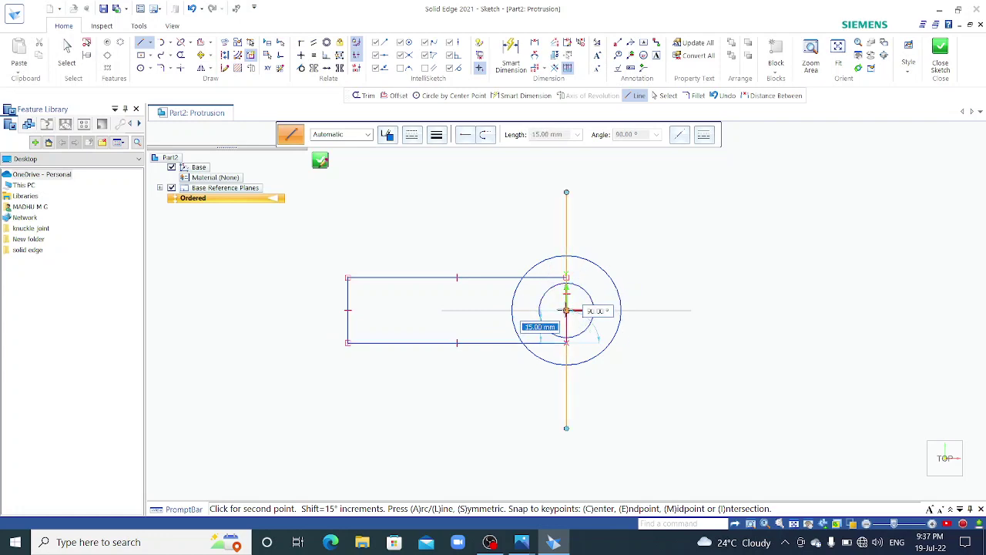
{"action": "key", "text": "Escape"}
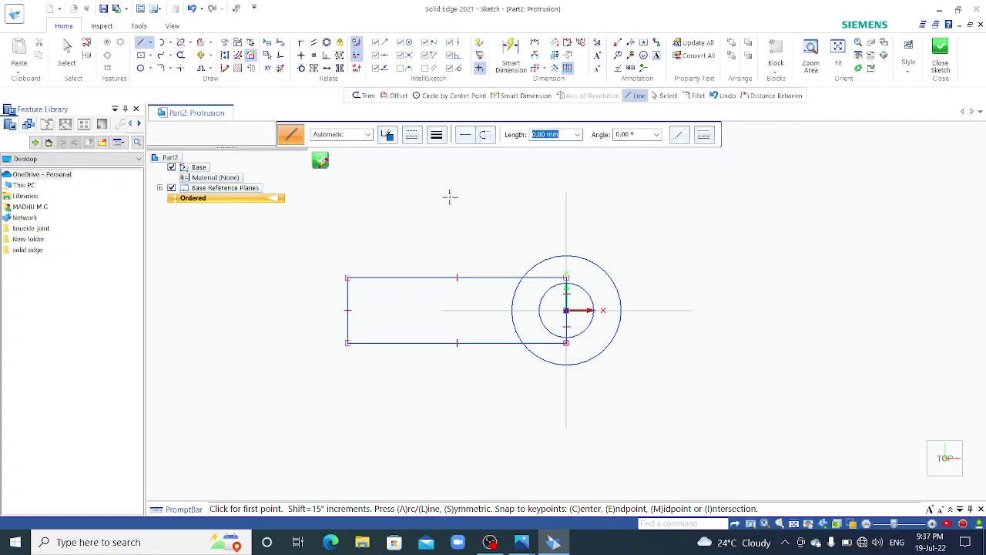
Trim away the outer circle's arc between the shank lines and the ends of both shank lines inside the circle.
{"action": "left_click", "coordinate": [181, 55]}
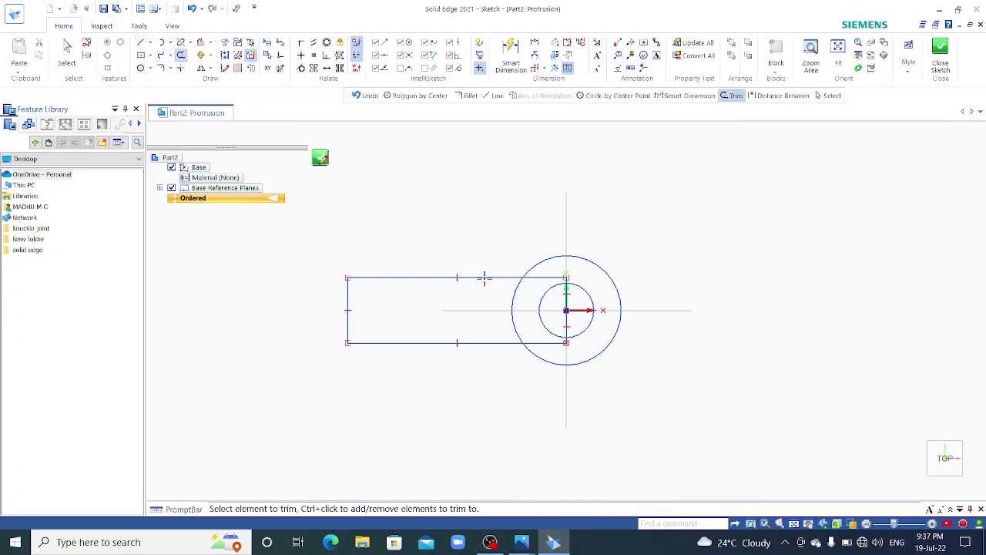
{"action": "left_click", "coordinate": [513, 291]}
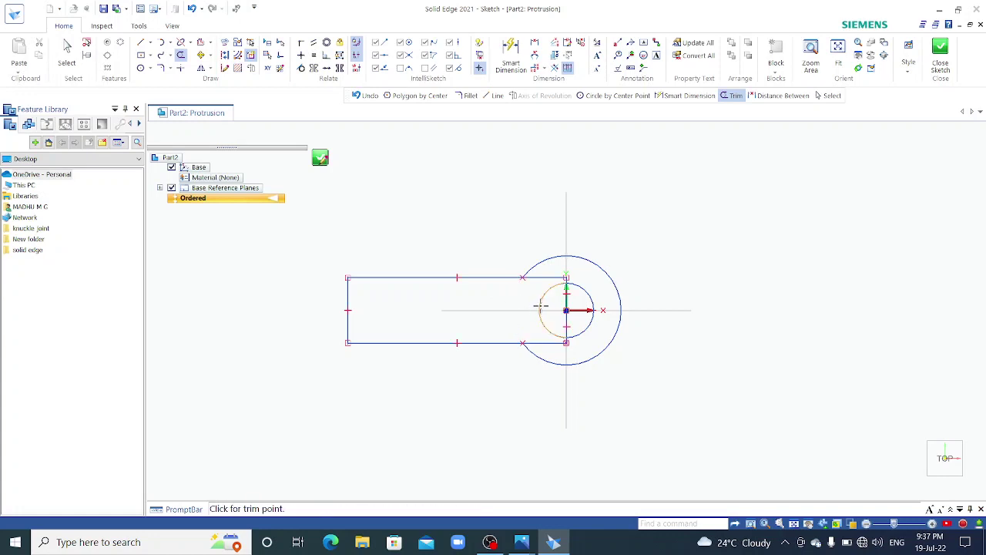
{"action": "scroll", "coordinate": [547, 289], "scroll_direction": "up", "scroll_amount": 2}
{"action": "left_click", "coordinate": [548, 277]}
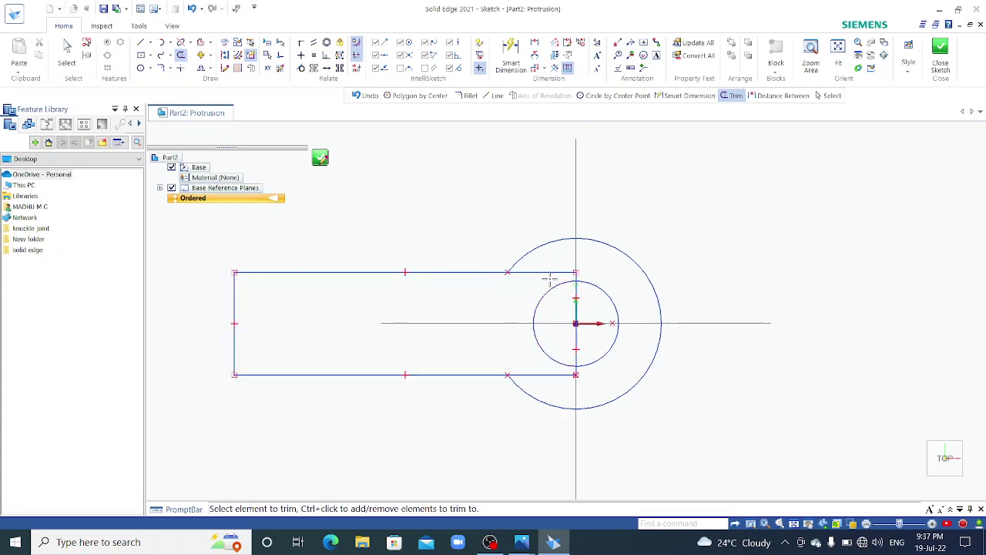
{"action": "left_click", "coordinate": [537, 375]}
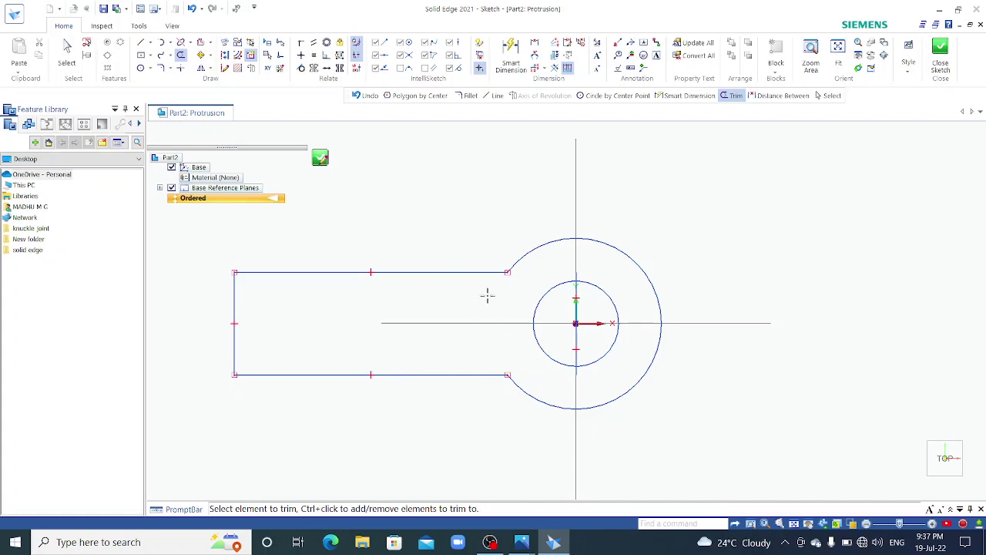
Delete the leftover vertical lines through the circles' centre and close the sketch.
{"action": "left_click", "coordinate": [67, 51]}
{"action": "left_click_drag", "start_coordinate": [563, 264], "coordinate": [592, 389]}
{"action": "key", "text": "Delete"}
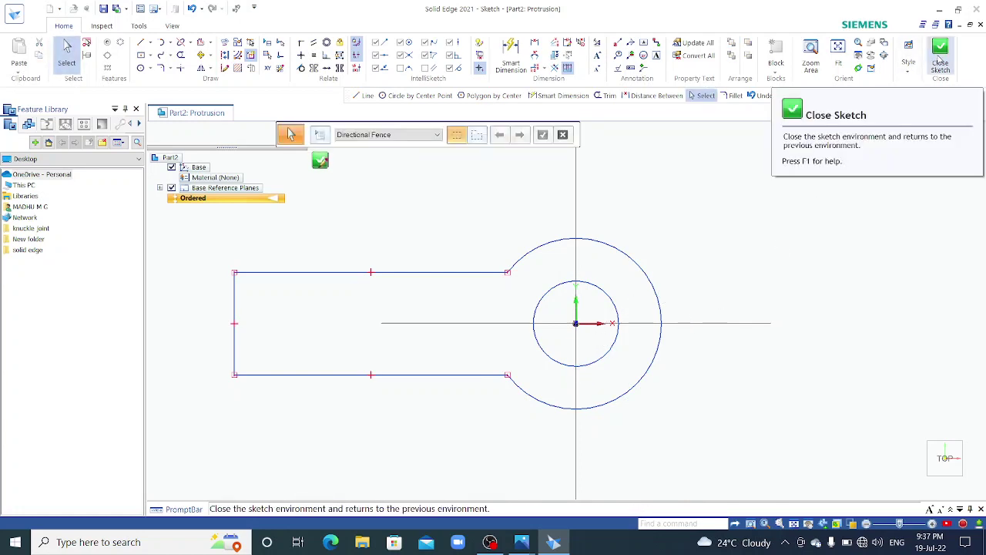
{"action": "left_click", "coordinate": [940, 54]}
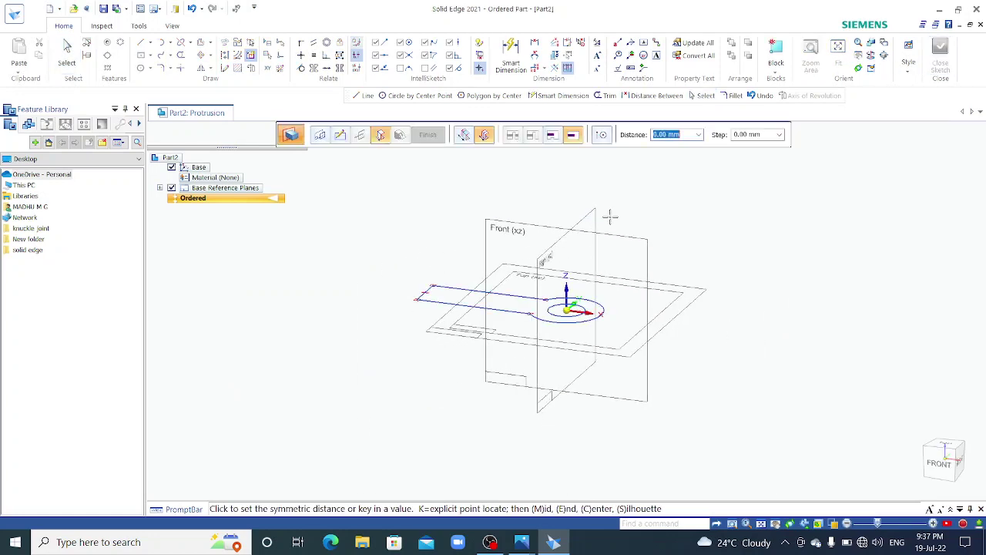
Extrude the eye profile symmetrically about the Top plane to a 30 mm thickness and finish the feature.
{"action": "type", "text": "3"}
{"action": "key", "text": "Return"}
{"action": "left_click", "coordinate": [428, 135]}
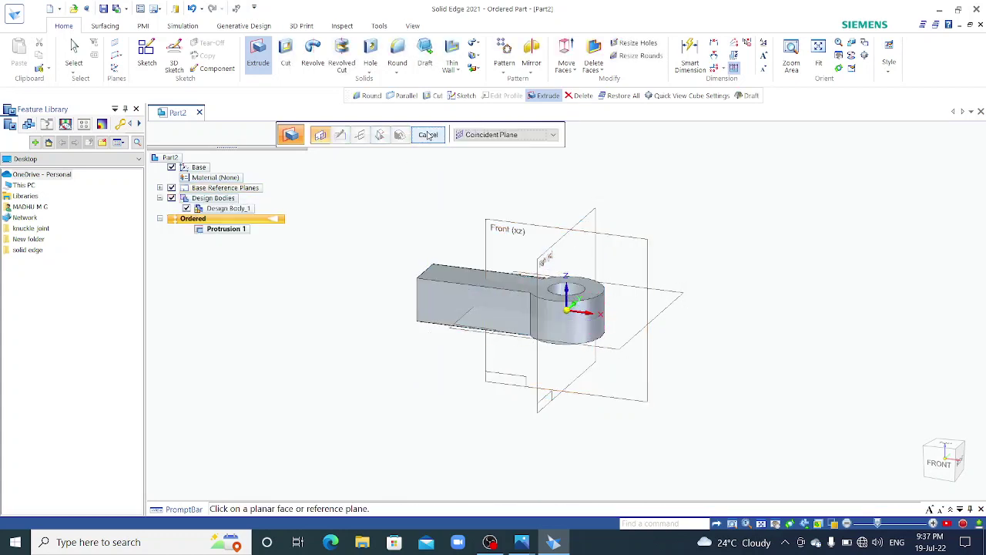
{"action": "left_click", "coordinate": [427, 134]}
Round the two vertical edges where the shank meets the circular eye with a 24 mm radius.
{"action": "left_click", "coordinate": [398, 68]}
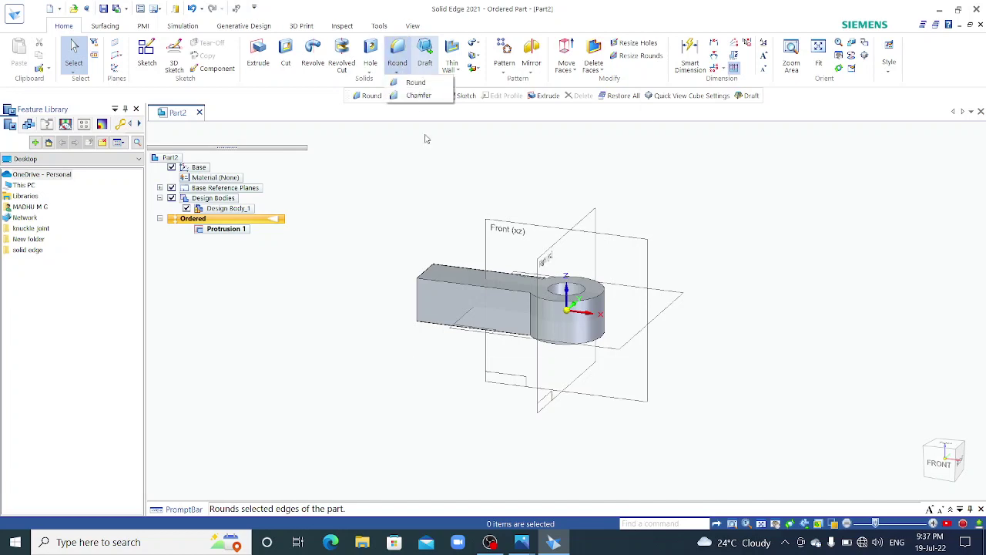
{"action": "left_click", "coordinate": [416, 81]}
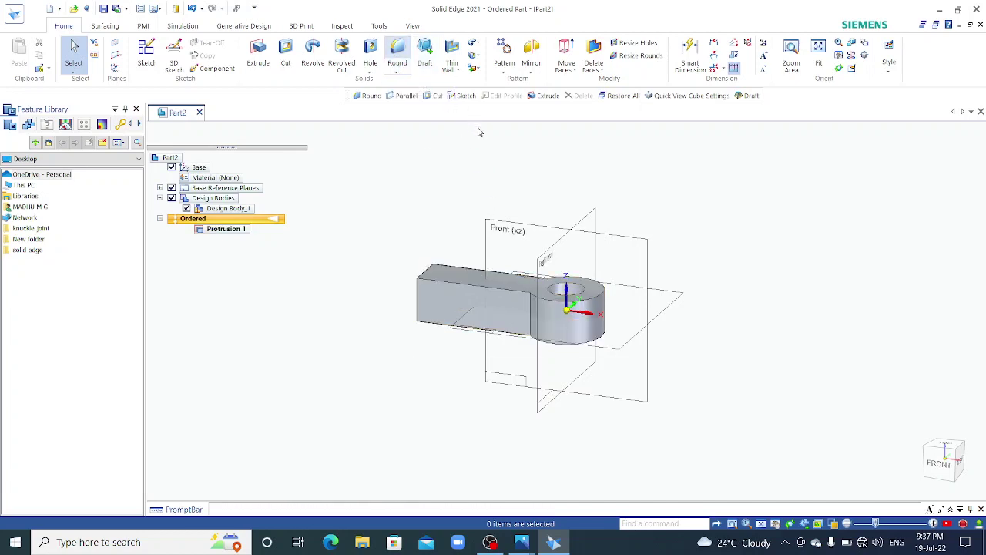
{"action": "left_click", "coordinate": [530, 306]}
{"action": "middle_click_drag", "start_coordinate": [689, 248], "coordinate": [586, 348]}
{"action": "left_click", "coordinate": [544, 307]}
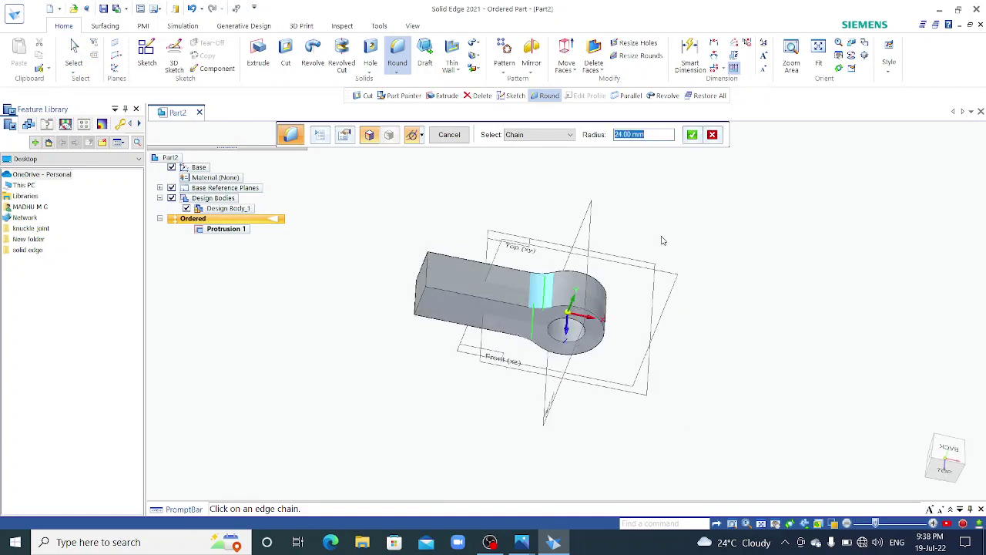
{"action": "key", "text": "ctrl+t"}
{"action": "left_click", "coordinate": [692, 134]}
{"action": "left_click", "coordinate": [451, 135]}
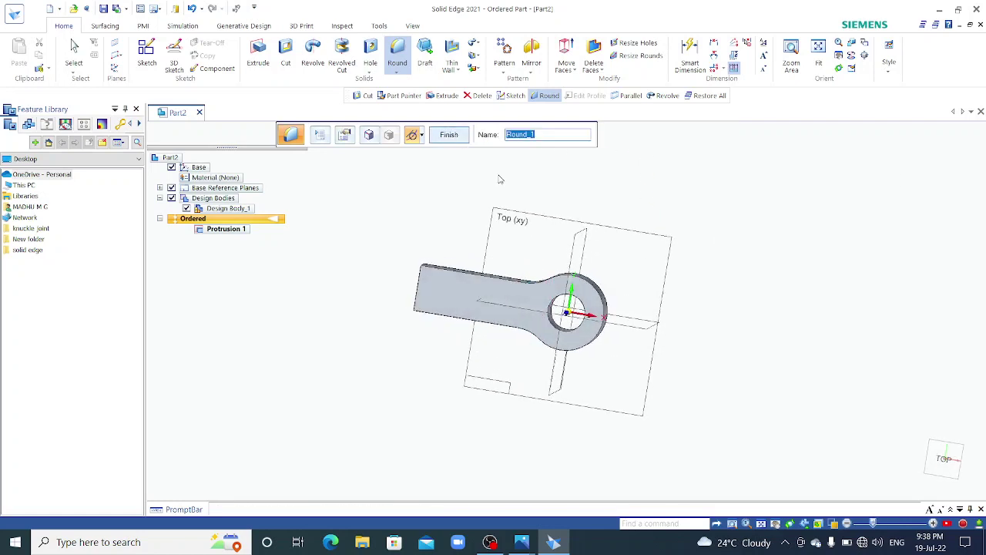
{"action": "middle_click_drag", "start_coordinate": [712, 280], "coordinate": [661, 298]}
{"action": "scroll", "coordinate": [424, 349], "scroll_direction": "up", "scroll_amount": 2}
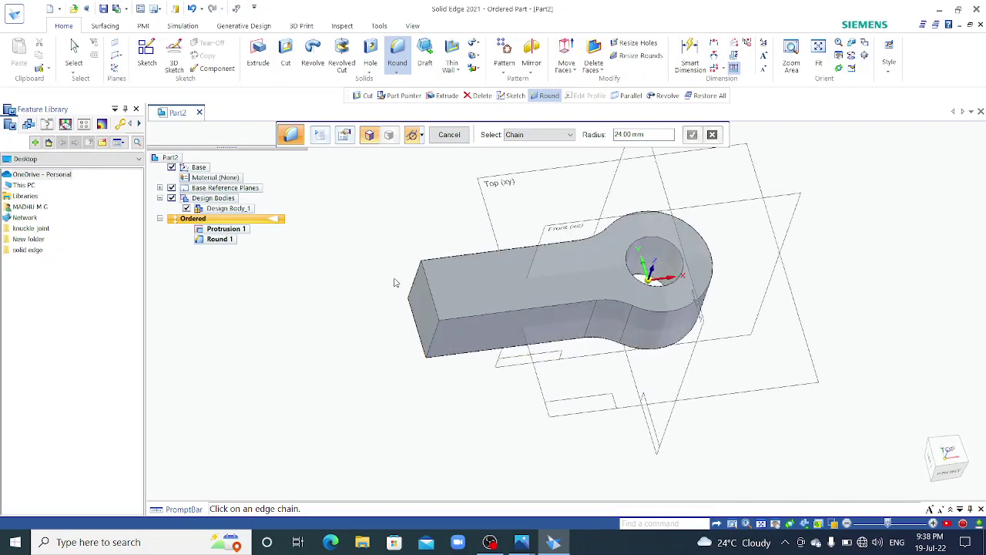
Start a cutout sketch on the flat end face of the shank and open the choice of rectangle types.
{"action": "middle_click_drag", "start_coordinate": [371, 267], "coordinate": [355, 194]}
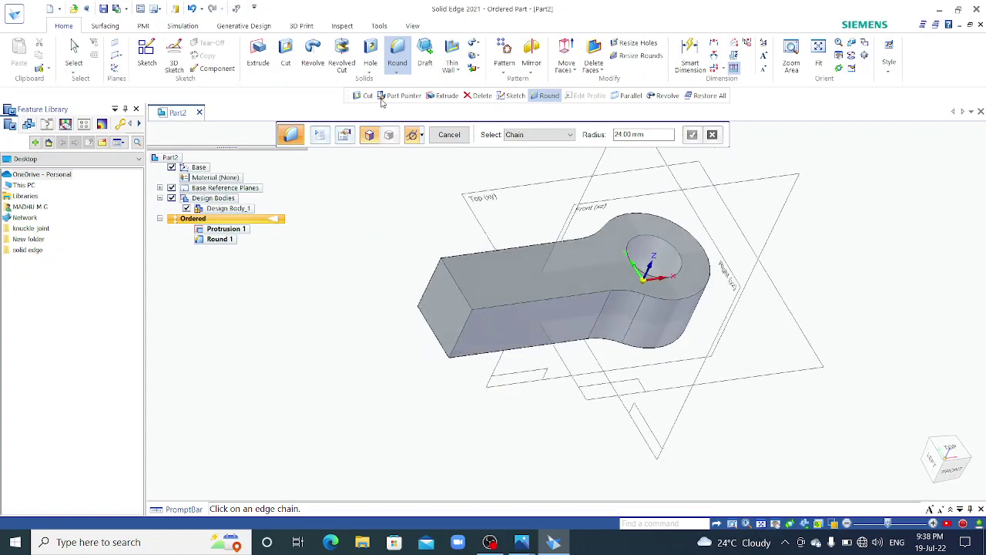
{"action": "left_click", "coordinate": [286, 54]}
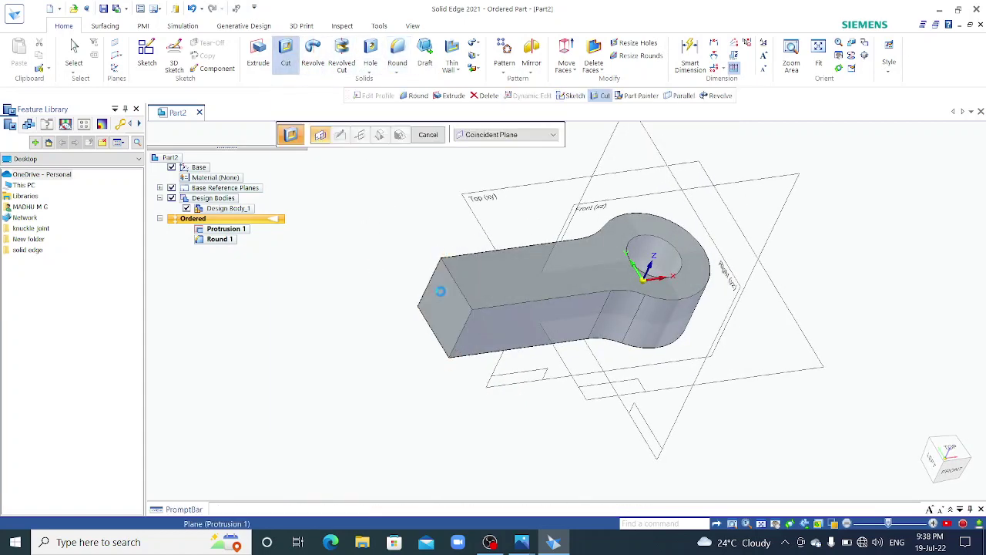
{"action": "left_click", "coordinate": [441, 295]}
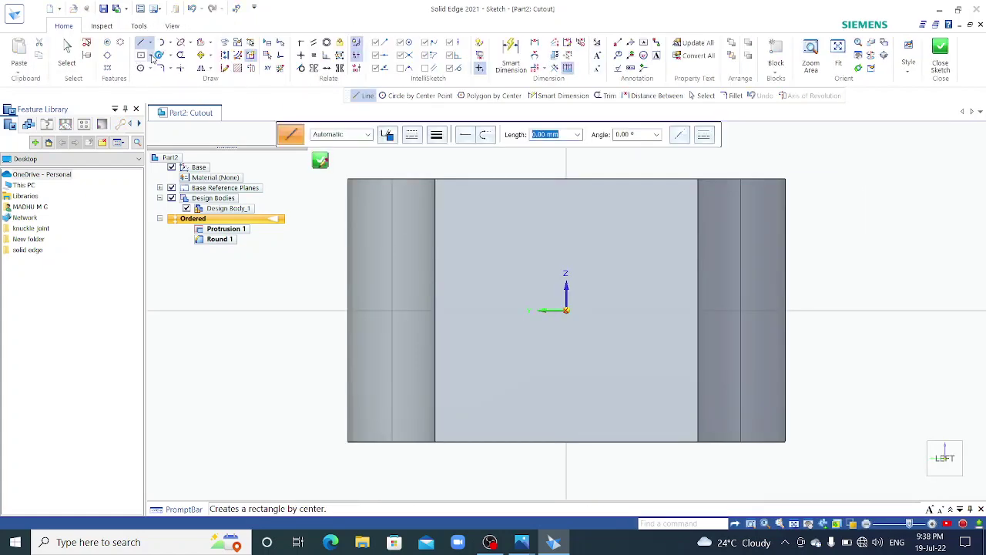
{"action": "left_click", "coordinate": [150, 56]}
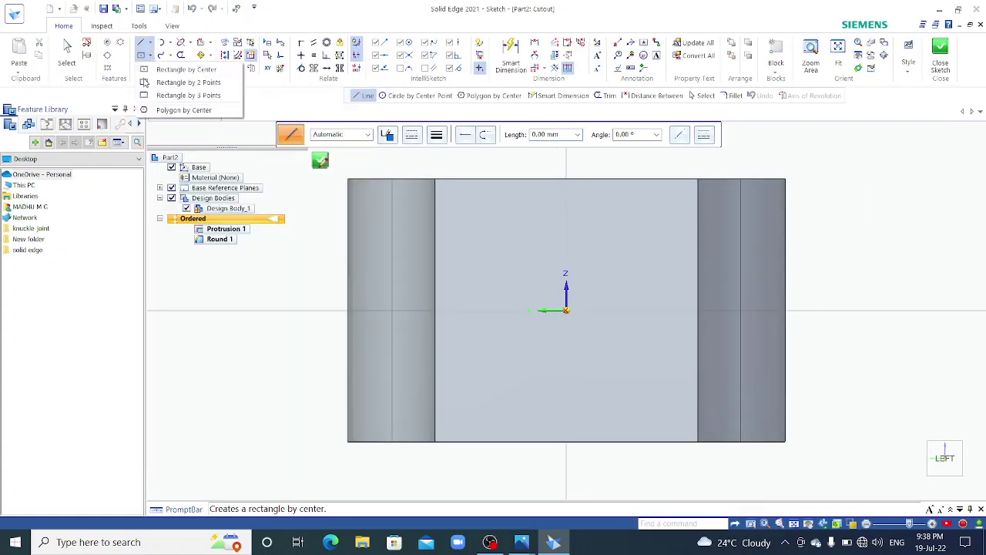
Sketch an 8-sided polygon centred on the origin with a flat top side, about 9.33 mm from centre to side.
{"action": "left_click", "coordinate": [181, 111]}
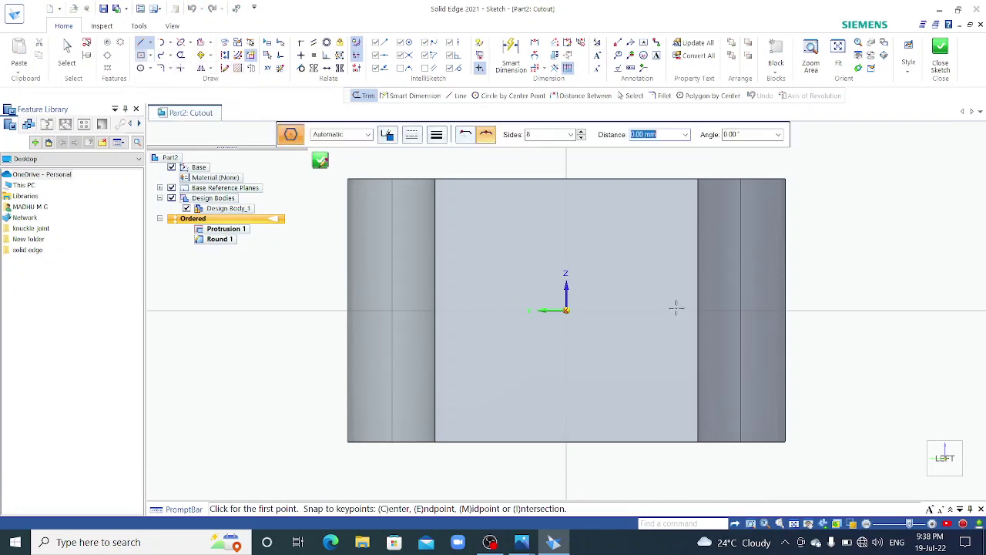
{"action": "left_click", "coordinate": [566, 310]}
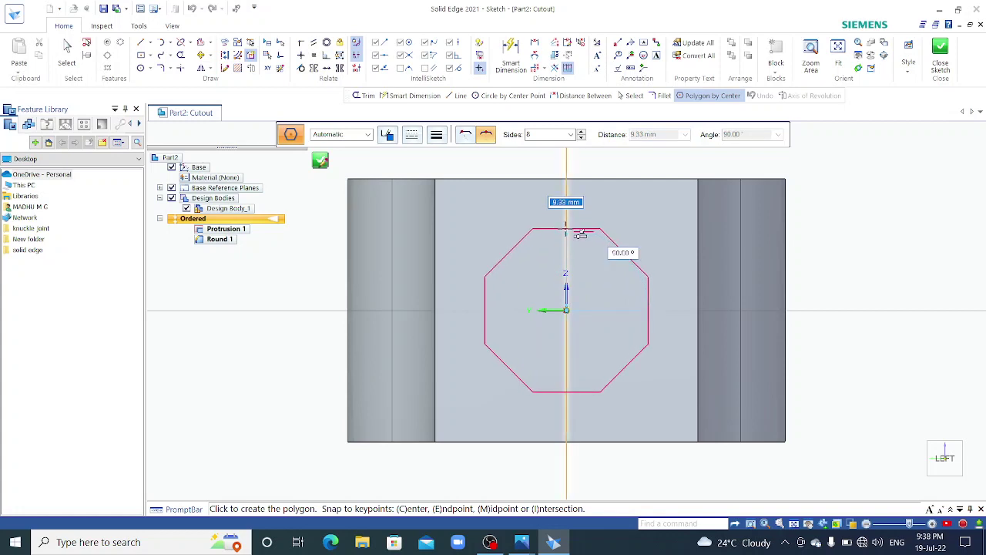
{"action": "left_click", "coordinate": [580, 233]}
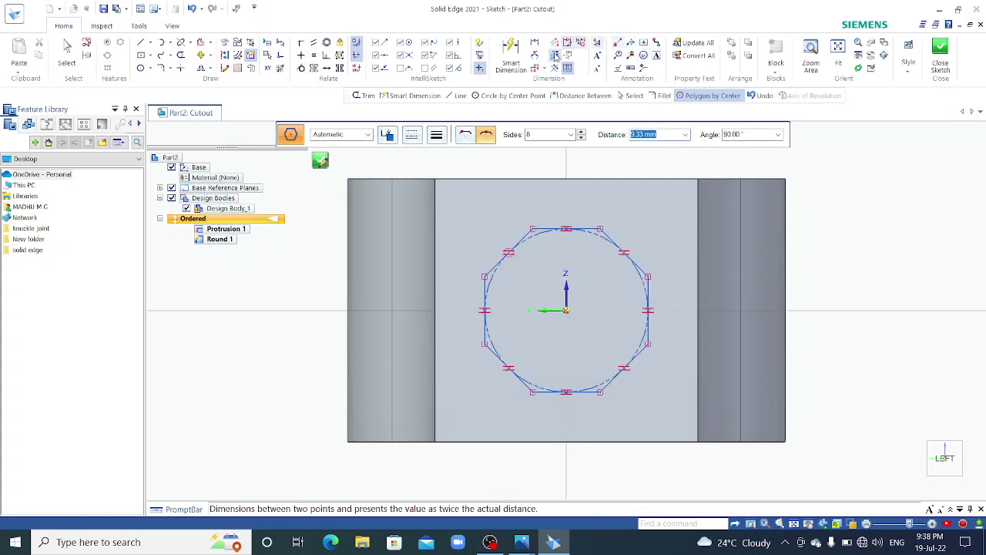
Dimension the octagon's top side and set its length to 12.43 mm.
{"action": "left_click", "coordinate": [510, 55]}
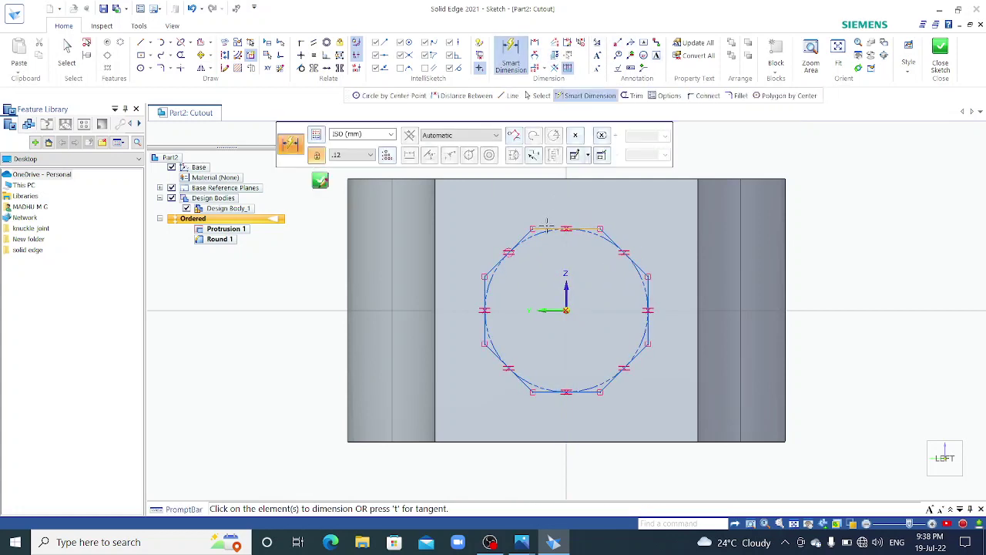
{"action": "left_click", "coordinate": [546, 226]}
{"action": "left_click", "coordinate": [547, 203]}
{"action": "type", "text": "12.43"}
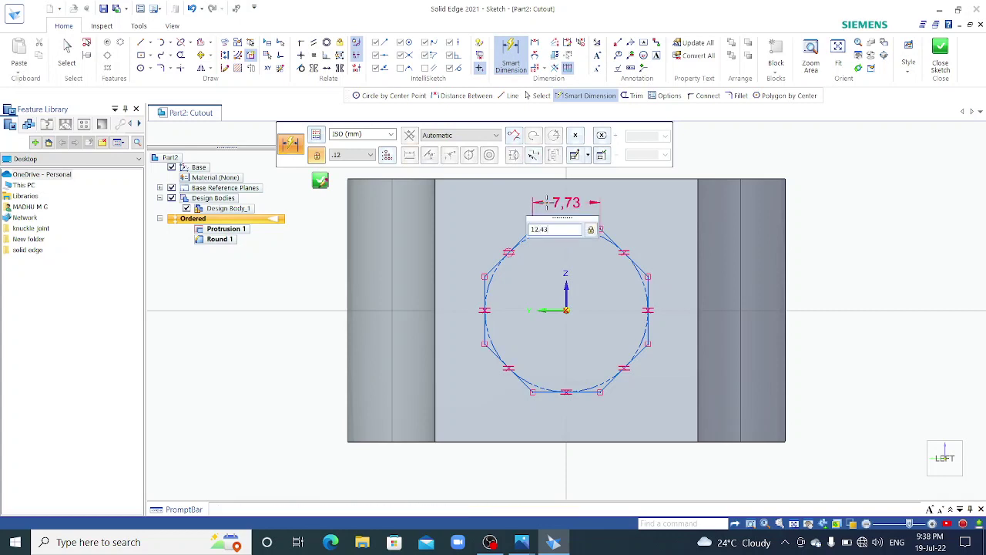
{"action": "key", "text": "Return"}
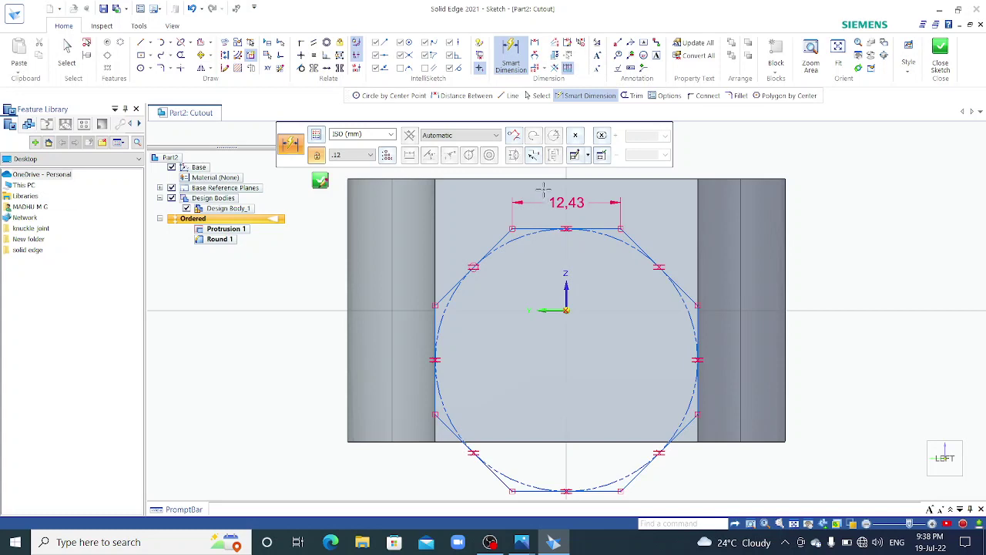
Set the distance between the octagon's bottom side and the body's bottom edge to 0 mm.
{"action": "scroll", "coordinate": [540, 178], "scroll_direction": "down", "scroll_amount": 3}
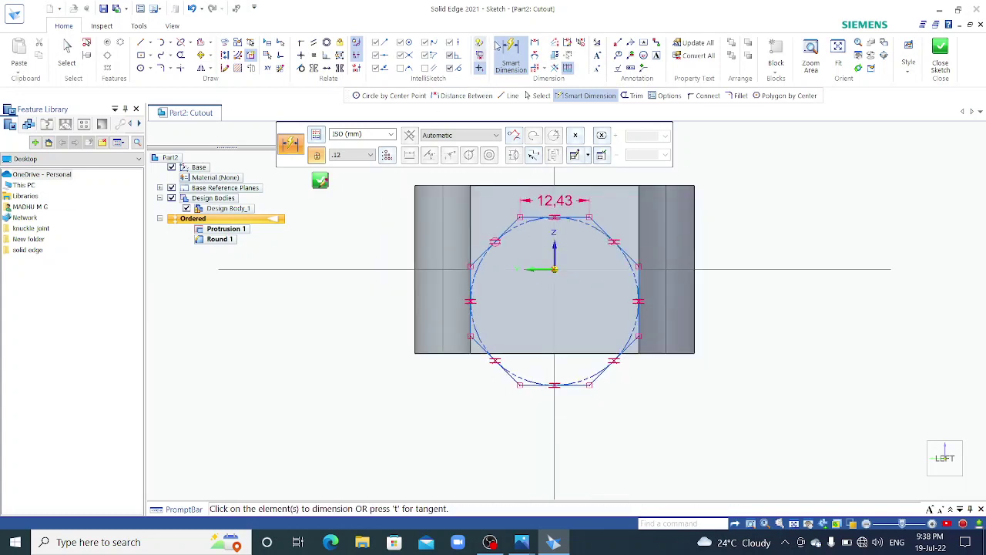
{"action": "left_click", "coordinate": [535, 42]}
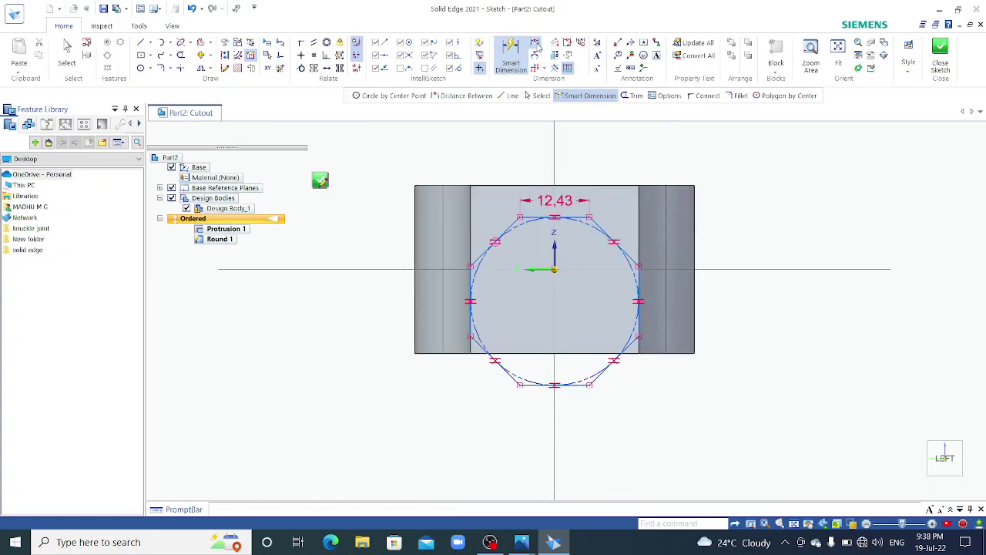
{"action": "left_click", "coordinate": [574, 386]}
{"action": "left_click", "coordinate": [578, 353]}
{"action": "type", "text": "0"}
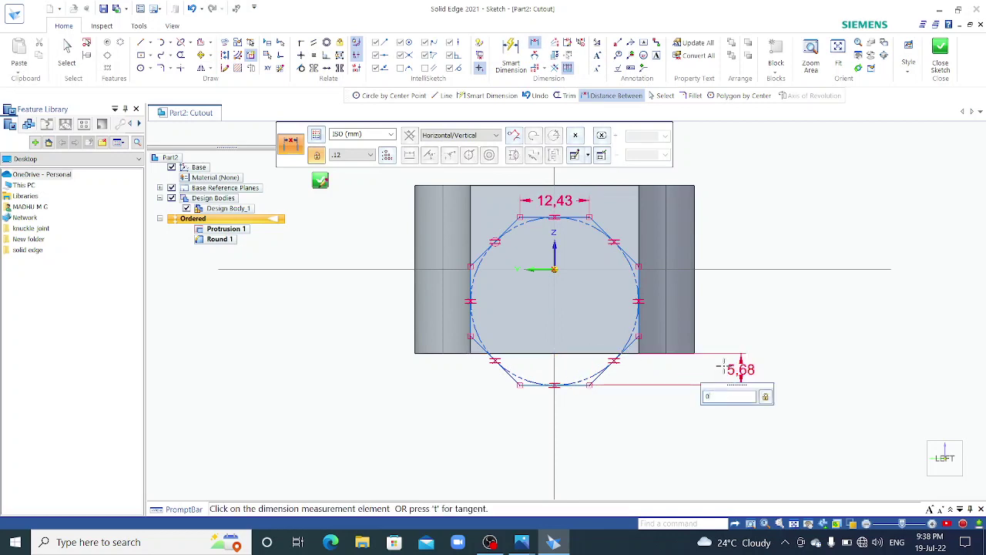
{"action": "key", "text": "Return"}
{"action": "scroll", "coordinate": [698, 393], "scroll_direction": "down", "scroll_amount": 2}
{"action": "scroll", "coordinate": [614, 354], "scroll_direction": "up", "scroll_amount": 2}
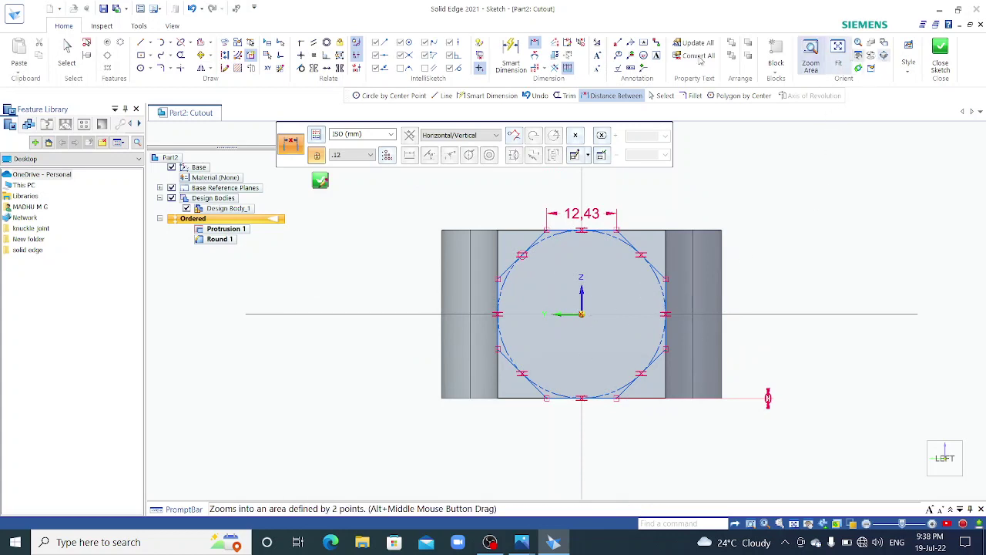
Sketch a circle centred on the origin, about 51.5 mm in diameter, around the octagon, and close the sketch.
{"action": "left_click", "coordinate": [147, 67]}
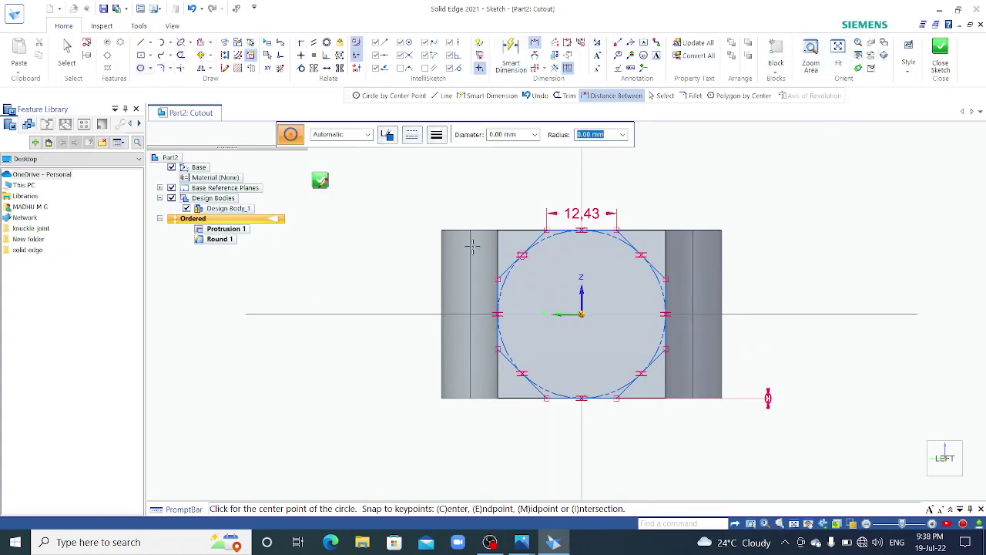
{"action": "left_click", "coordinate": [582, 314]}
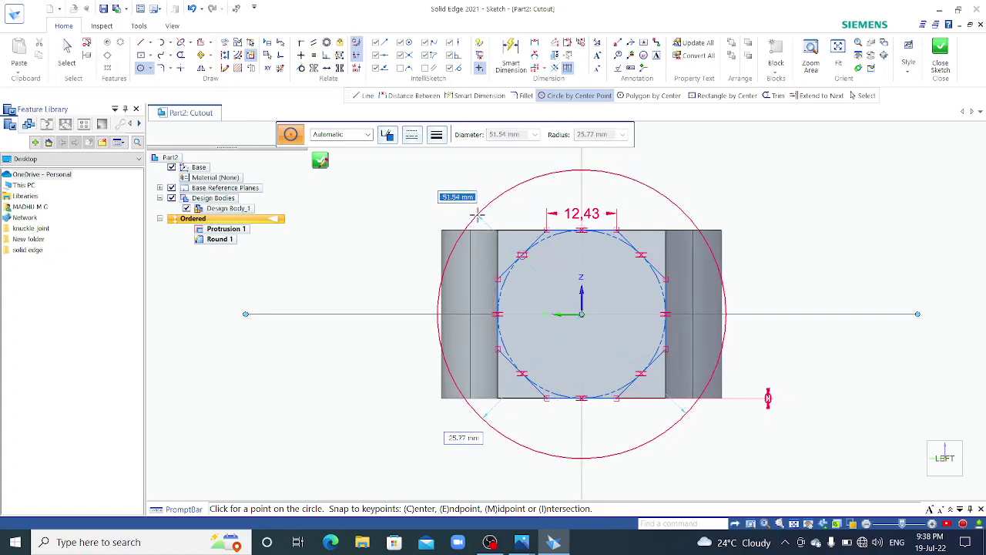
{"action": "left_click", "coordinate": [478, 217]}
{"action": "left_click", "coordinate": [940, 55]}
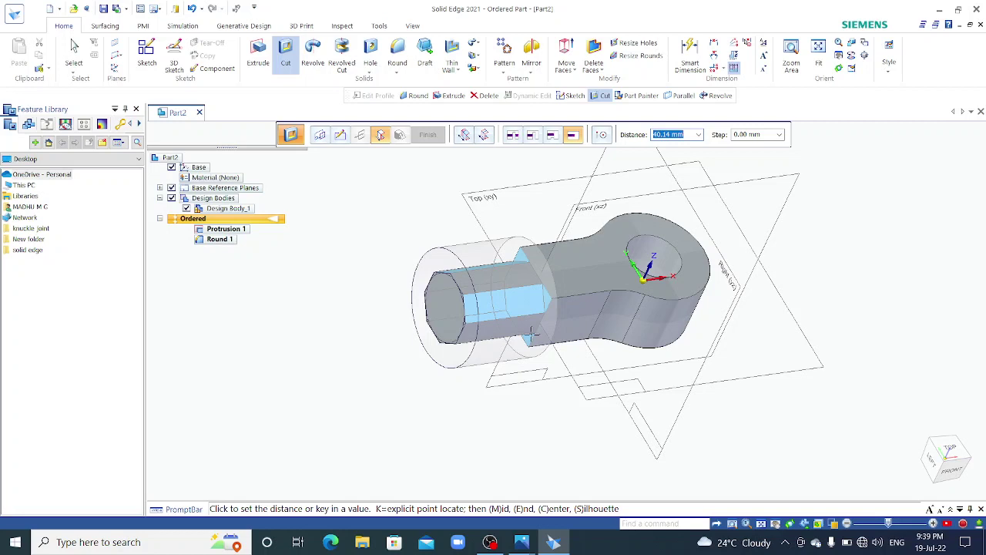
Cut the region between the circle and the octagon 37.5 mm deep into the shank and finish the cutout.
{"action": "type", "text": "37.5"}
{"action": "key", "text": "Return"}
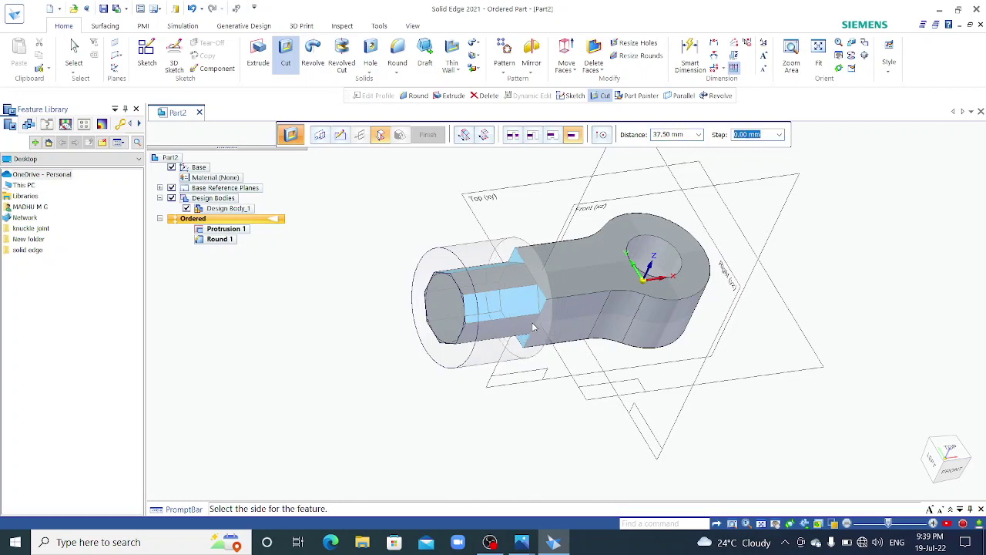
{"action": "left_click", "coordinate": [524, 202]}
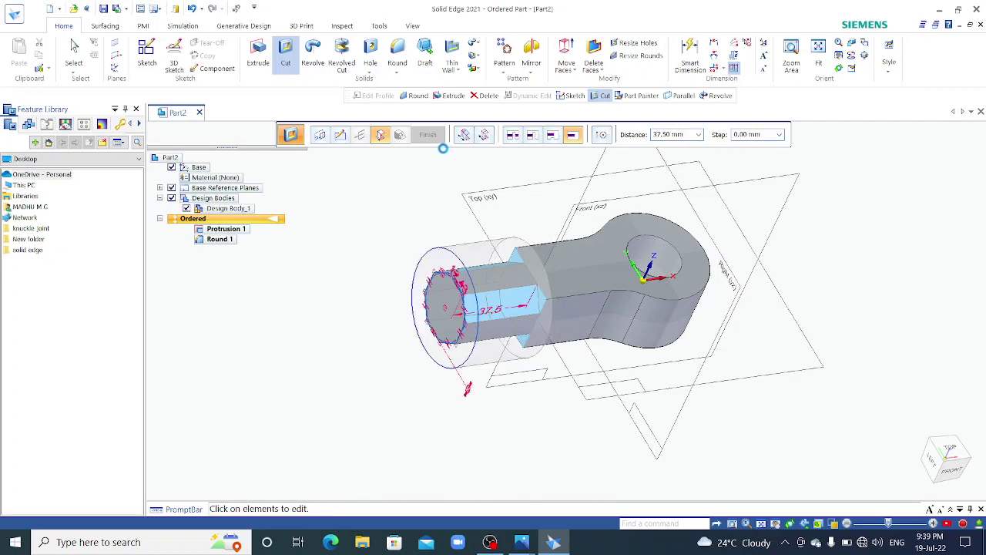
{"action": "left_click", "coordinate": [427, 135]}
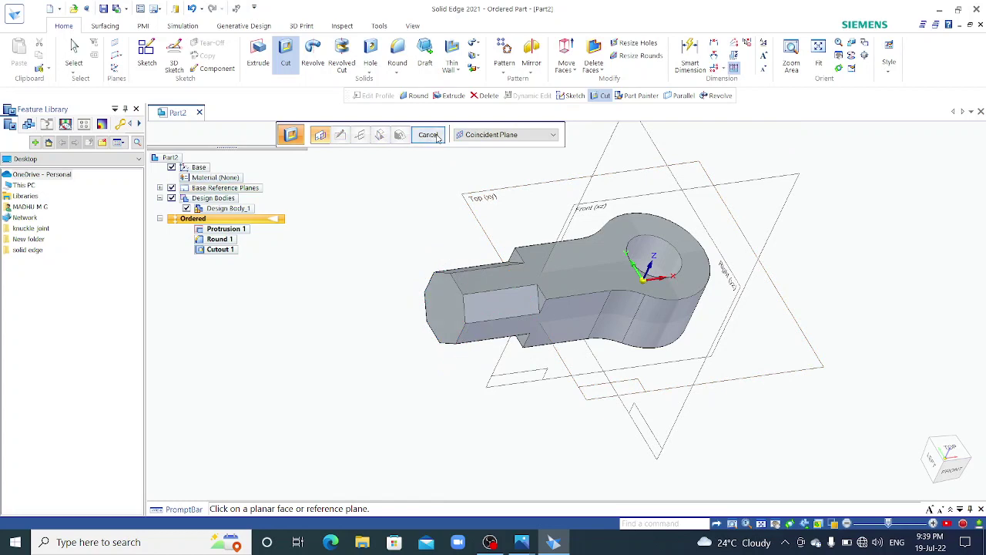
{"action": "left_click", "coordinate": [429, 136]}
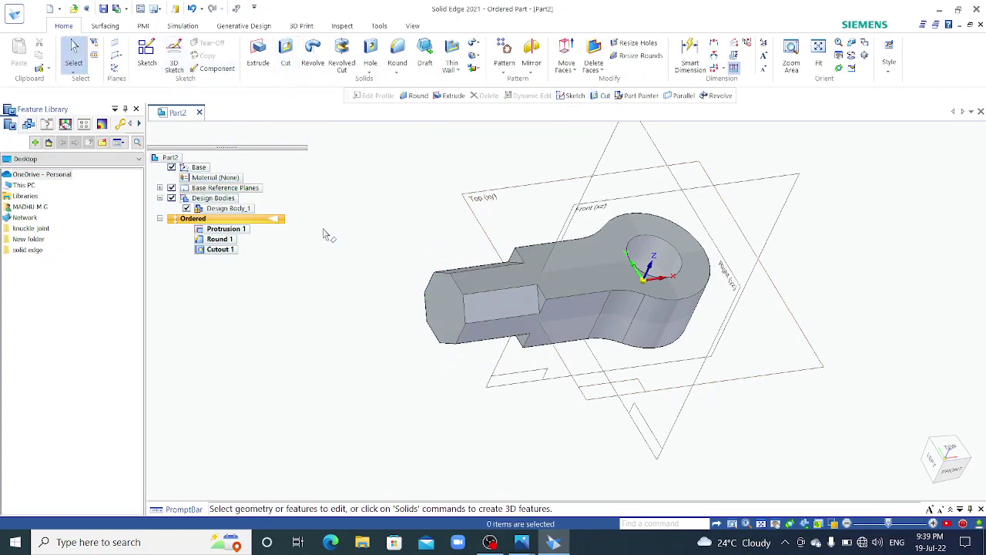
Sketch a 25 mm diameter circle centred on the octagonal end face and extrude it with a symmetric distance of about 52.8 mm.
{"action": "middle_click_drag", "start_coordinate": [472, 213], "coordinate": [435, 323]}
{"action": "left_click", "coordinate": [258, 56]}
{"action": "left_click", "coordinate": [467, 309]}
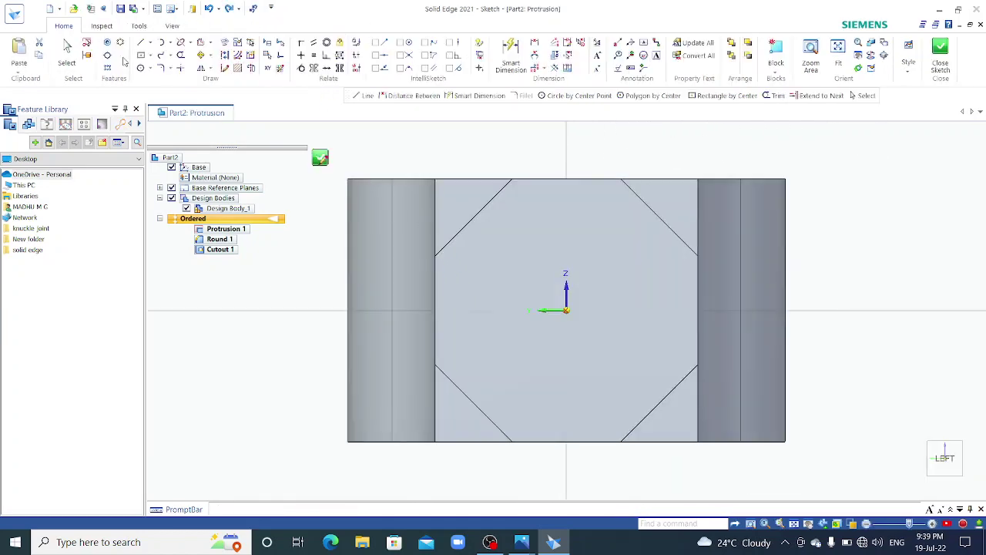
{"action": "left_click", "coordinate": [578, 96]}
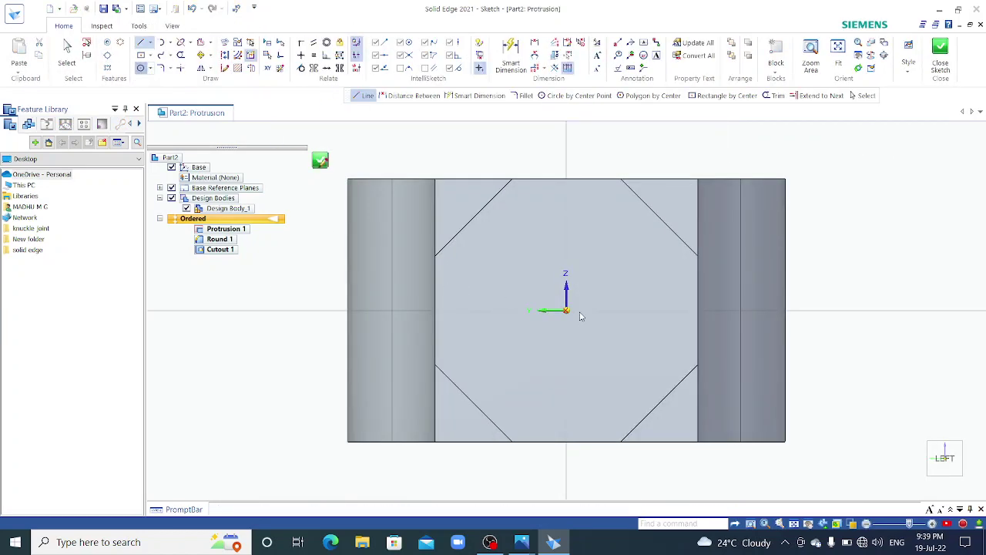
{"action": "left_click", "coordinate": [565, 309]}
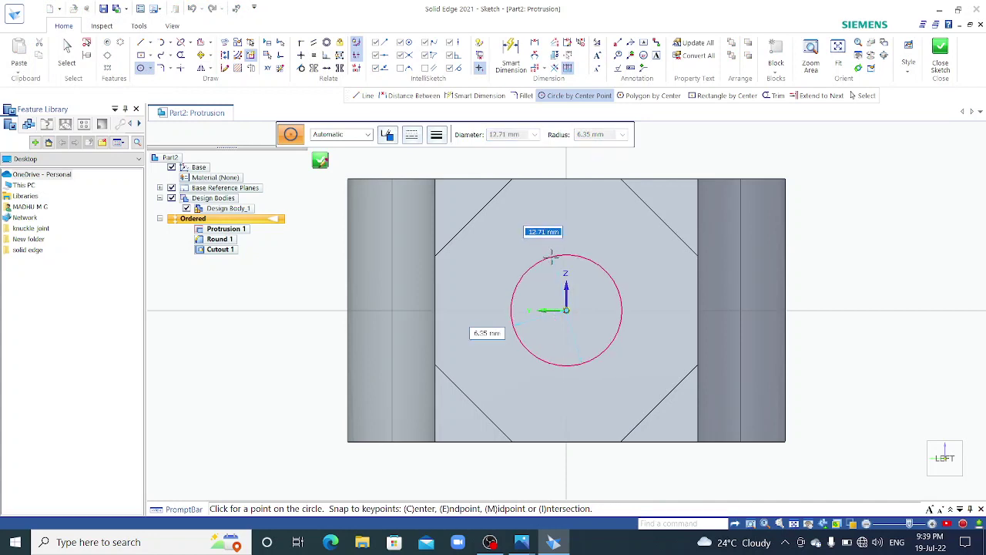
{"action": "type", "text": "25"}
{"action": "key", "text": "Return"}
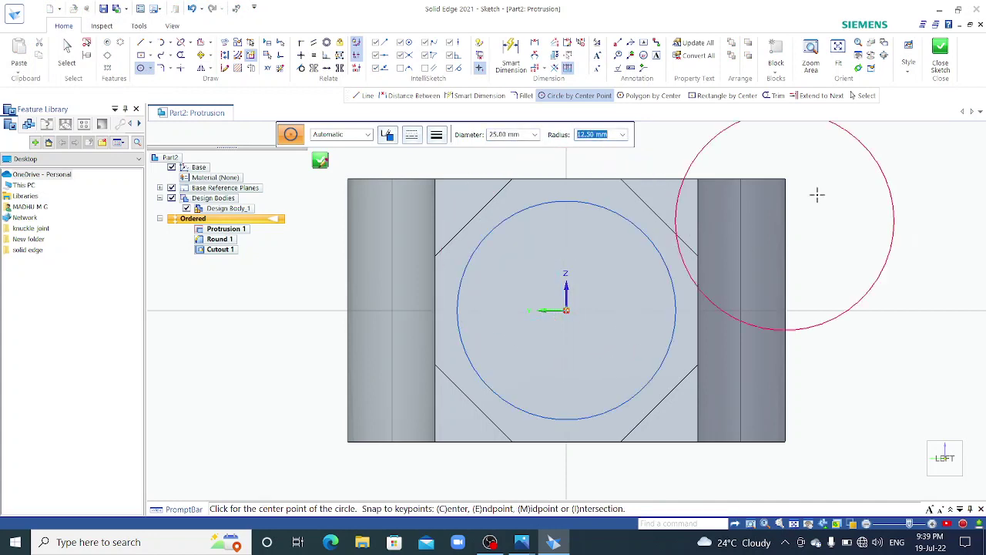
{"action": "key", "text": "Escape"}
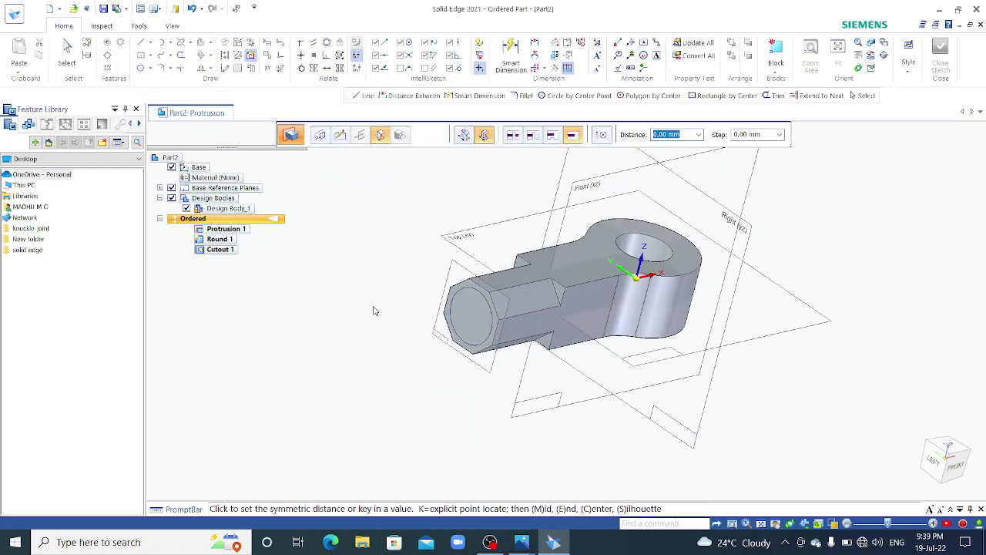
{"action": "left_click", "coordinate": [417, 281]}
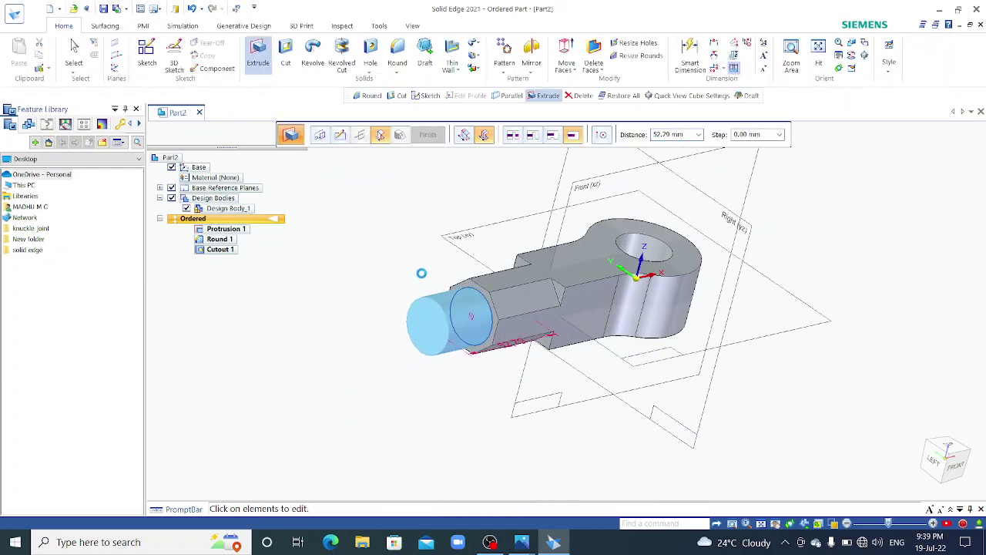
{"action": "left_click", "coordinate": [427, 134]}
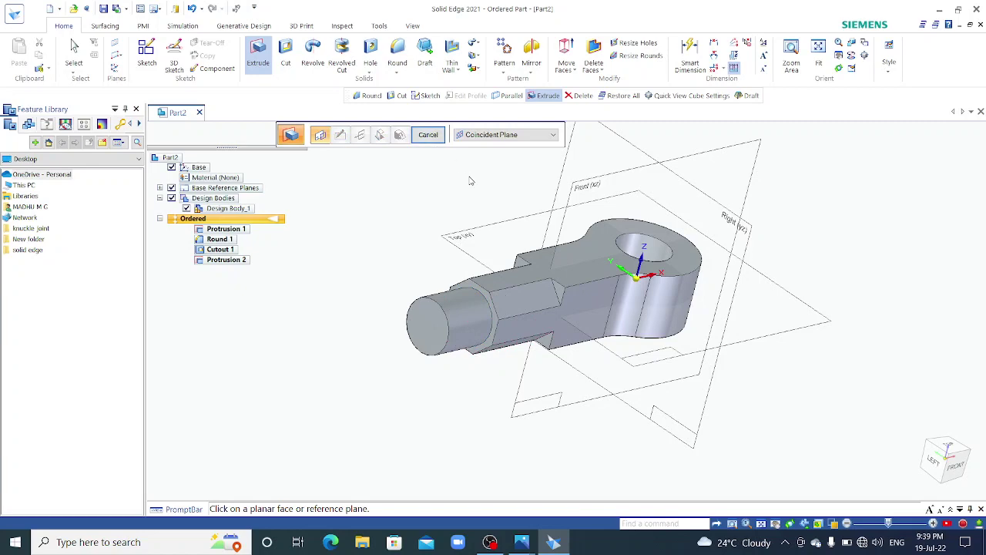
Round the edges where the octagon's slanted faces meet the square shank's shoulder with a 3 mm radius.
{"action": "left_click", "coordinate": [399, 52]}
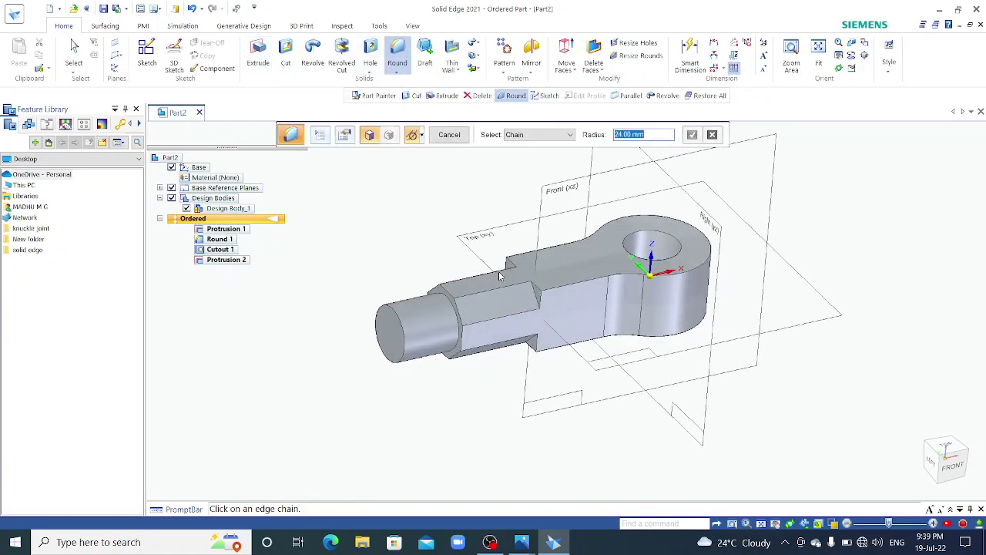
{"action": "left_click", "coordinate": [538, 289]}
{"action": "type", "text": "3"}
{"action": "key", "text": "Return"}
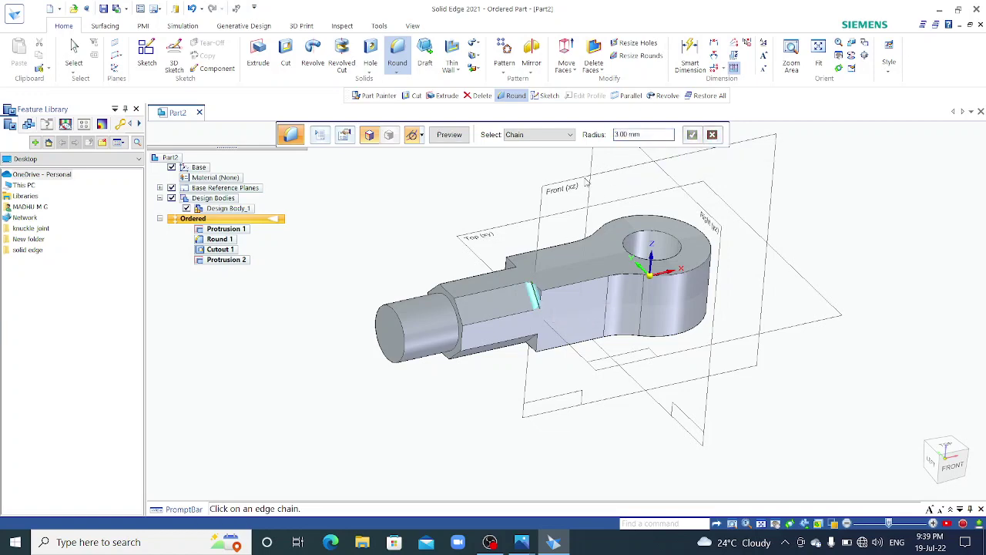
{"action": "middle_click_drag", "start_coordinate": [539, 216], "coordinate": [567, 284]}
{"action": "left_click", "coordinate": [539, 286]}
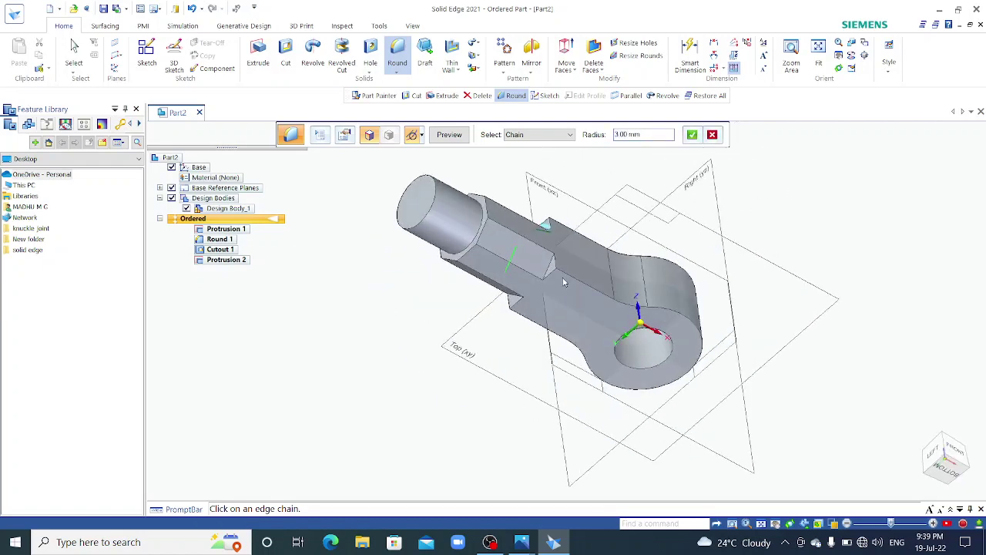
{"action": "left_click", "coordinate": [545, 266]}
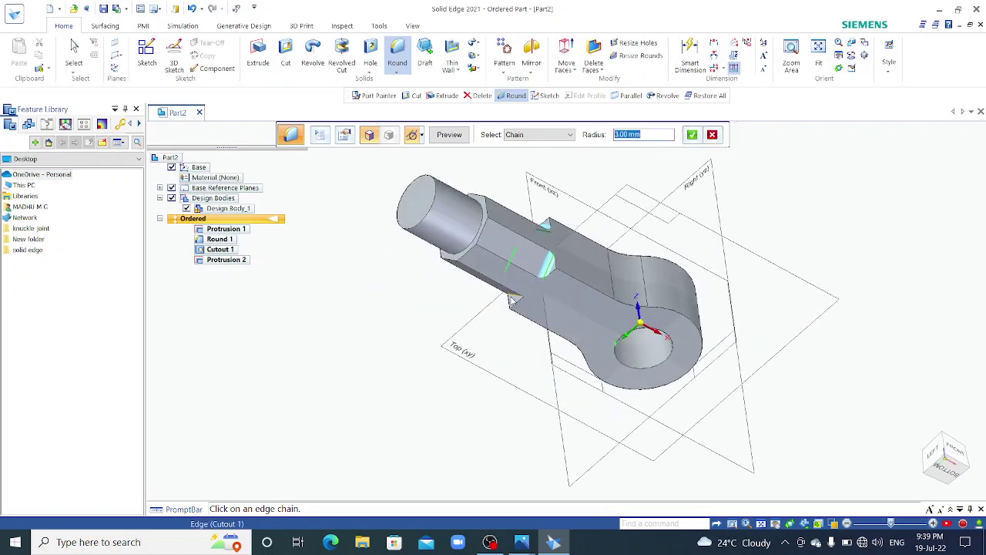
{"action": "middle_click_drag", "start_coordinate": [728, 254], "coordinate": [859, 370]}
{"action": "left_click", "coordinate": [692, 134]}
{"action": "left_click", "coordinate": [449, 135]}
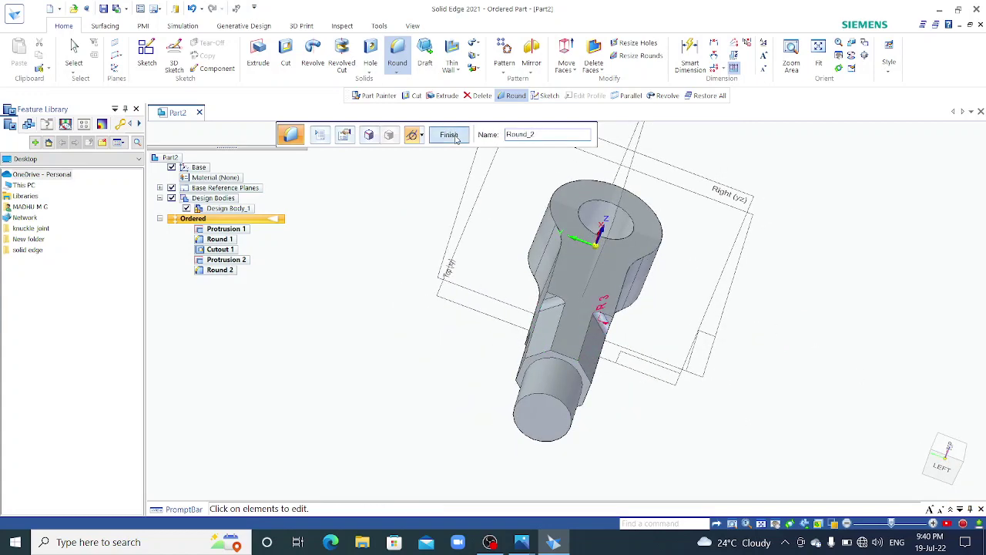
Paint the whole part with the Violet style using Part Painter.
{"action": "middle_click_drag", "start_coordinate": [819, 284], "coordinate": [763, 300]}
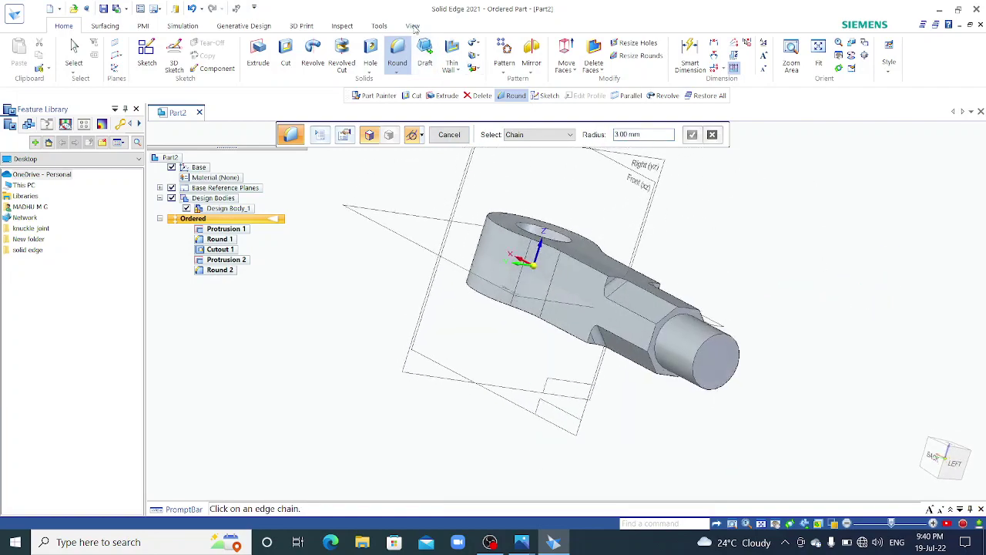
{"action": "left_click", "coordinate": [412, 26]}
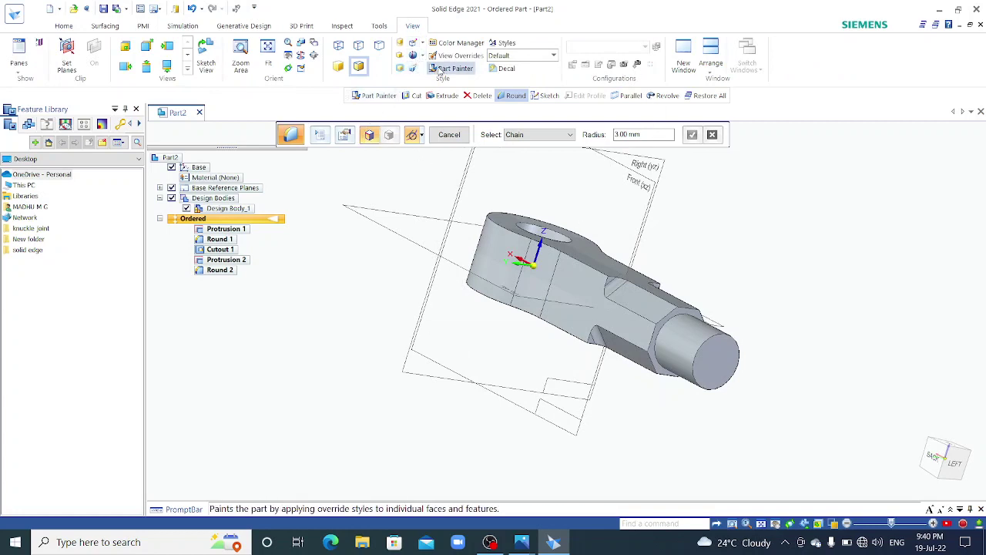
{"action": "left_click", "coordinate": [453, 68]}
{"action": "left_click", "coordinate": [374, 135]}
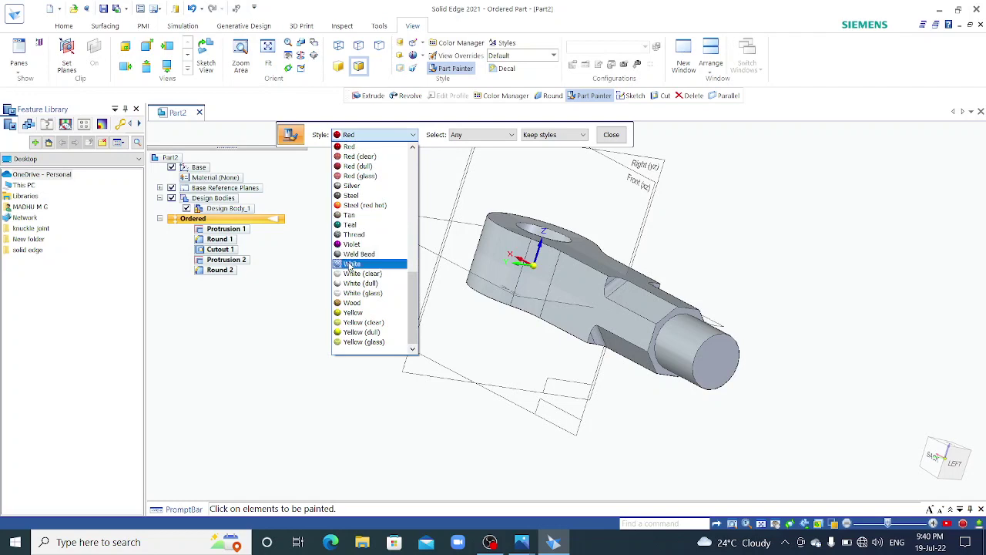
{"action": "left_click", "coordinate": [352, 244]}
{"action": "left_click", "coordinate": [585, 295]}
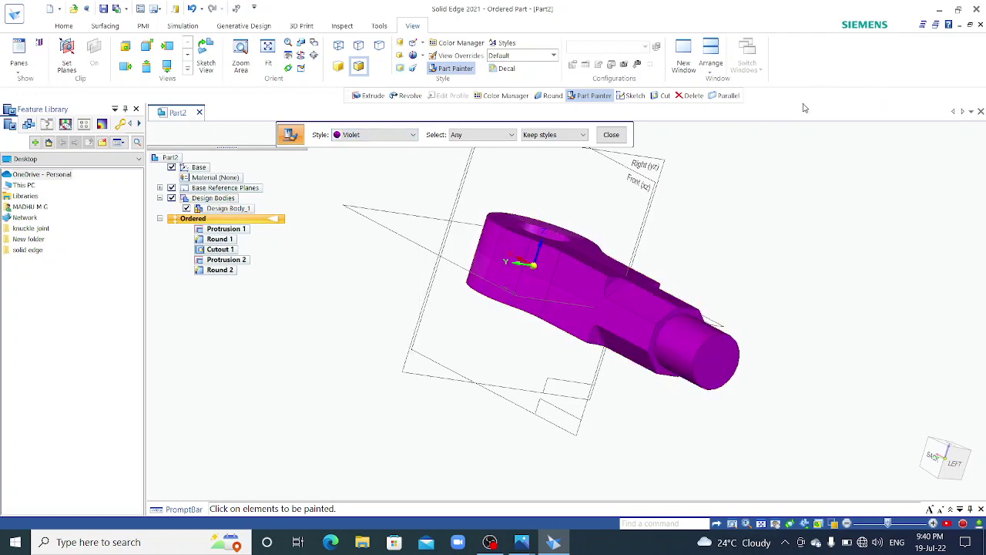
{"action": "key", "text": "Escape"}
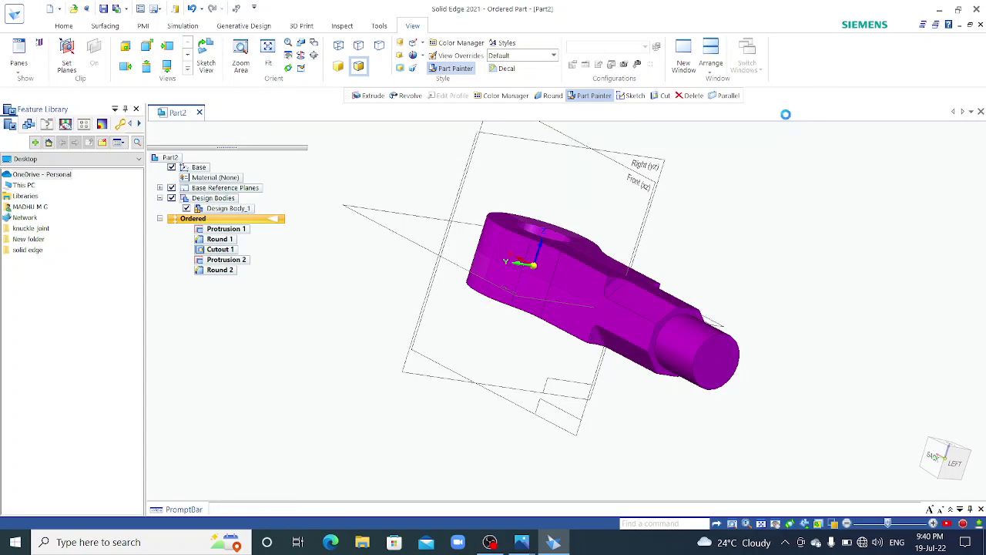
Save the part as eye in the knuckle joint folder.
{"action": "key", "text": "ctrl+s"}
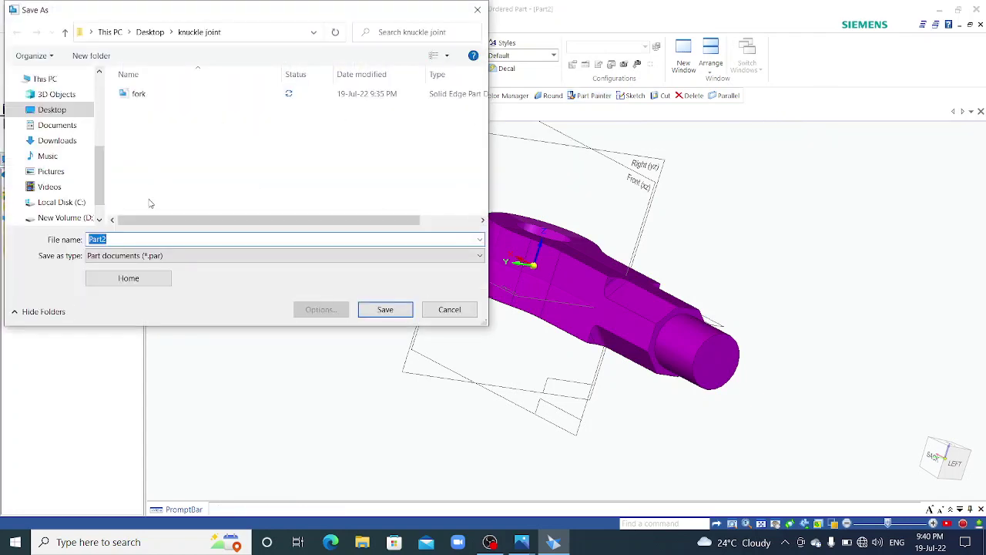
{"action": "type", "text": "eye"}
{"action": "left_click", "coordinate": [381, 310]}
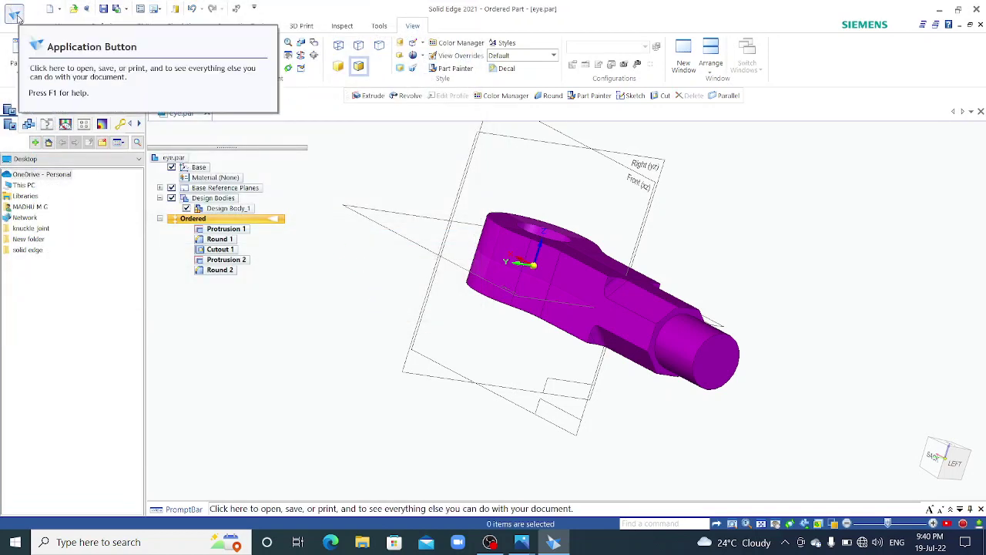
Check the pin's dimensions in the reference drawing rr.jfif and create a new ISO Metric part file.
{"action": "left_click", "coordinate": [528, 543]}
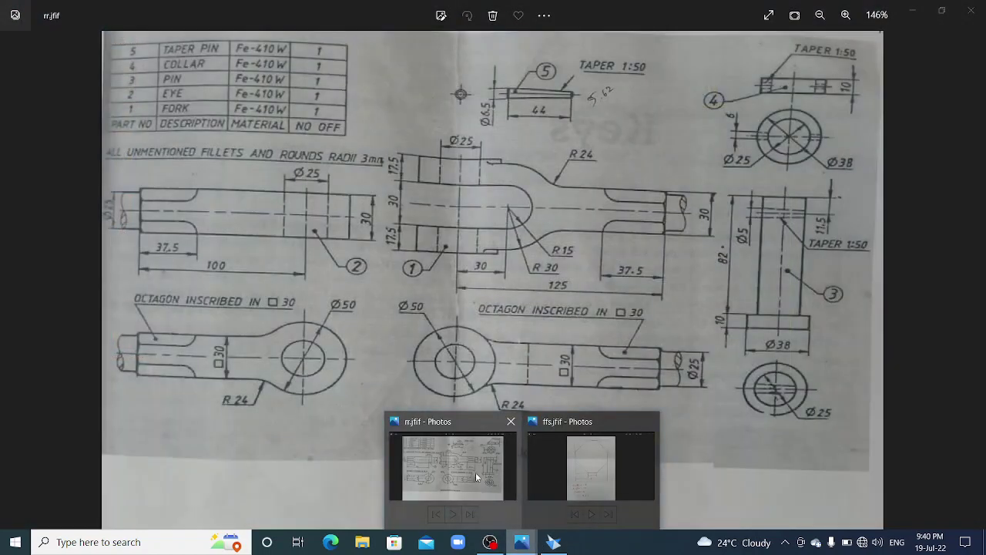
{"action": "left_click", "coordinate": [528, 444]}
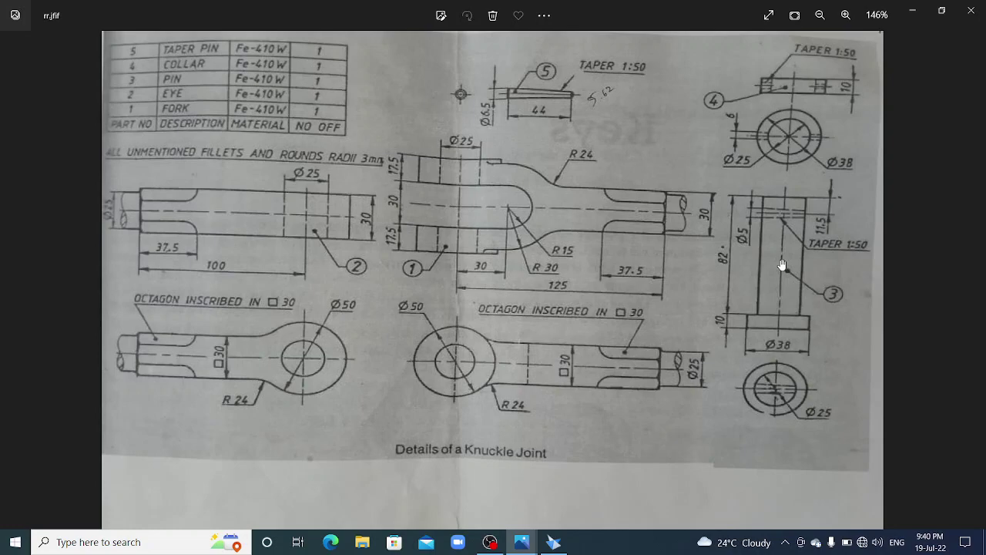
{"action": "left_click", "coordinate": [553, 542]}
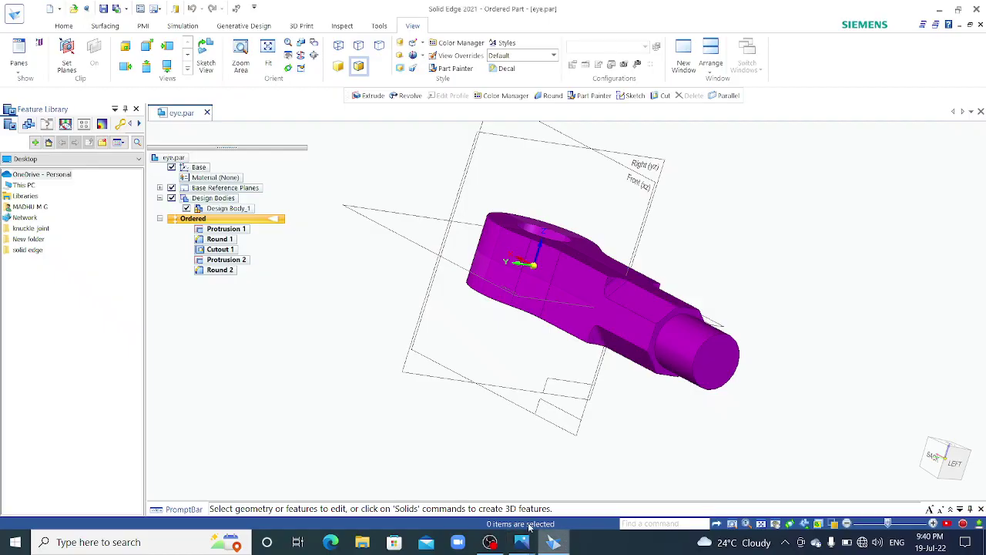
{"action": "left_click", "coordinate": [14, 14]}
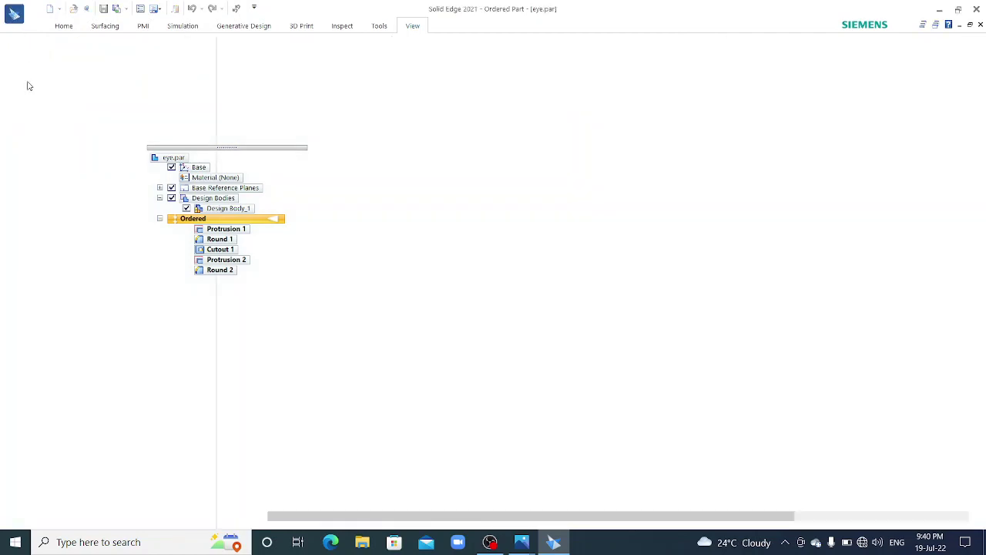
{"action": "left_click", "coordinate": [26, 72]}
{"action": "left_click", "coordinate": [214, 150]}
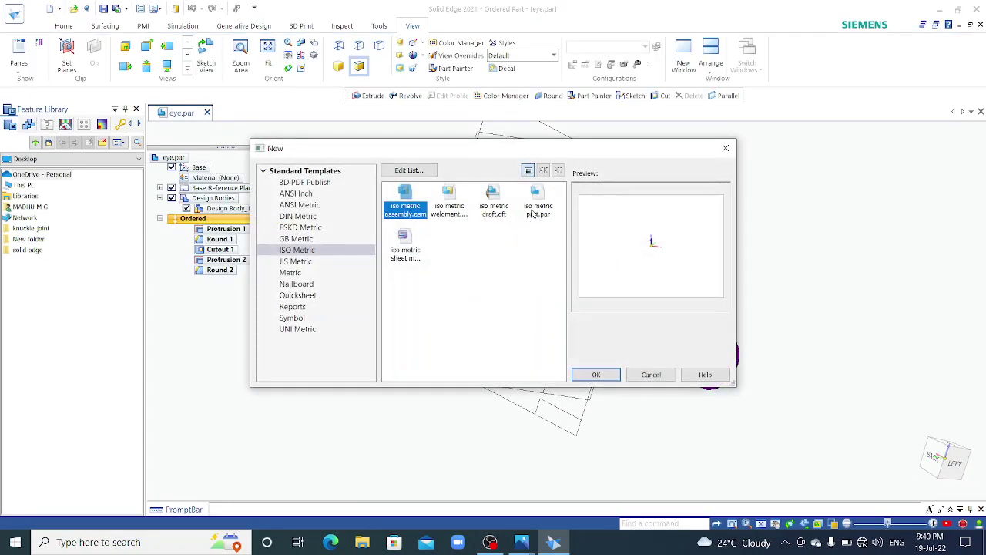
{"action": "left_click", "coordinate": [535, 208]}
{"action": "left_click", "coordinate": [607, 376]}
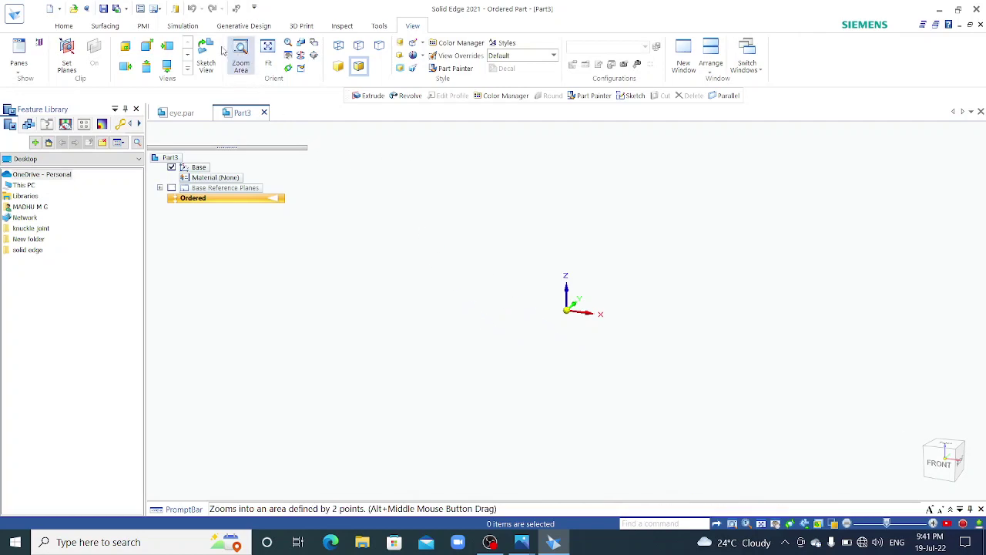
Show the base reference planes and start a Revolve profile sketch on the front (xz) plane with the Line tool.
{"action": "left_click", "coordinate": [73, 27]}
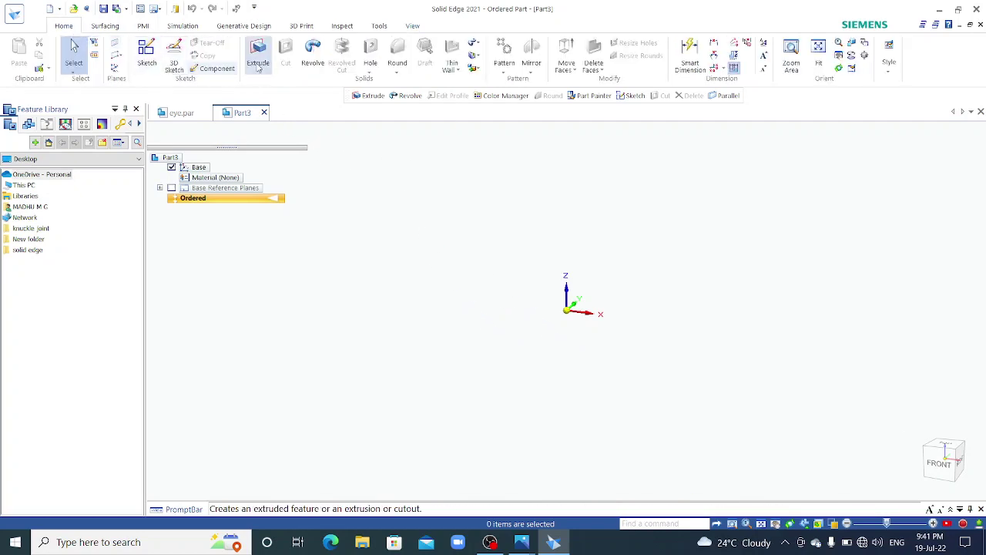
{"action": "left_click", "coordinate": [312, 53]}
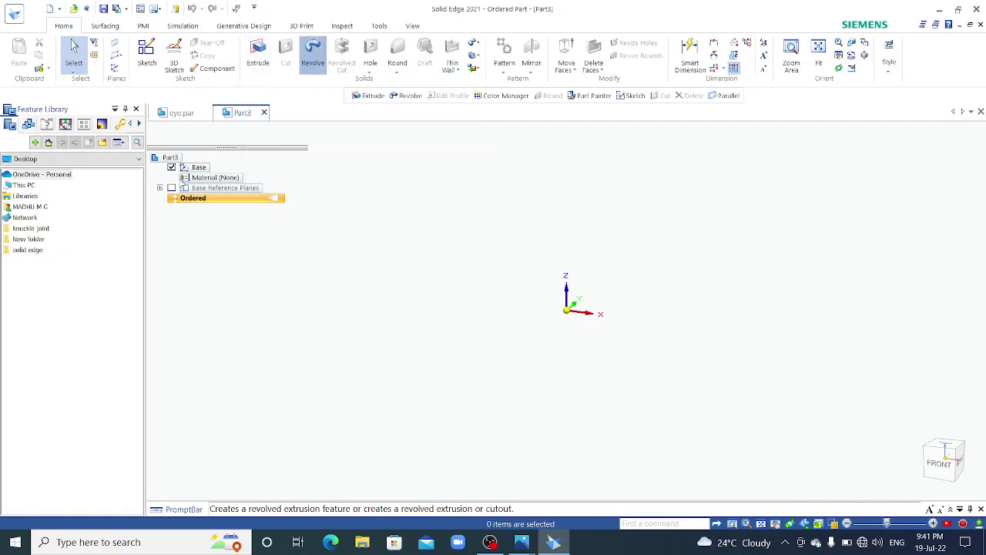
{"action": "left_click", "coordinate": [171, 187]}
{"action": "left_click", "coordinate": [531, 225]}
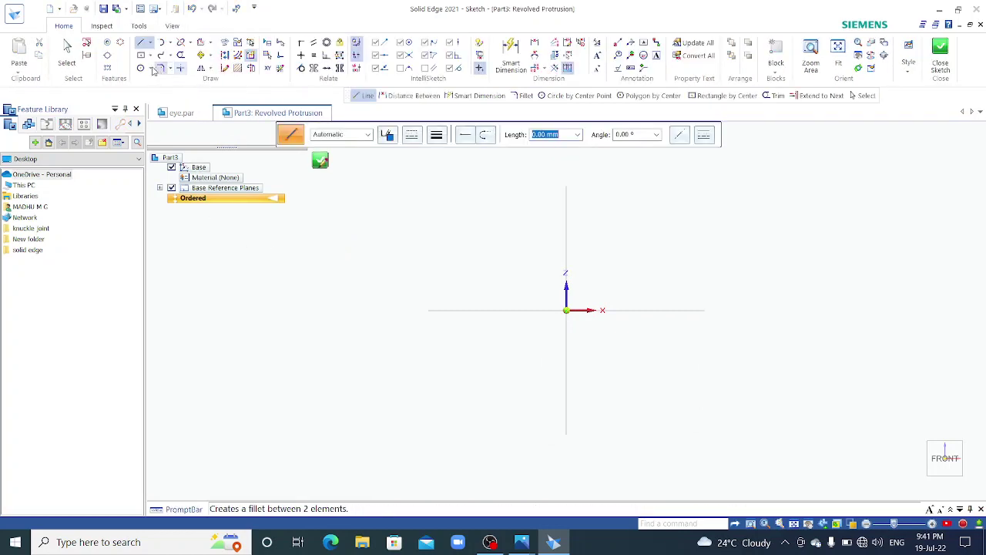
{"action": "left_click", "coordinate": [141, 44]}
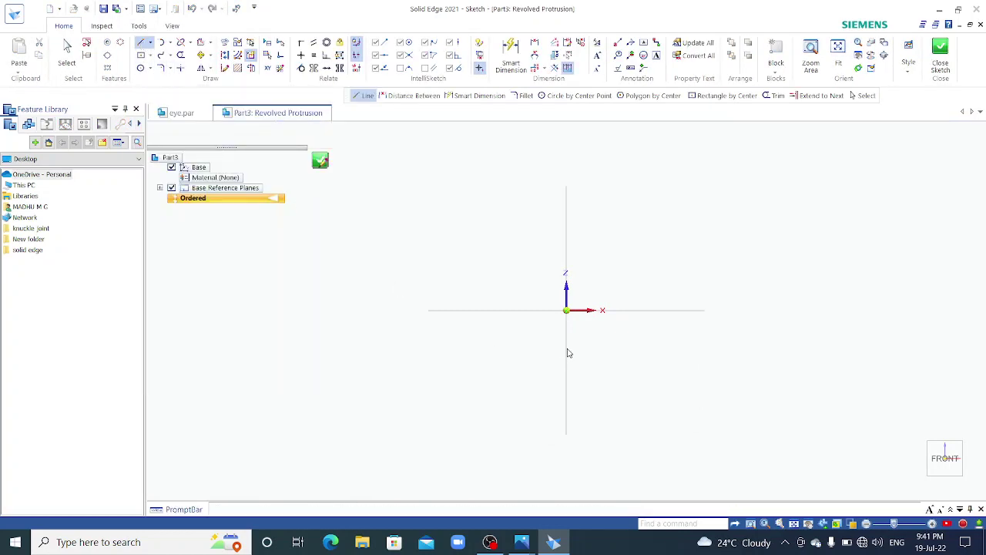
Draw a 19 mm horizontal line from the origin along X and a 10 mm vertical line upward from its end.
{"action": "left_click", "coordinate": [566, 310]}
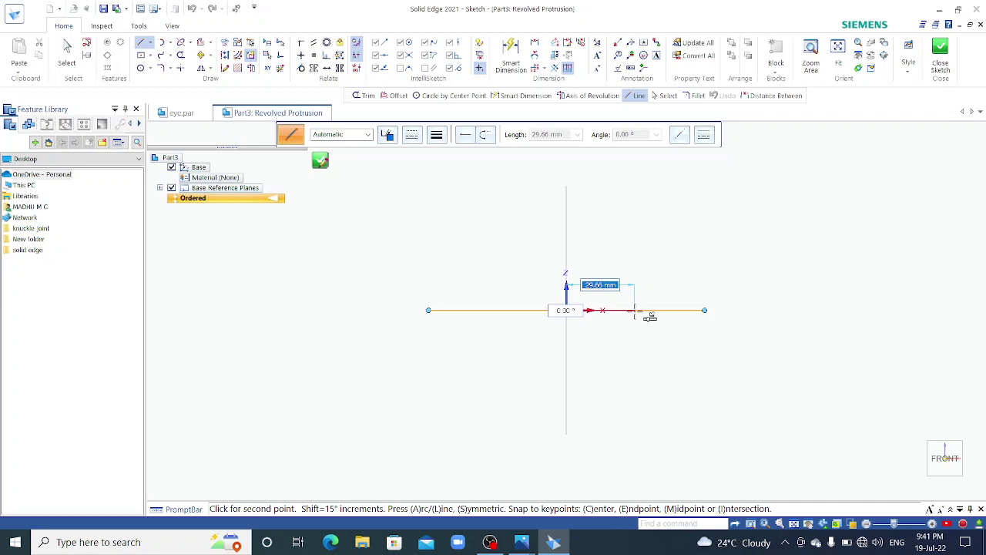
{"action": "type", "text": "19"}
{"action": "key", "text": "Tab"}
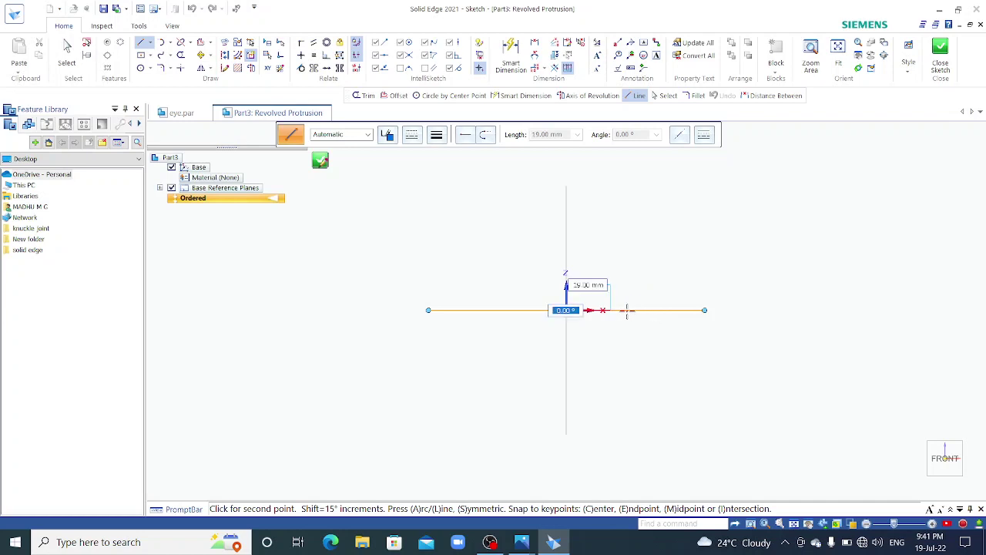
{"action": "key", "text": "Return"}
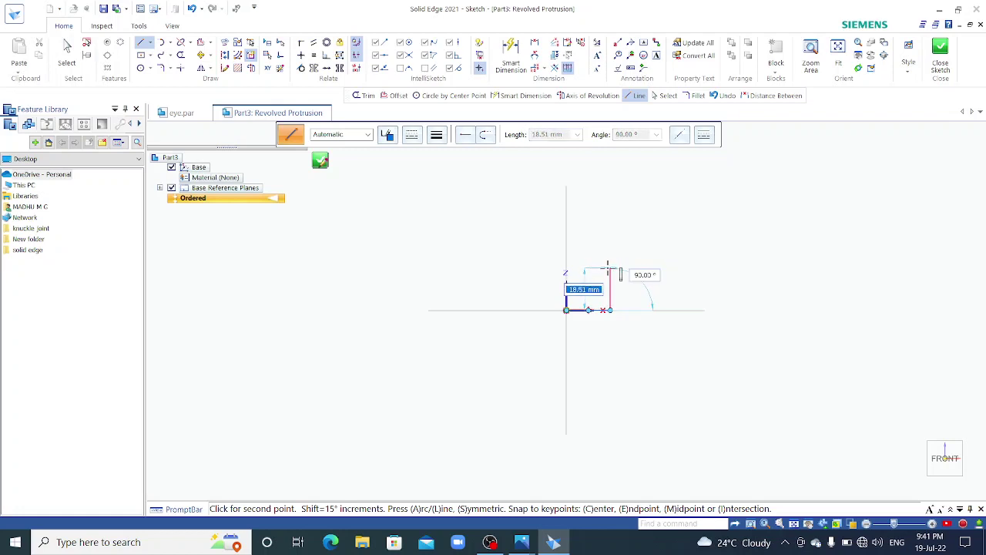
{"action": "type", "text": "10"}
{"action": "key", "text": "Tab"}
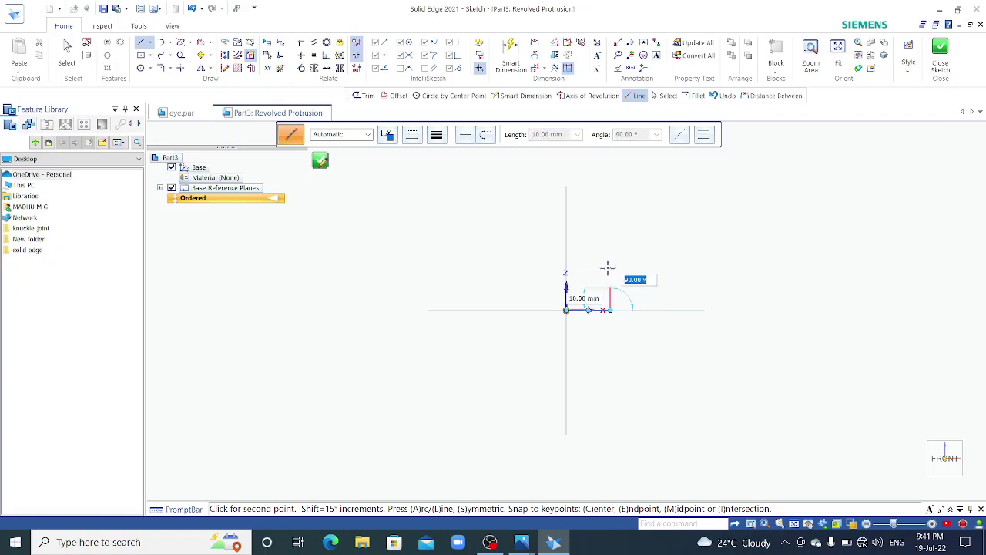
{"action": "key", "text": "Return"}
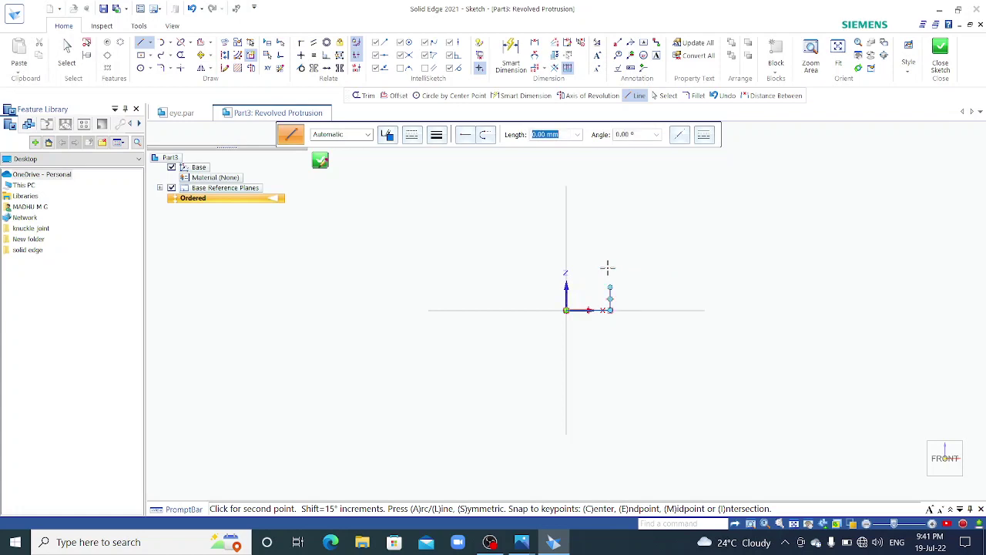
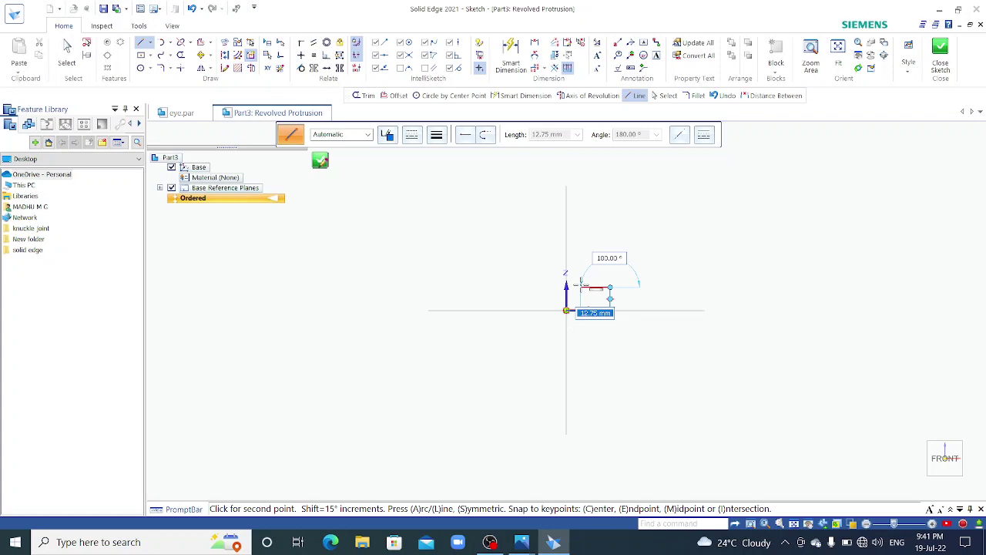
Continue the profile with a 6.5 mm line at 180° toward the Z axis and an 82 mm vertical line upward.
{"action": "type", "text": "6."}
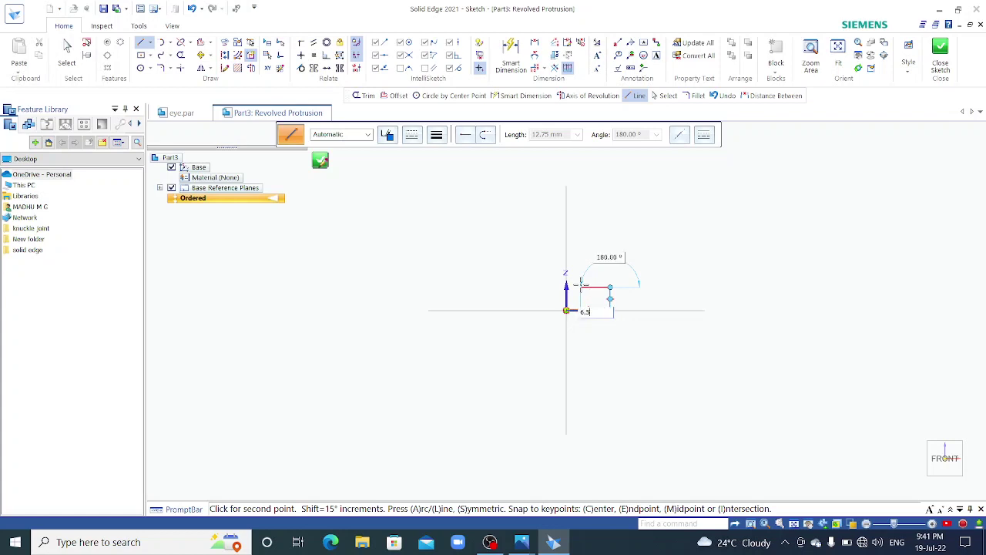
{"action": "type", "text": "5"}
{"action": "key", "text": "Tab"}
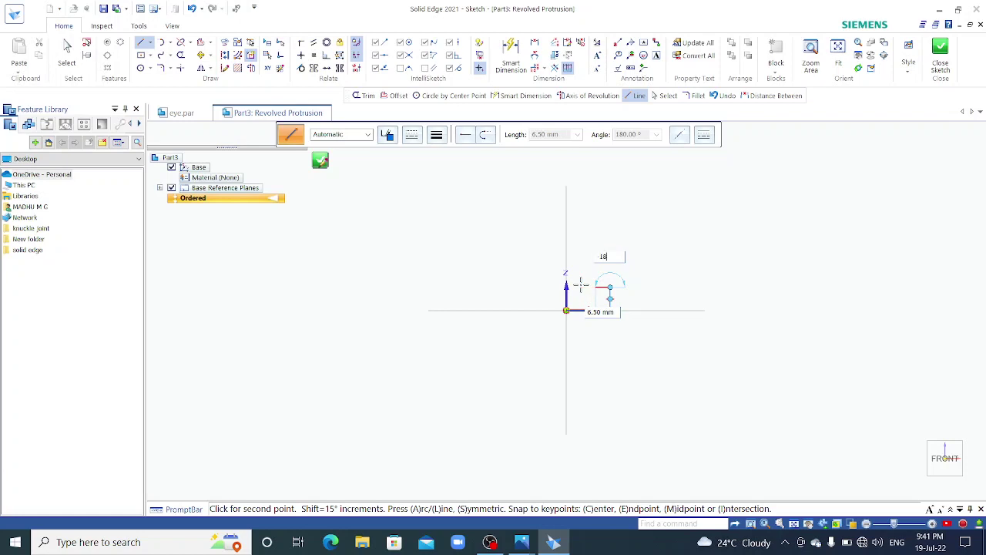
{"action": "type", "text": "180"}
{"action": "key", "text": "Return"}
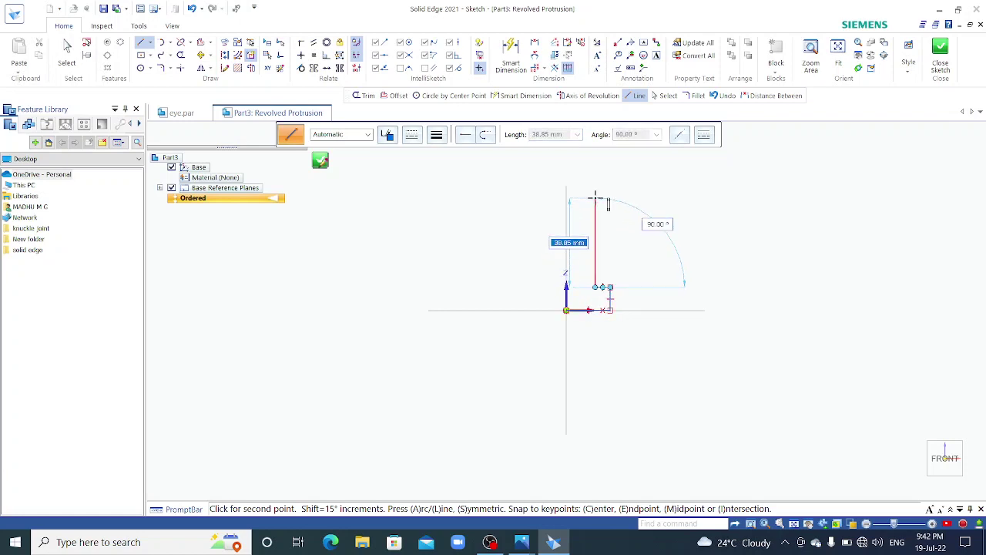
{"action": "type", "text": "85"}
{"action": "key", "text": "Return"}
{"action": "scroll", "coordinate": [574, 254], "scroll_direction": "down", "scroll_amount": 2}
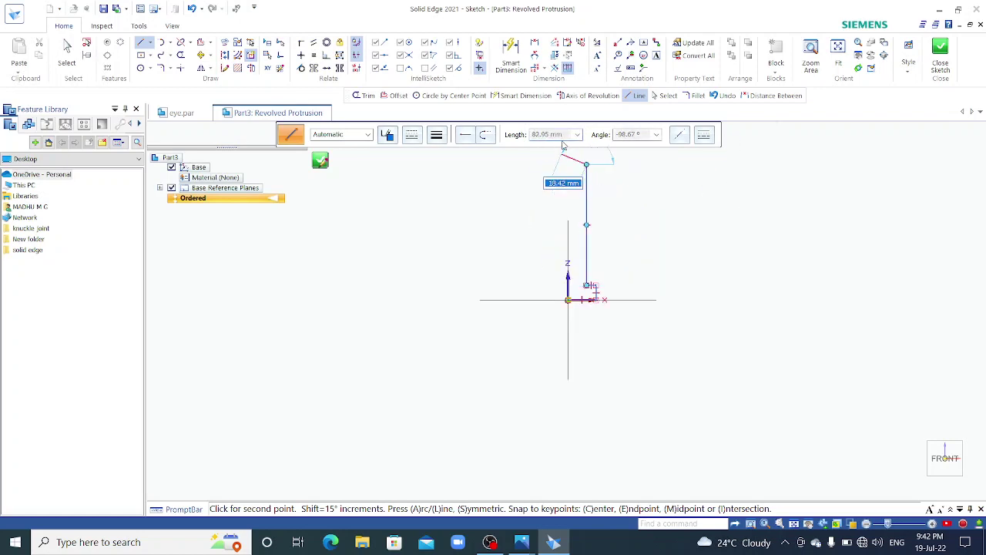
Draw a 25 mm horizontal line from the top of the shank across the Z axis and end the line chain.
{"action": "type", "text": "25"}
{"action": "key", "text": "Return"}
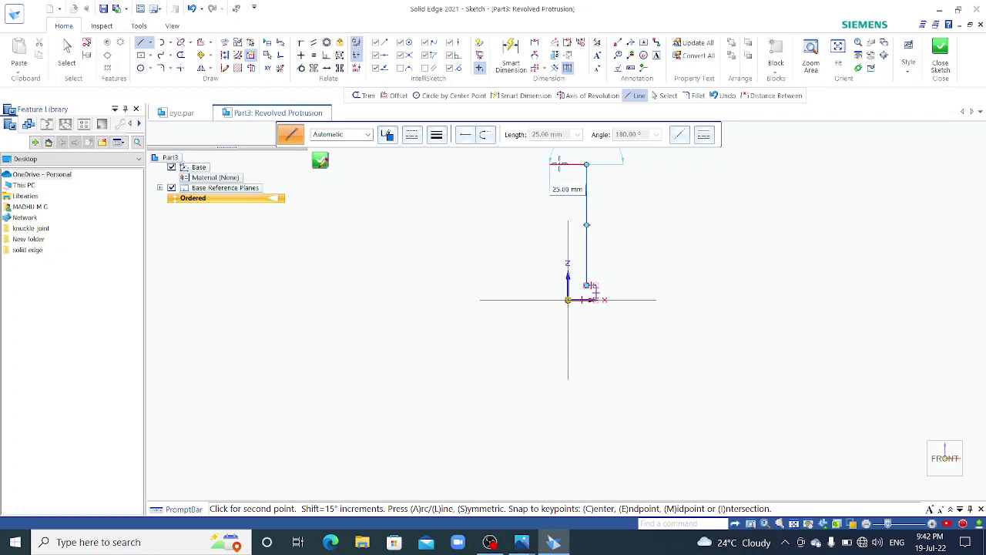
{"action": "left_click", "coordinate": [549, 165]}
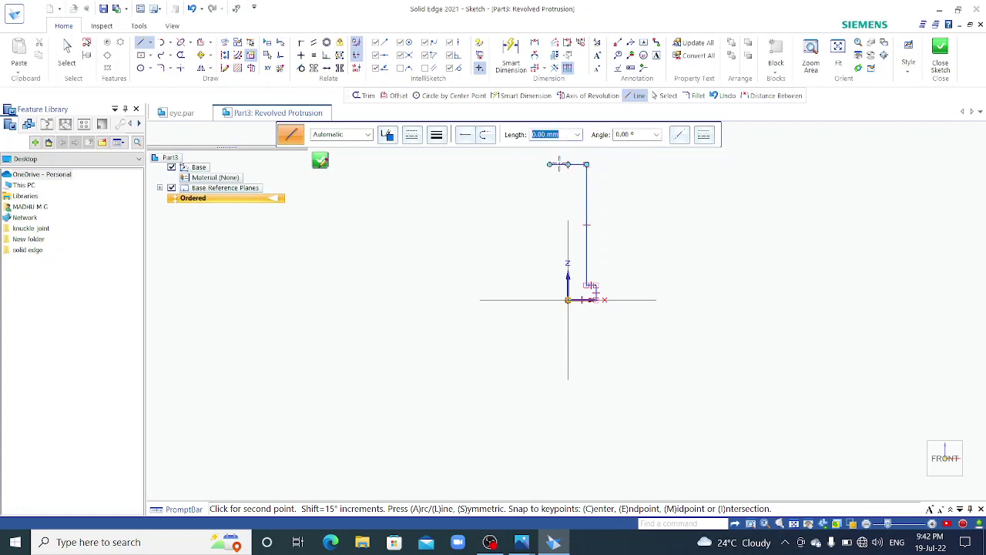
{"action": "right_click", "coordinate": [501, 210]}
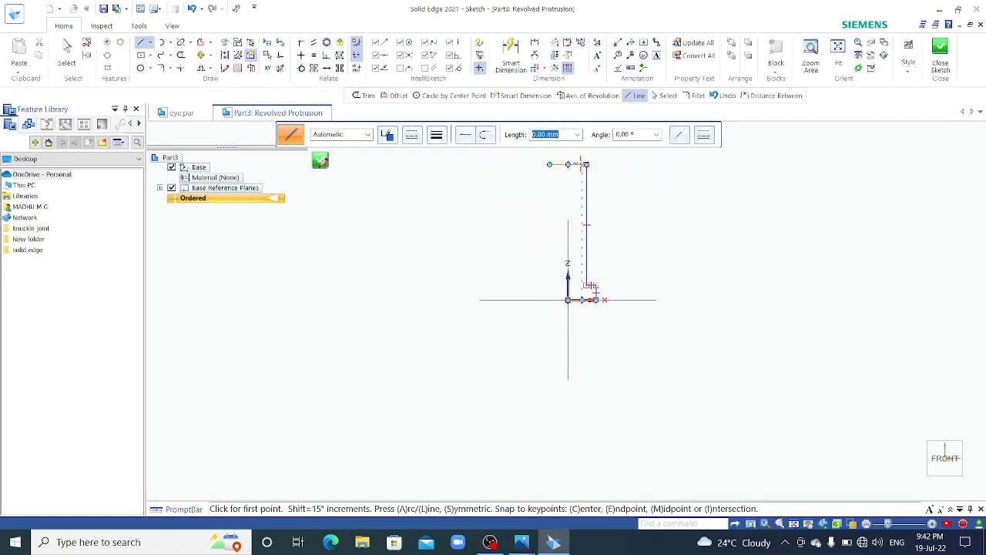
Draw a vertical line from the midpoint of the 25 mm line down to the origin and trim the overhang beyond it.
{"action": "left_click", "coordinate": [142, 43]}
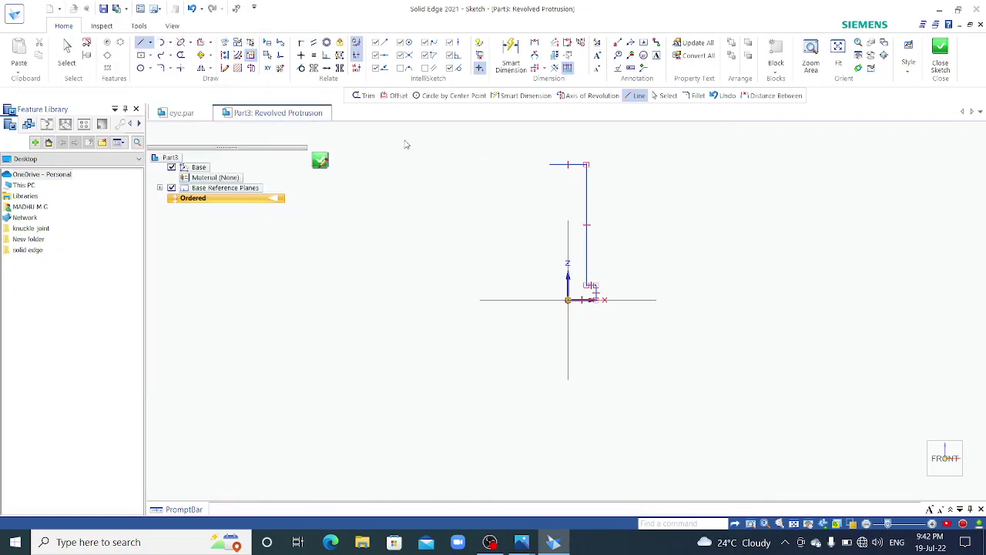
{"action": "left_click", "coordinate": [568, 164]}
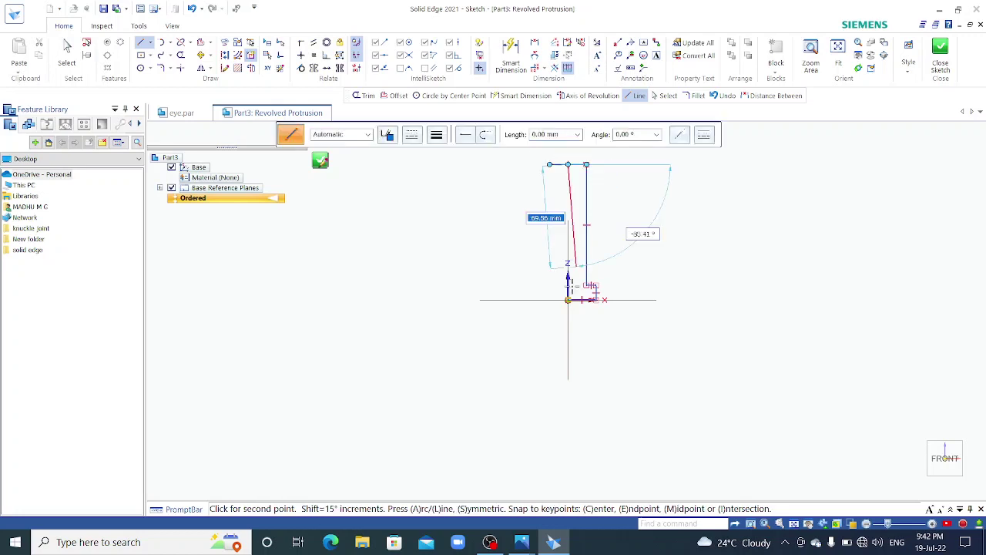
{"action": "left_click", "coordinate": [568, 300]}
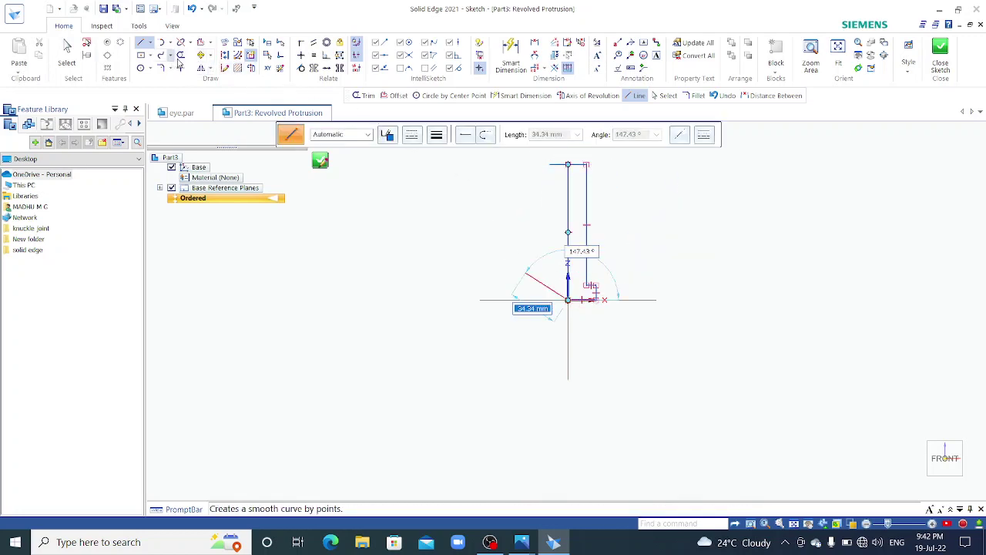
{"action": "left_click", "coordinate": [180, 55]}
{"action": "left_click_drag", "start_coordinate": [548, 171], "coordinate": [555, 158]}
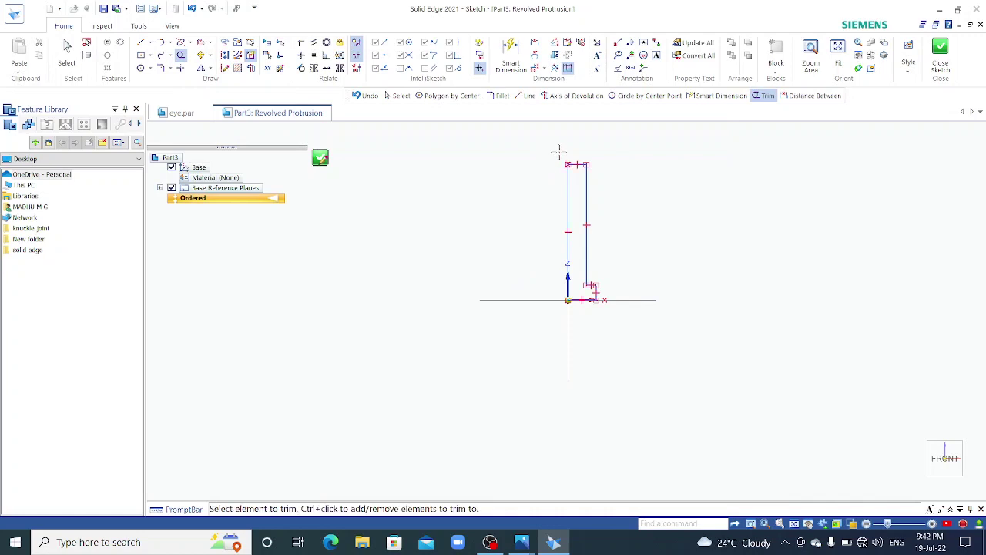
Trim away the vertical line on the Z axis and try to close the revolve profile sketch.
{"action": "scroll", "coordinate": [623, 159], "scroll_direction": "up", "scroll_amount": 2}
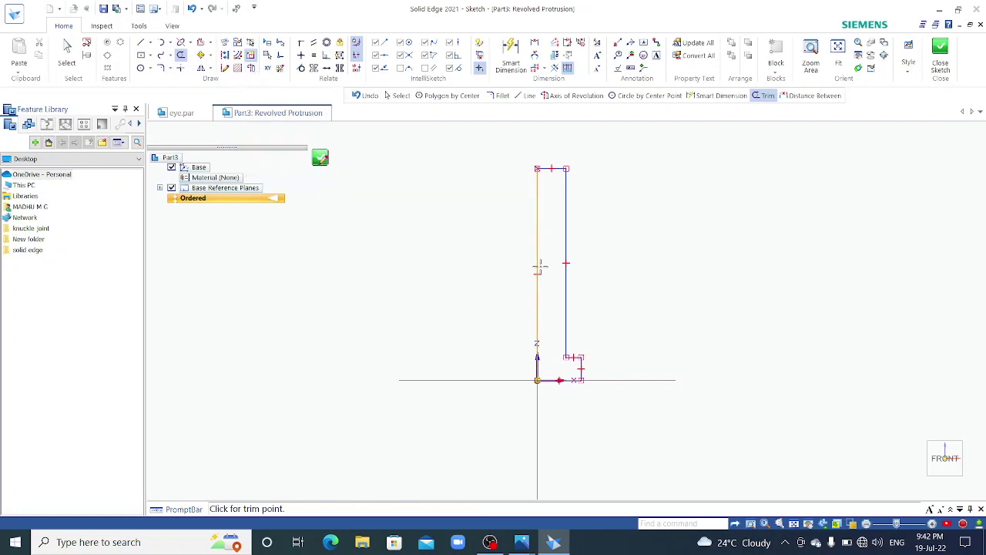
{"action": "left_click", "coordinate": [537, 235]}
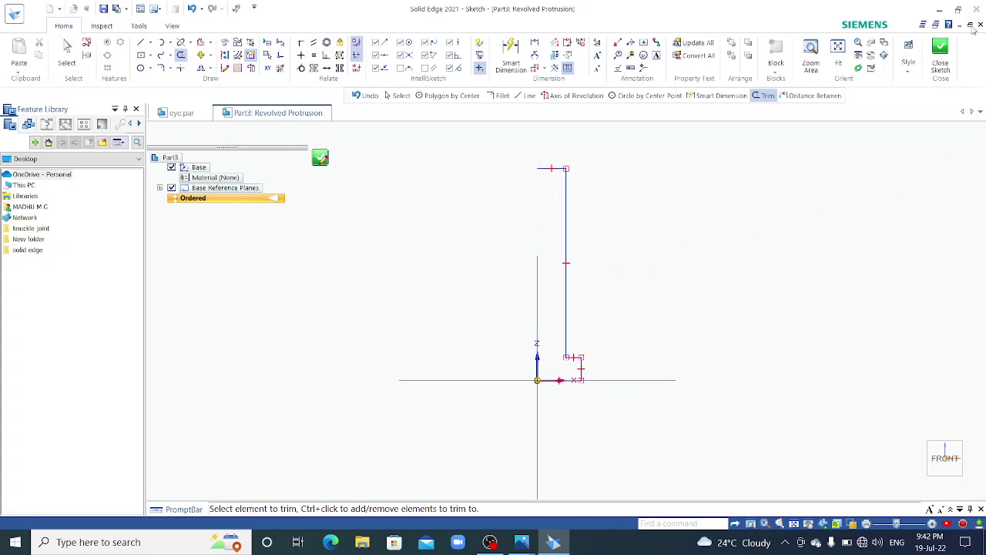
{"action": "left_click", "coordinate": [944, 60]}
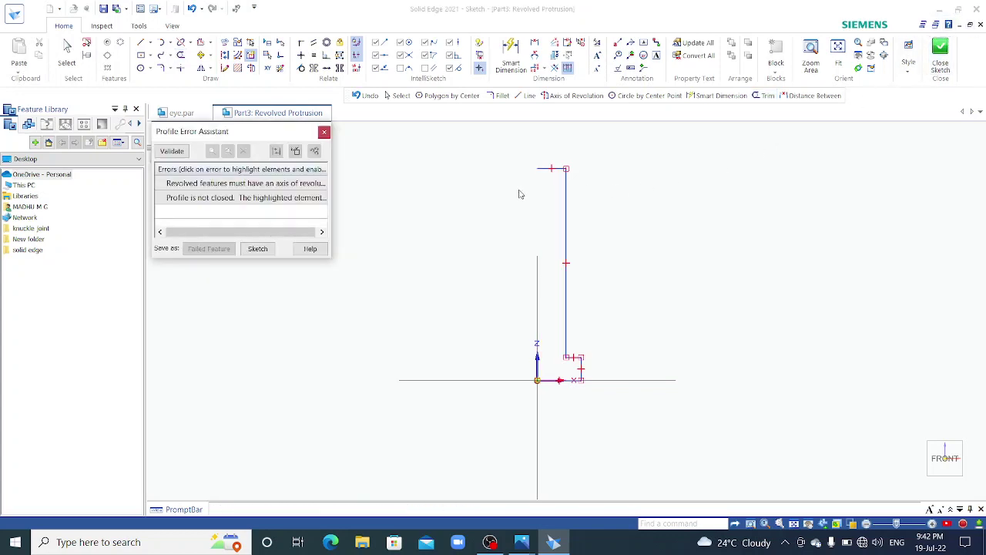
{"action": "left_click", "coordinate": [302, 202]}
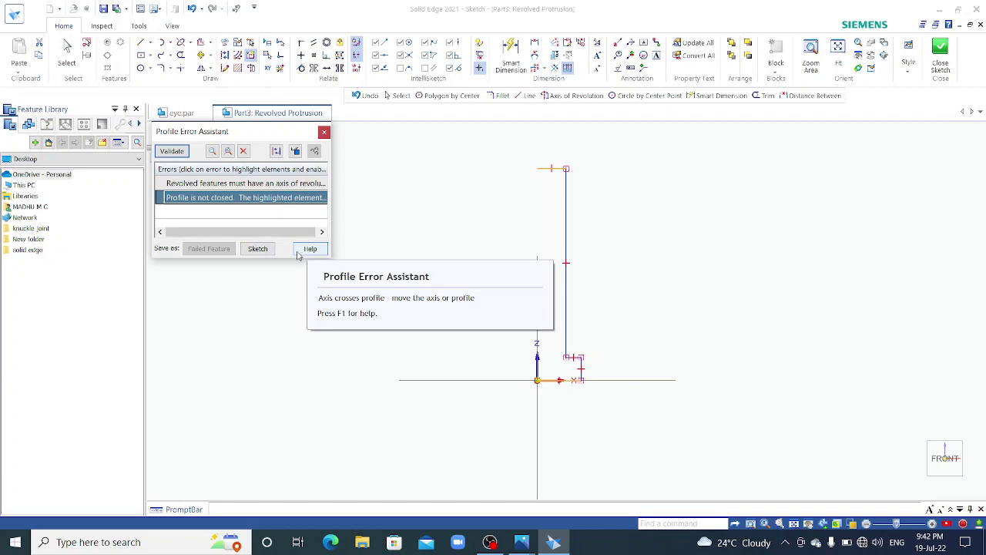
{"action": "left_click", "coordinate": [323, 133]}
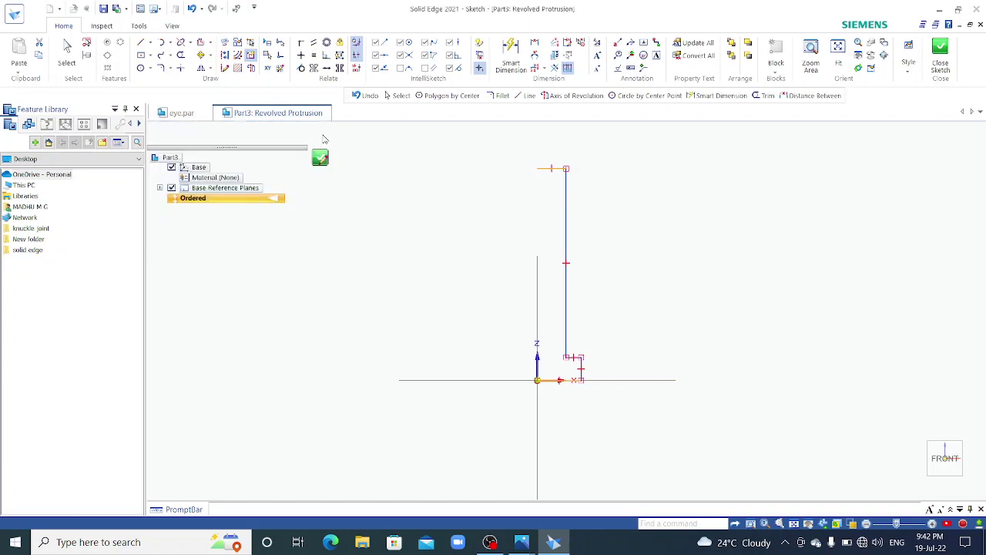
Replace the profile's bottom line with one from the head's lower corner to the origin, and continue it 92 mm up to the top line.
{"action": "left_click_drag", "start_coordinate": [502, 359], "coordinate": [614, 404]}
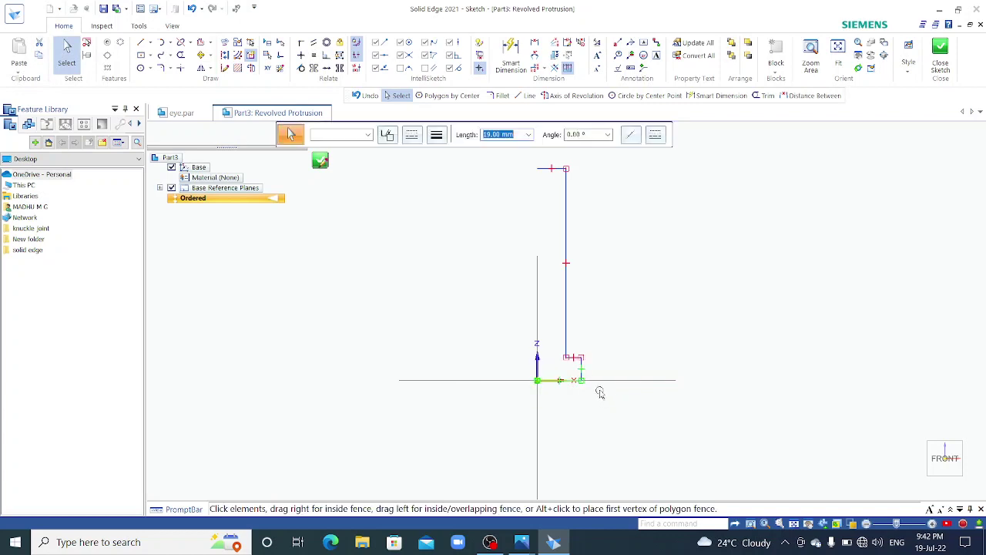
{"action": "left_click", "coordinate": [598, 390]}
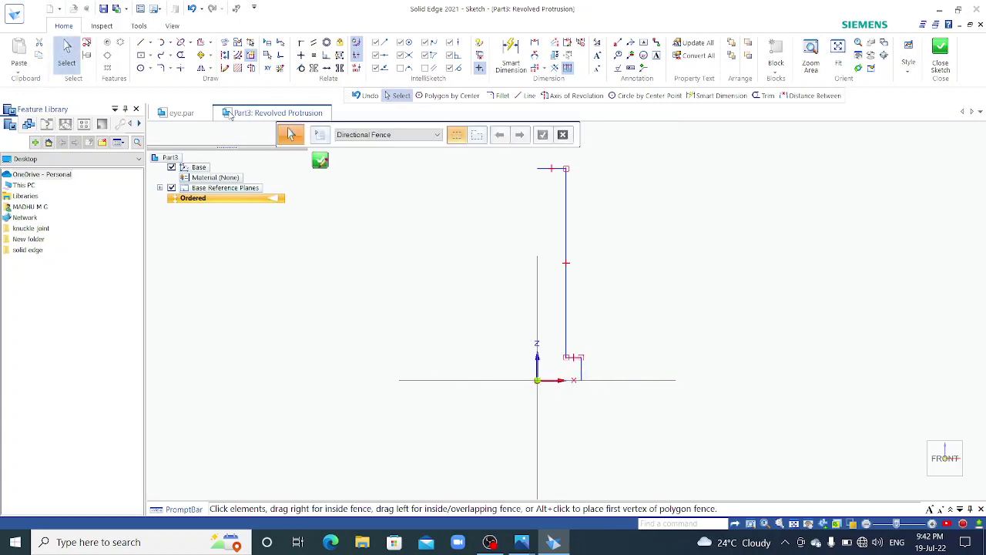
{"action": "left_click", "coordinate": [140, 41]}
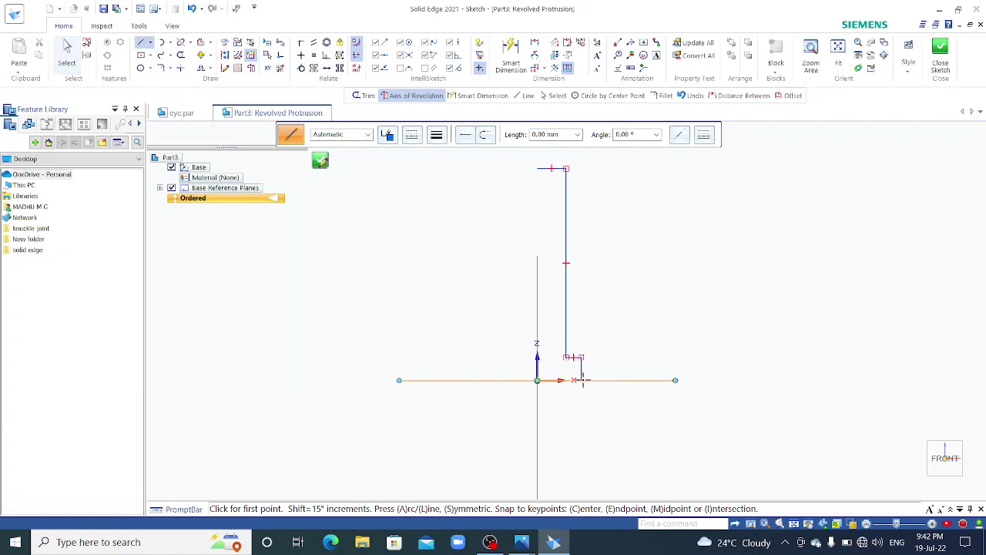
{"action": "scroll", "coordinate": [597, 386], "scroll_direction": "up", "scroll_amount": 5}
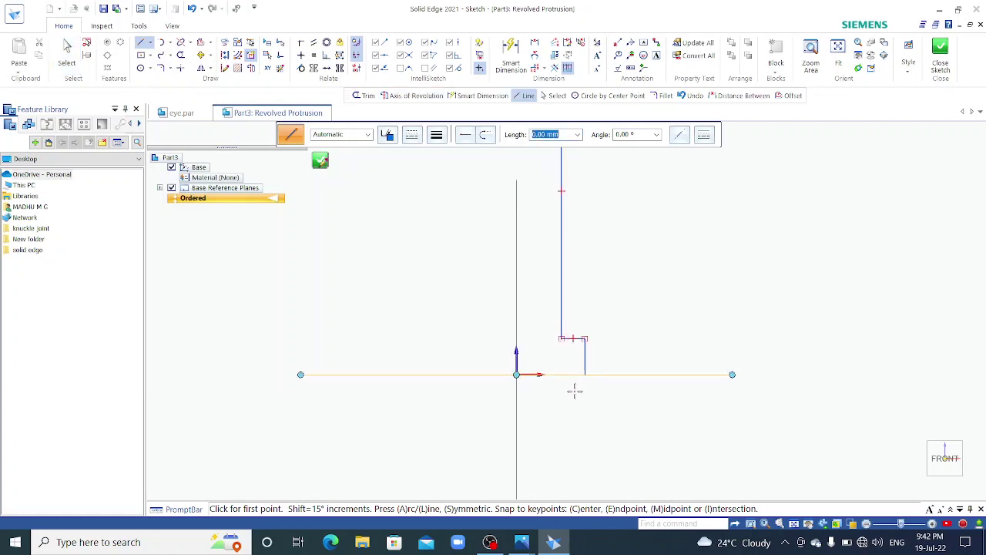
{"action": "left_click", "coordinate": [590, 367]}
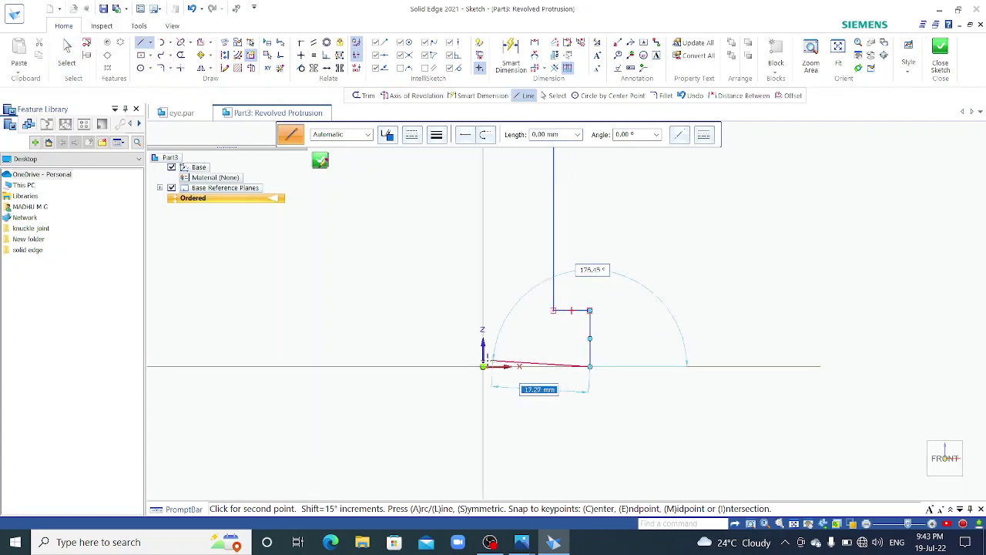
{"action": "scroll", "coordinate": [499, 399], "scroll_direction": "down", "scroll_amount": 5}
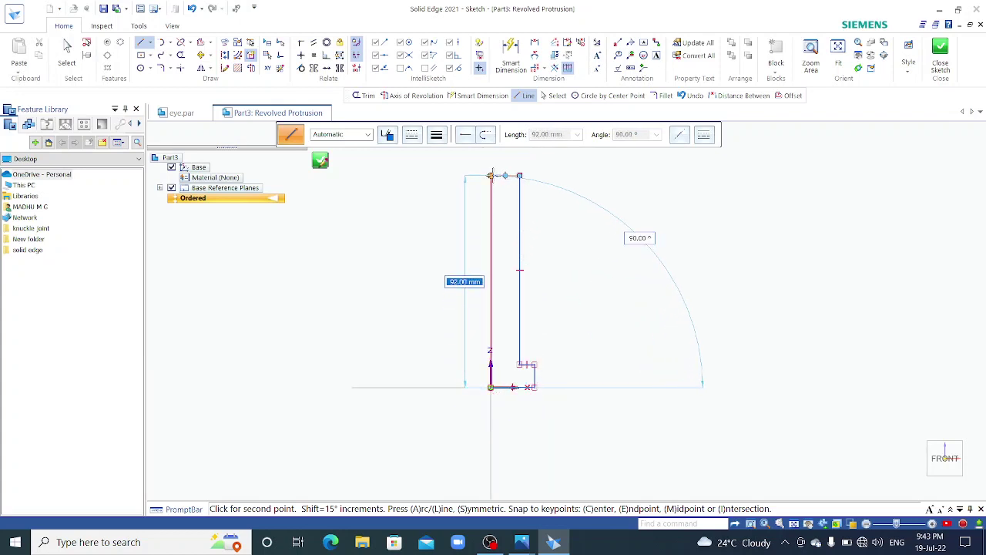
{"action": "left_click", "coordinate": [490, 177]}
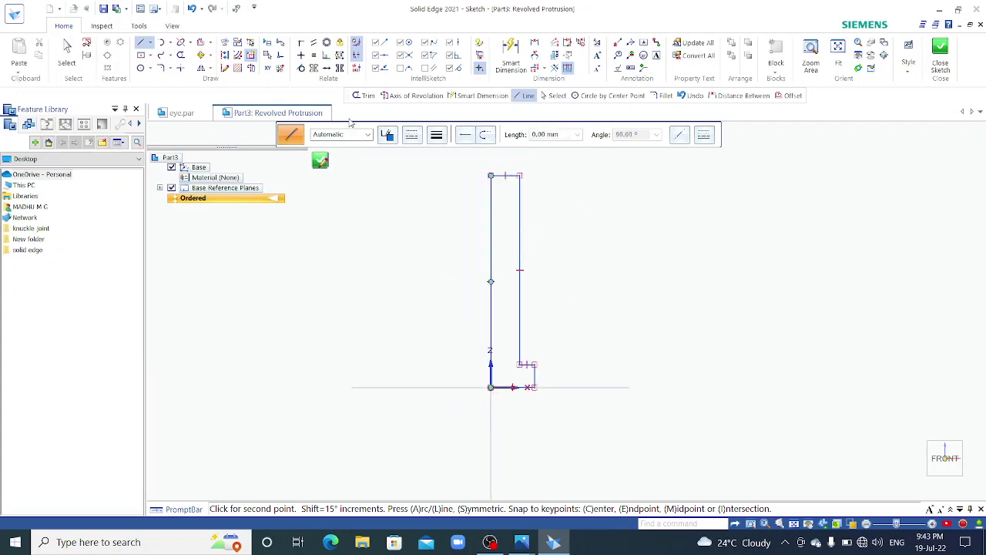
Set the vertical line on the Z axis as the axis of revolution and close the profile sketch.
{"action": "left_click", "coordinate": [251, 68]}
{"action": "left_click", "coordinate": [491, 213]}
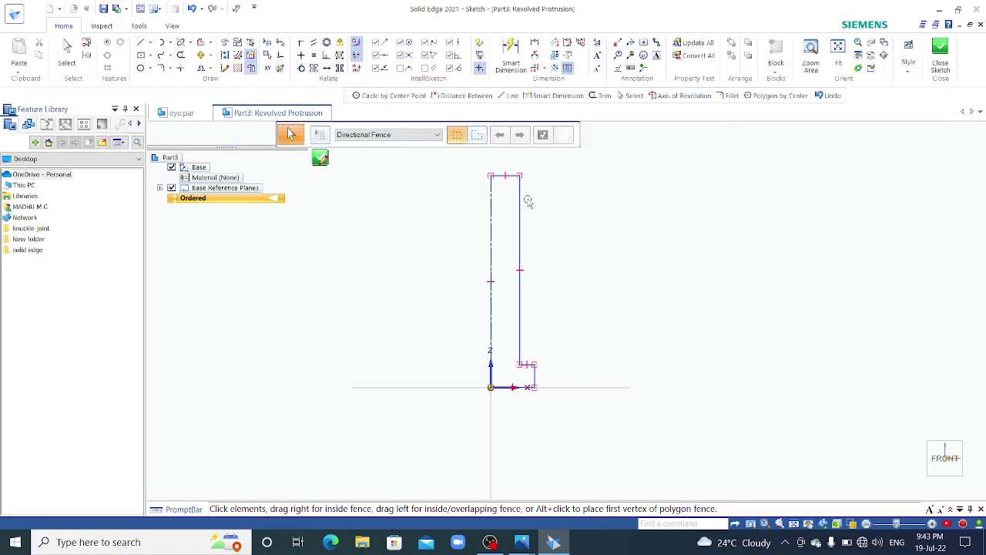
{"action": "left_click", "coordinate": [941, 48]}
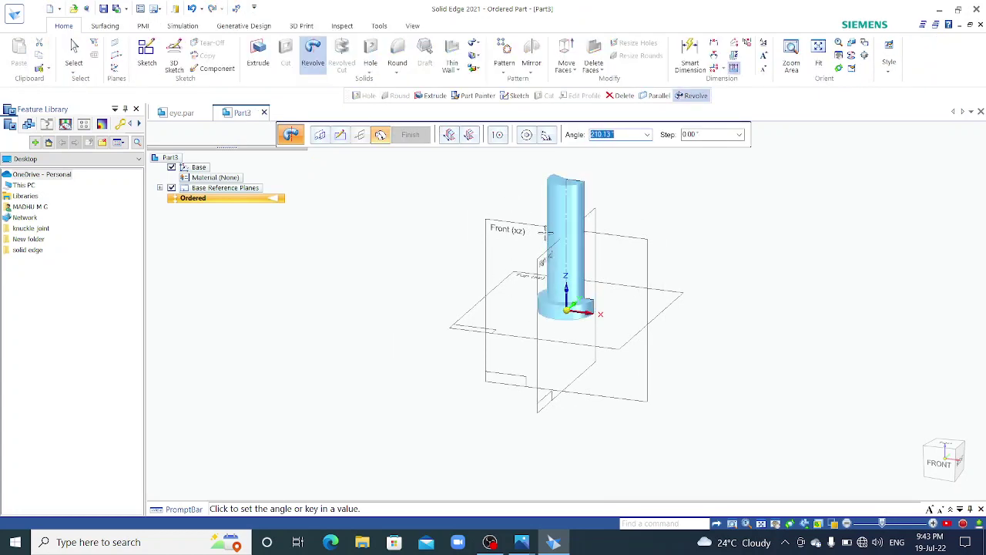
Revolve the pin profile by 360° and finish the protrusion.
{"action": "type", "text": "360"}
{"action": "key", "text": "Return"}
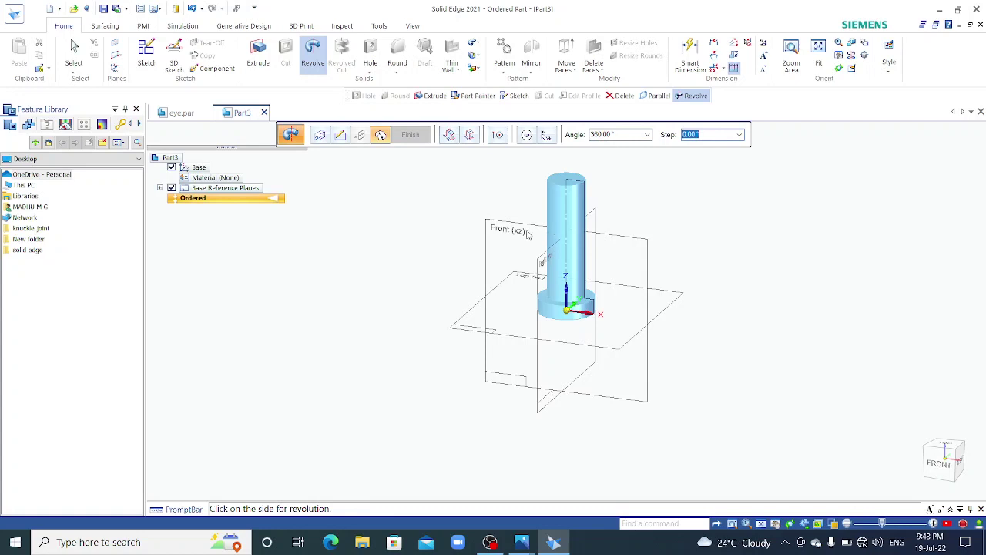
{"action": "left_click", "coordinate": [497, 204]}
{"action": "left_click", "coordinate": [410, 135]}
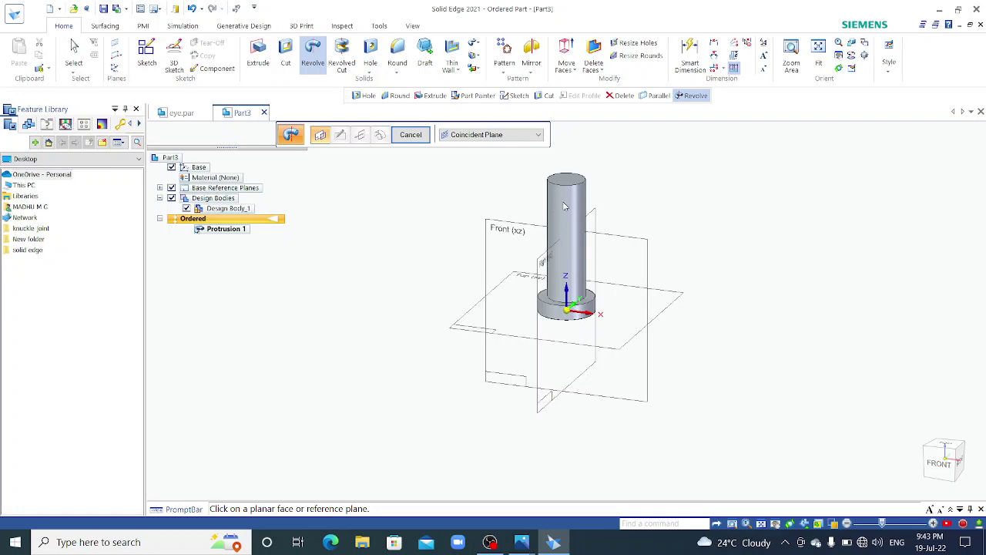
Create a parallel plane 12.5 mm in front of the Front (xz) plane.
{"action": "middle_click_drag", "start_coordinate": [654, 201], "coordinate": [621, 237]}
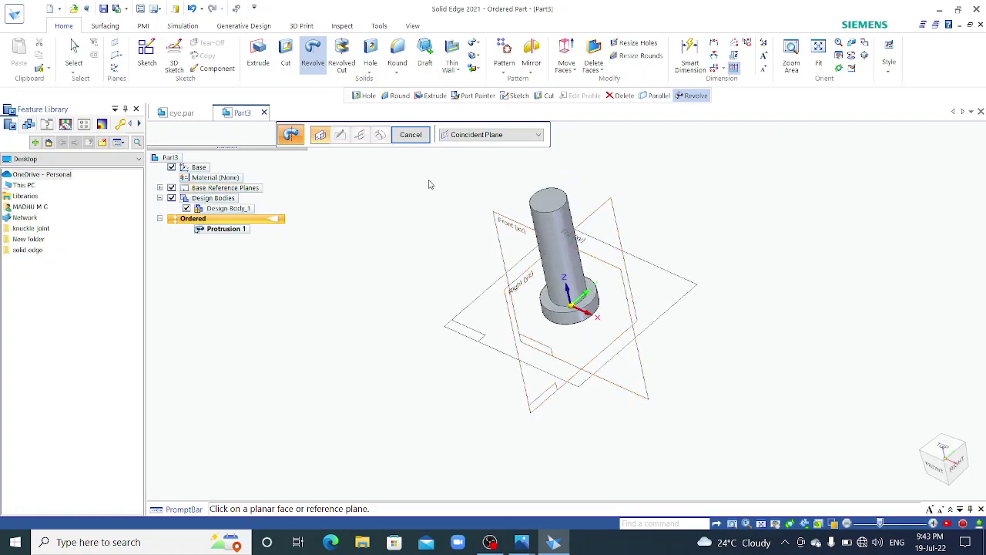
{"action": "left_click", "coordinate": [124, 60]}
{"action": "left_click", "coordinate": [127, 70]}
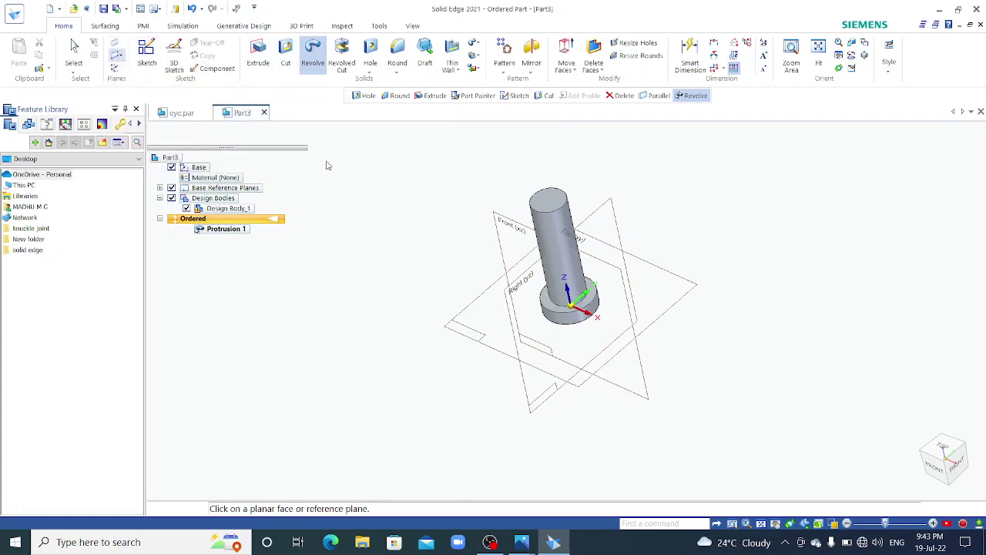
{"action": "left_click", "coordinate": [505, 222]}
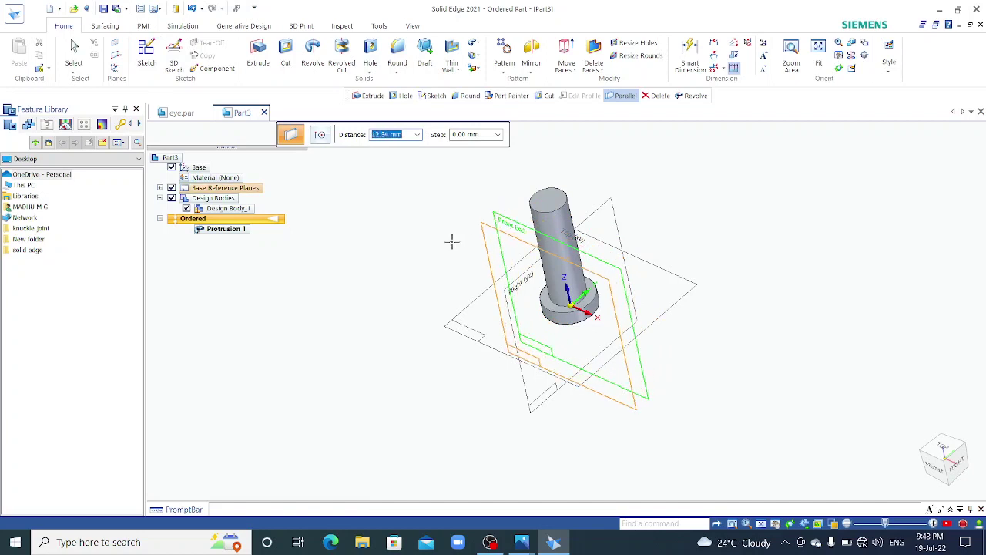
{"action": "type", "text": "12.5"}
{"action": "key", "text": "Tab"}
{"action": "left_click", "coordinate": [453, 246]}
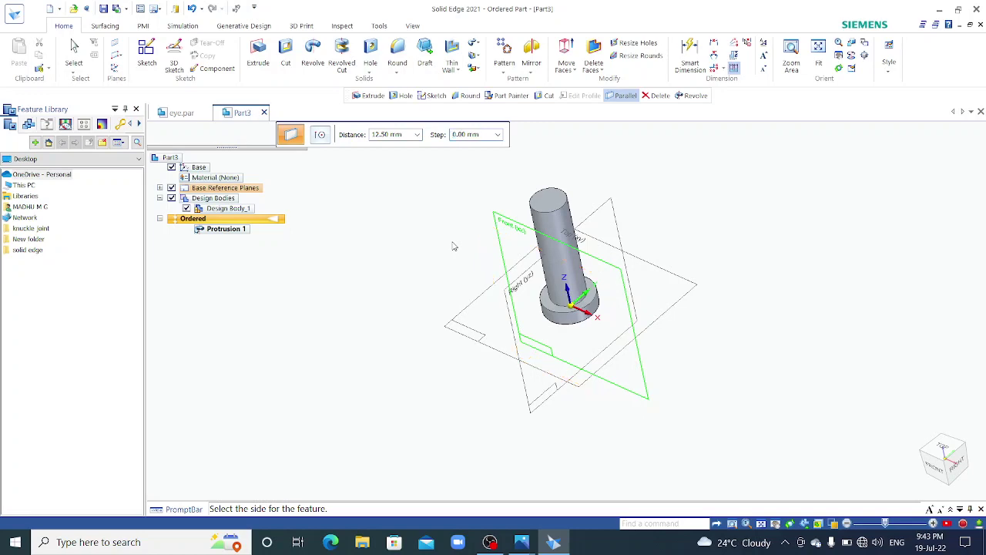
Start a hole on the new parallel plane and choose the tapered type with its diameter defined at the wide end.
{"action": "left_click", "coordinate": [370, 51]}
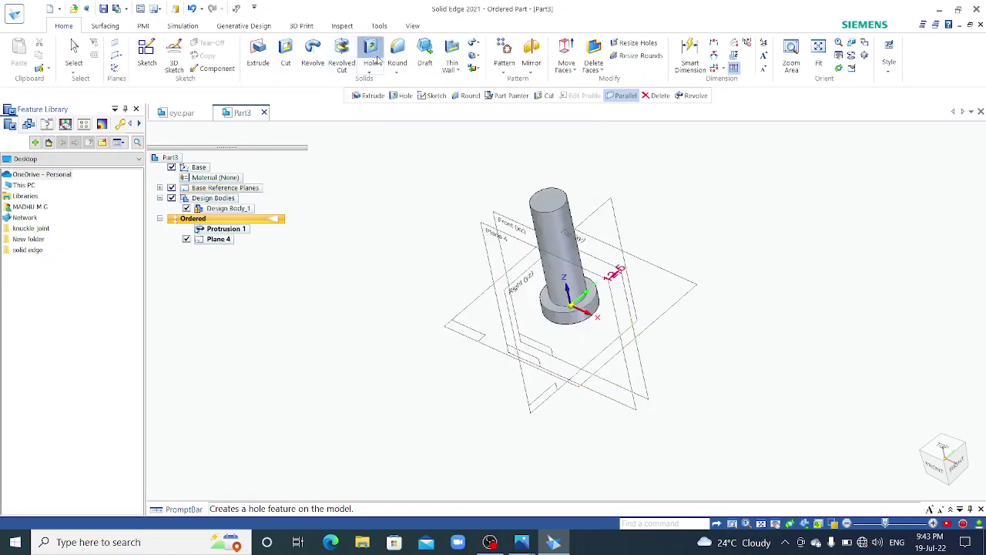
{"action": "left_click", "coordinate": [484, 232]}
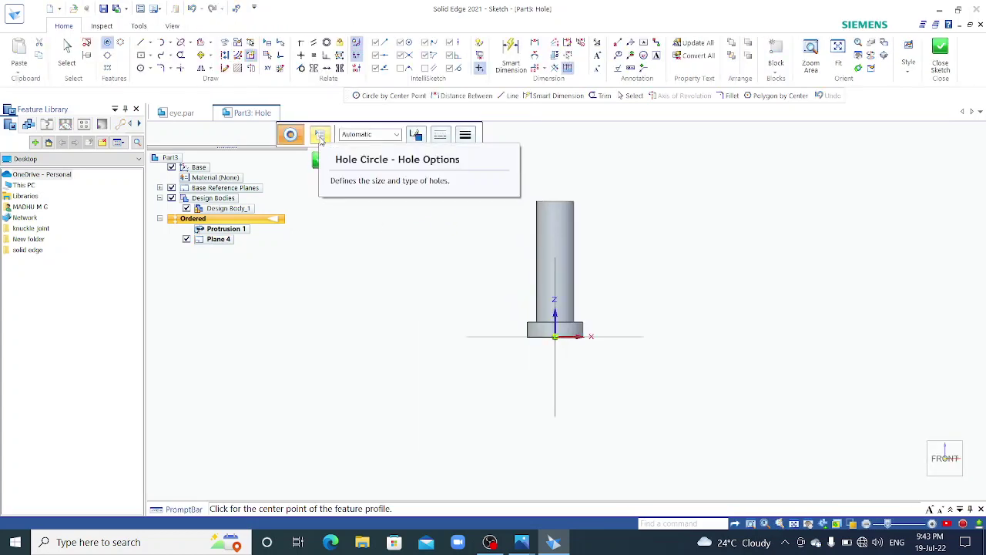
{"action": "left_click", "coordinate": [320, 137]}
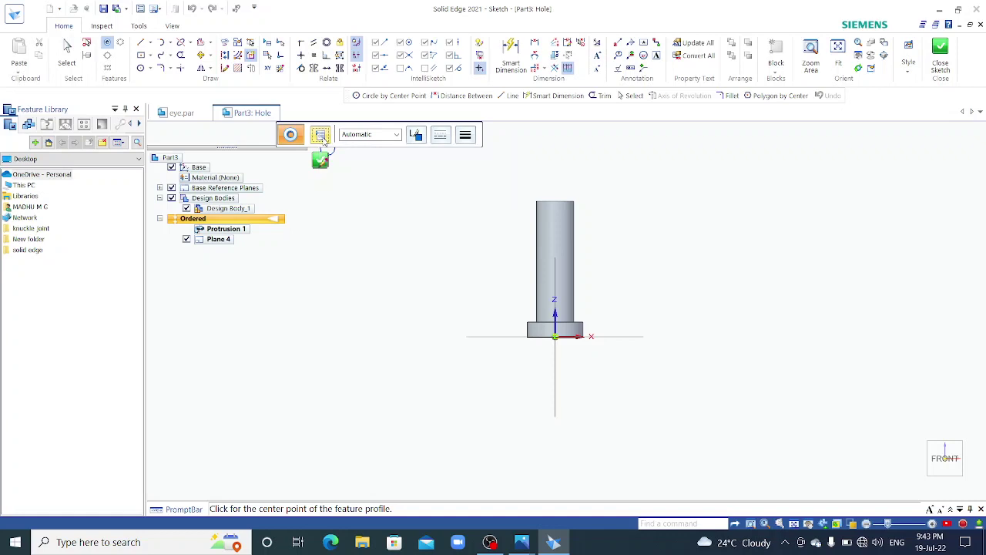
{"action": "left_click", "coordinate": [321, 137]}
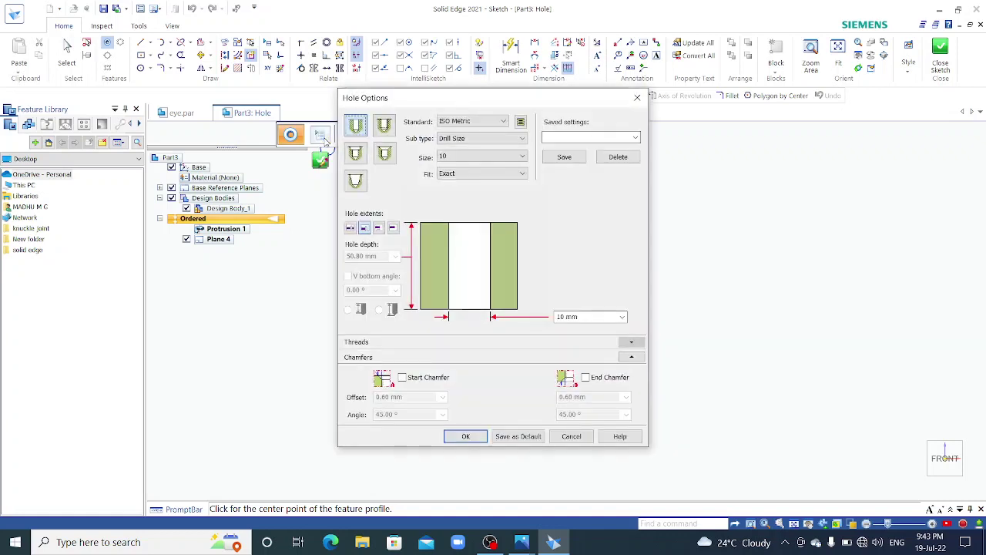
{"action": "left_click", "coordinate": [355, 181]}
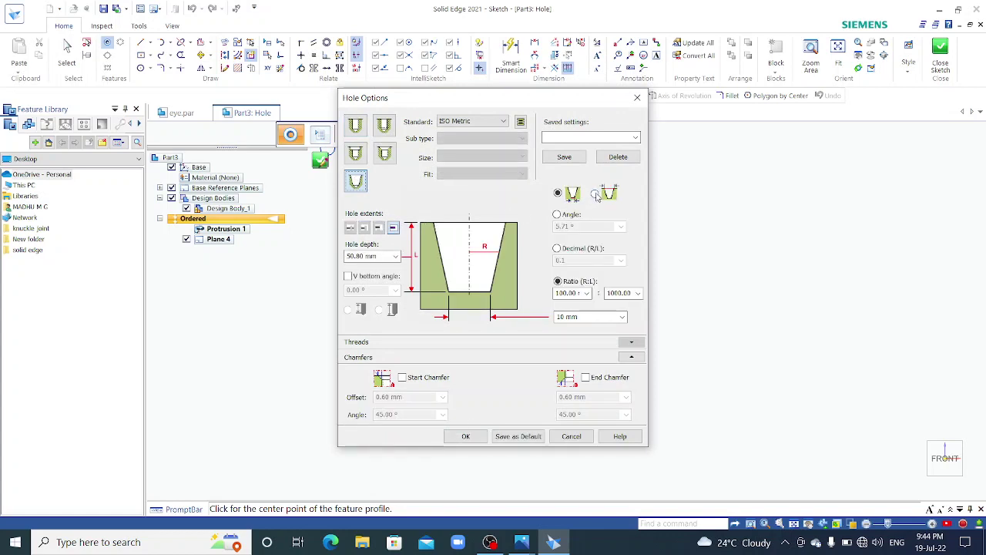
{"action": "left_click", "coordinate": [595, 194]}
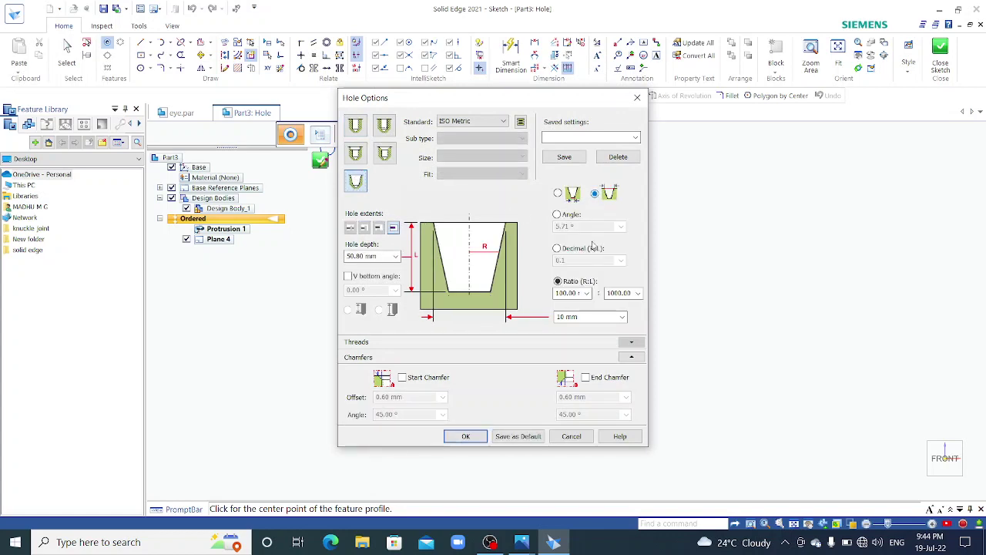
Set the tapered hole's diameter to 5 mm and its R:L ratio to 1:50, and accept the hole options.
{"action": "double_click", "coordinate": [573, 316]}
{"action": "type", "text": "5"}
{"action": "double_click", "coordinate": [574, 293]}
{"action": "type", "text": "1"}
{"action": "key", "text": "Tab"}
{"action": "type", "text": "50"}
{"action": "key", "text": "Tab"}
{"action": "type", "text": "2"}
{"action": "left_click", "coordinate": [465, 436]}
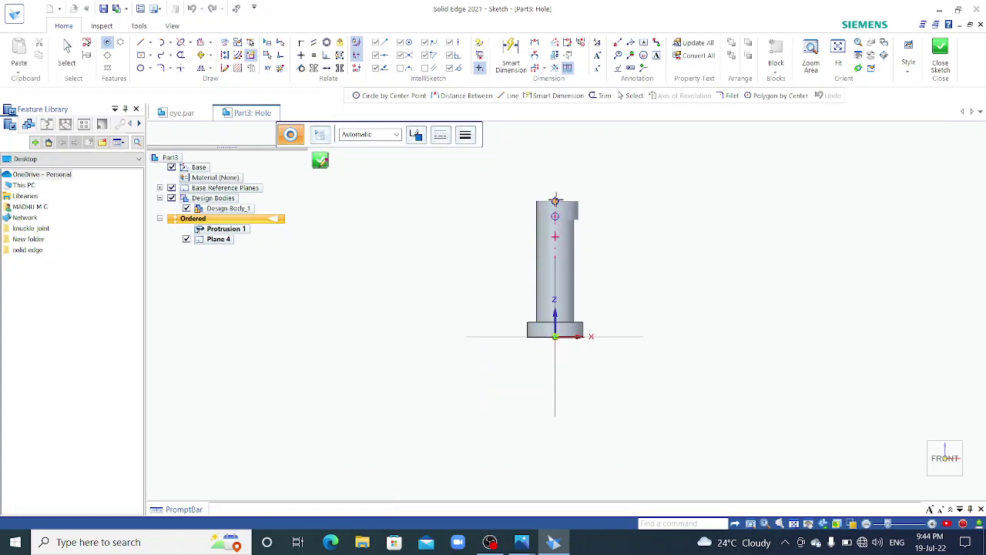
Place the hole circle on the pin's centreline below the top edge and dimension its centre 11.5 mm from that edge.
{"action": "scroll", "coordinate": [555, 200], "scroll_direction": "up", "scroll_amount": 5}
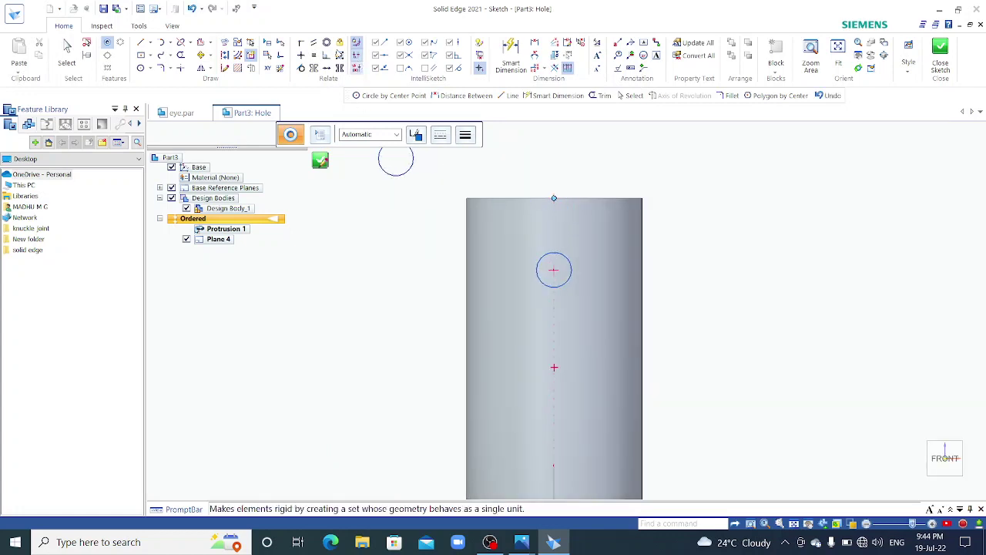
{"action": "left_click", "coordinate": [547, 254]}
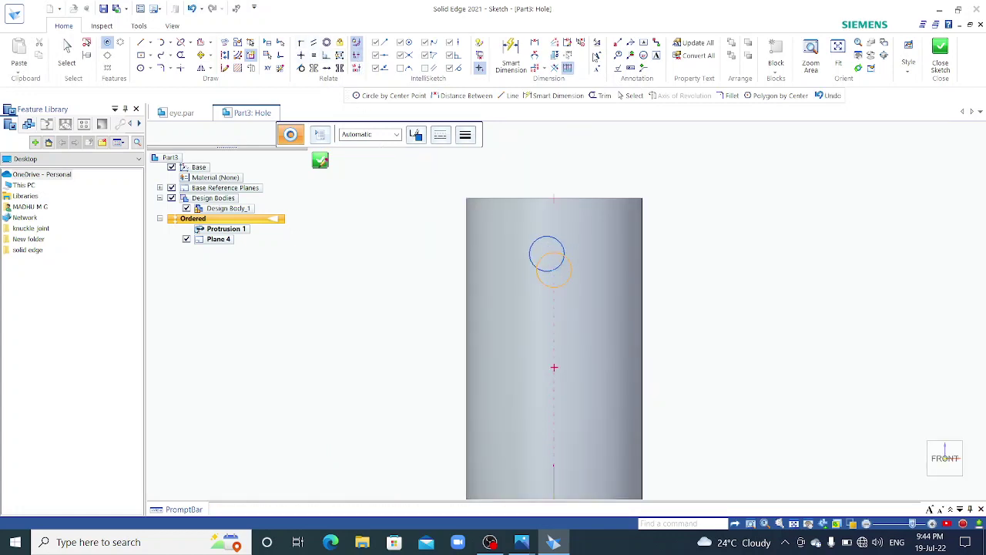
{"action": "left_click", "coordinate": [534, 44]}
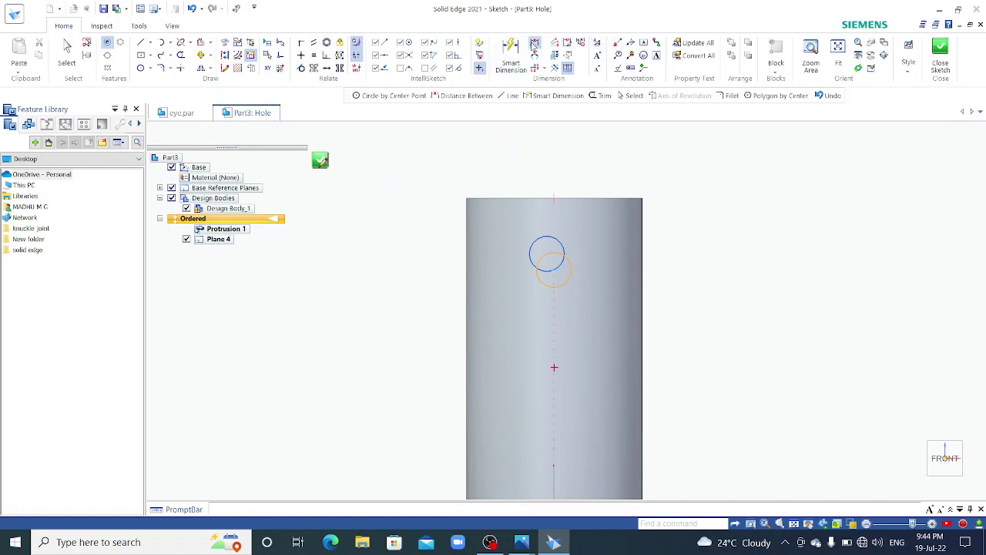
{"action": "left_click", "coordinate": [576, 199]}
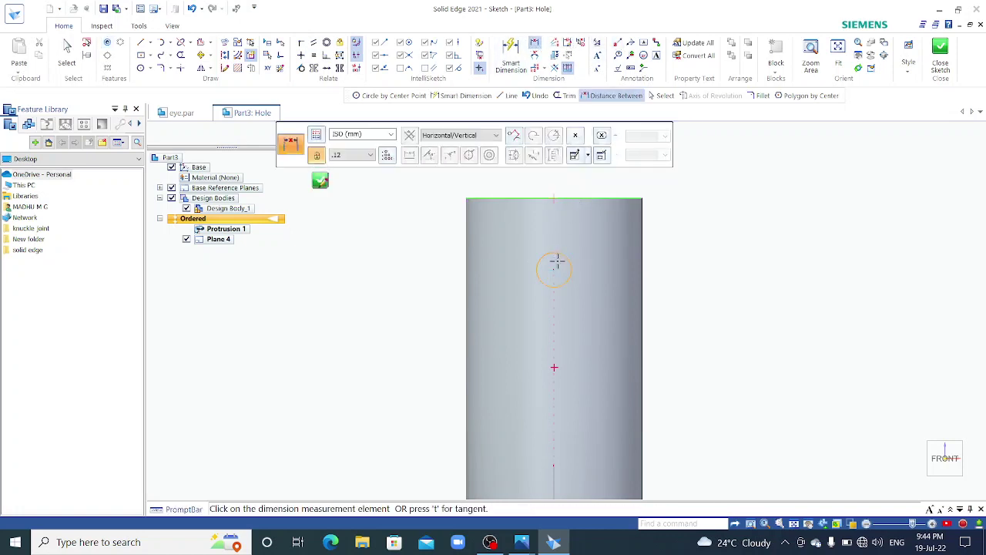
{"action": "left_click", "coordinate": [570, 271]}
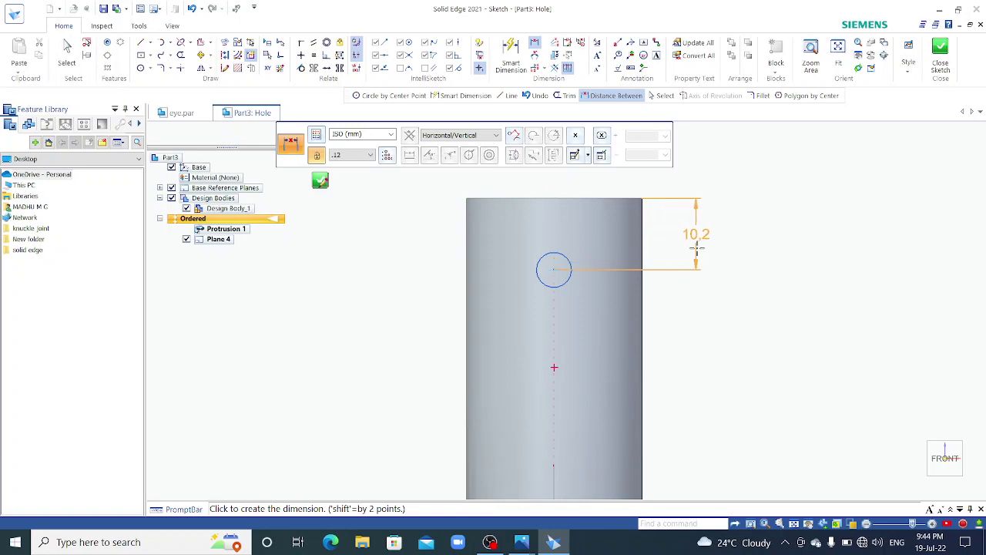
{"action": "left_click", "coordinate": [709, 245]}
{"action": "type", "text": "11.5"}
{"action": "key", "text": "Return"}
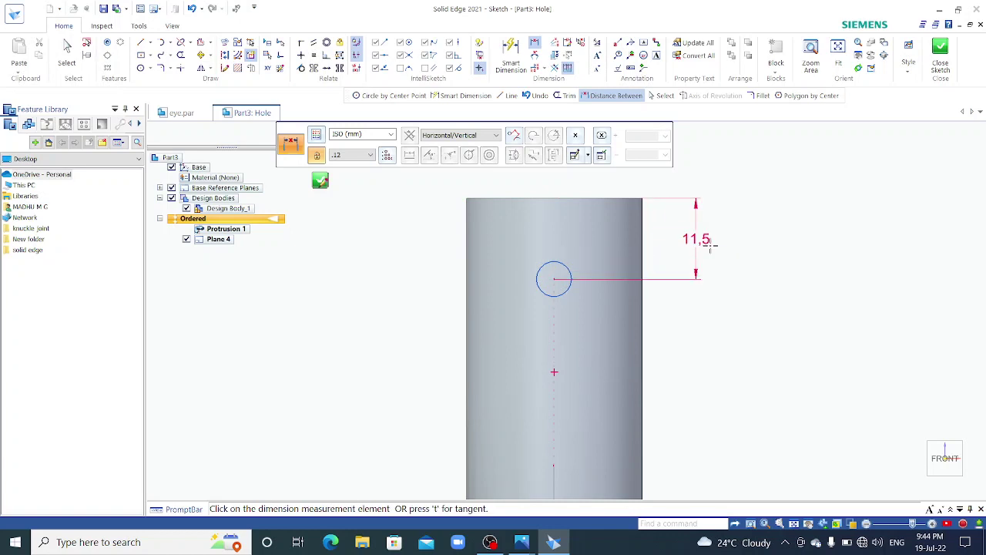
Close the hole sketch and finish the hole feature through the pin's shank.
{"action": "scroll", "coordinate": [771, 230], "scroll_direction": "down", "scroll_amount": 4}
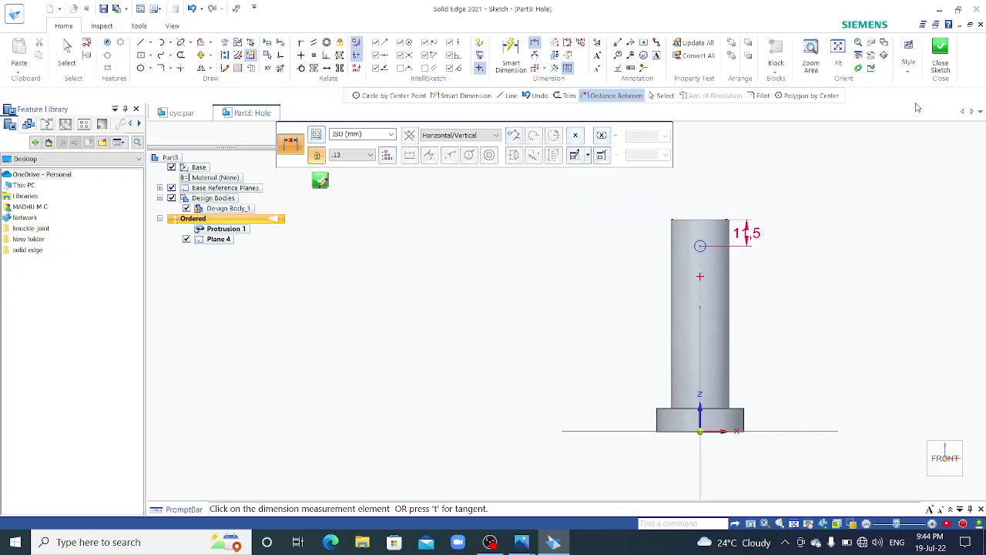
{"action": "left_click", "coordinate": [941, 53]}
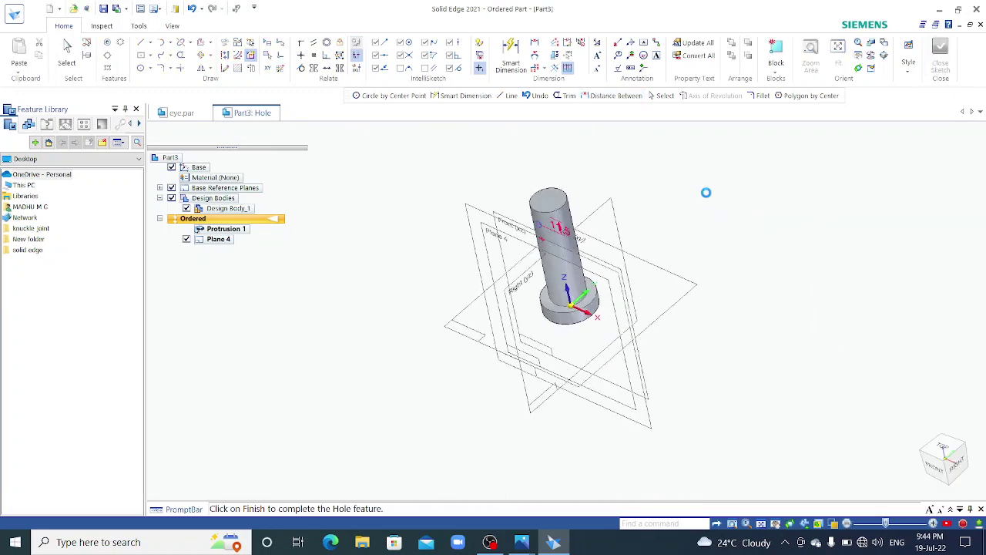
{"action": "left_click", "coordinate": [445, 135]}
{"action": "middle_click_drag", "start_coordinate": [476, 192], "coordinate": [617, 139]}
{"action": "key", "text": "ctrl+i"}
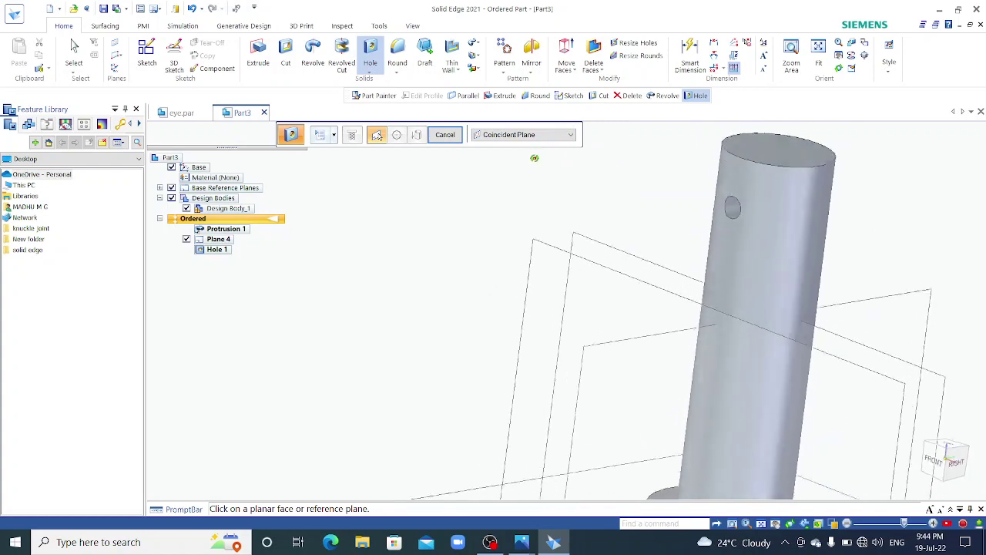
Paint the pin's design body with the Yellow (dull) style using Part Painter.
{"action": "left_click", "coordinate": [412, 26]}
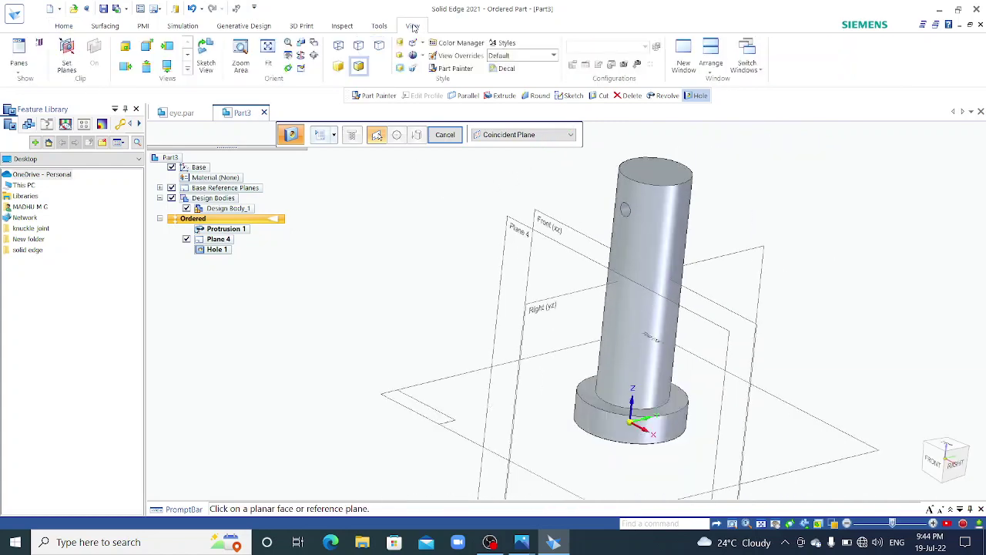
{"action": "left_click", "coordinate": [453, 68]}
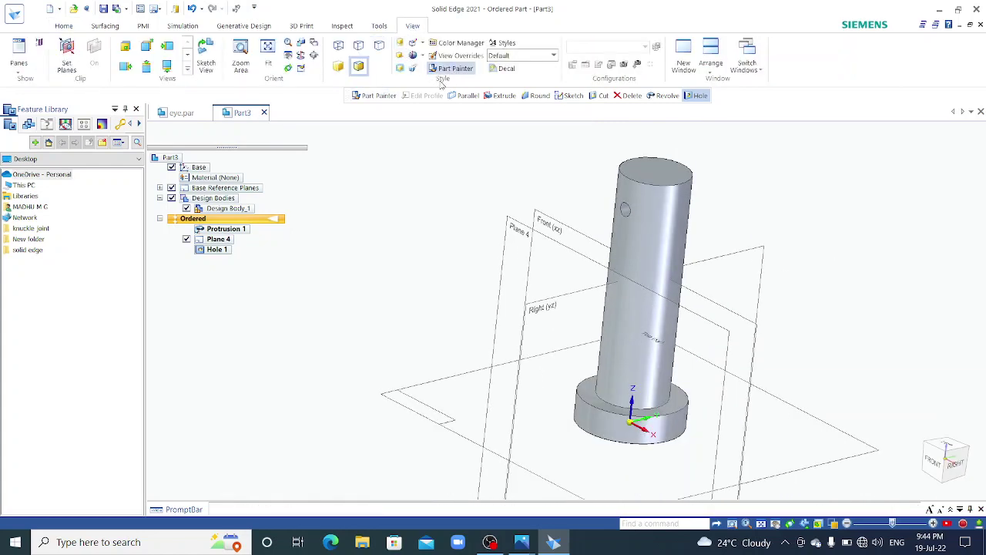
{"action": "left_click", "coordinate": [352, 135]}
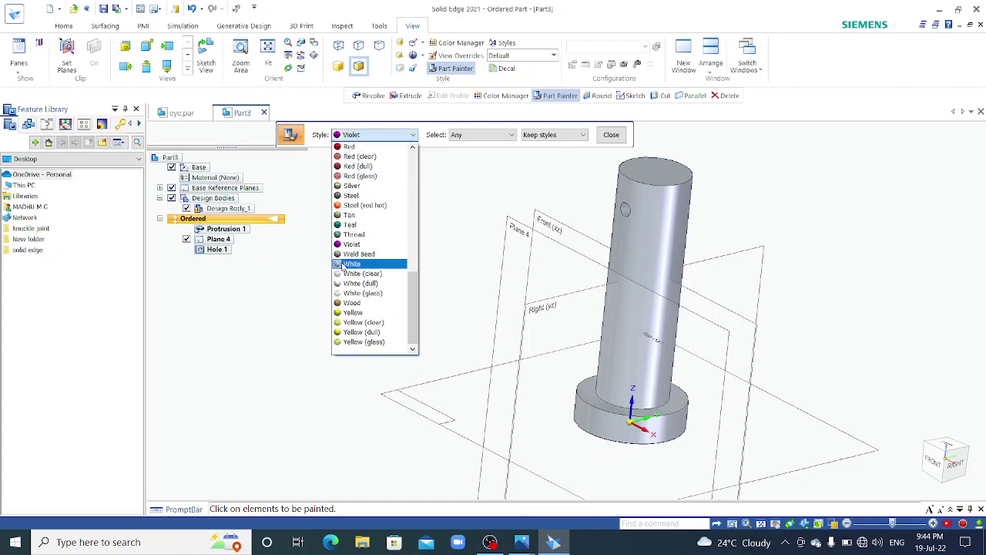
{"action": "left_click", "coordinate": [359, 332]}
{"action": "left_click", "coordinate": [630, 238]}
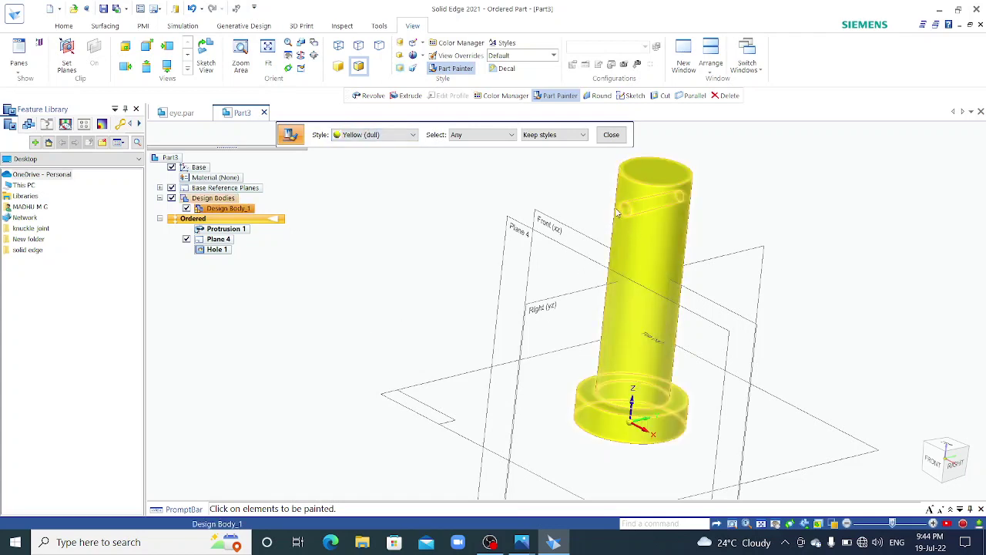
Leave the Part Painter and save the part as pin in the knuckle joint folder.
{"action": "key", "text": "Escape"}
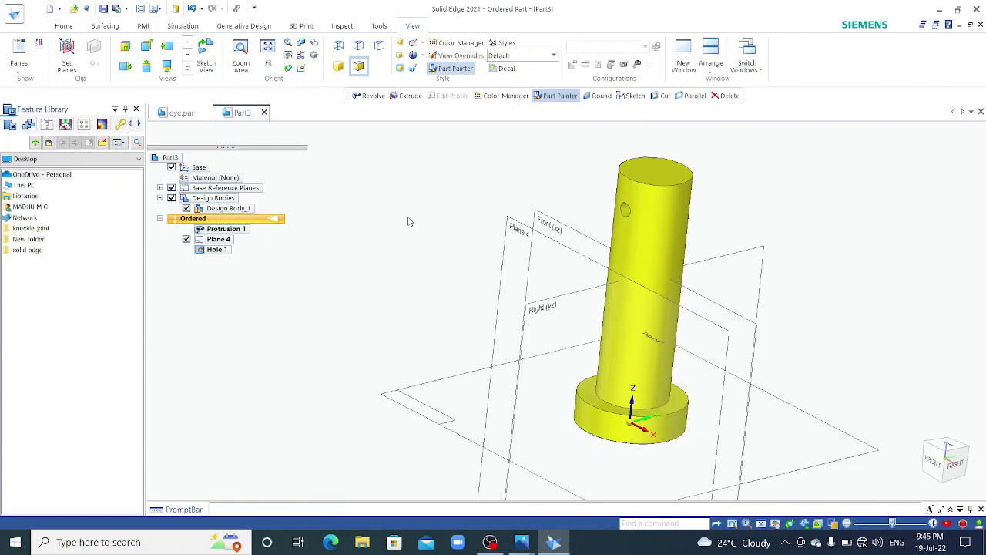
{"action": "key", "text": "ctrl+s"}
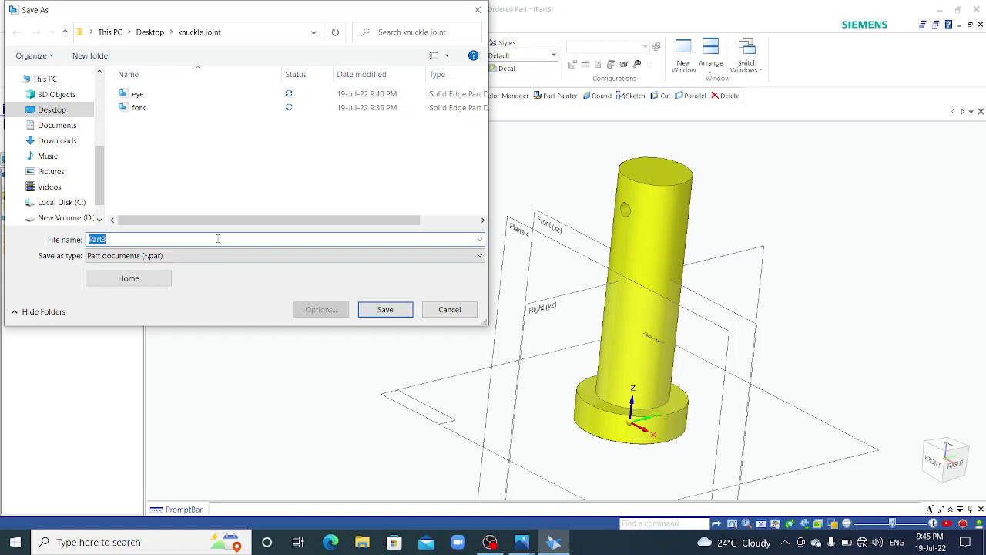
{"action": "type", "text": "pin"}
{"action": "left_click", "coordinate": [373, 309]}
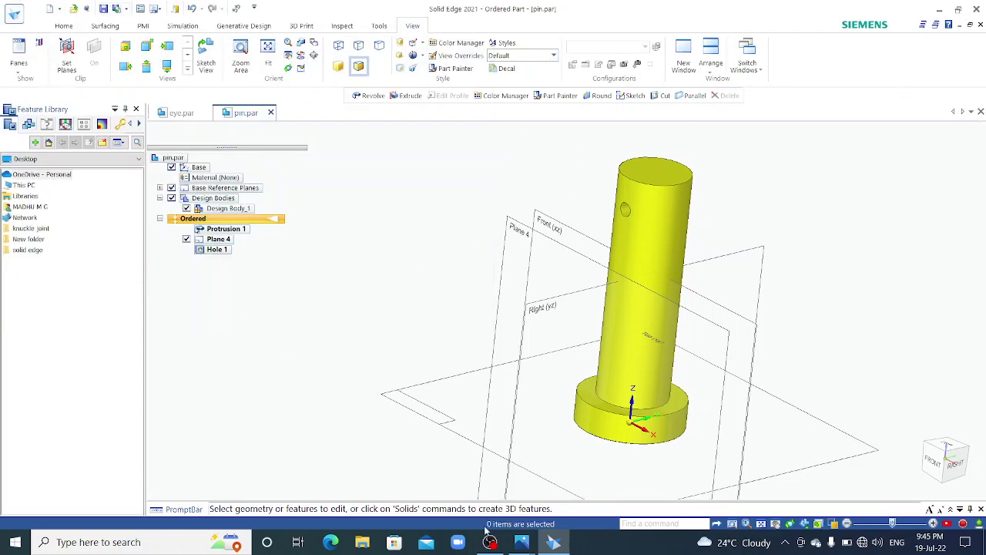
Check the collar's dimensions in the reference drawing, then create a new part from the iso metric part.par template.
{"action": "mouse_move", "coordinate": [530, 543]}
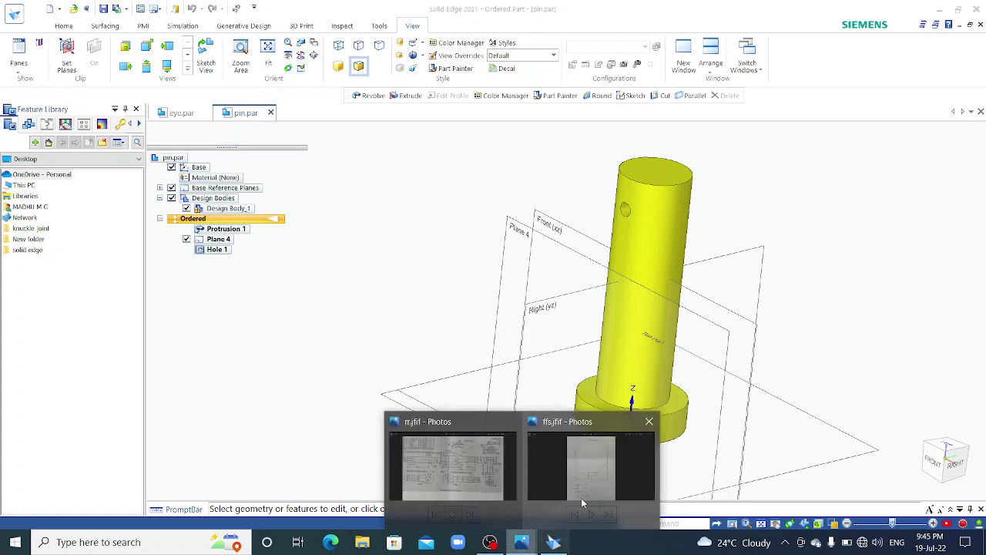
{"action": "left_click", "coordinate": [587, 477]}
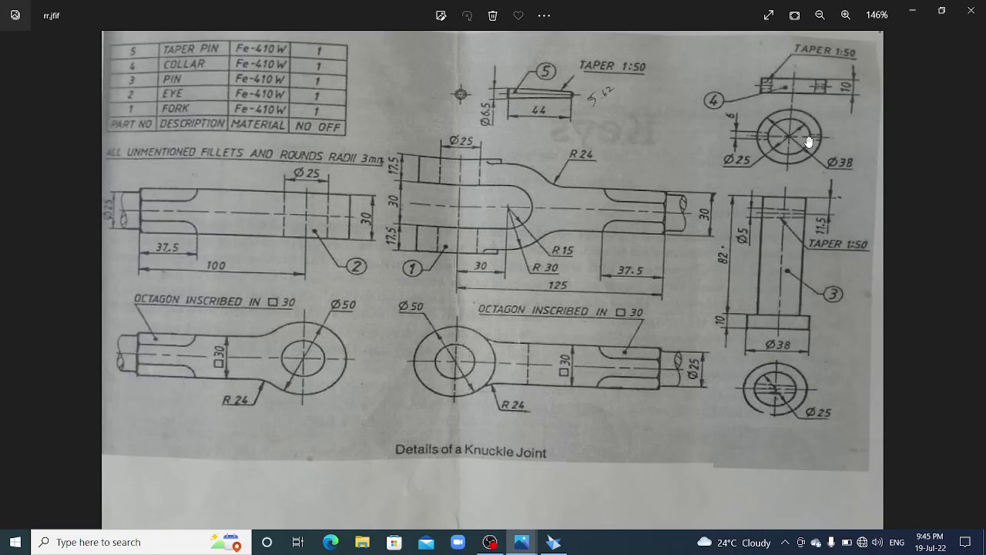
{"action": "left_click", "coordinate": [553, 542]}
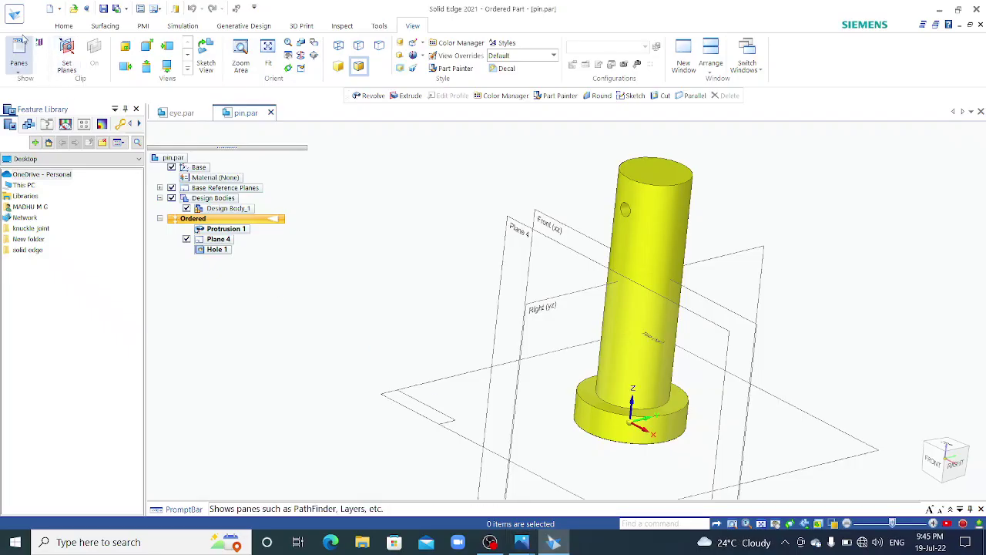
{"action": "left_click", "coordinate": [30, 65]}
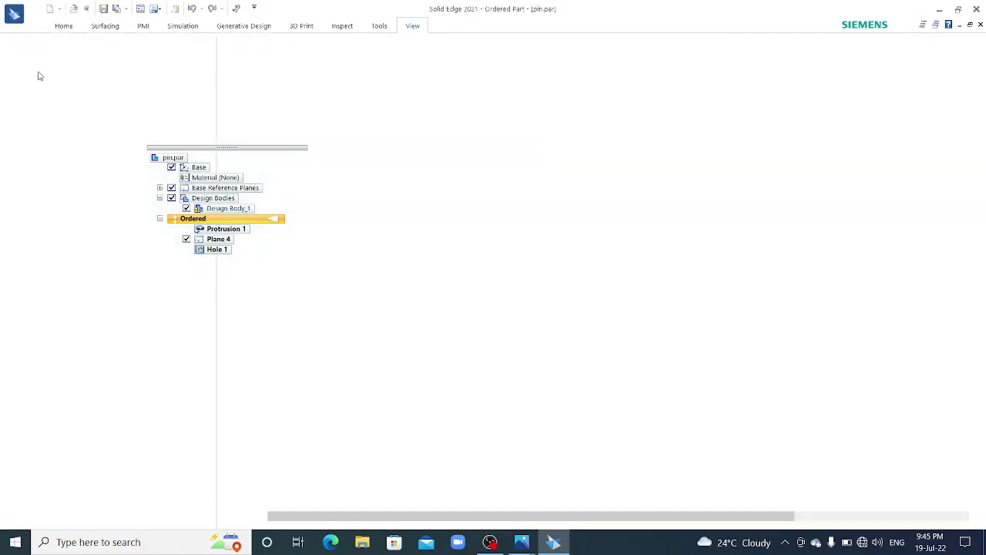
{"action": "left_click", "coordinate": [31, 74]}
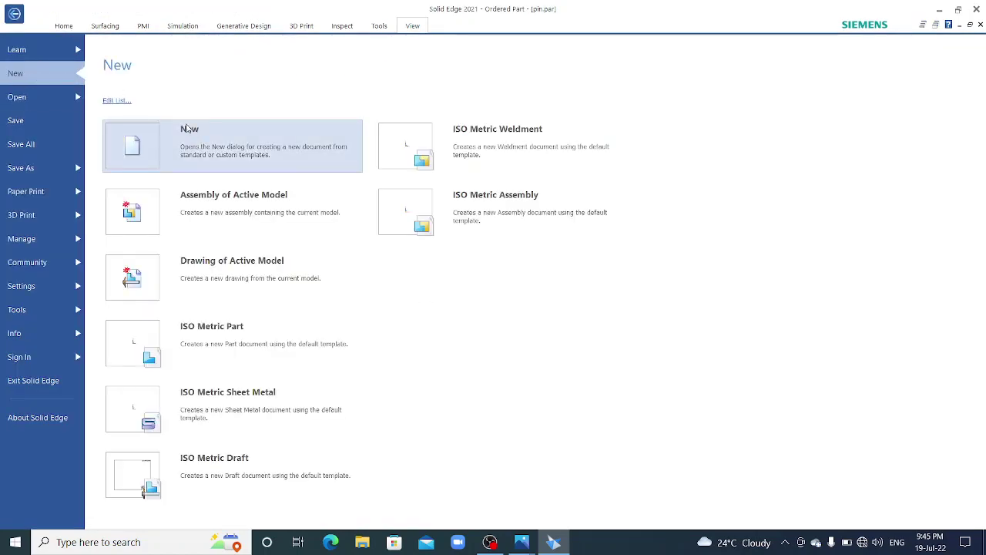
{"action": "left_click", "coordinate": [198, 144]}
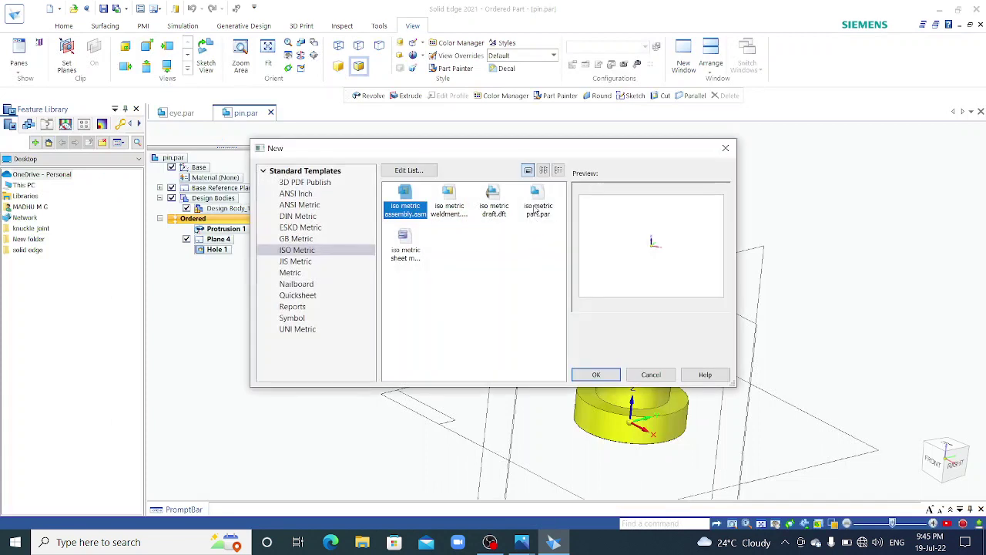
{"action": "left_click", "coordinate": [593, 375]}
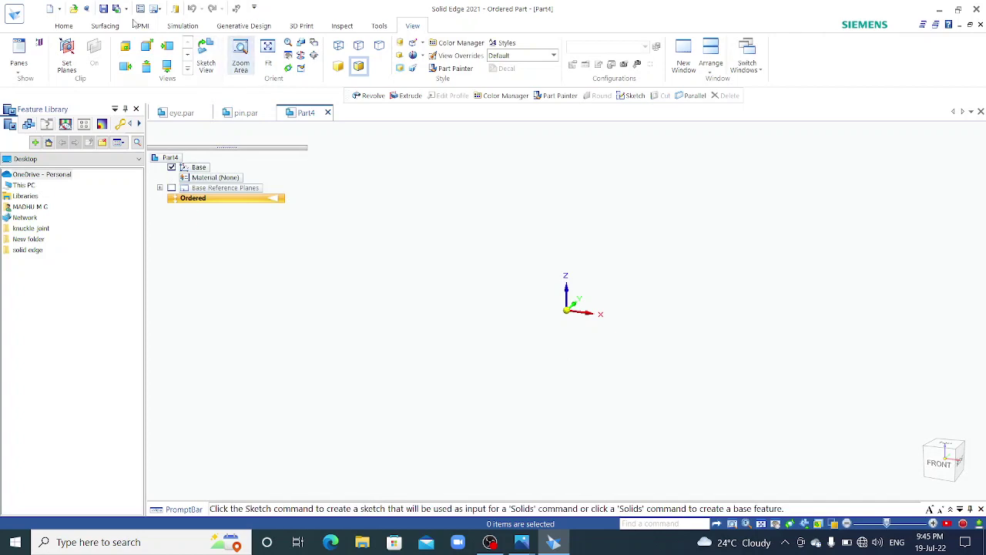
Start an extrusion on the Top (xy) plane and draw a 25 mm diameter circle centred on the origin.
{"action": "left_click", "coordinate": [68, 26]}
{"action": "left_click", "coordinate": [258, 56]}
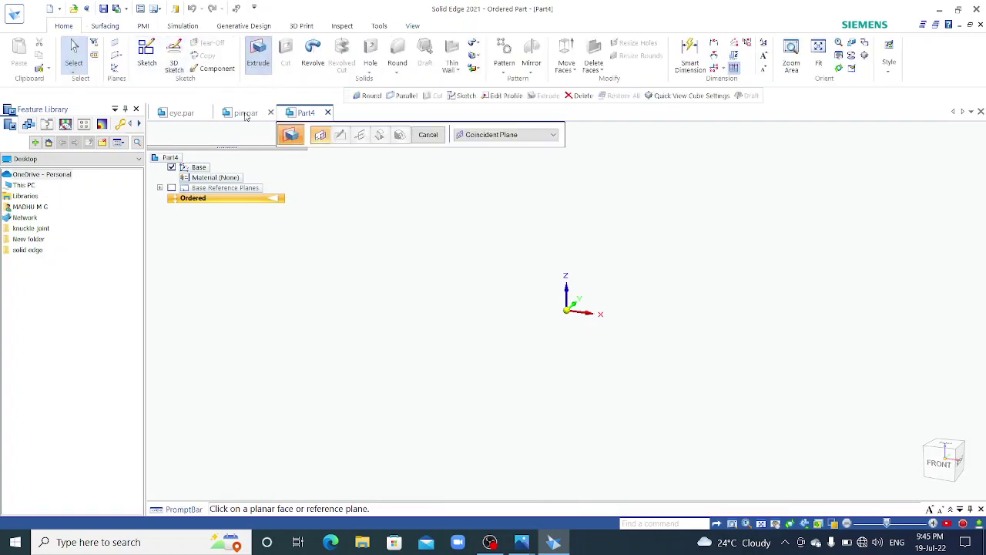
{"action": "left_click", "coordinate": [171, 187]}
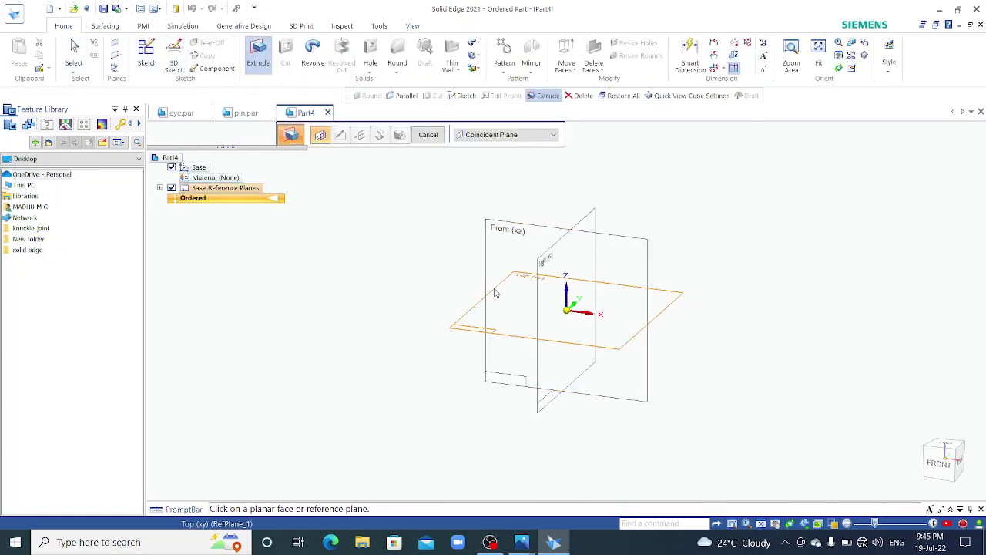
{"action": "left_click", "coordinate": [499, 287]}
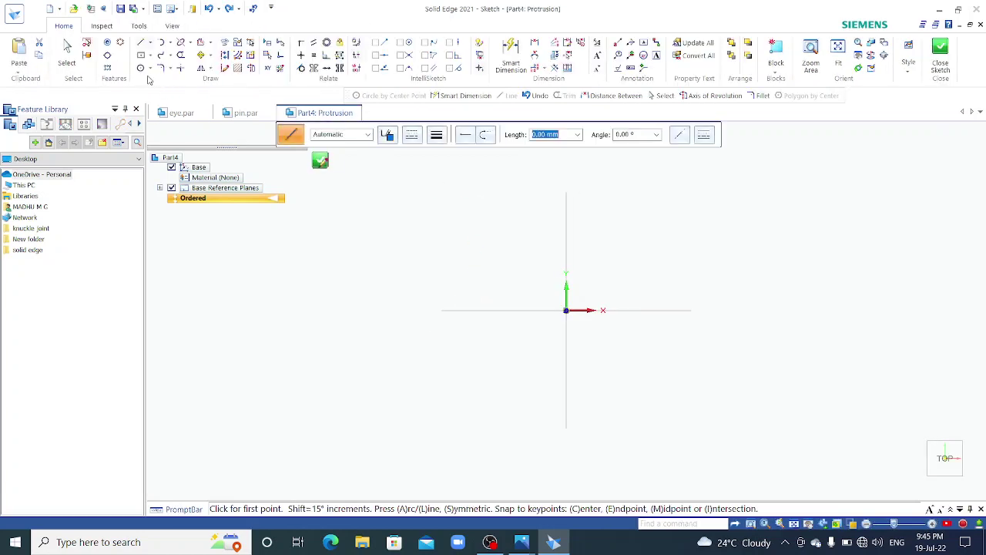
{"action": "left_click", "coordinate": [140, 68]}
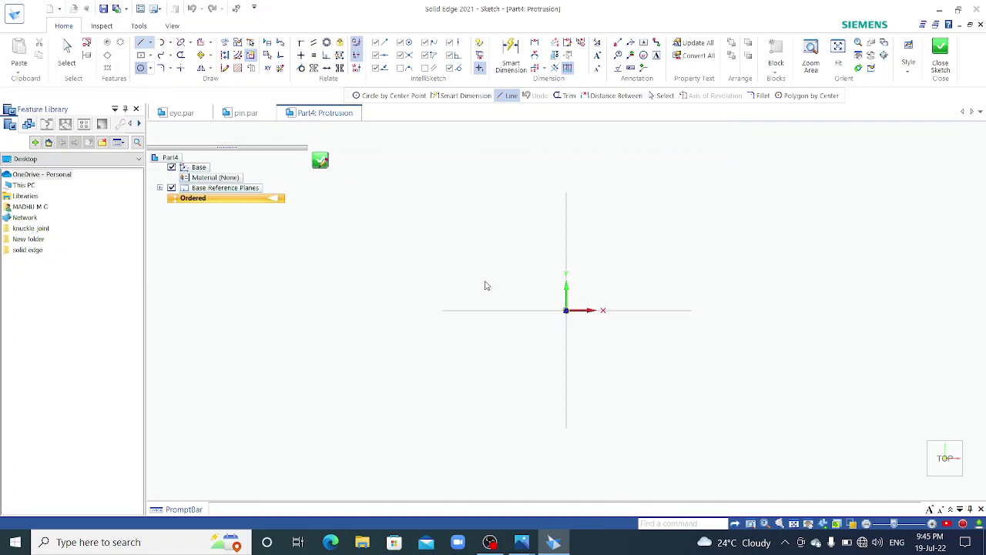
{"action": "left_click", "coordinate": [567, 311]}
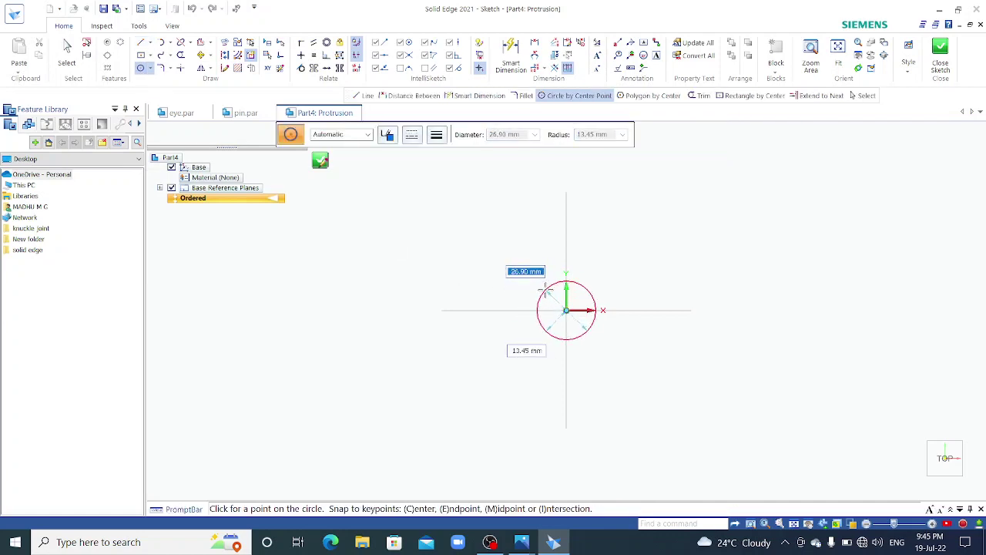
{"action": "type", "text": "25"}
{"action": "key", "text": "Return"}
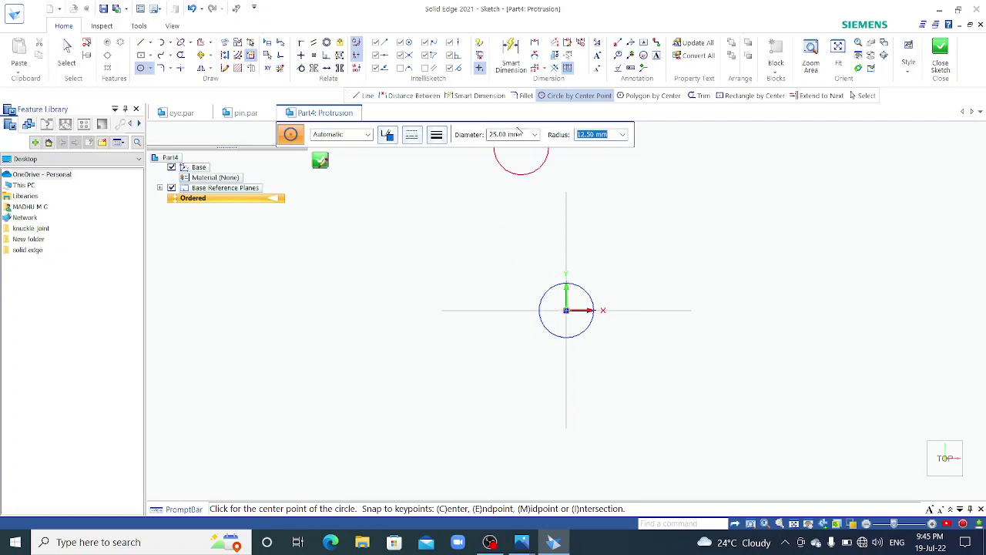
Add a concentric circle of 38 mm diameter at the origin for the collar's outer edge.
{"action": "left_click", "coordinate": [514, 139]}
{"action": "type", "text": "38"}
{"action": "key", "text": "Return"}
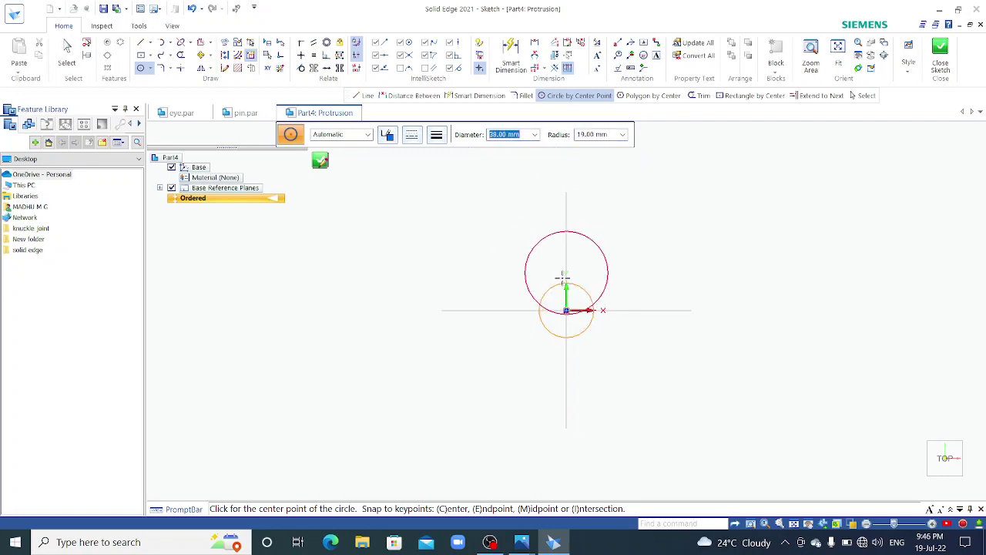
{"action": "left_click", "coordinate": [580, 314]}
Close the ring sketch and extrude it symmetrically by 10 mm to form the collar.
{"action": "left_click", "coordinate": [941, 54]}
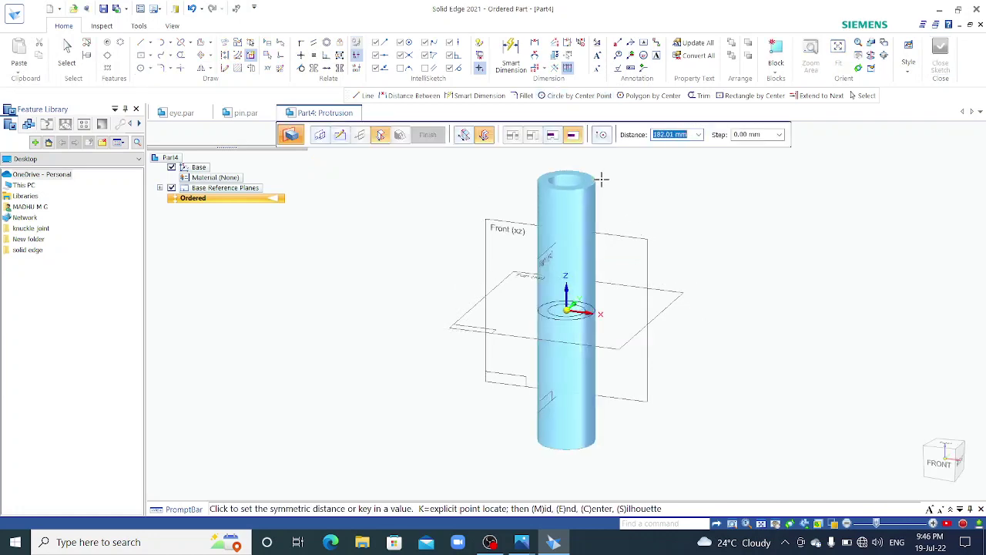
{"action": "type", "text": "10"}
{"action": "key", "text": "Return"}
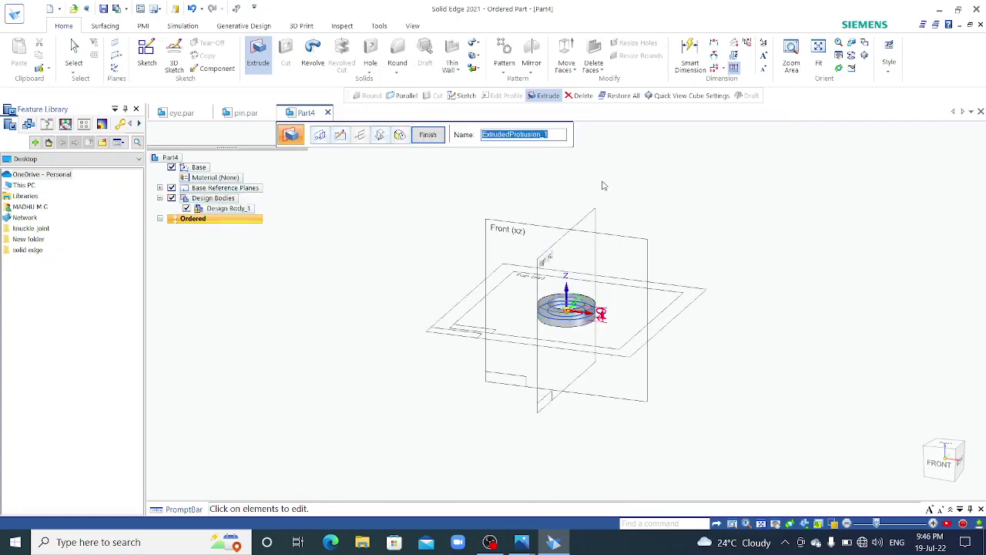
{"action": "left_click", "coordinate": [429, 136]}
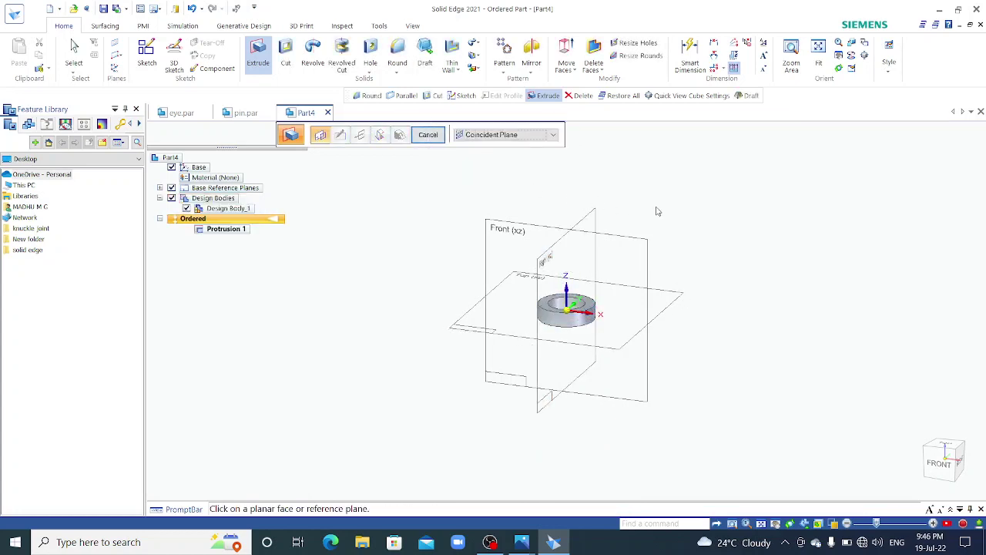
{"action": "left_click", "coordinate": [430, 138]}
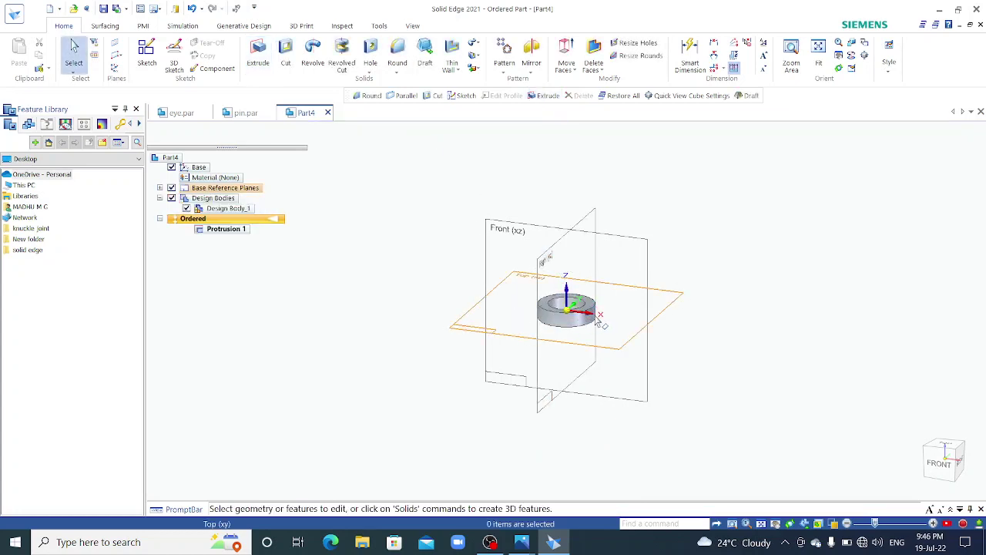
Create a reference plane parallel to the Right (yz) plane, offset 19 mm towards the negative X side.
{"action": "scroll", "coordinate": [603, 318], "scroll_direction": "up", "scroll_amount": 2}
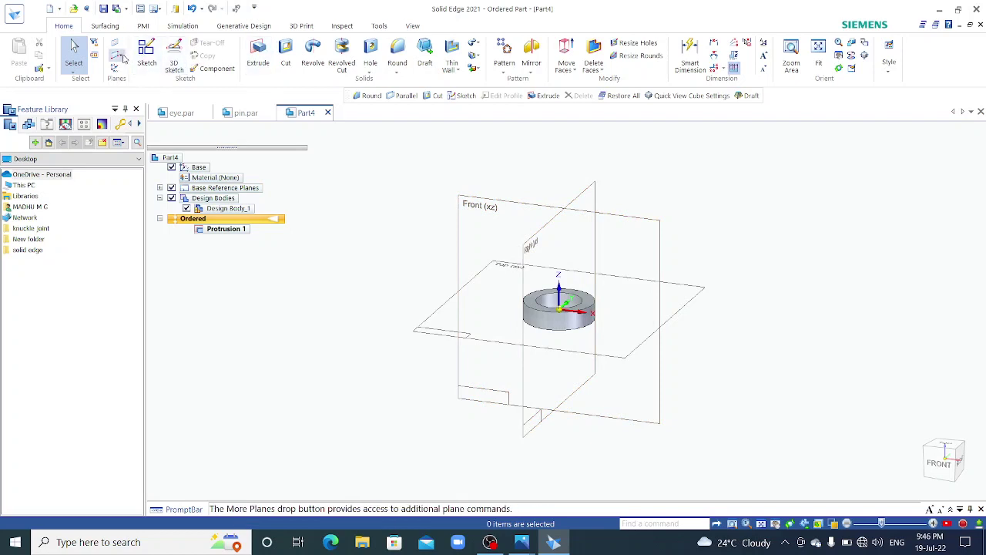
{"action": "left_click", "coordinate": [119, 58]}
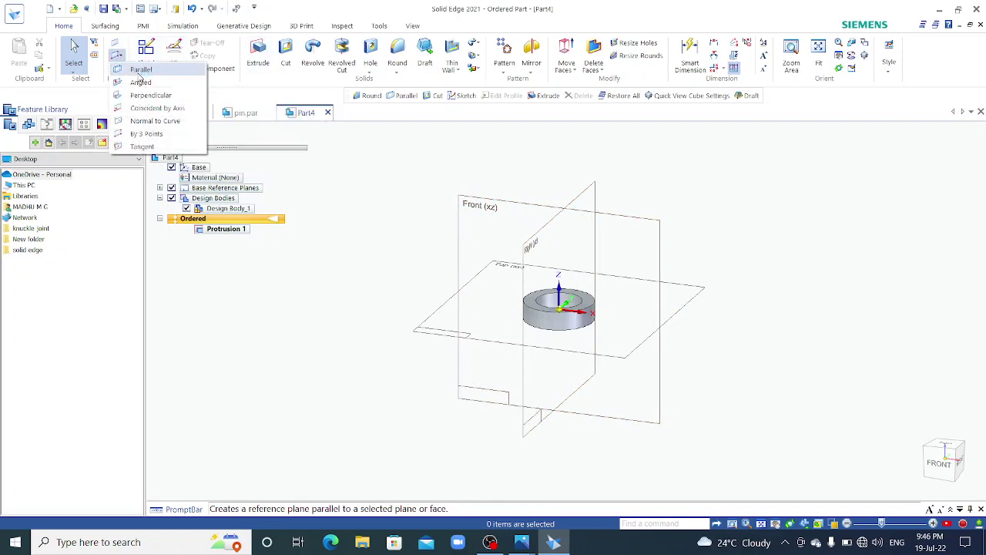
{"action": "left_click", "coordinate": [139, 71]}
{"action": "left_click", "coordinate": [510, 247]}
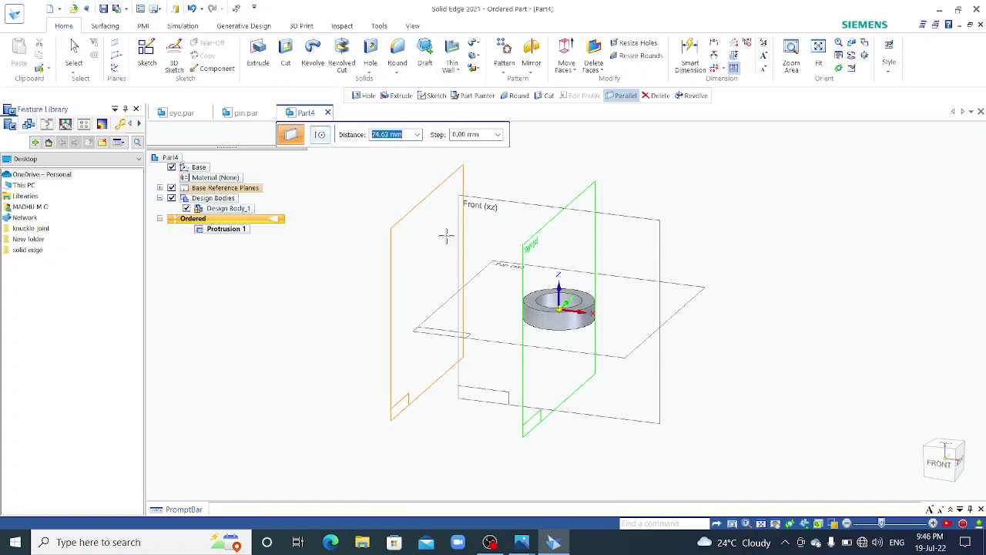
{"action": "type", "text": "19"}
{"action": "key", "text": "Tab"}
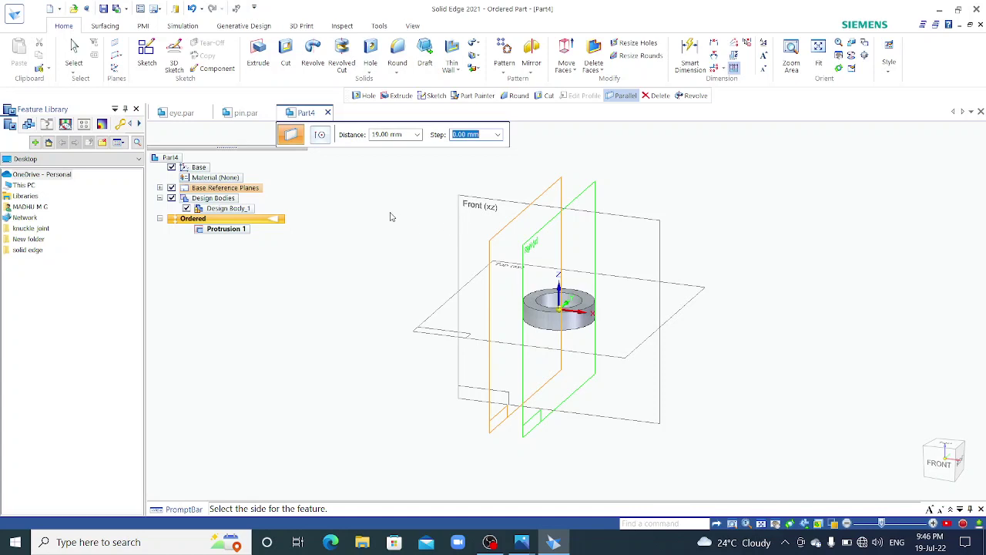
{"action": "middle_click_drag", "start_coordinate": [426, 243], "coordinate": [407, 208]}
{"action": "left_click", "coordinate": [395, 187]}
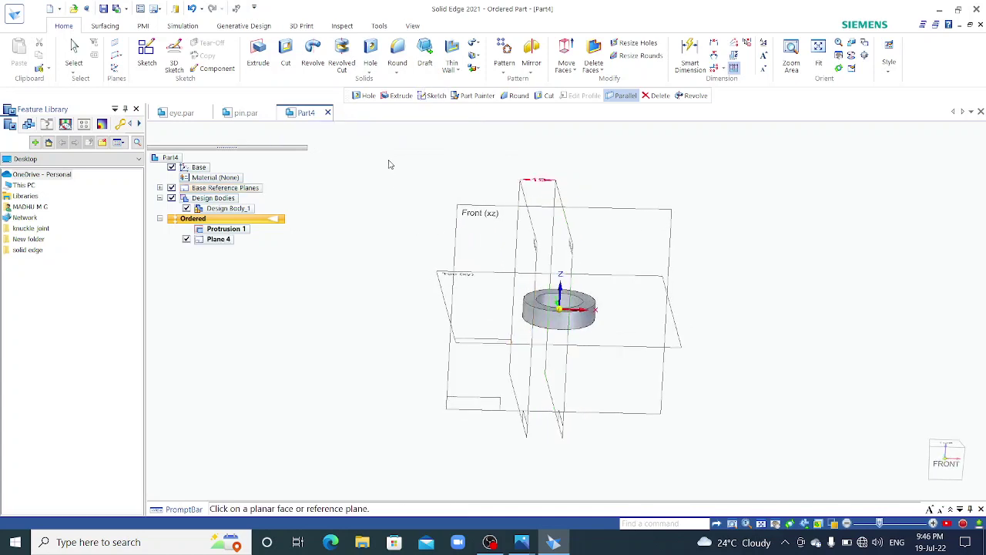
Start a hole on the offset plane and set it to the tapered type, sized by its top diameter.
{"action": "left_click", "coordinate": [370, 53]}
{"action": "left_click", "coordinate": [530, 222]}
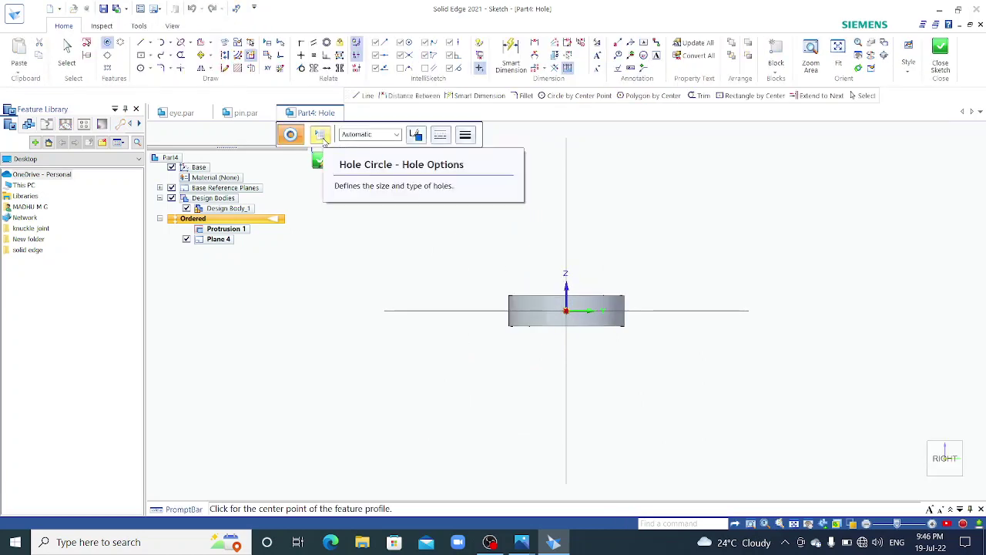
{"action": "left_click", "coordinate": [321, 136]}
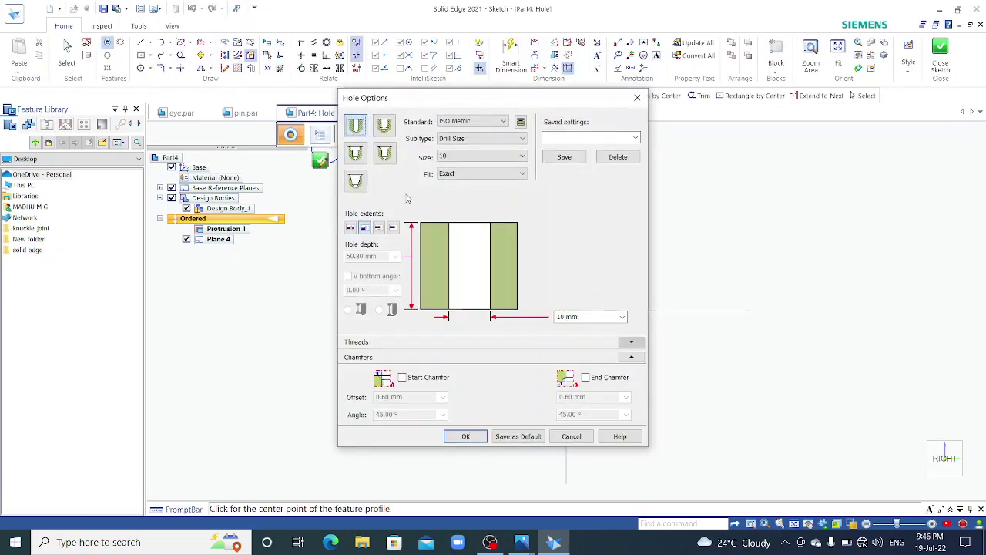
{"action": "left_click", "coordinate": [356, 183]}
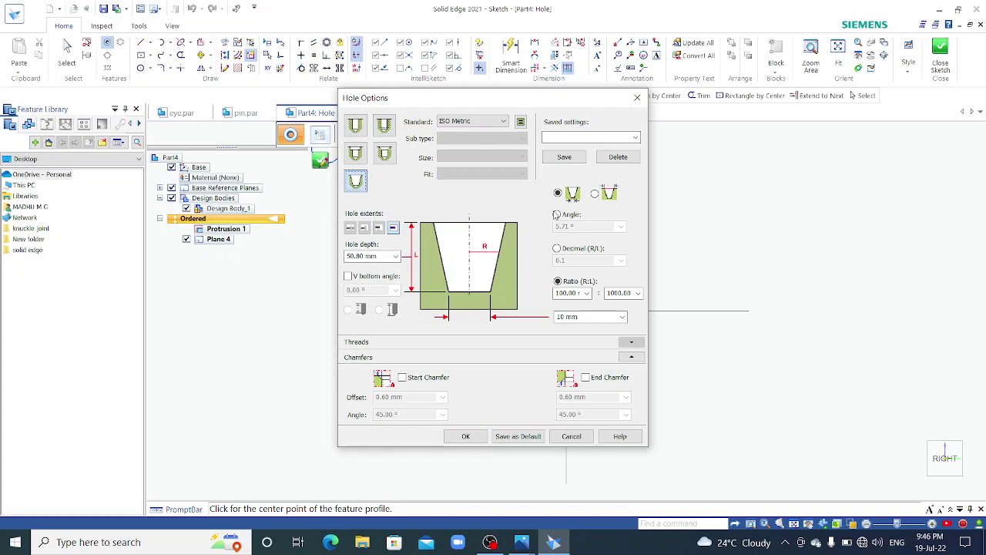
{"action": "left_click", "coordinate": [595, 194]}
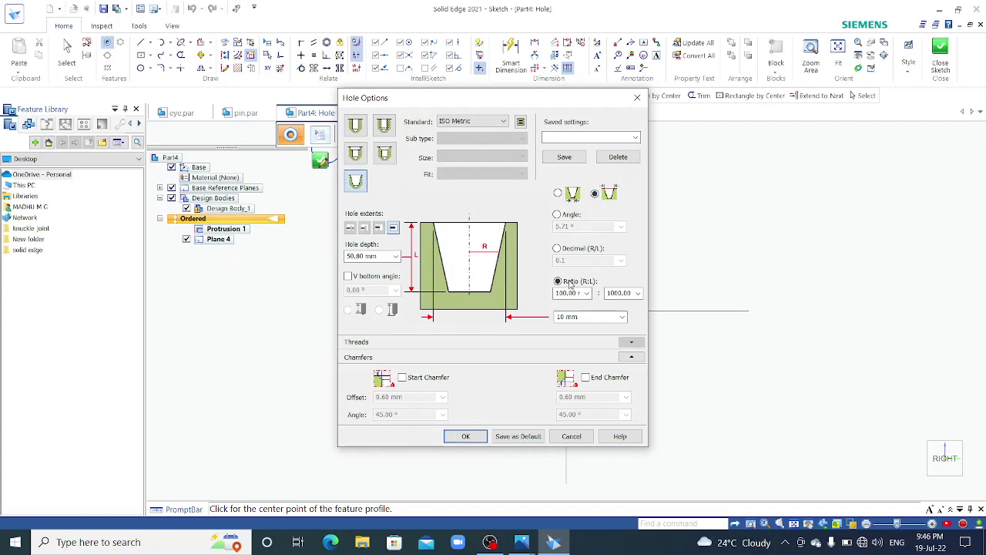
Set the tapered hole's diameter to 6 mm, R:L ratio to 1:50 and depth to 38 mm, and accept the options.
{"action": "double_click", "coordinate": [580, 316]}
{"action": "type", "text": "6"}
{"action": "double_click", "coordinate": [570, 292]}
{"action": "type", "text": "1"}
{"action": "double_click", "coordinate": [630, 292]}
{"action": "type", "text": "50"}
{"action": "double_click", "coordinate": [382, 257]}
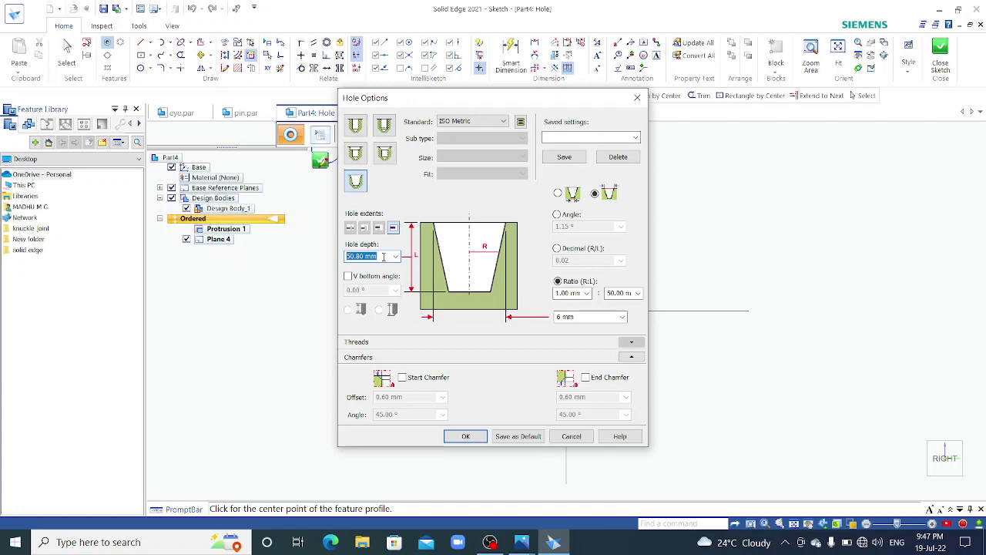
{"action": "type", "text": "38"}
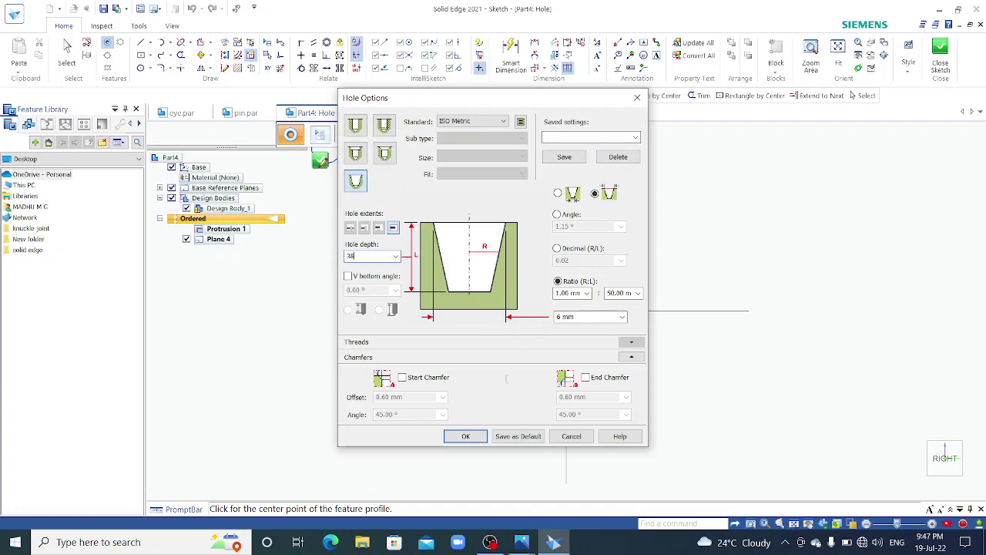
{"action": "left_click", "coordinate": [465, 436]}
Place the tapered hole's centre at the origin of the offset plane, close the sketch and finish the hole in the collar.
{"action": "left_click", "coordinate": [566, 311]}
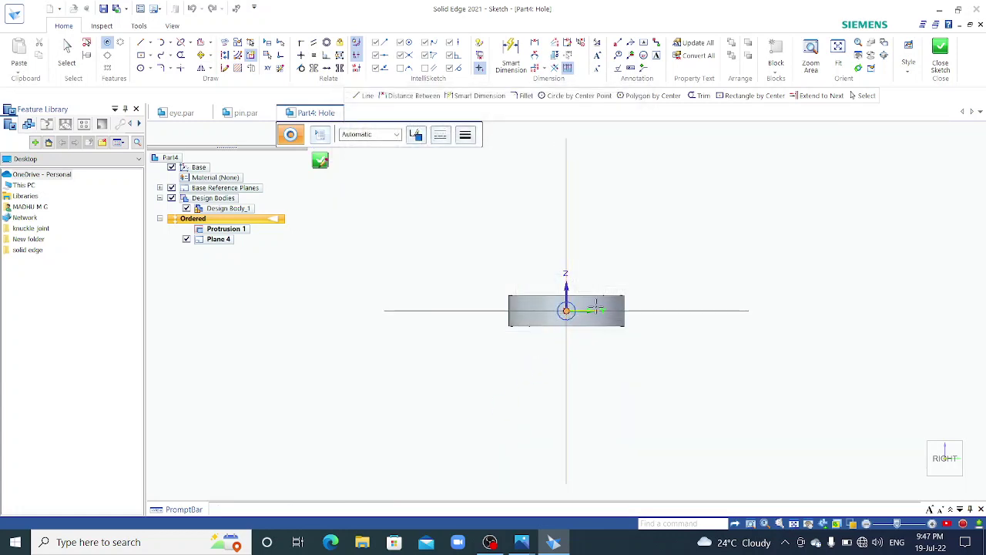
{"action": "left_click", "coordinate": [939, 60]}
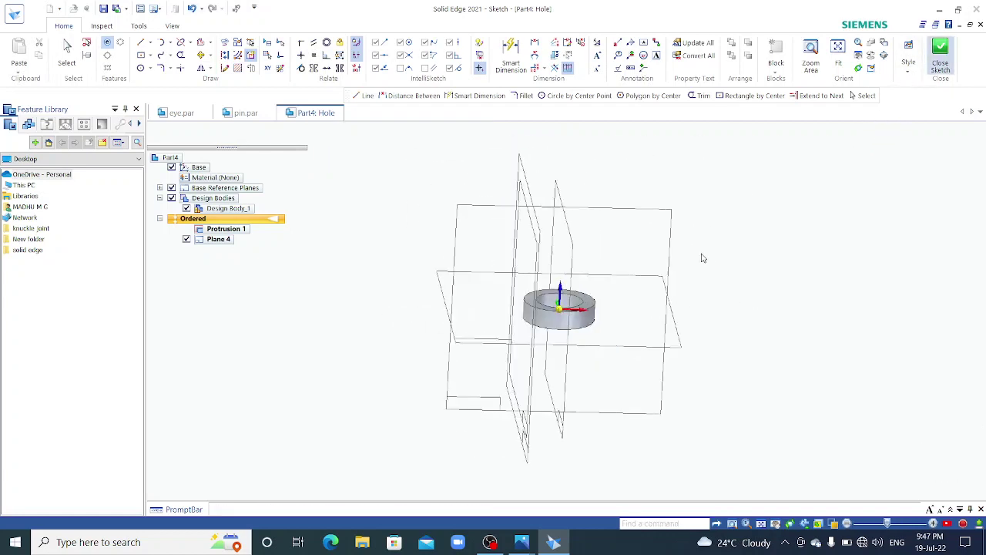
{"action": "key", "text": "Return"}
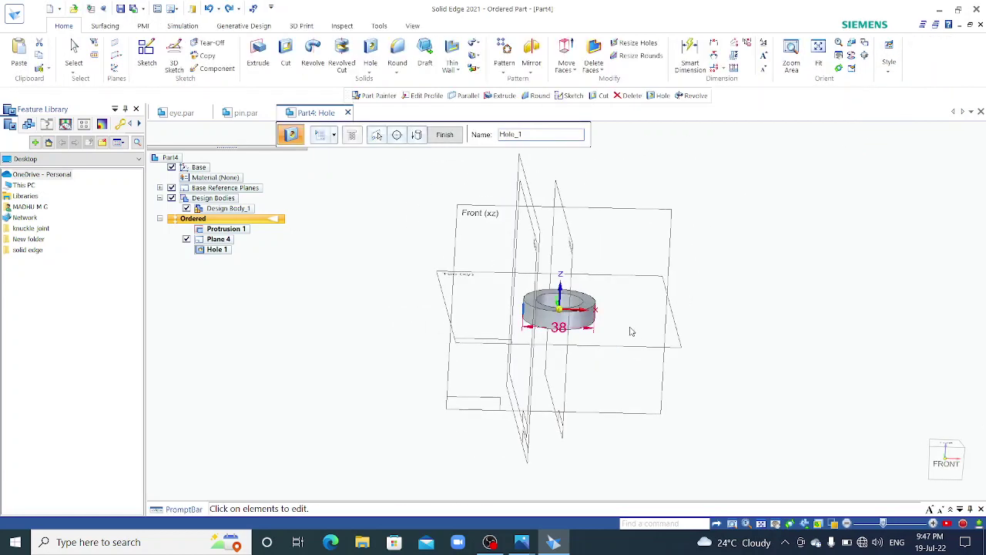
{"action": "left_click", "coordinate": [443, 136]}
Paint the whole collar with the Steel (red hot) style using Part Painter.
{"action": "scroll", "coordinate": [492, 332], "scroll_direction": "up", "scroll_amount": 3}
{"action": "middle_click_drag", "start_coordinate": [492, 331], "coordinate": [462, 253]}
{"action": "scroll", "coordinate": [463, 253], "scroll_direction": "down", "scroll_amount": 3}
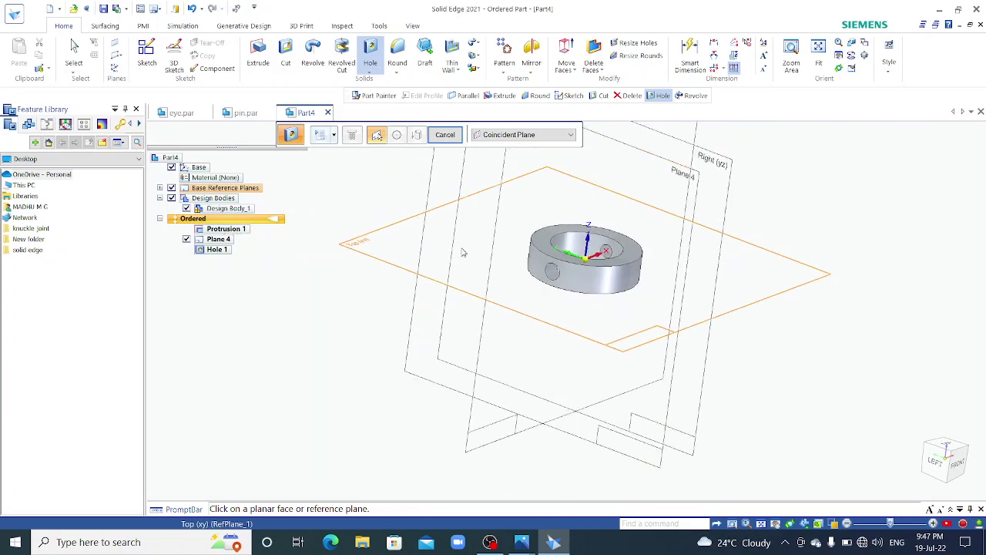
{"action": "left_click", "coordinate": [413, 26]}
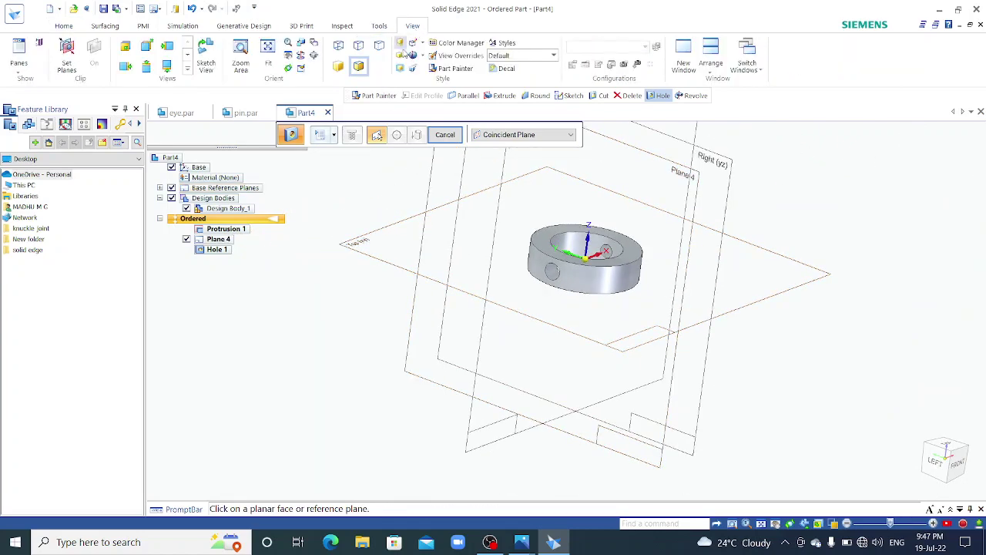
{"action": "left_click", "coordinate": [453, 68]}
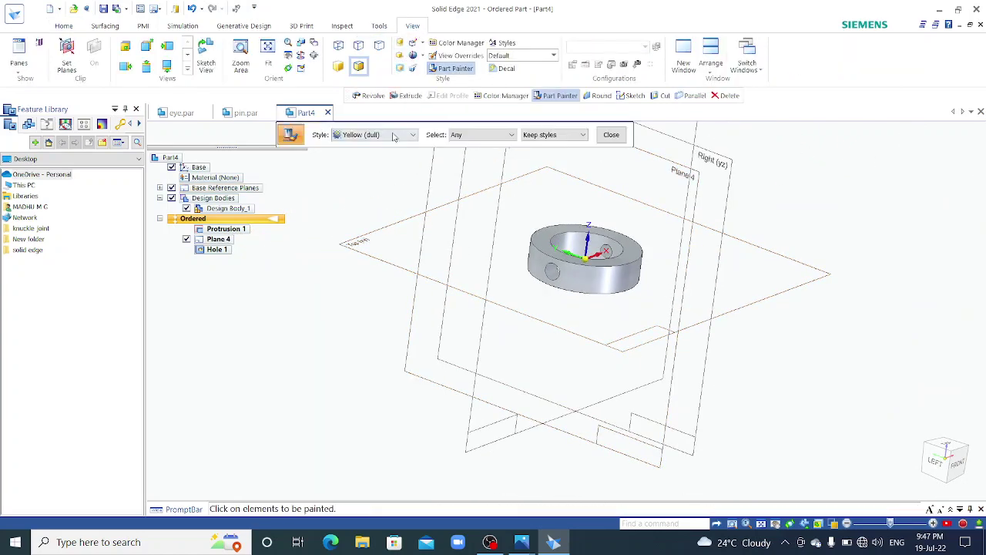
{"action": "left_click", "coordinate": [396, 135]}
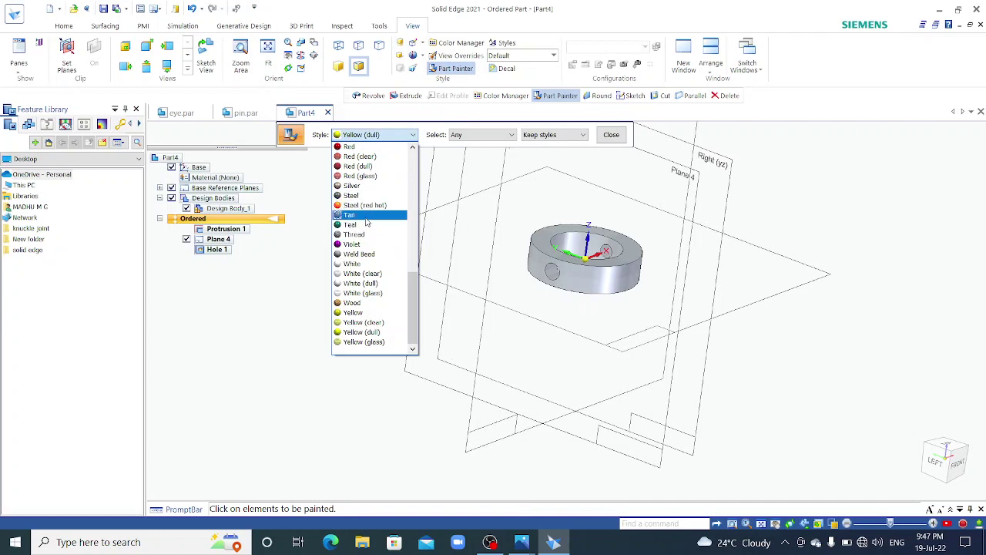
{"action": "left_click", "coordinate": [369, 206]}
{"action": "left_click", "coordinate": [536, 263]}
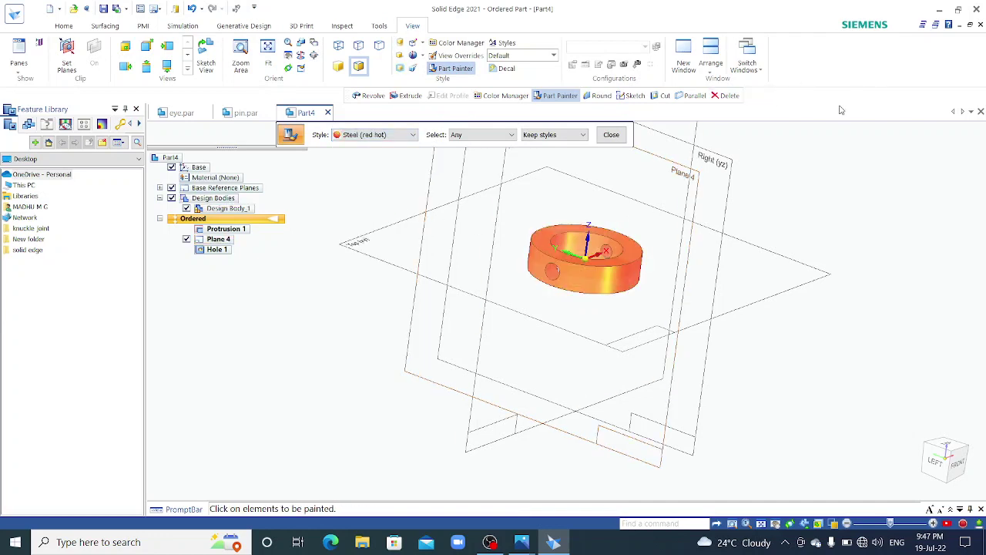
{"action": "key", "text": "Escape"}
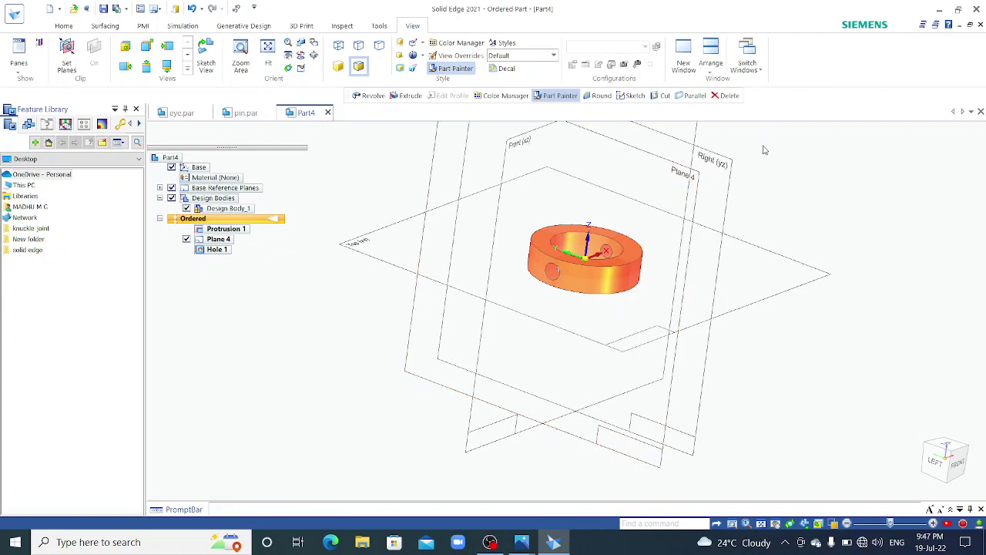
Save the collar part as collor in the knuckle joint folder.
{"action": "key", "text": "ctrl+s"}
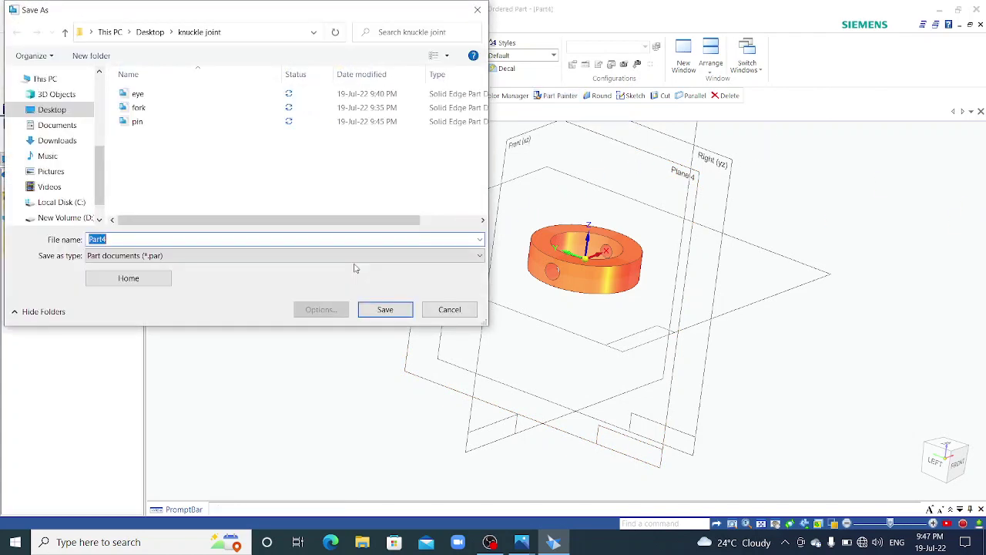
{"action": "type", "text": "collor"}
{"action": "left_click", "coordinate": [363, 313]}
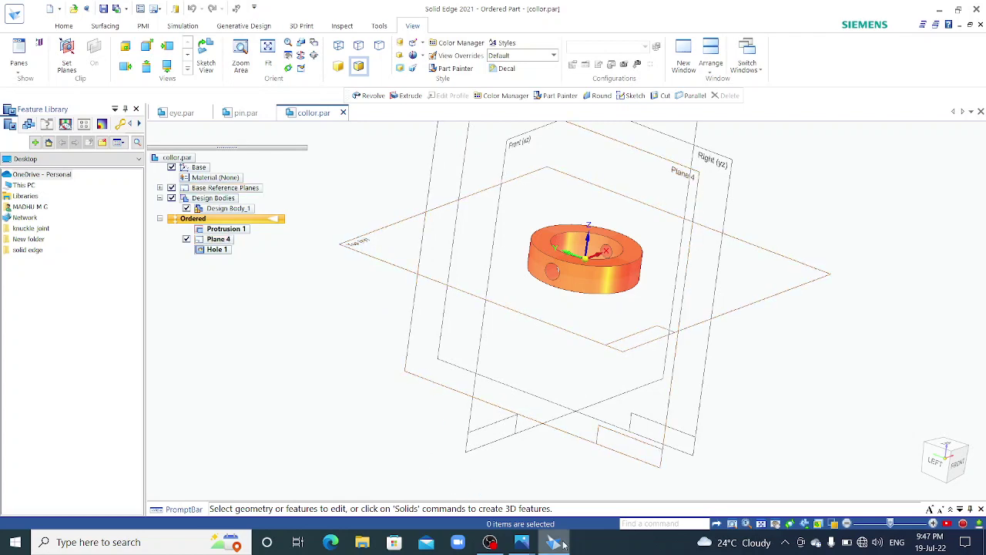
Check the taper pin in the reference drawing rr.jfif, return to Solid Edge and create a new ISO metric part.
{"action": "mouse_move", "coordinate": [530, 543]}
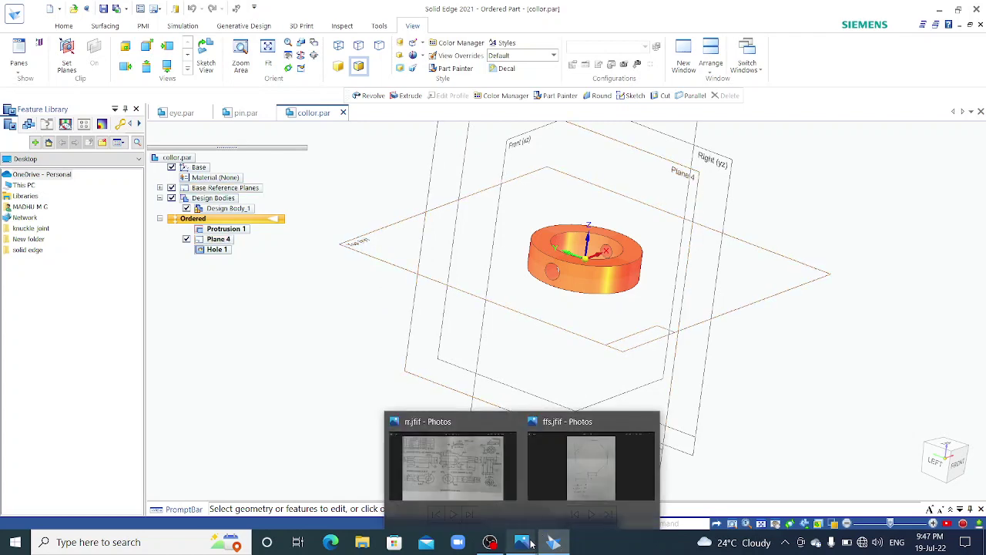
{"action": "left_click", "coordinate": [455, 462]}
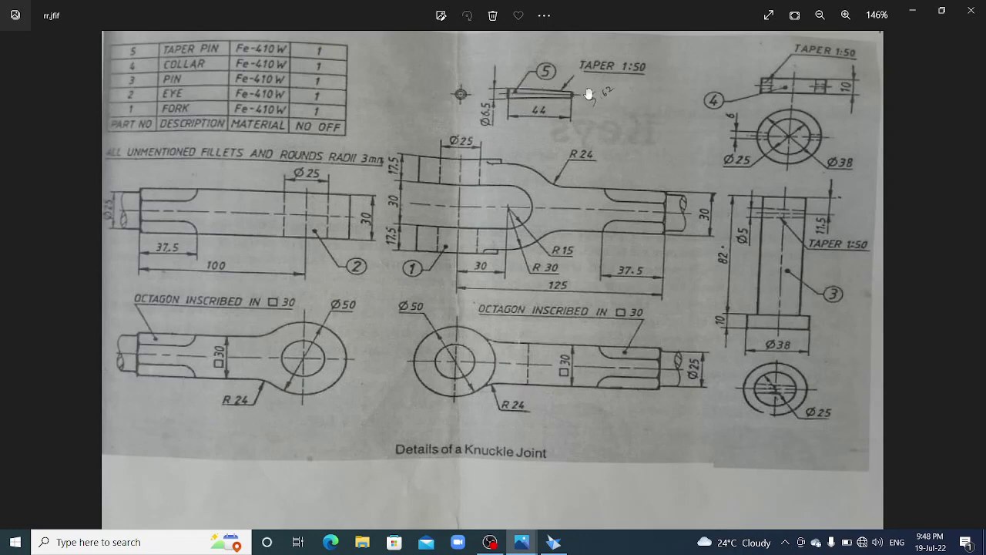
{"action": "left_click", "coordinate": [553, 542]}
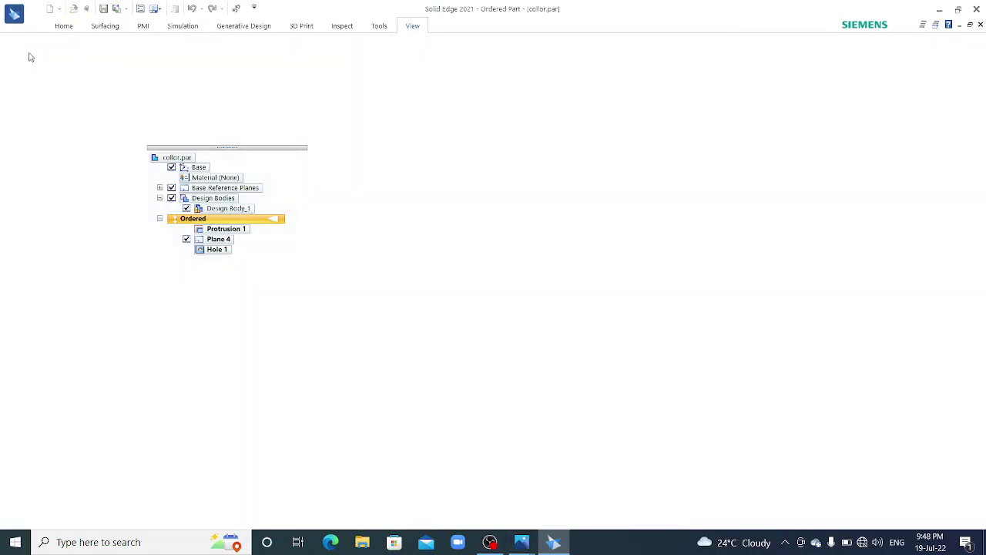
{"action": "left_click", "coordinate": [33, 75]}
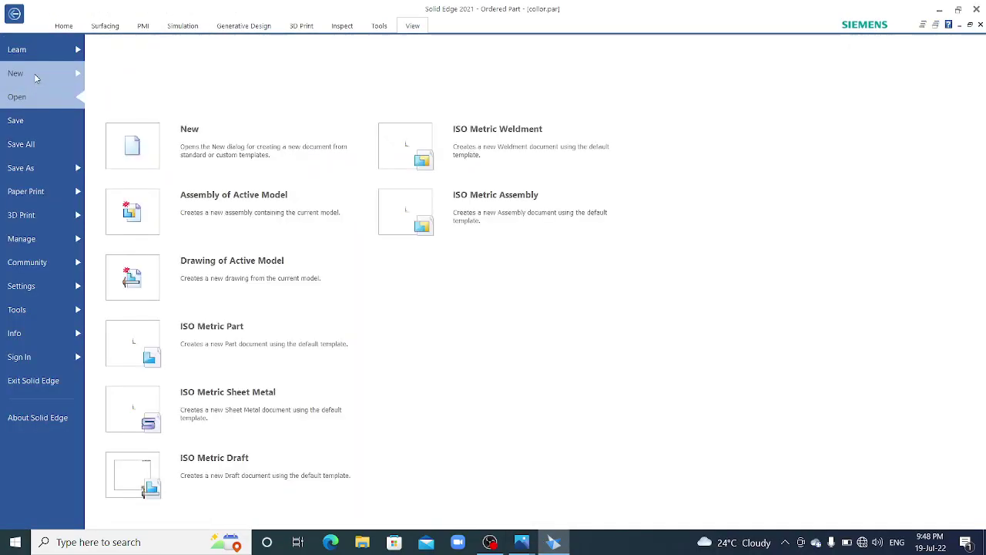
{"action": "left_click", "coordinate": [247, 144]}
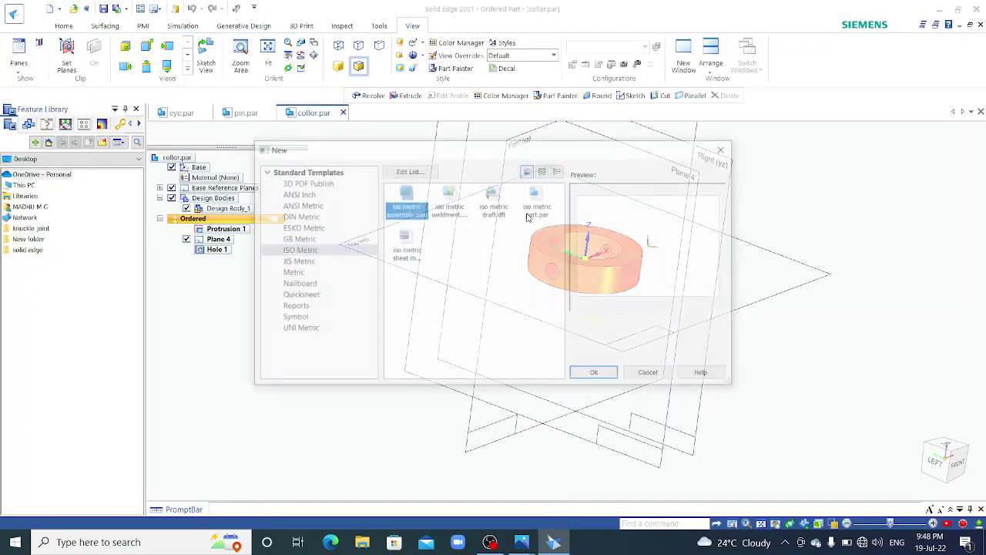
{"action": "left_click", "coordinate": [595, 373]}
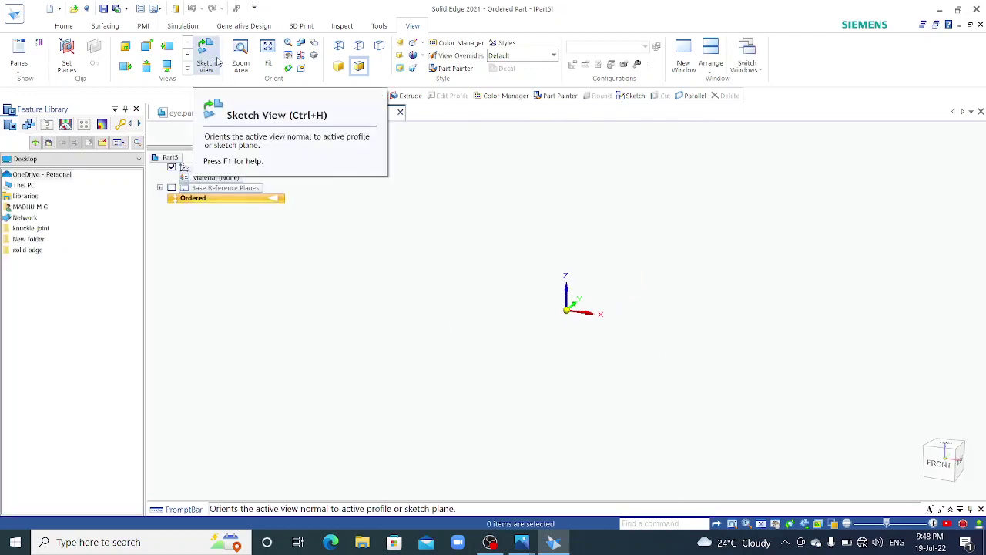
Start a revolved protrusion, show the base reference planes and open its sketch on the Front (xz) plane.
{"action": "left_click", "coordinate": [62, 26]}
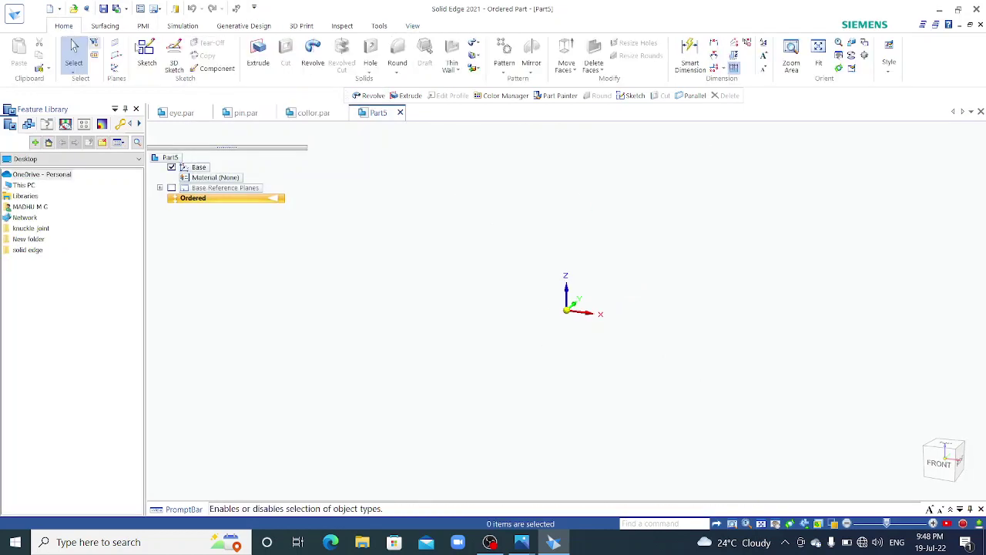
{"action": "left_click", "coordinate": [313, 65]}
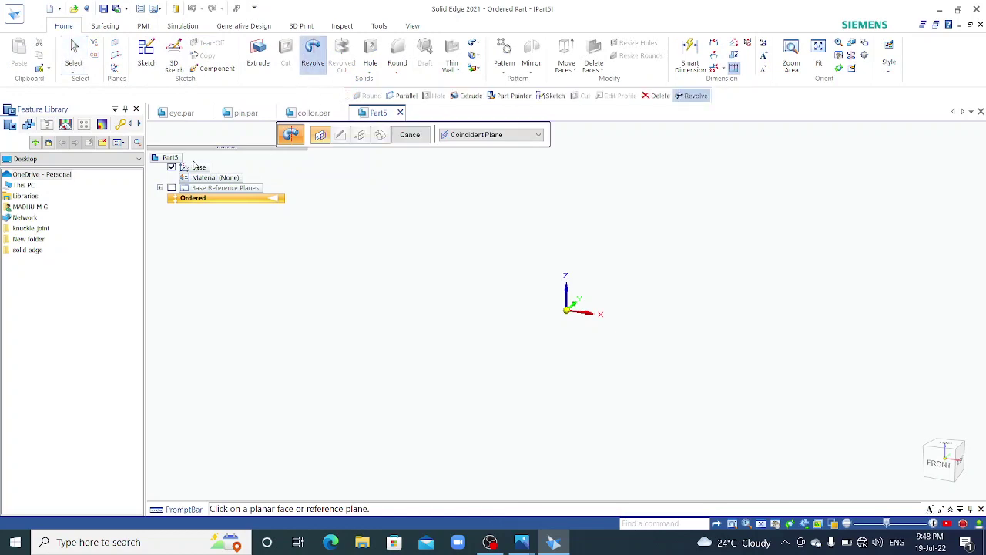
{"action": "left_click", "coordinate": [172, 188]}
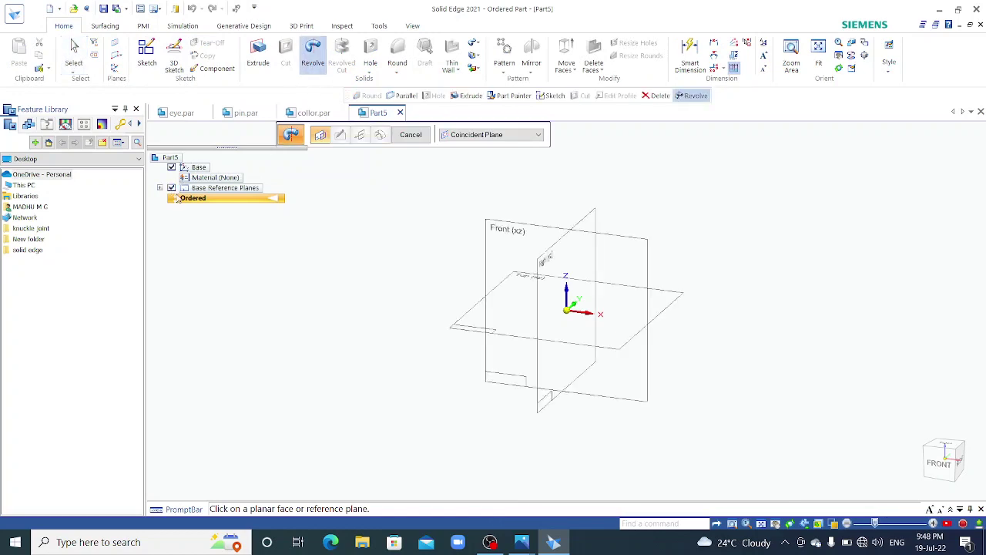
{"action": "left_click", "coordinate": [522, 226]}
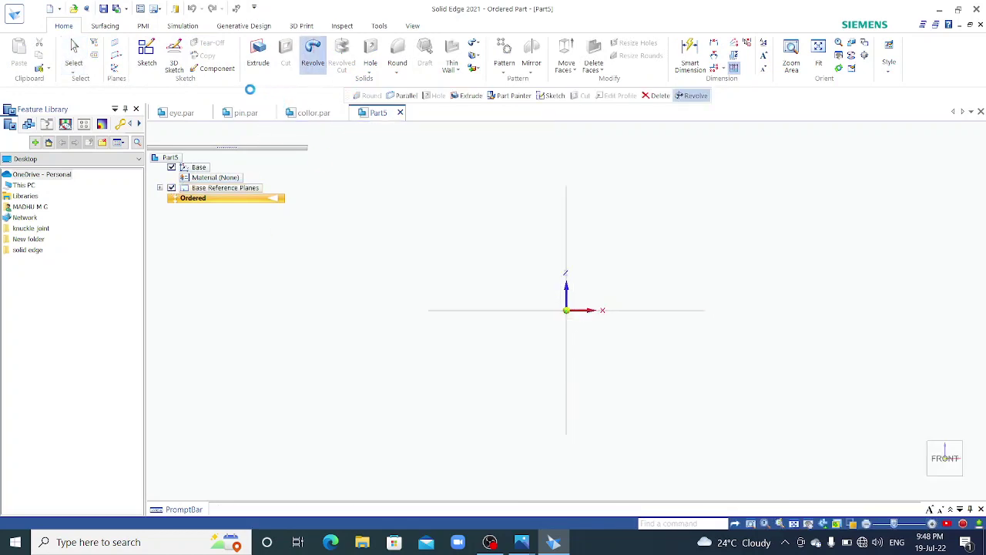
Draw a vertical line up from the sketch origin with length 6.5/2 mm and angle 90°.
{"action": "left_click", "coordinate": [140, 41]}
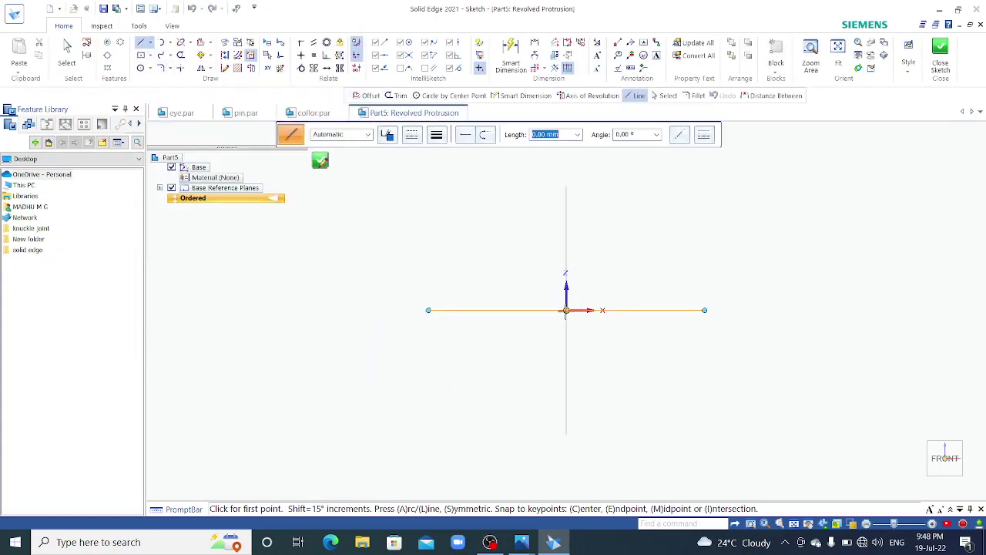
{"action": "left_click", "coordinate": [567, 310]}
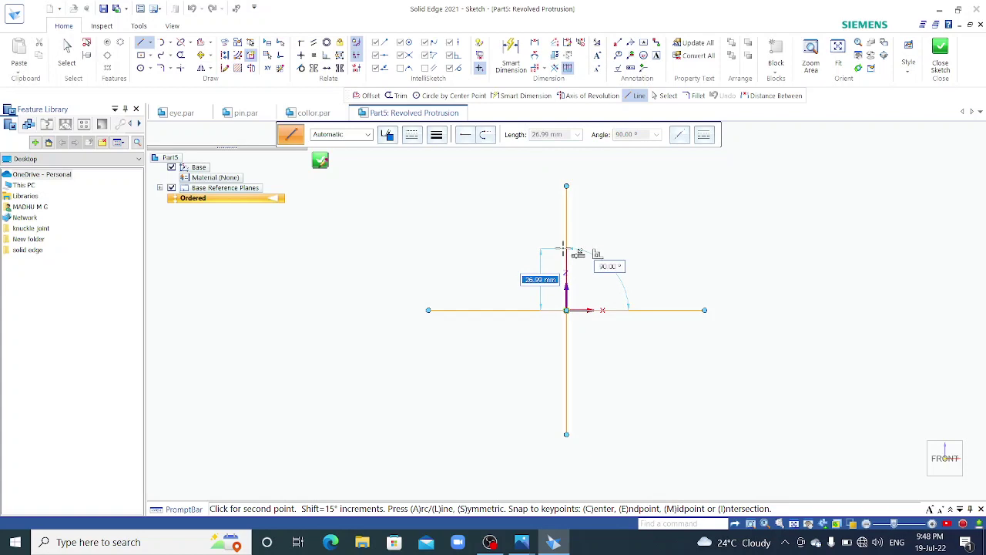
{"action": "type", "text": "6"}
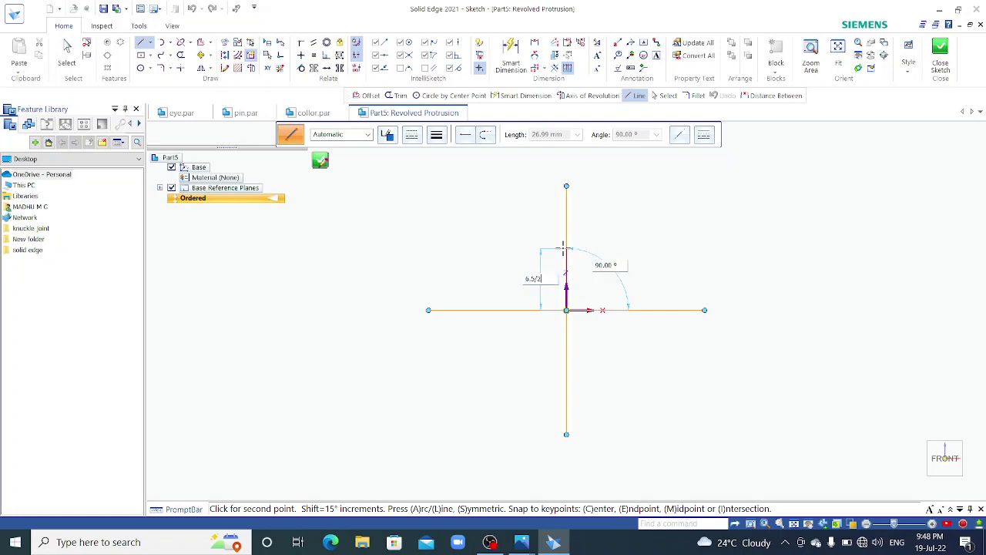
{"action": "type", "text": ".5/2"}
{"action": "key", "text": "Tab"}
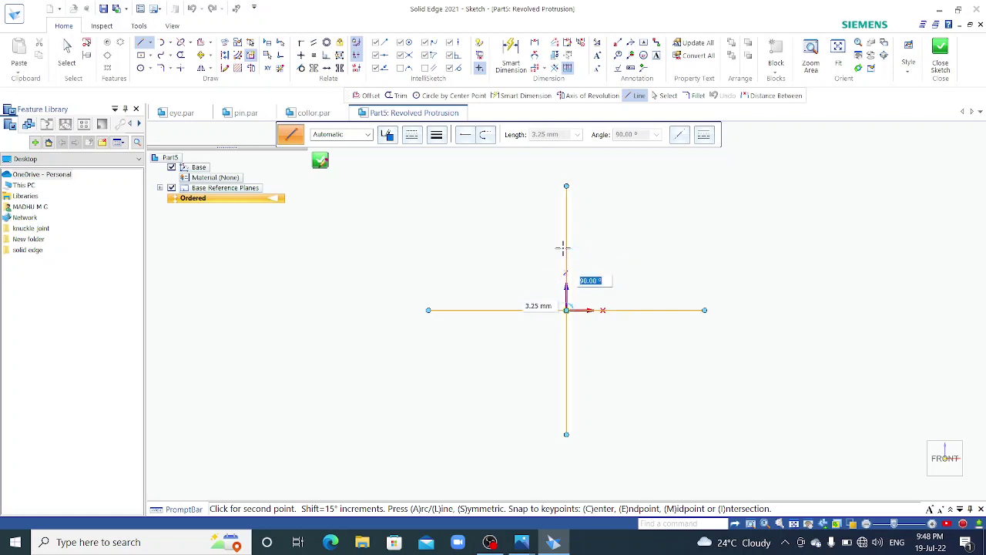
{"action": "type", "text": "90"}
{"action": "key", "text": "Return"}
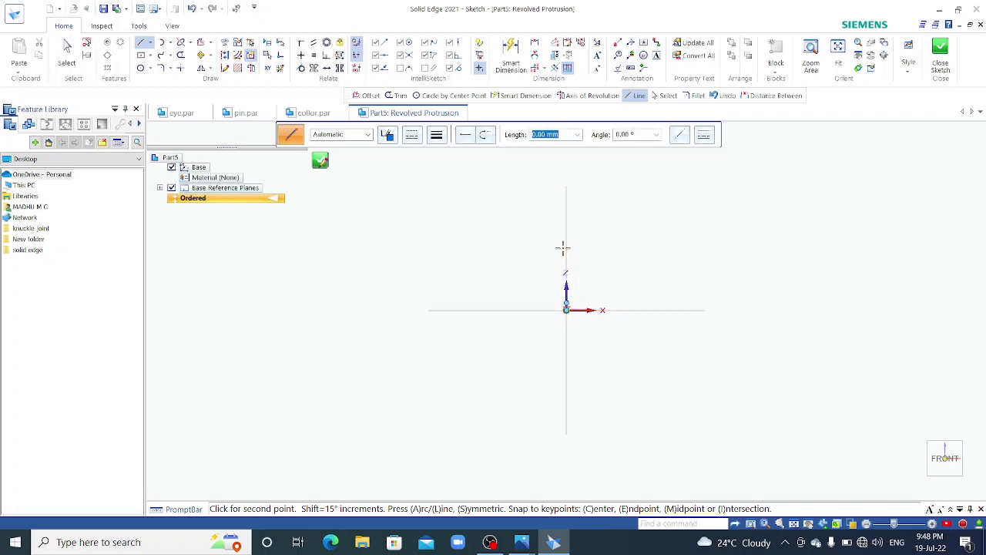
Draw a horizontal line 44 mm long from the sketch origin along the positive X axis.
{"action": "scroll", "coordinate": [568, 308], "scroll_direction": "up", "scroll_amount": 3}
{"action": "scroll", "coordinate": [574, 291], "scroll_direction": "up", "scroll_amount": 2}
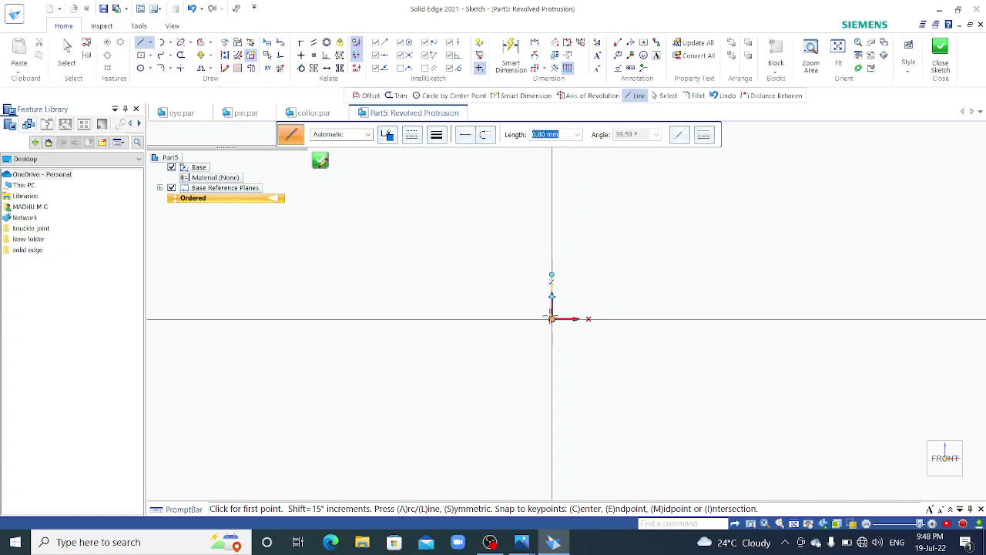
{"action": "left_click", "coordinate": [552, 318]}
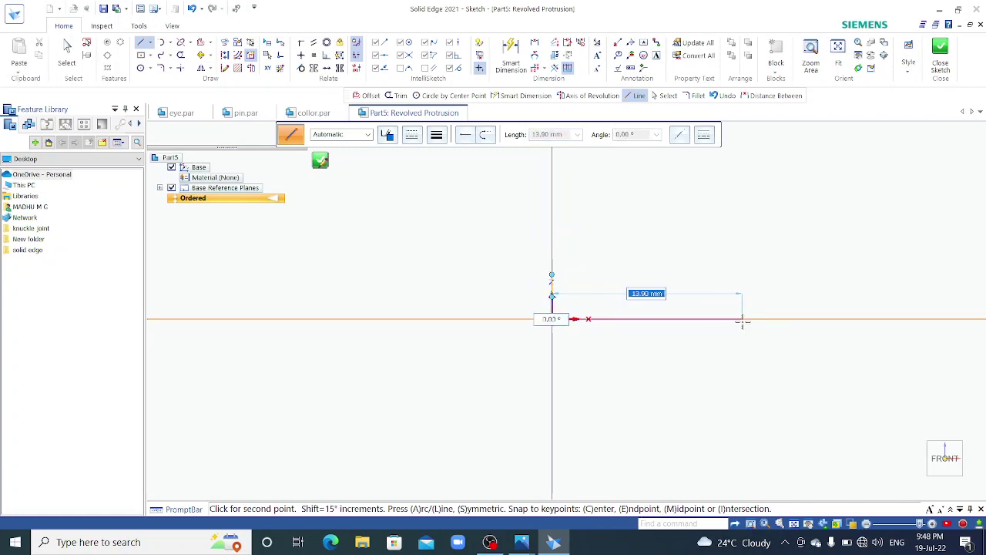
{"action": "type", "text": "4"}
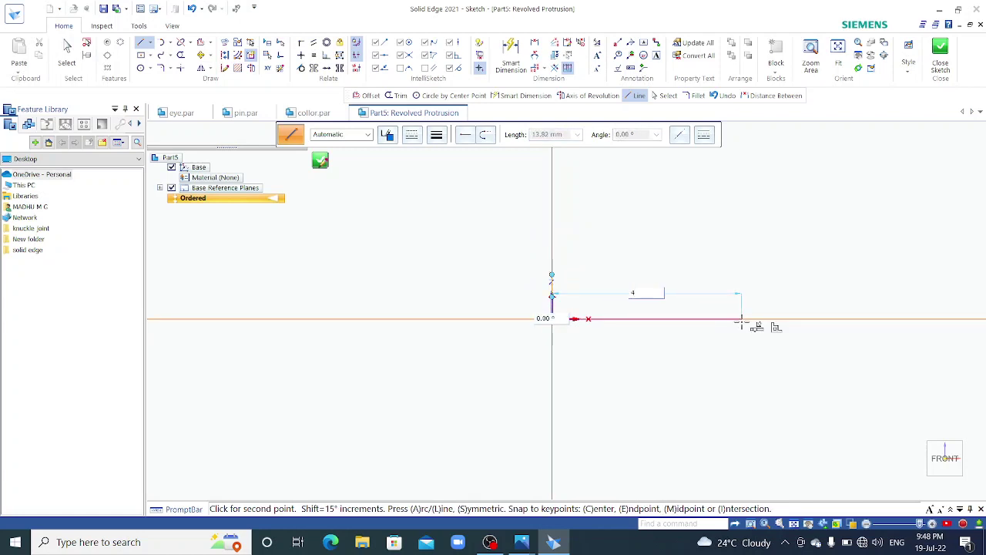
{"action": "key", "text": "BackSpace"}
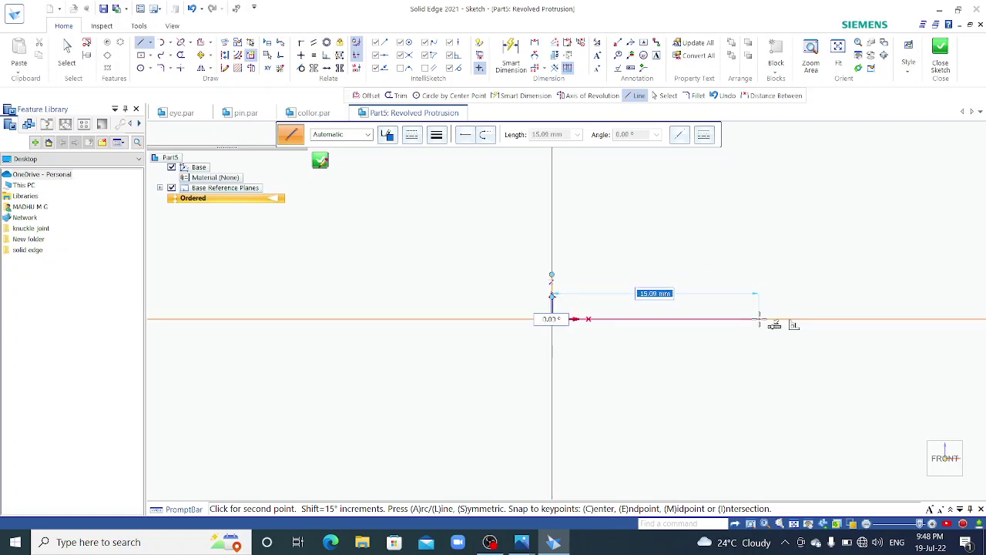
{"action": "type", "text": "4"}
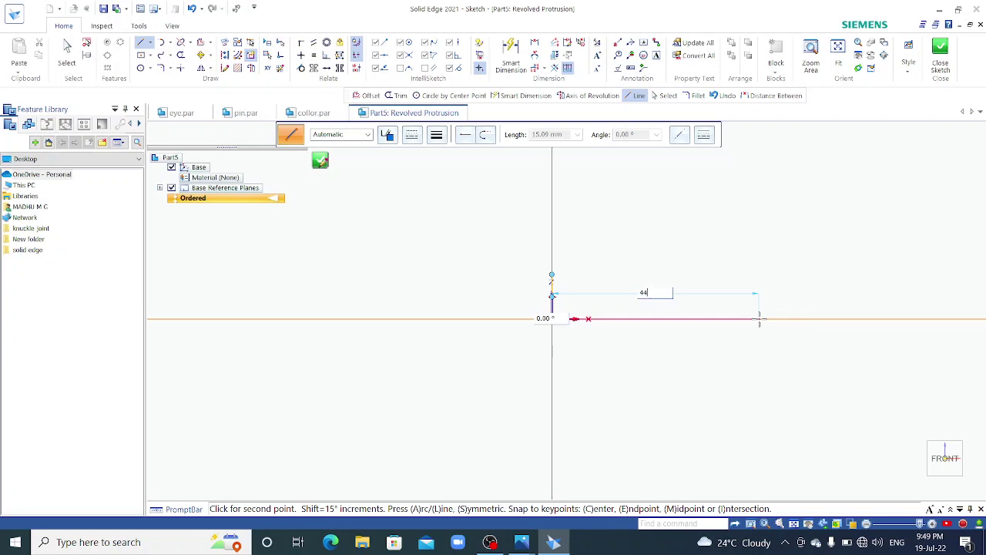
{"action": "type", "text": "4"}
{"action": "key", "text": "Tab"}
{"action": "key", "text": "Return"}
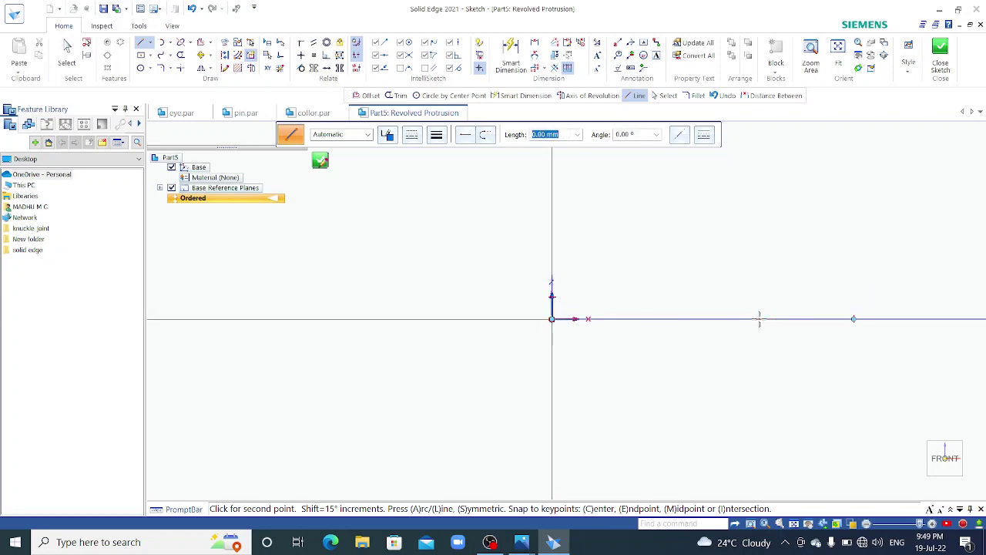
Consult the taper pin detail in the reference drawing rr.jfif for the size of its small end.
{"action": "scroll", "coordinate": [678, 290], "scroll_direction": "up", "scroll_amount": 1}
{"action": "scroll", "coordinate": [636, 290], "scroll_direction": "down", "scroll_amount": 5}
{"action": "scroll", "coordinate": [747, 282], "scroll_direction": "up", "scroll_amount": 2}
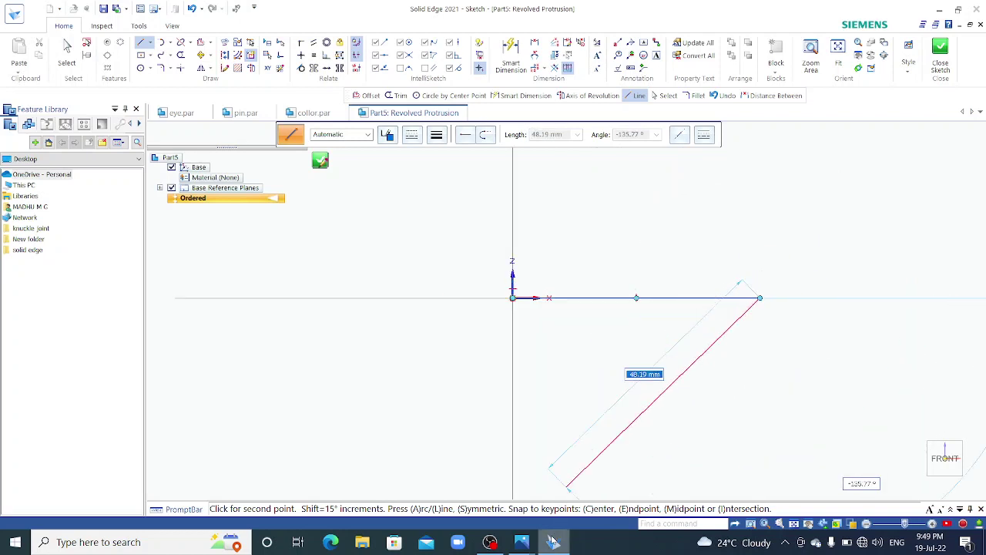
{"action": "mouse_move", "coordinate": [526, 543]}
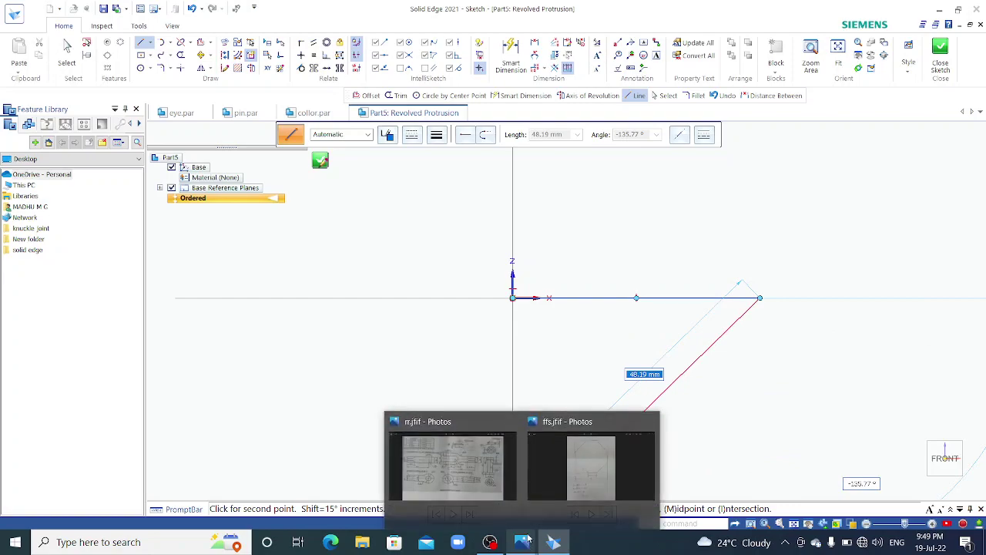
{"action": "left_click", "coordinate": [487, 467]}
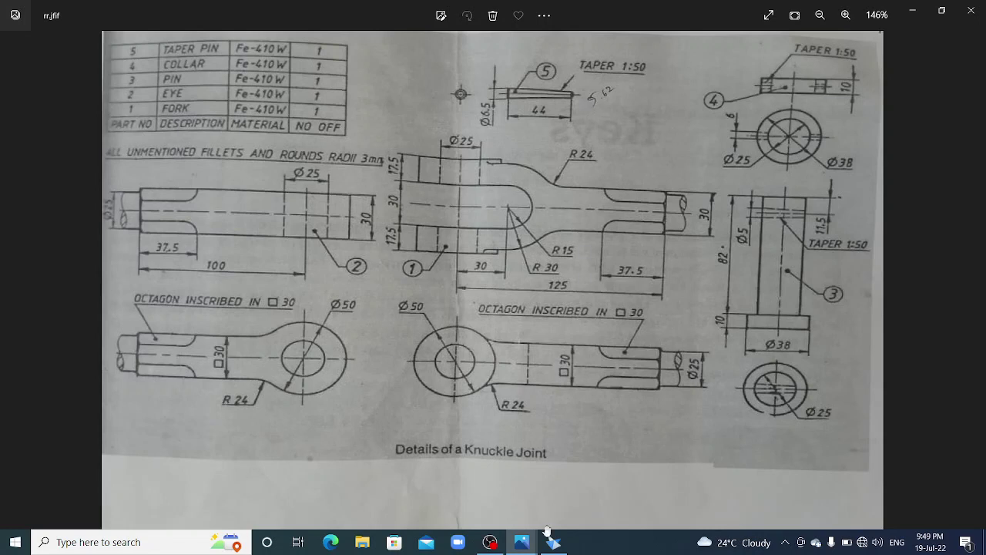
Back in Solid Edge, draw a vertical line up from the horizontal line's far end with length 5.62/2 mm and angle 90°.
{"action": "mouse_move", "coordinate": [546, 541]}
{"action": "left_click", "coordinate": [553, 487]}
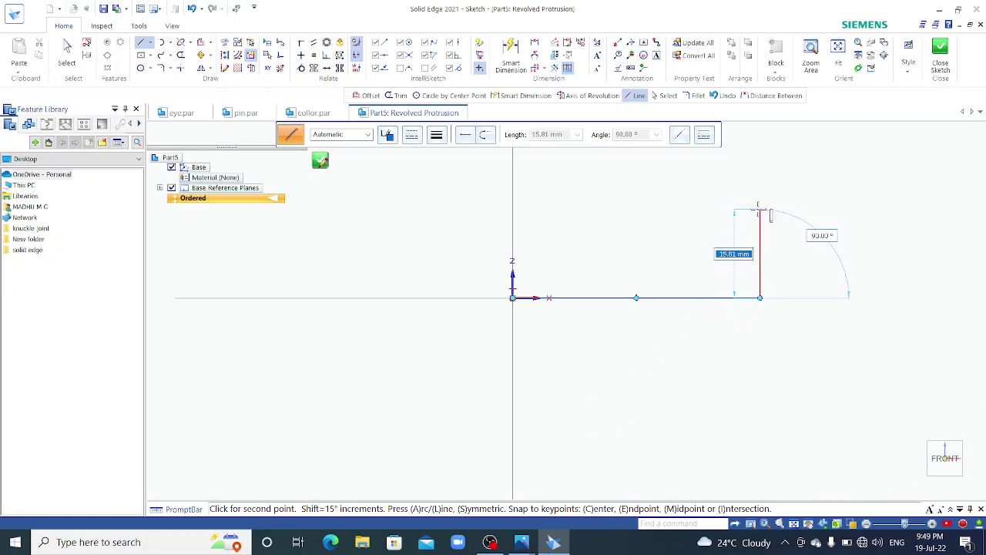
{"action": "type", "text": "5"}
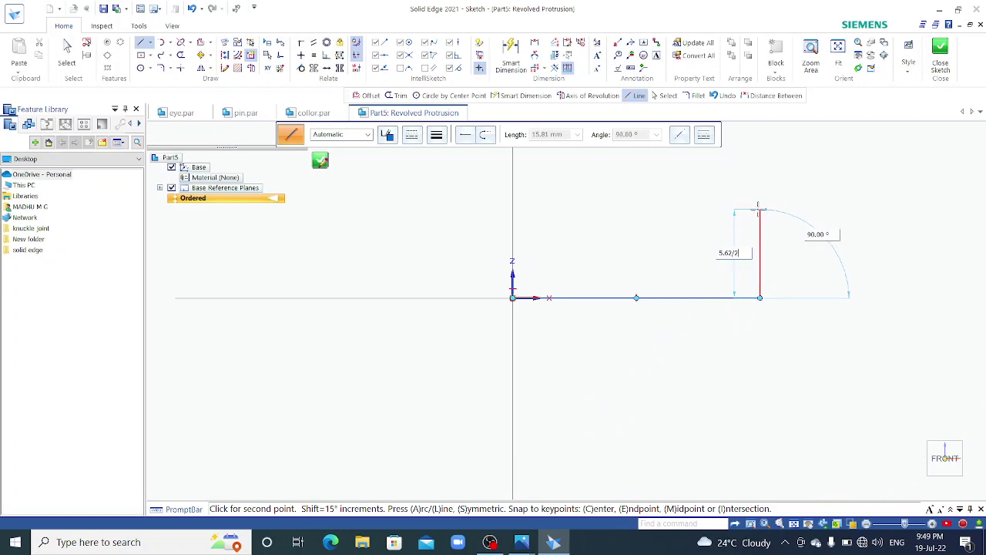
{"action": "type", "text": ".62/2"}
{"action": "key", "text": "Tab"}
{"action": "type", "text": "90"}
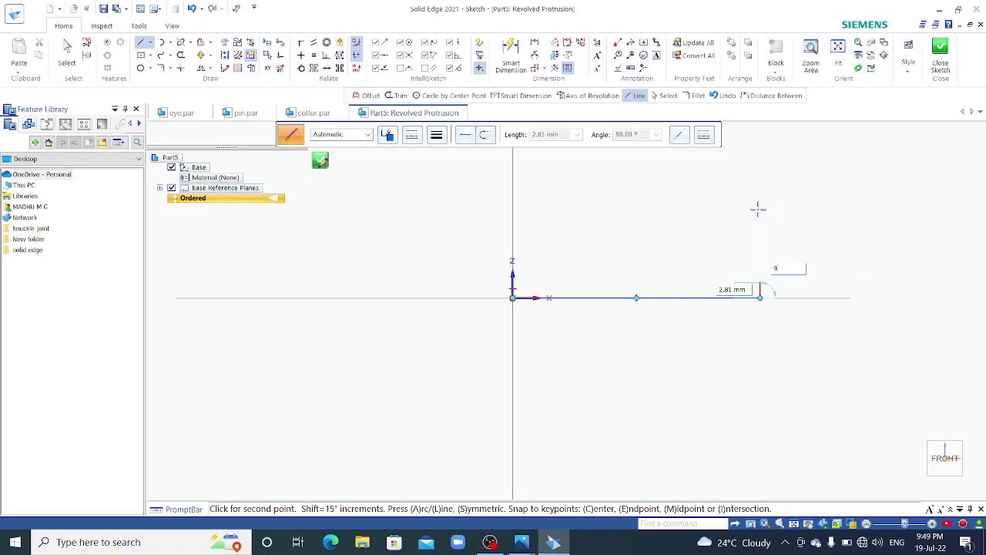
{"action": "key", "text": "Return"}
Close the taper pin profile with a sloping line to the upper end of the vertical line at the origin.
{"action": "scroll", "coordinate": [520, 280], "scroll_direction": "up", "scroll_amount": 4}
{"action": "scroll", "coordinate": [522, 280], "scroll_direction": "up", "scroll_amount": 3}
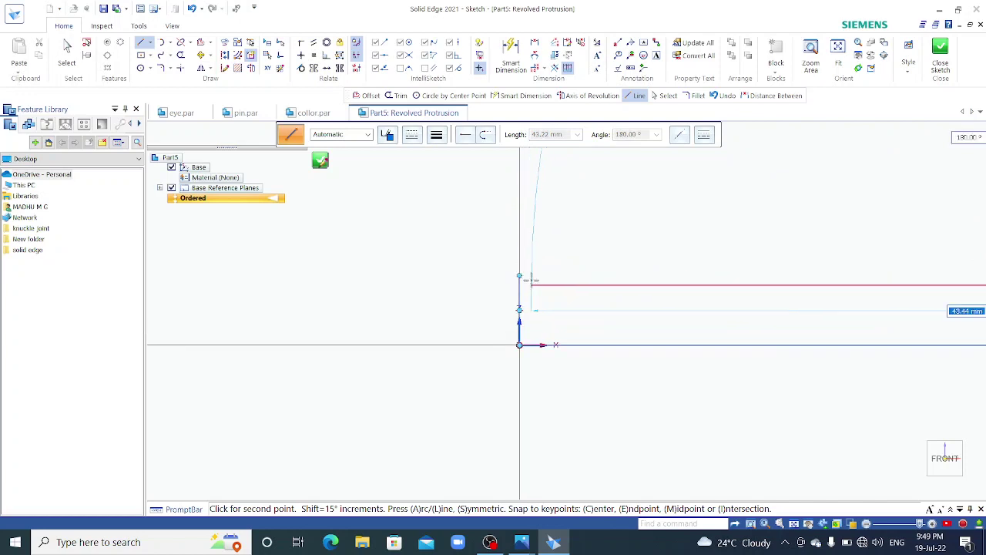
{"action": "left_click", "coordinate": [519, 275]}
{"action": "scroll", "coordinate": [460, 236], "scroll_direction": "down", "scroll_amount": 5}
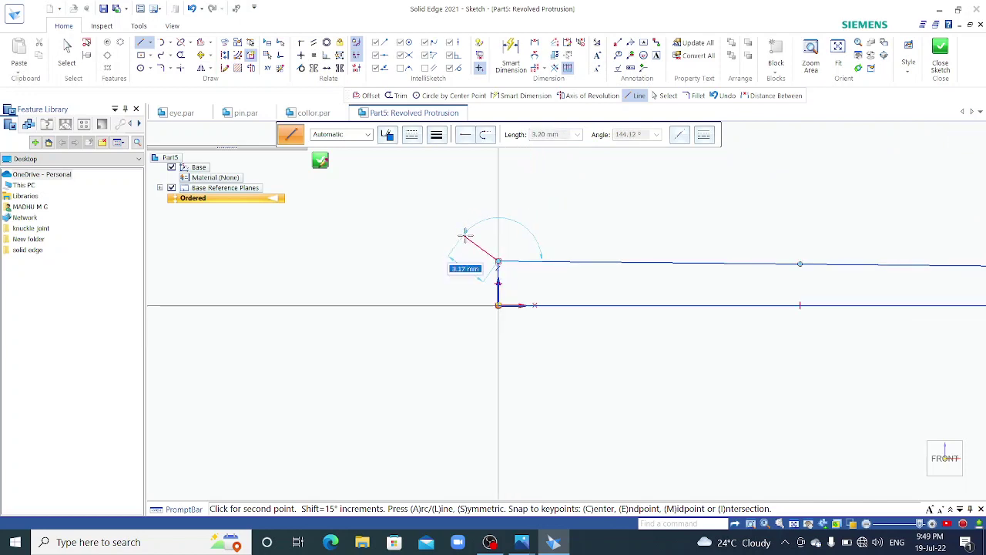
{"action": "right_click", "coordinate": [574, 208]}
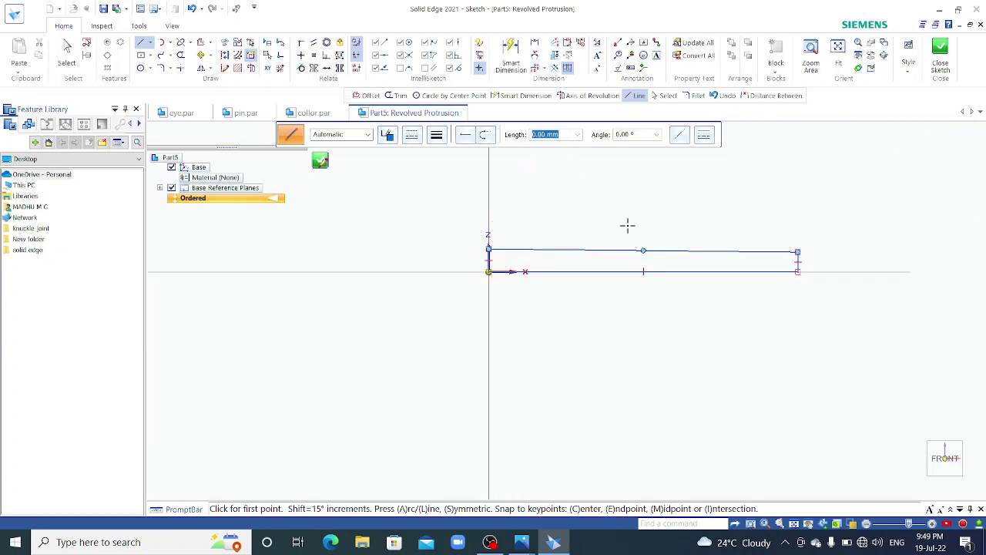
Set the 44 mm base line as the axis of revolution and revolve the profile 360° into a solid.
{"action": "left_click", "coordinate": [251, 67]}
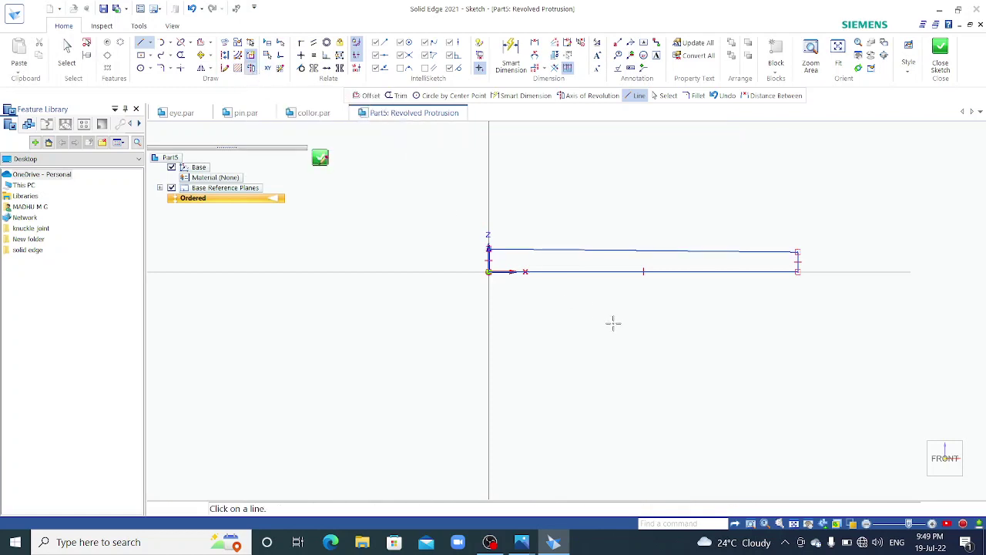
{"action": "left_click", "coordinate": [634, 271]}
{"action": "left_click", "coordinate": [933, 66]}
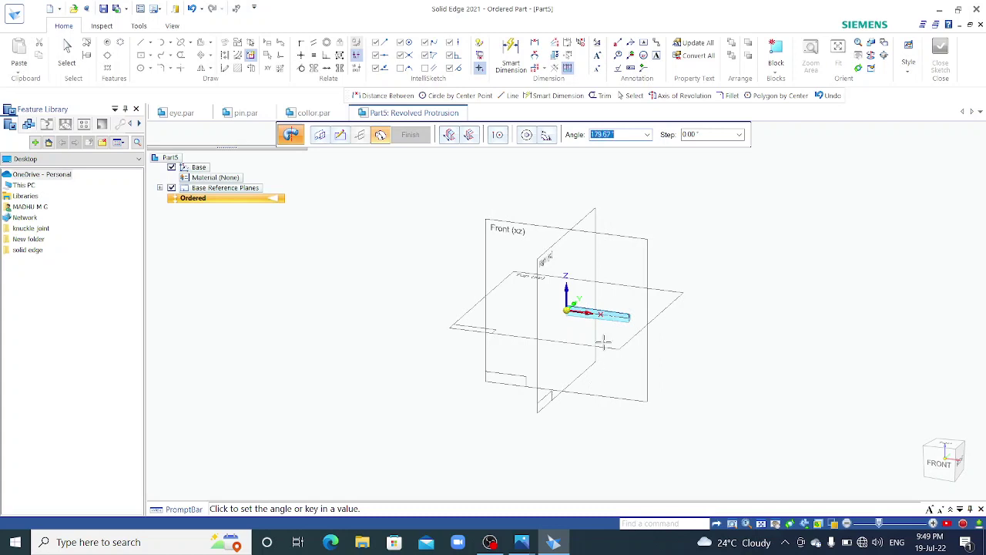
{"action": "type", "text": "360"}
{"action": "key", "text": "Return"}
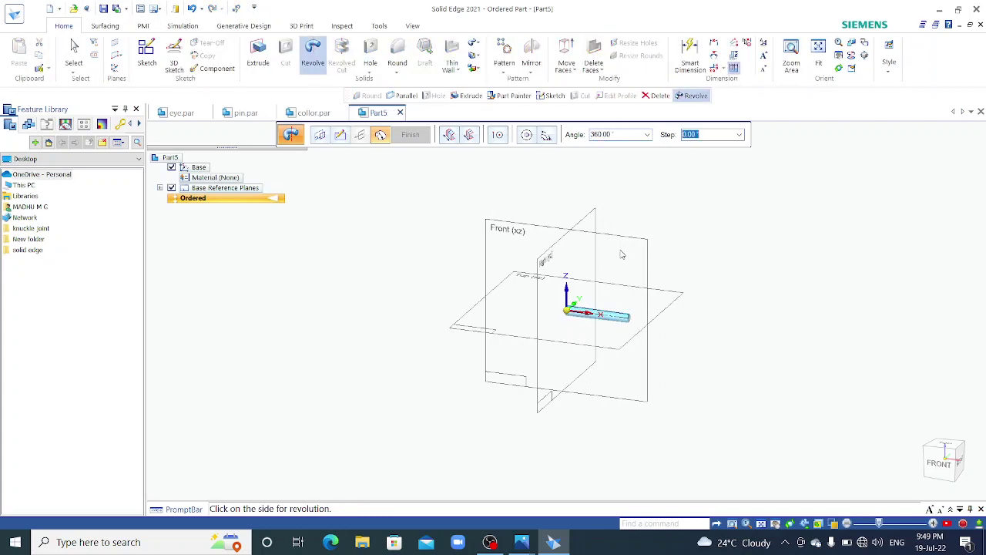
{"action": "left_click", "coordinate": [700, 347]}
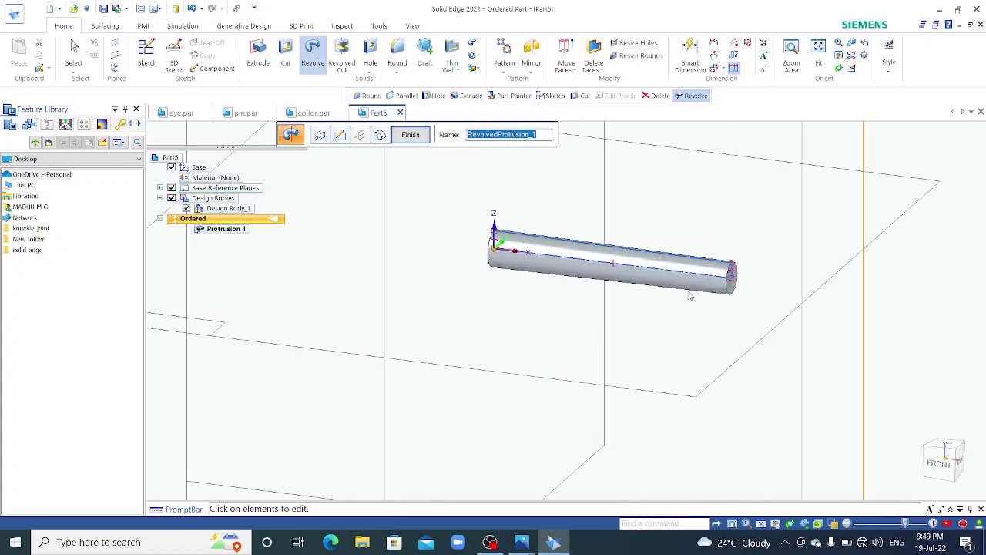
{"action": "left_click", "coordinate": [410, 134]}
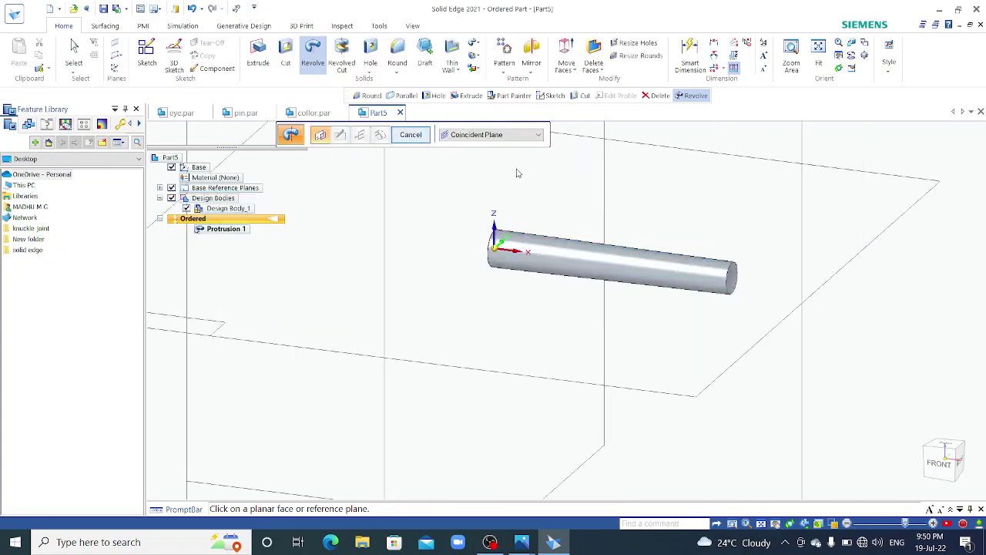
Round the circular edges at both ends of the taper pin with a 1 mm radius.
{"action": "left_click", "coordinate": [397, 54]}
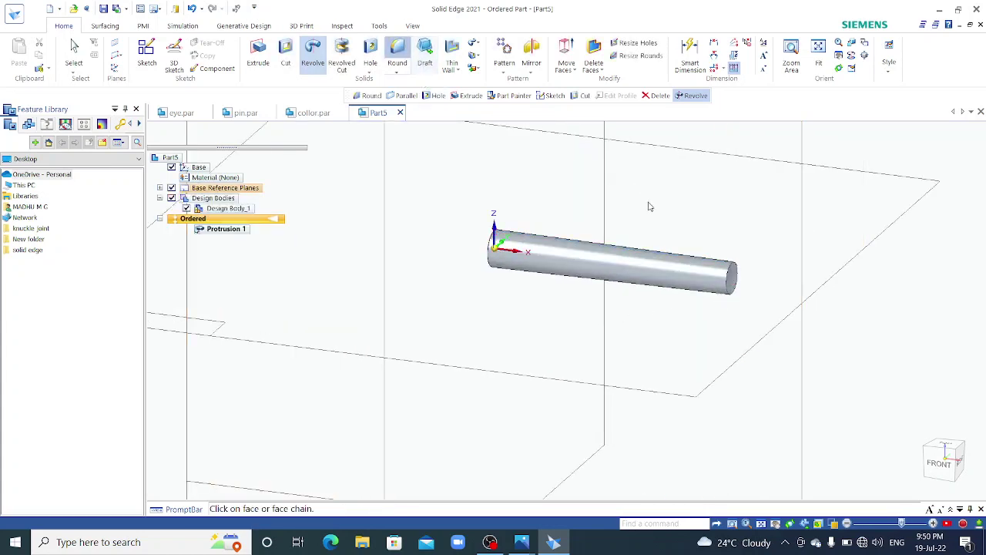
{"action": "left_click", "coordinate": [729, 277]}
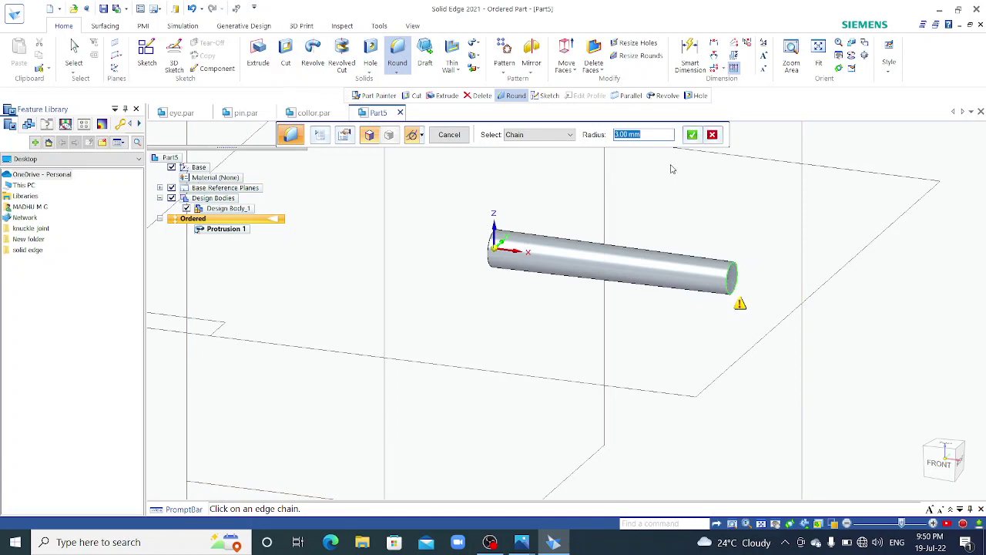
{"action": "type", "text": "1"}
{"action": "key", "text": "Return"}
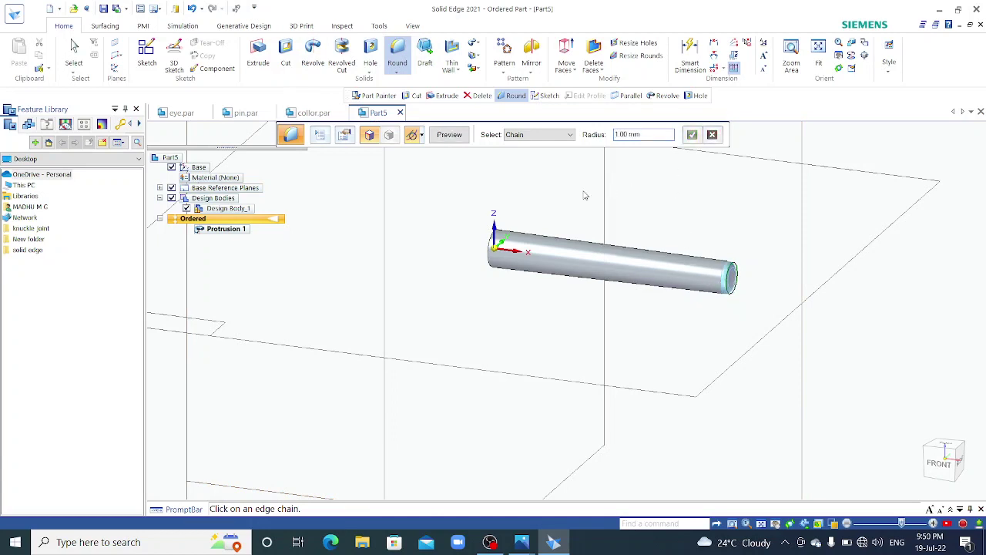
{"action": "left_click", "coordinate": [495, 264]}
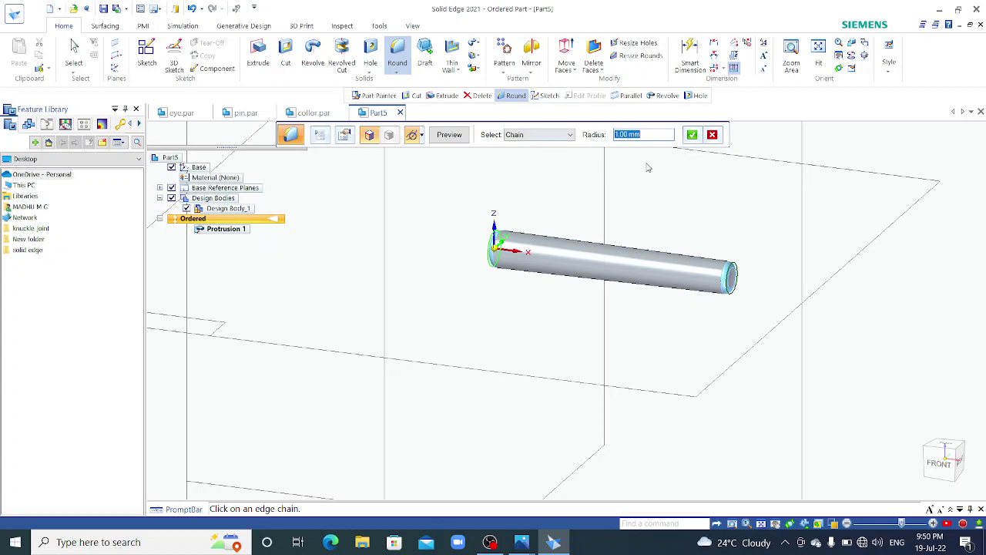
{"action": "left_click", "coordinate": [692, 134]}
{"action": "left_click", "coordinate": [449, 134]}
{"action": "left_click", "coordinate": [449, 134]}
{"action": "middle_click_drag", "start_coordinate": [567, 198], "coordinate": [570, 224]}
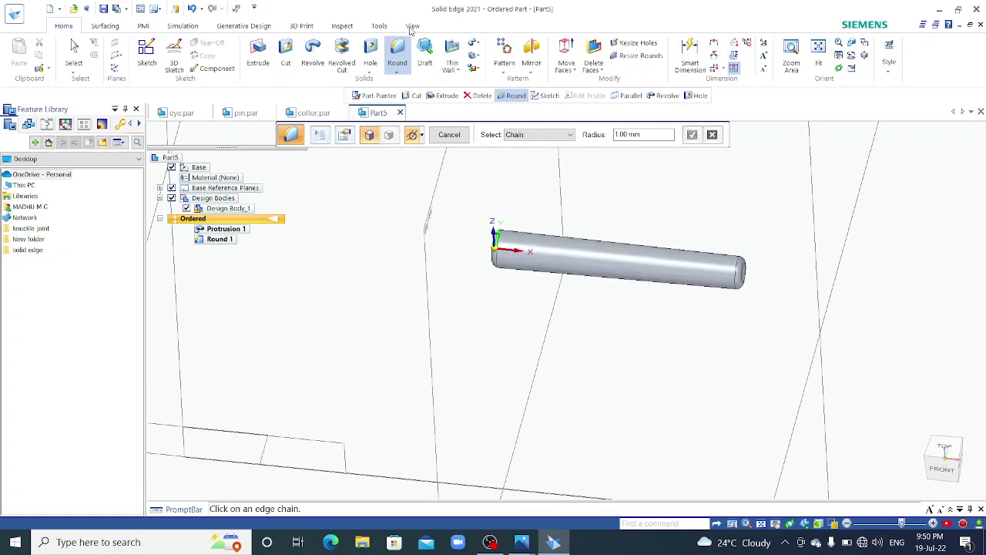
Paint the whole taper pin body with the Wood style using Part Painter.
{"action": "left_click", "coordinate": [412, 27]}
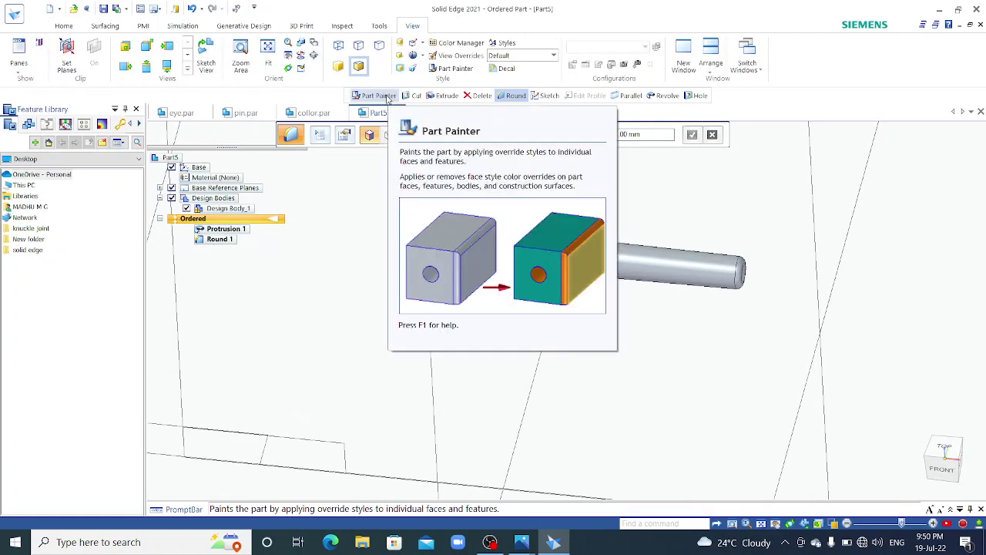
{"action": "left_click", "coordinate": [445, 69]}
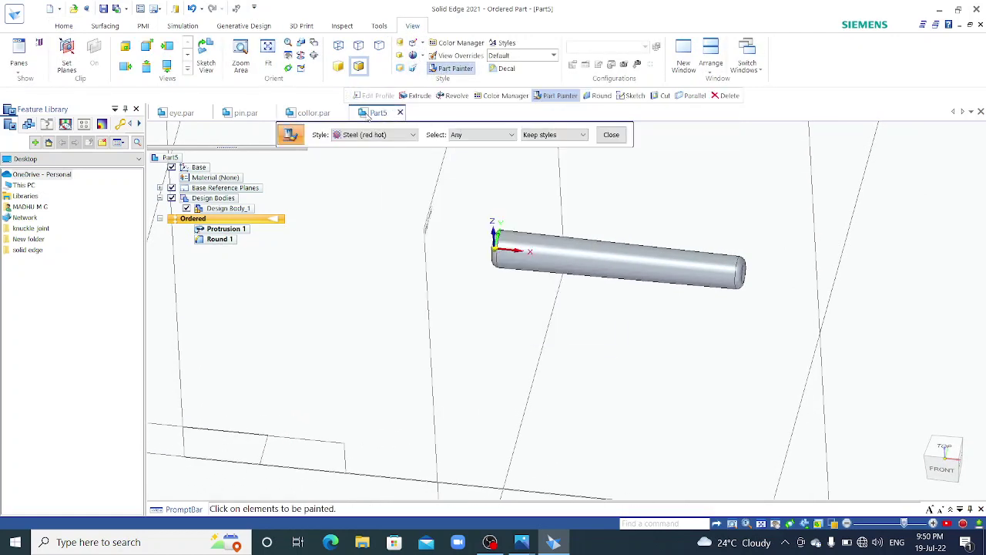
{"action": "left_click", "coordinate": [368, 135]}
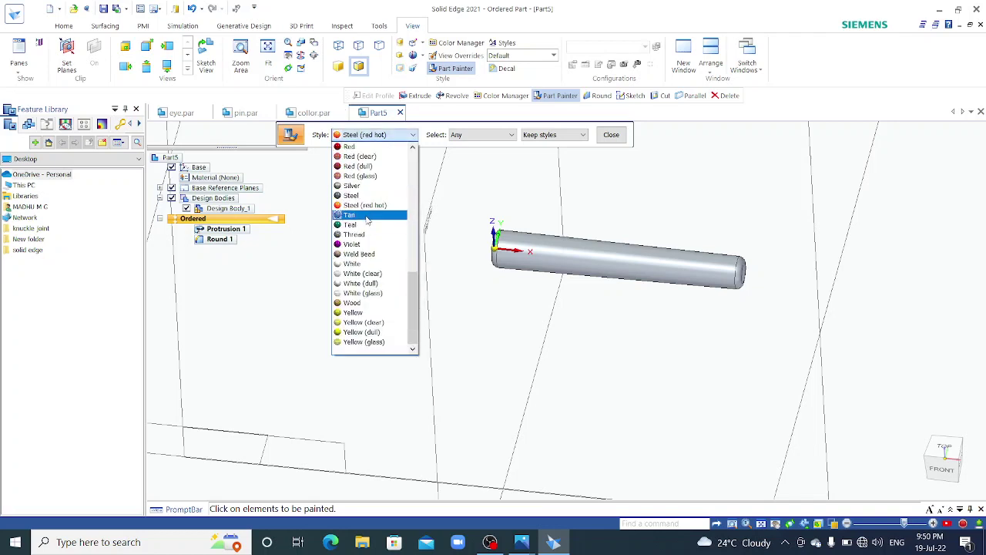
{"action": "left_click", "coordinate": [356, 303]}
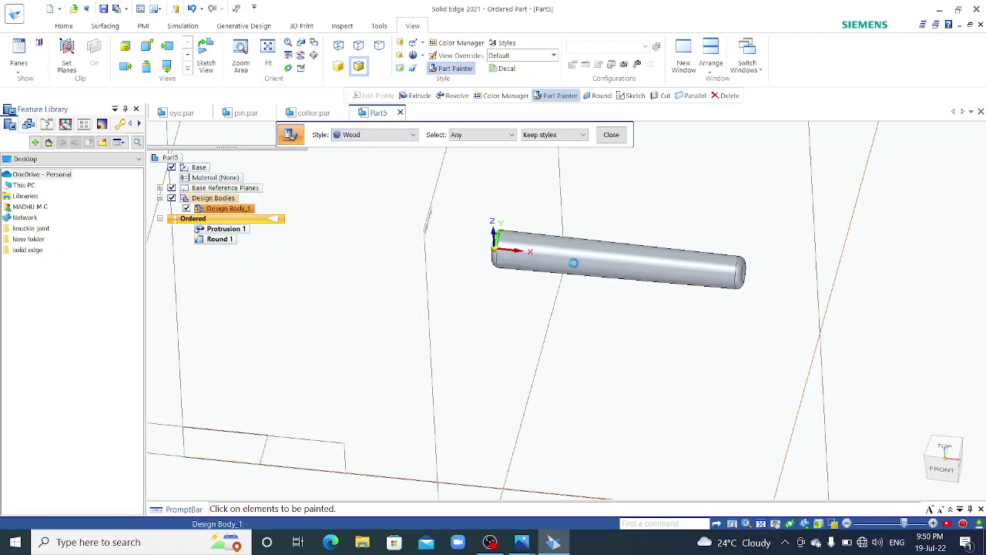
{"action": "left_click", "coordinate": [541, 256]}
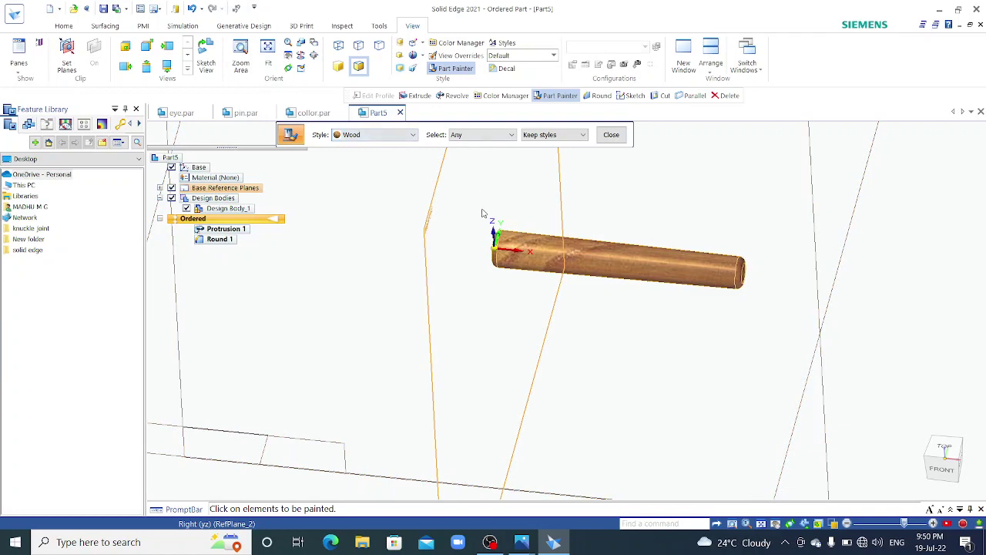
{"action": "key", "text": "Escape"}
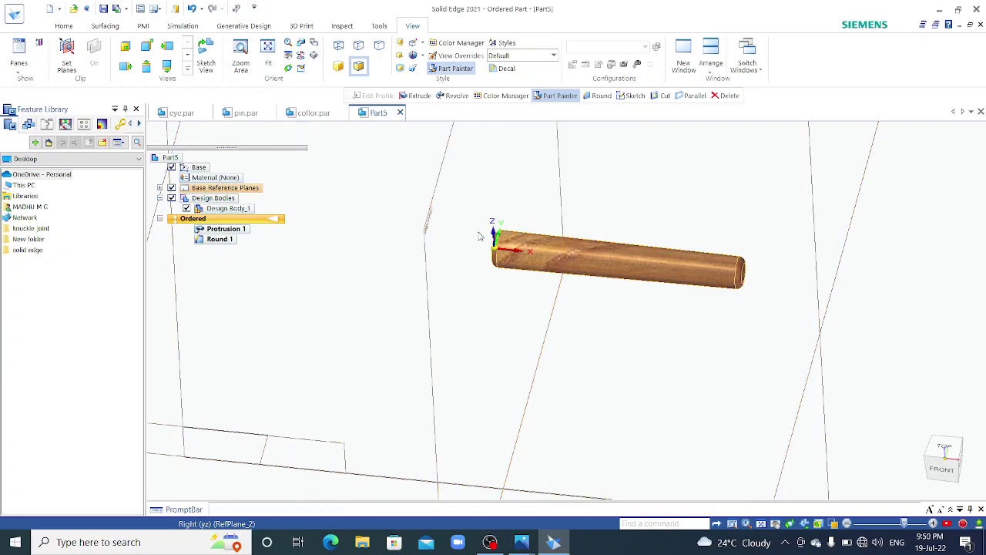
Save the part as "taper pin" in the knuckle joint folder and close the open part documents.
{"action": "key", "text": "ctrl+s"}
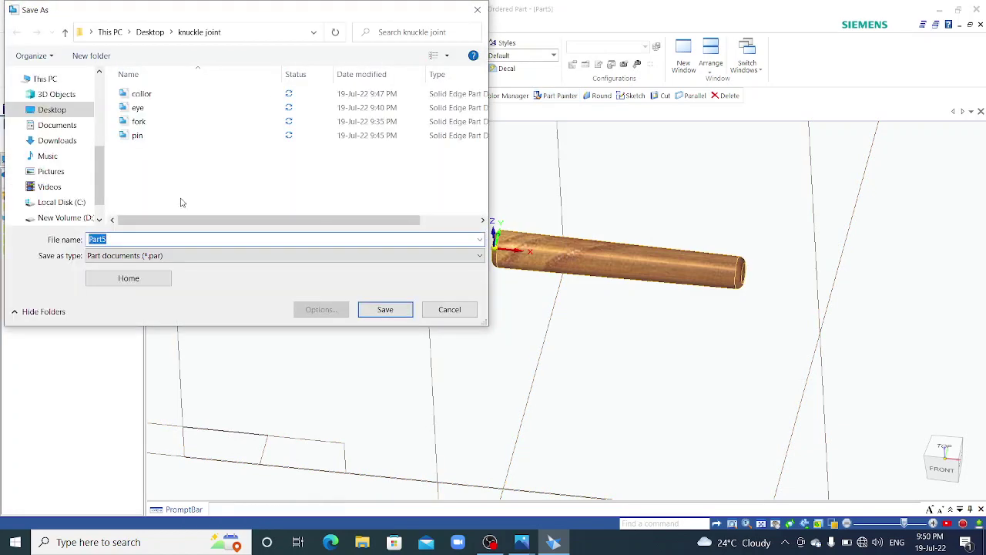
{"action": "type", "text": "taper pin"}
{"action": "left_click", "coordinate": [377, 310]}
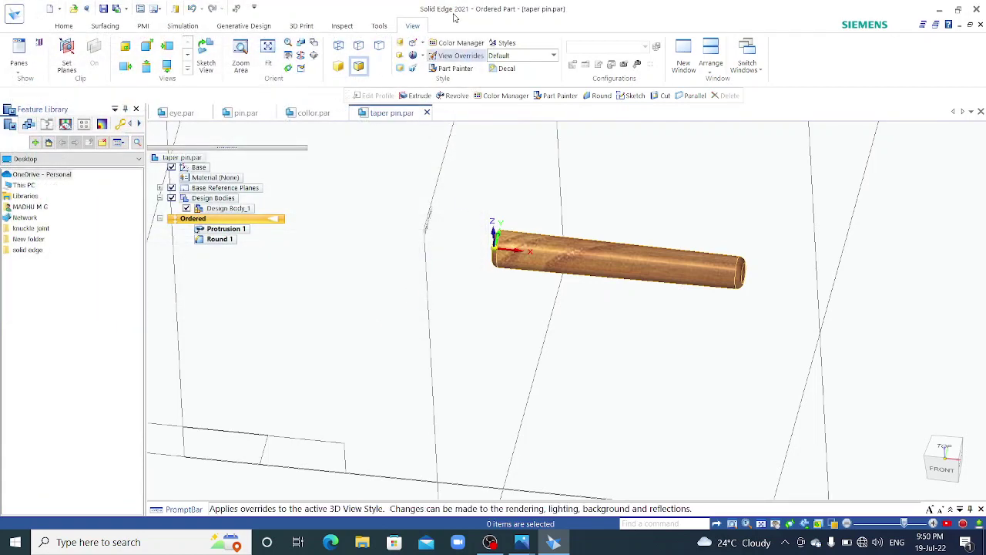
{"action": "left_click", "coordinate": [427, 113]}
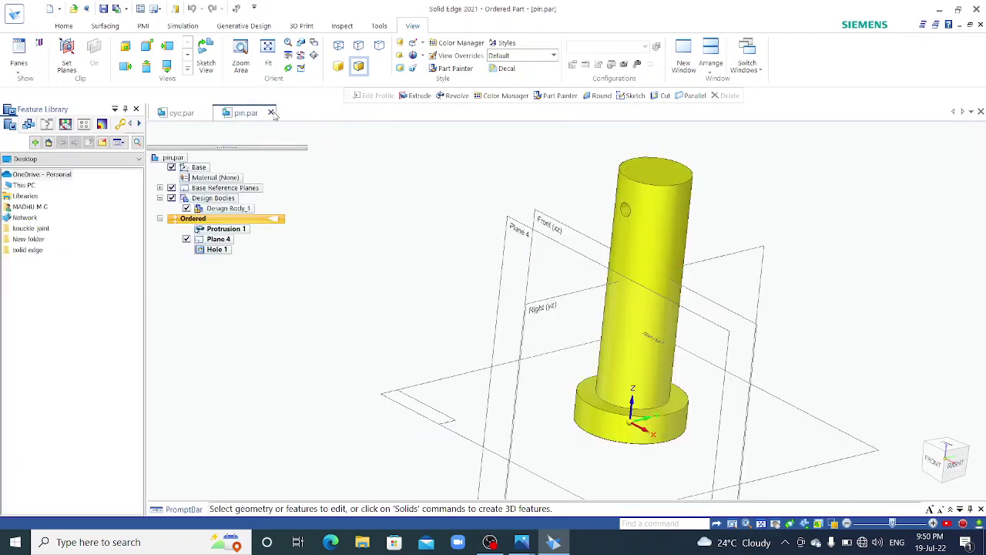
{"action": "left_click", "coordinate": [271, 112]}
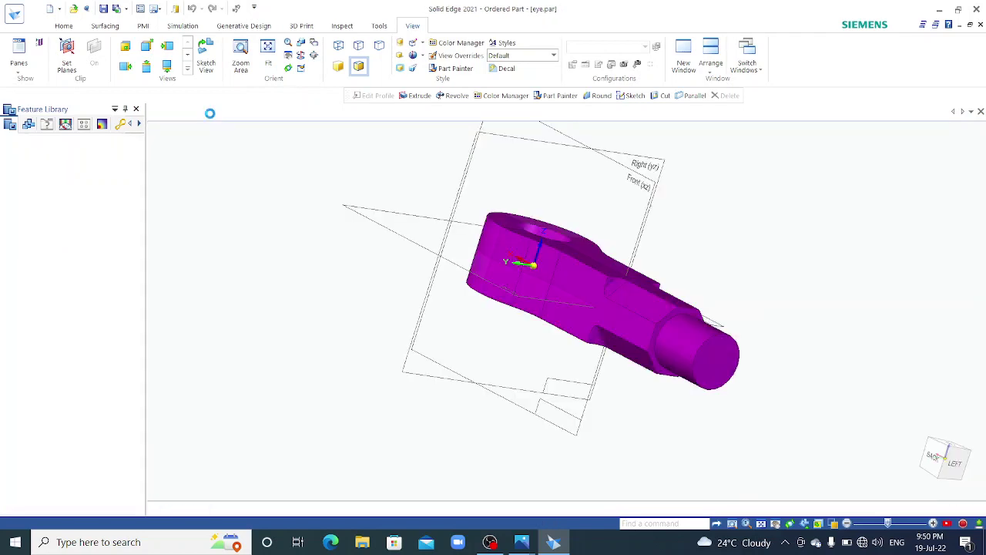
Review the knuckle joint details in the reference drawing rr.jfif and return to Solid Edge.
{"action": "left_click", "coordinate": [522, 542]}
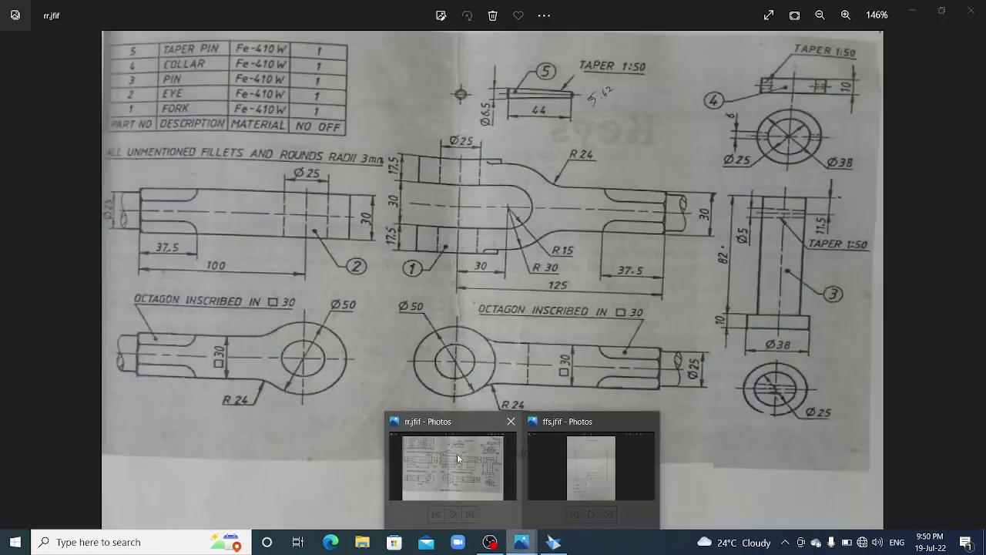
{"action": "left_click", "coordinate": [457, 452]}
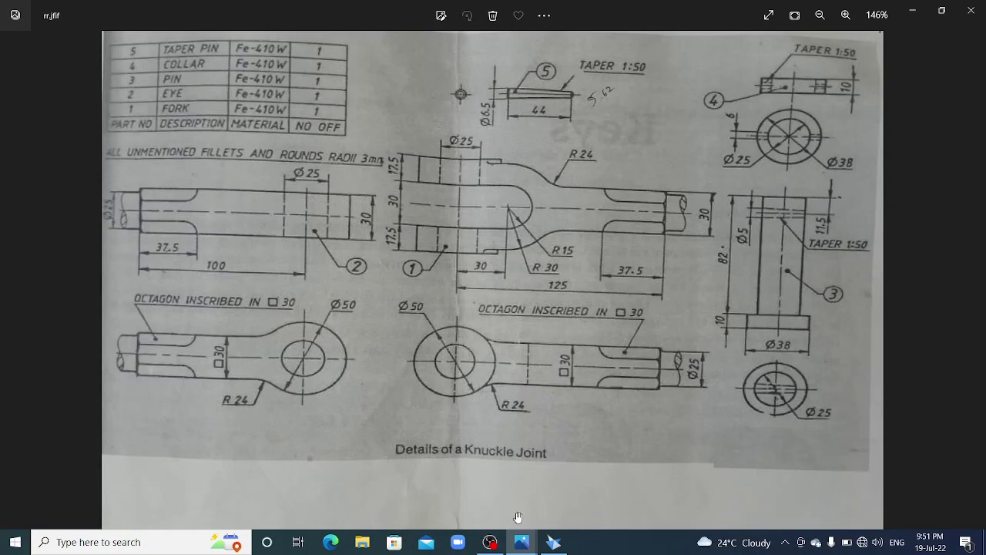
{"action": "left_click", "coordinate": [553, 543]}
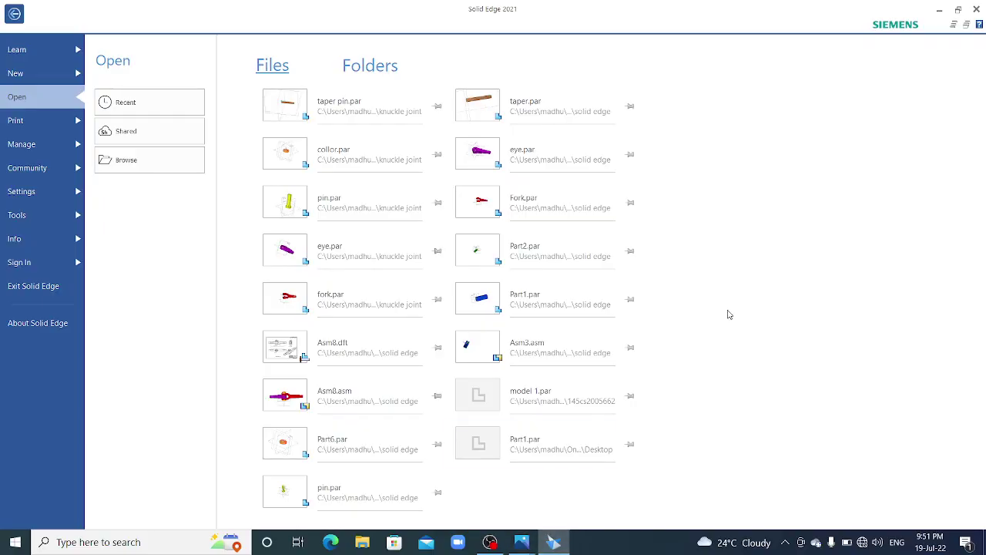
Create a new assembly from the iso metric assembly.asm template and show its reference planes.
{"action": "left_click", "coordinate": [17, 73]}
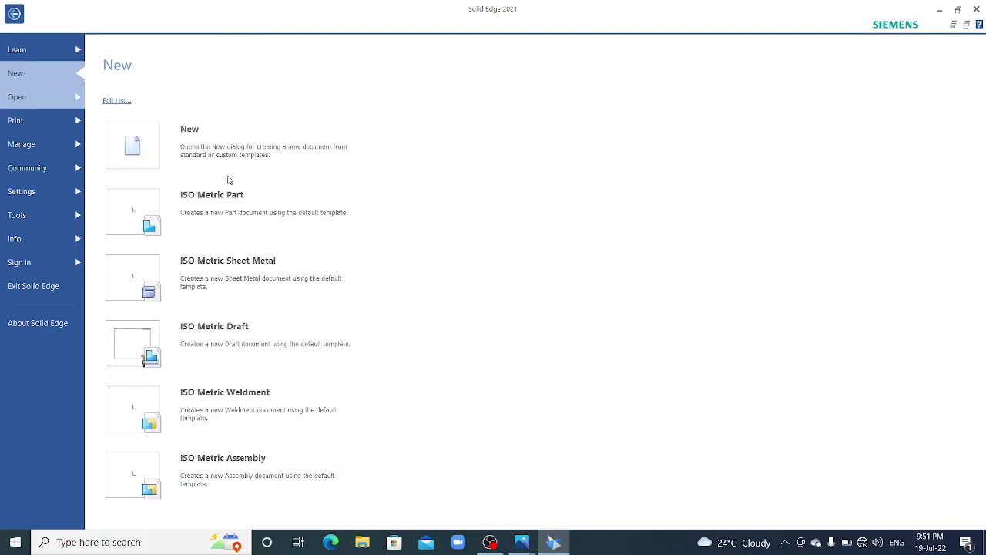
{"action": "left_click", "coordinate": [229, 160]}
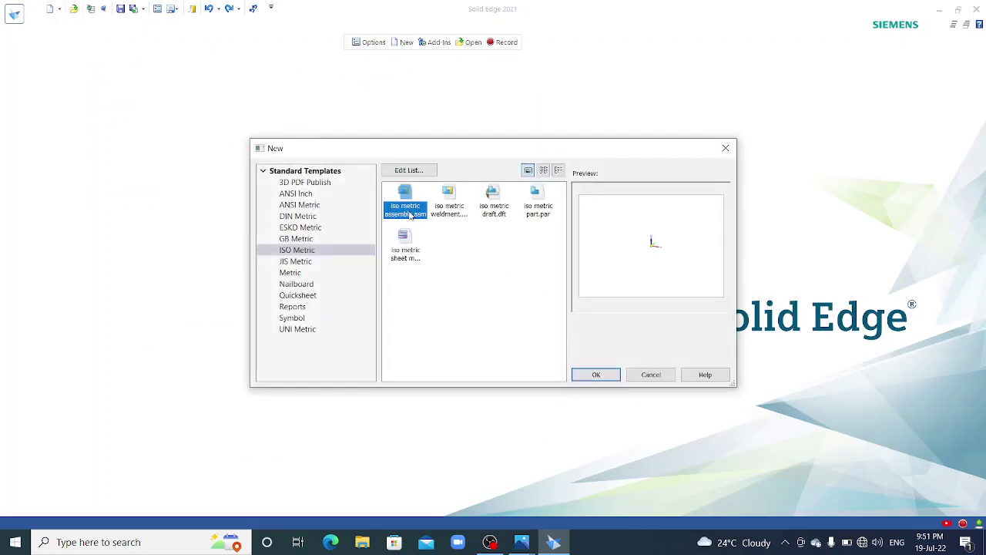
{"action": "left_click", "coordinate": [595, 374]}
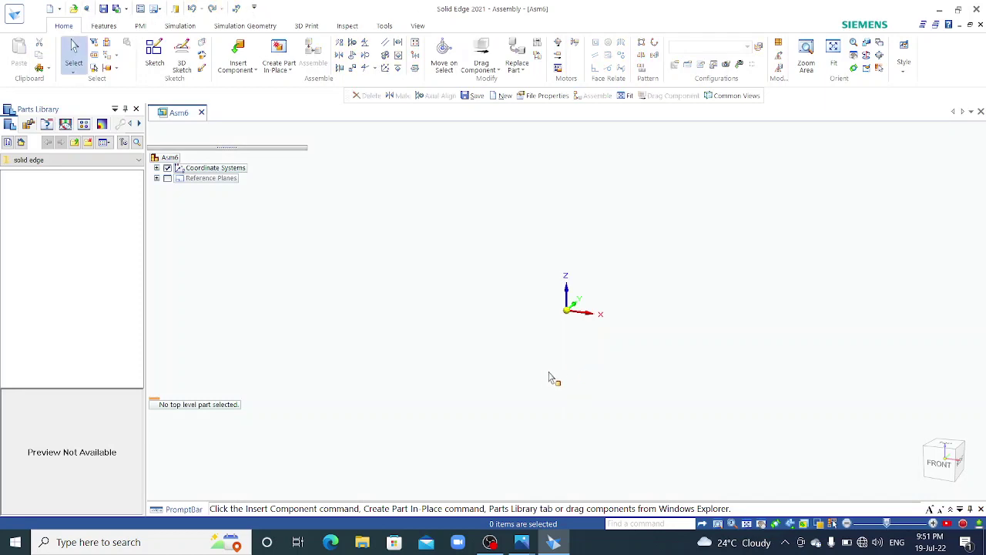
{"action": "left_click", "coordinate": [168, 178]}
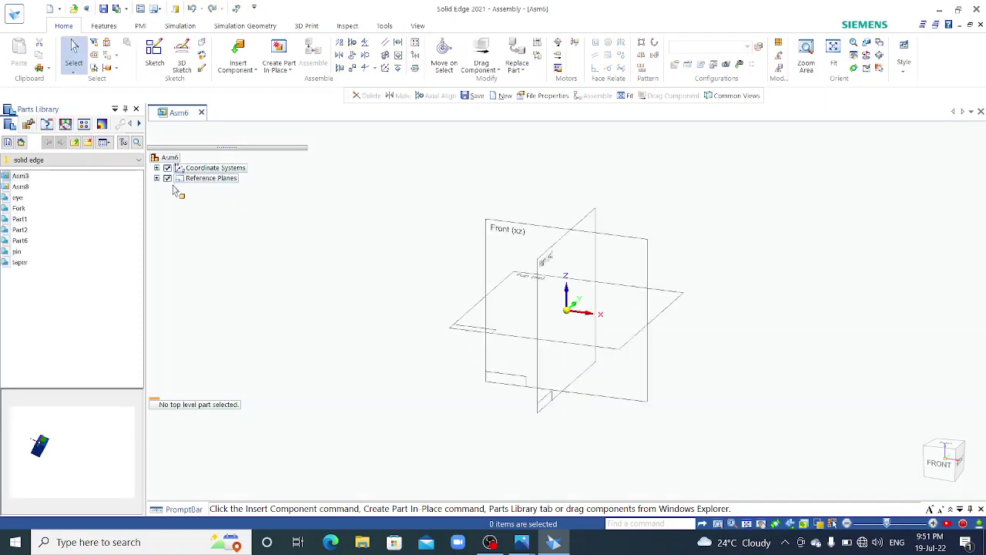
Open the knuckle joint folder on the Desktop in the Parts Library.
{"action": "left_click", "coordinate": [246, 65]}
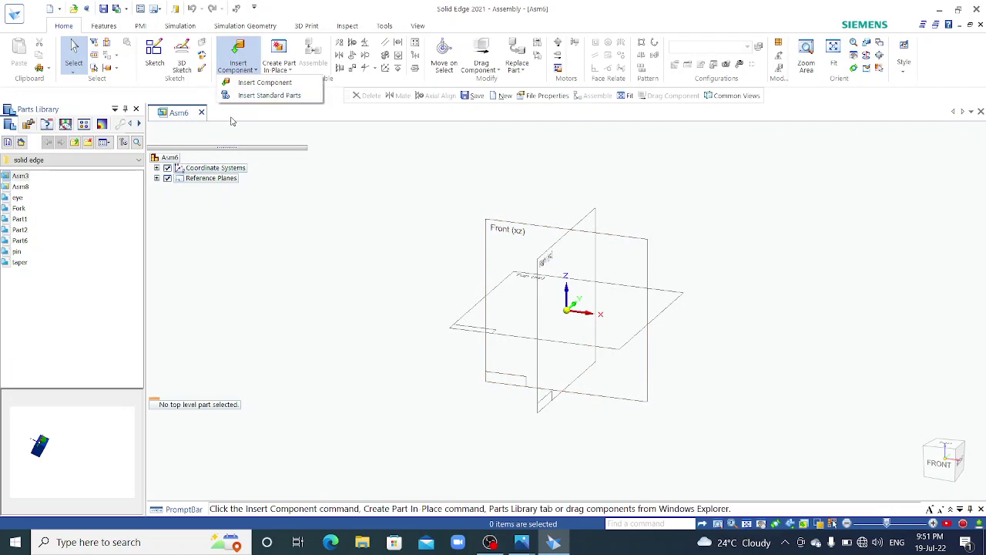
{"action": "left_click", "coordinate": [249, 68]}
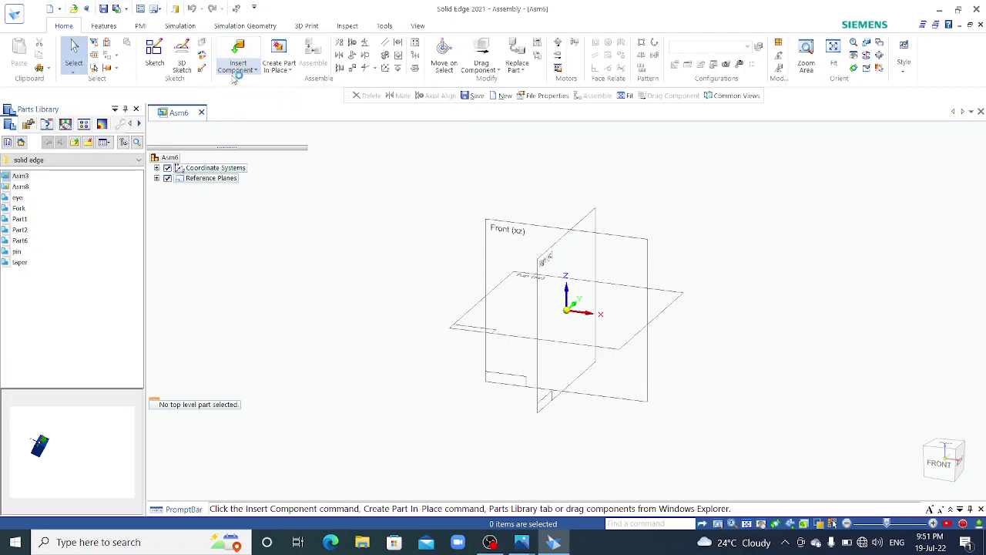
{"action": "left_click", "coordinate": [63, 160]}
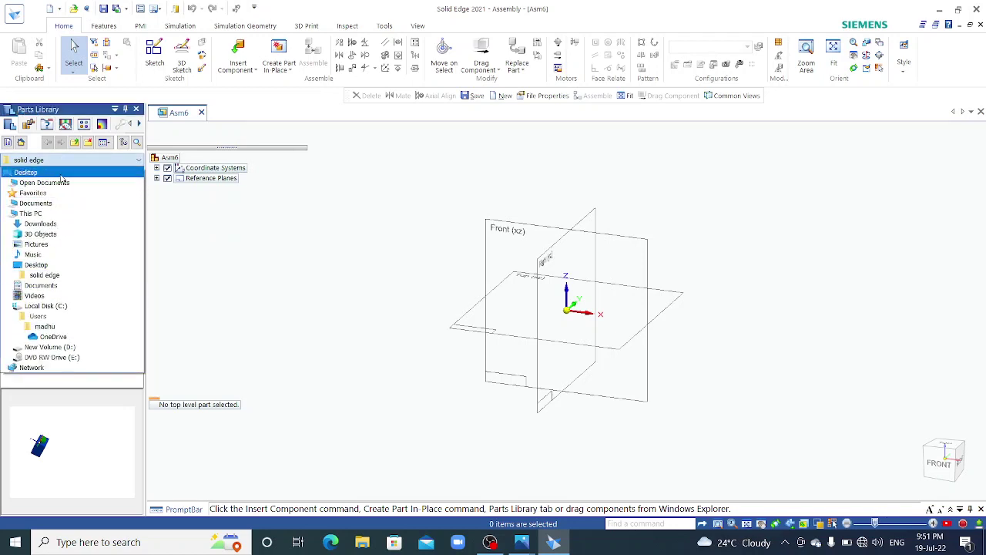
{"action": "left_click", "coordinate": [62, 173]}
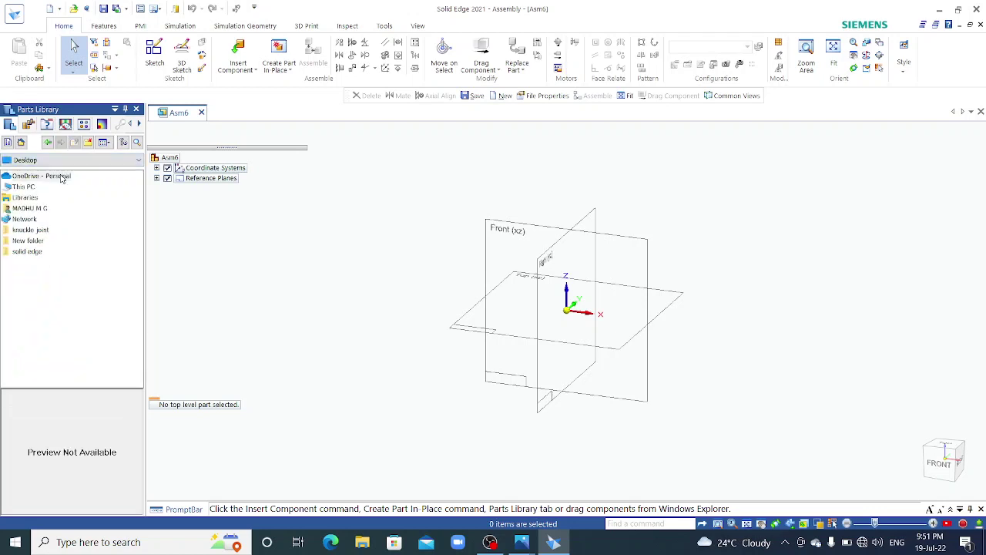
{"action": "double_click", "coordinate": [45, 231]}
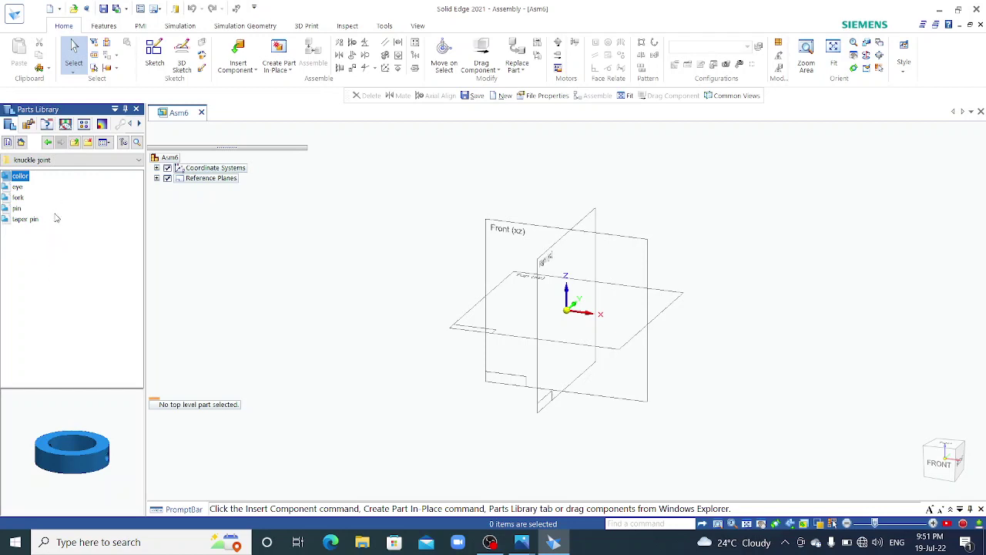
Place the fork part from the knuckle joint folder as the first component of the assembly.
{"action": "left_click", "coordinate": [42, 513]}
{"action": "left_click", "coordinate": [13, 235]}
{"action": "left_click", "coordinate": [18, 198]}
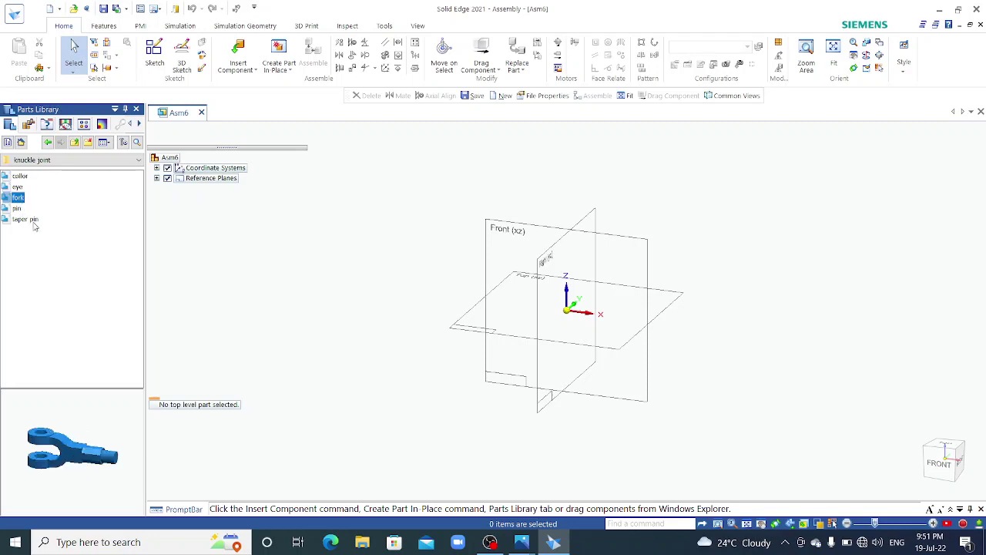
{"action": "left_click_drag", "start_coordinate": [20, 198], "coordinate": [445, 276]}
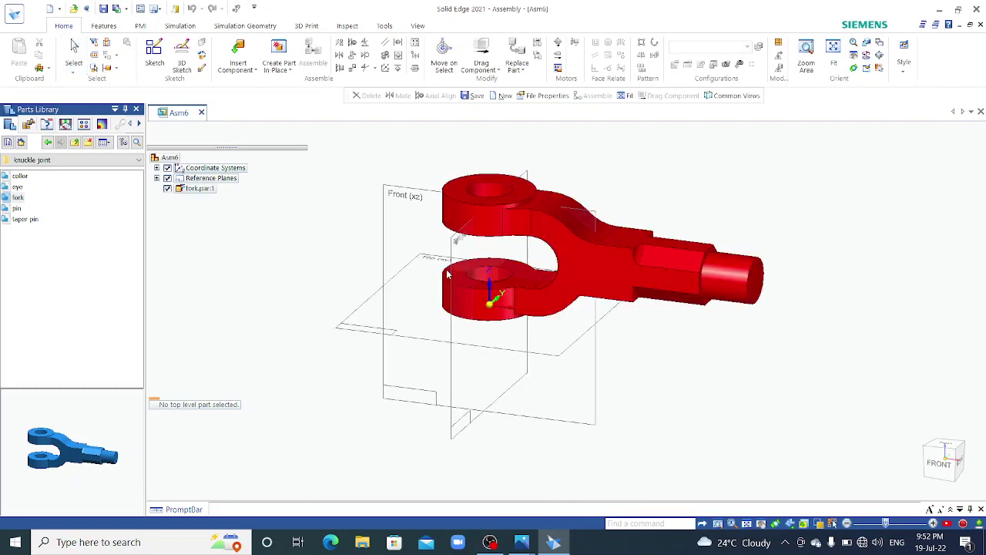
{"action": "left_click", "coordinate": [691, 355]}
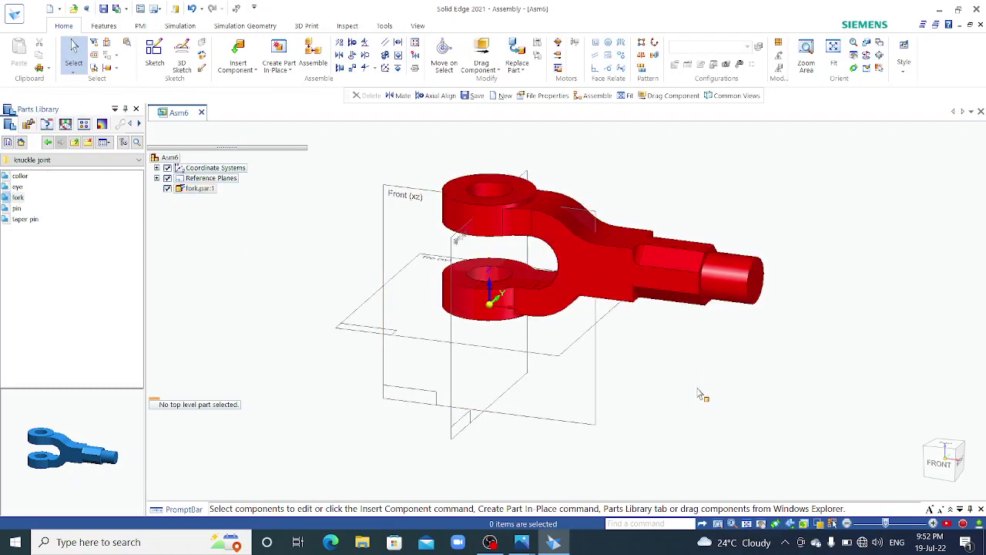
{"action": "right_click", "coordinate": [706, 365]}
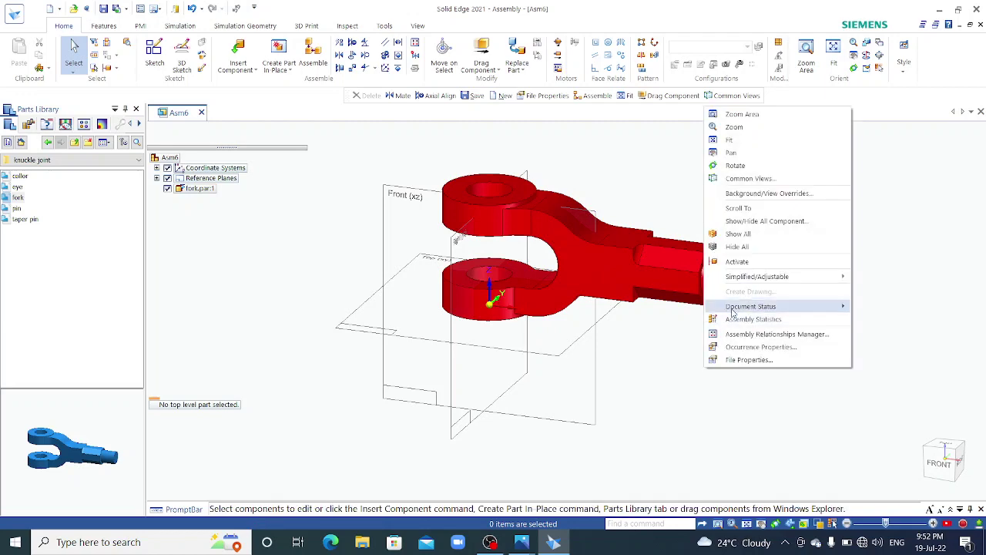
{"action": "left_click", "coordinate": [662, 360]}
{"action": "scroll", "coordinate": [655, 367], "scroll_direction": "down", "scroll_amount": 3}
{"action": "middle_click_drag", "start_coordinate": [700, 361], "coordinate": [572, 385]}
{"action": "scroll", "coordinate": [572, 385], "scroll_direction": "up", "scroll_amount": 5}
{"action": "middle_click_drag", "start_coordinate": [594, 286], "coordinate": [597, 285]}
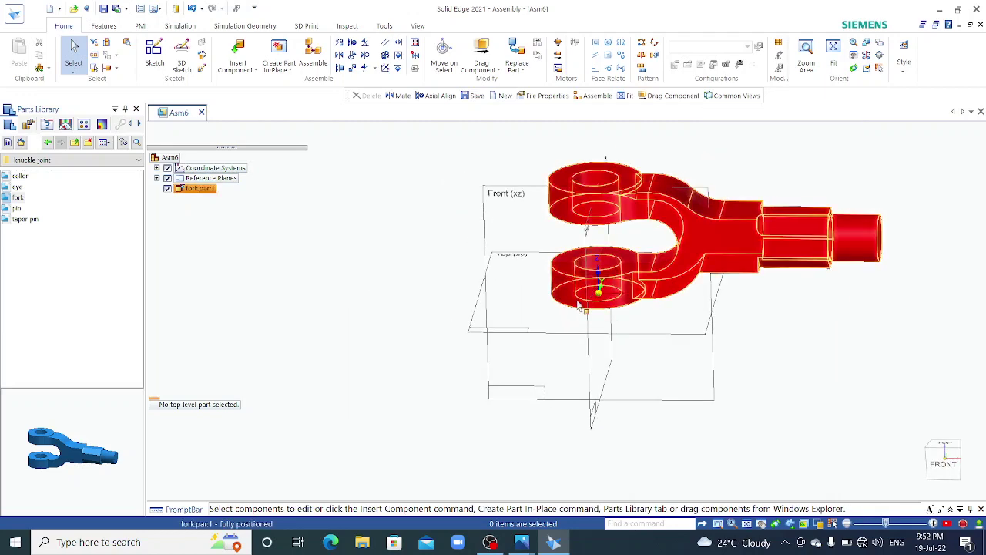
Add the eye part and mate the top face of its eye end to the inner face of the fork's upper lug at 0.00 mm offset.
{"action": "left_click", "coordinate": [17, 187]}
{"action": "left_click_drag", "start_coordinate": [83, 219], "coordinate": [266, 249]}
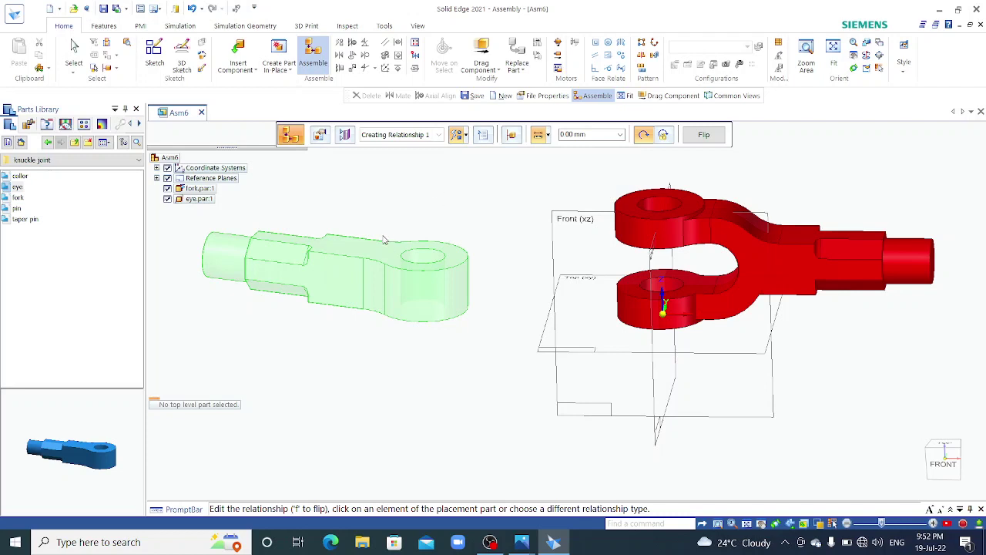
{"action": "left_click", "coordinate": [464, 138]}
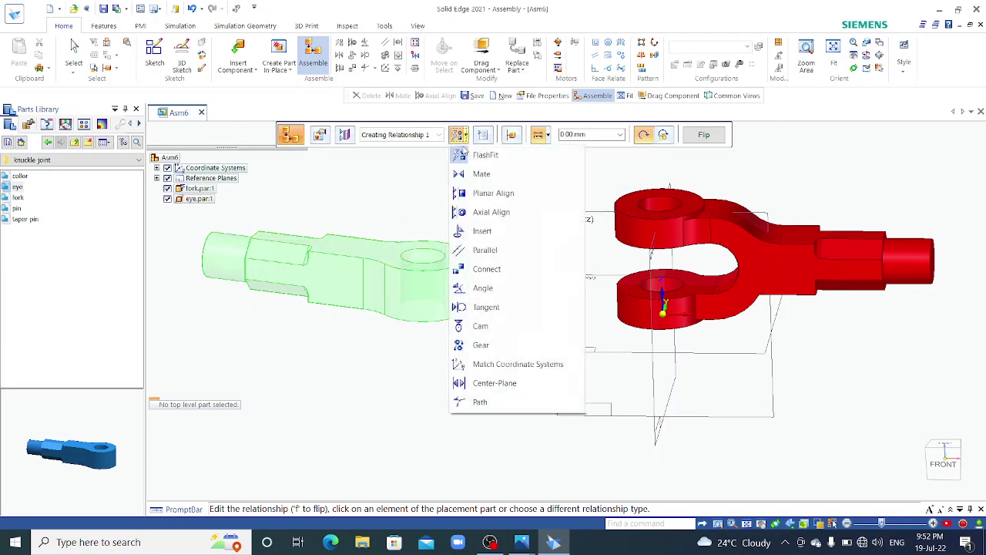
{"action": "left_click", "coordinate": [434, 166]}
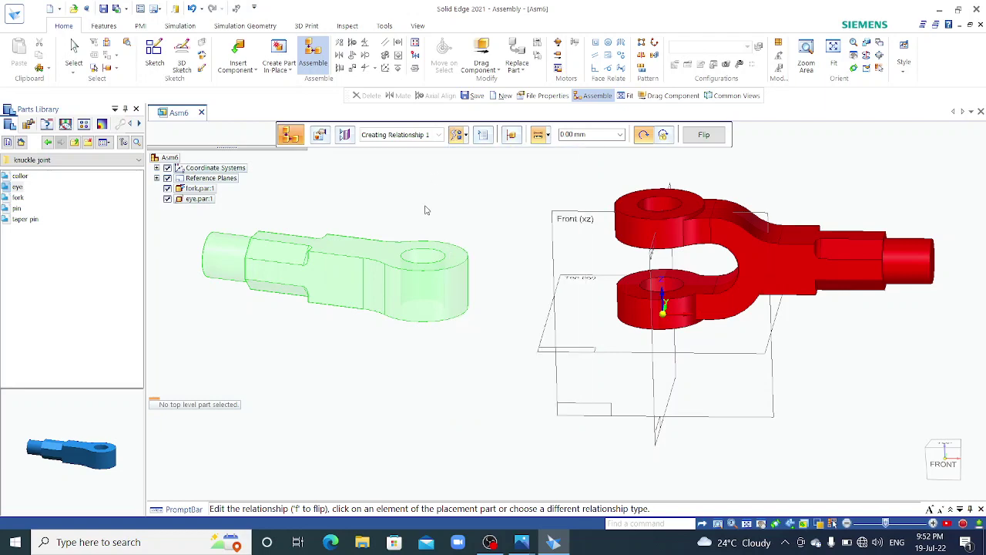
{"action": "left_click", "coordinate": [453, 255]}
{"action": "middle_click_drag", "start_coordinate": [515, 215], "coordinate": [649, 221]}
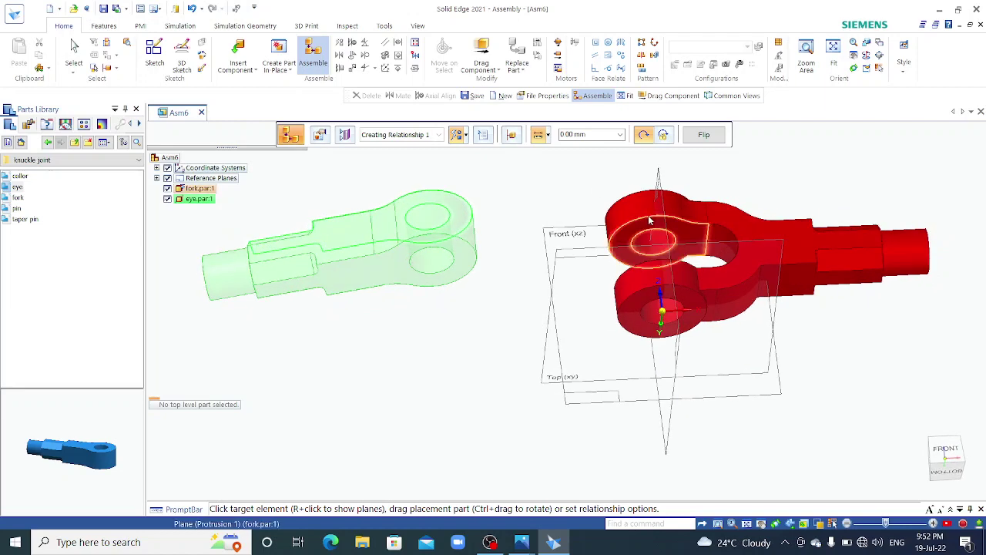
{"action": "left_click", "coordinate": [645, 224]}
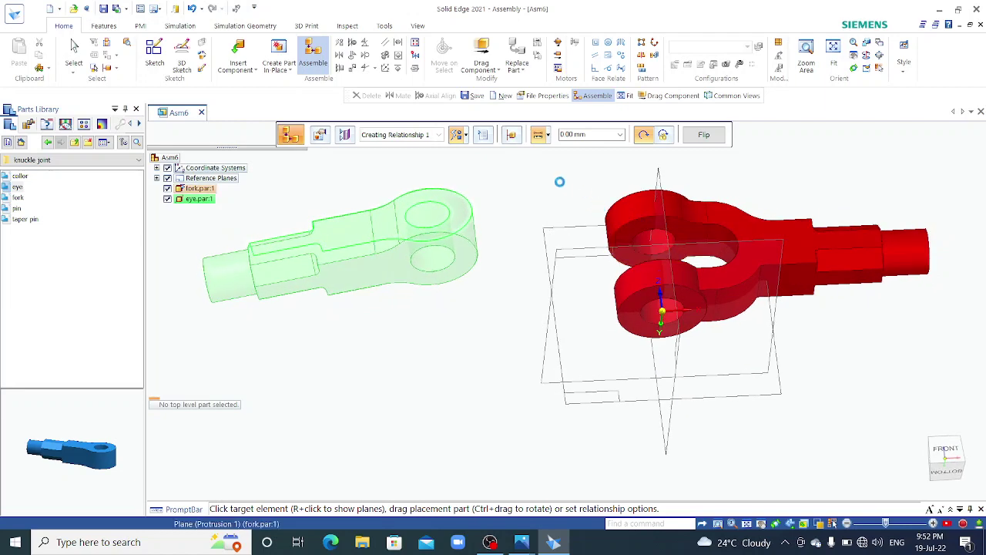
{"action": "middle_click_drag", "start_coordinate": [560, 183], "coordinate": [480, 168]}
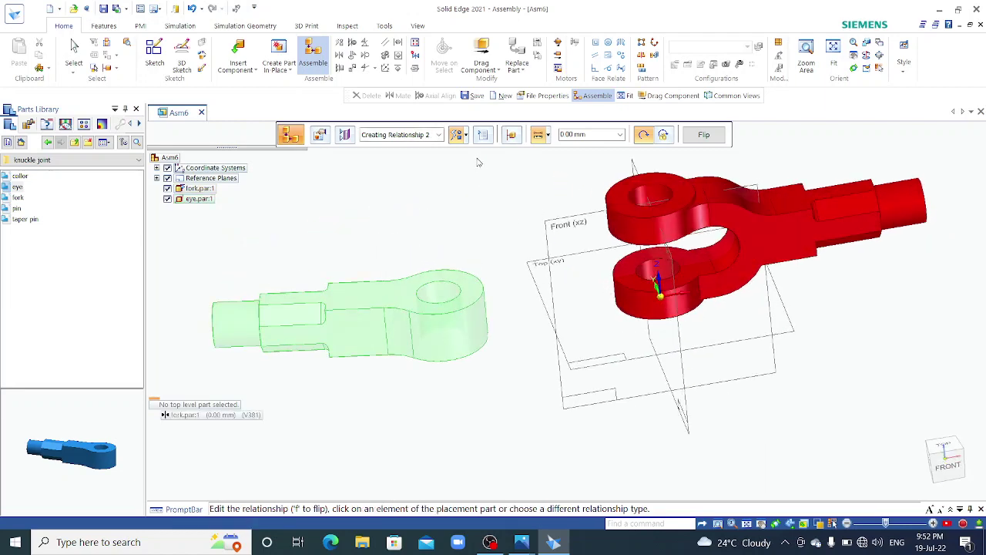
Axially align the eye's hole with the hole in the fork's upper lug, leaving rotation unlocked.
{"action": "left_click", "coordinate": [465, 135]}
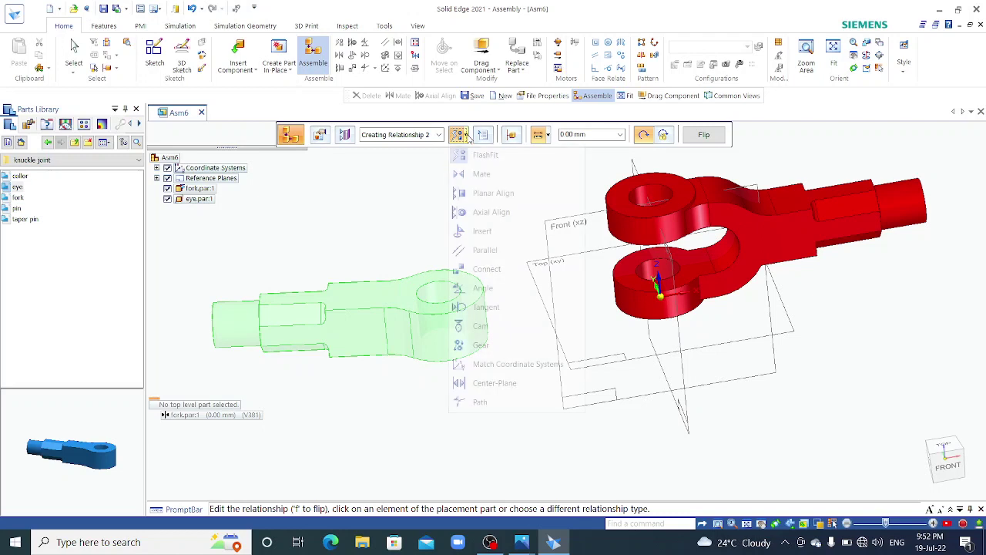
{"action": "left_click", "coordinate": [494, 212]}
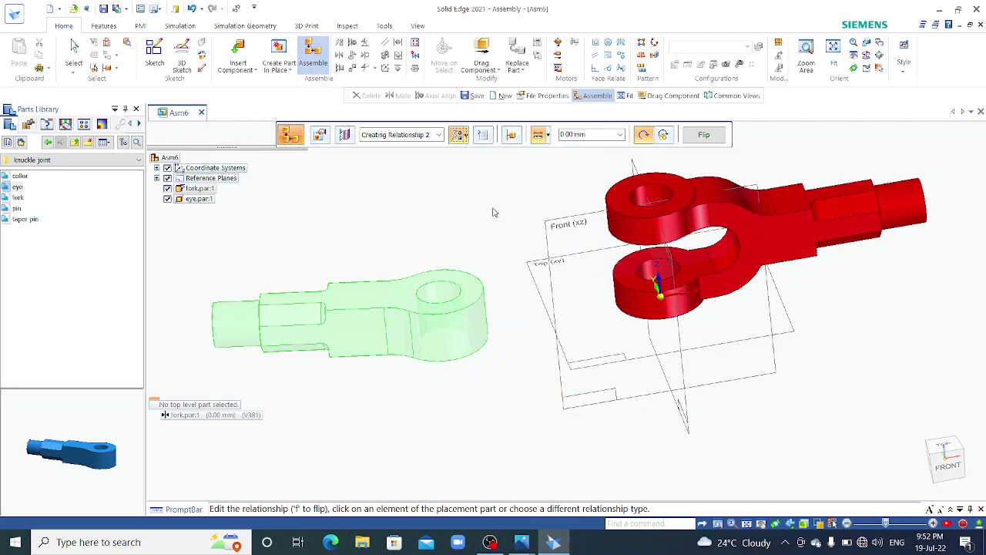
{"action": "left_click", "coordinate": [441, 294]}
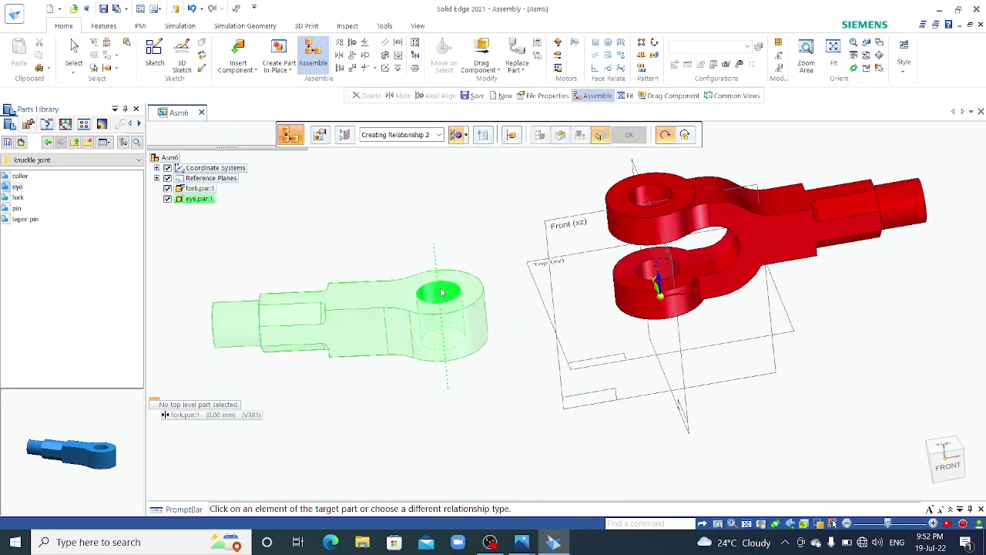
{"action": "left_click", "coordinate": [651, 198]}
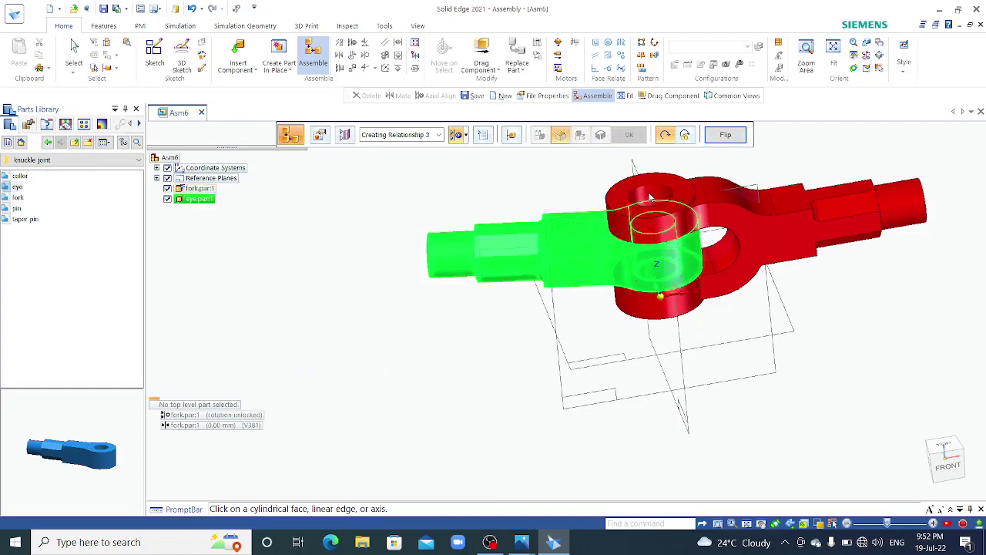
{"action": "middle_click_drag", "start_coordinate": [528, 195], "coordinate": [473, 266]}
{"action": "middle_click_drag", "start_coordinate": [464, 302], "coordinate": [454, 249]}
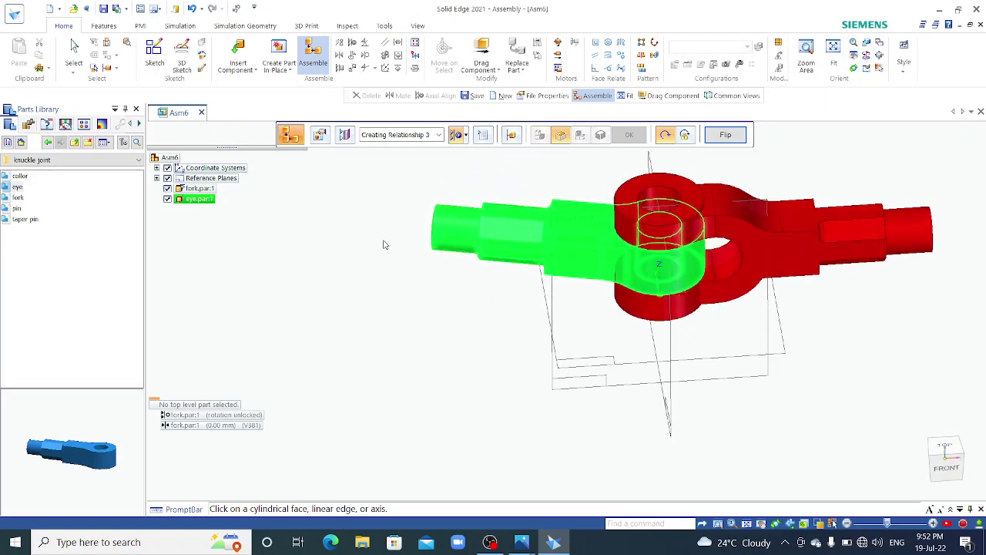
{"action": "mouse_move", "coordinate": [319, 269]}
{"action": "middle_mouse_down"}
{"action": "mouse_move", "coordinate": [324, 213]}
{"action": "mouse_move", "coordinate": [286, 325]}
{"action": "mouse_move", "coordinate": [308, 332]}
{"action": "mouse_move", "coordinate": [306, 278]}
{"action": "middle_mouse_up"}
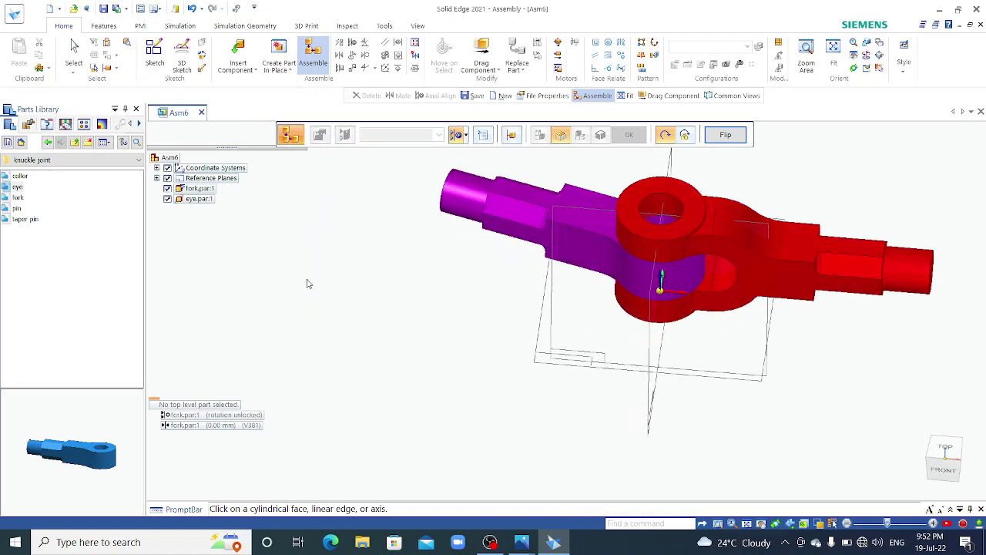
Add the pin part from the knuckle joint folder to the assembly beside the fork and eye.
{"action": "left_click", "coordinate": [19, 209]}
{"action": "left_click_drag", "start_coordinate": [131, 238], "coordinate": [289, 277]}
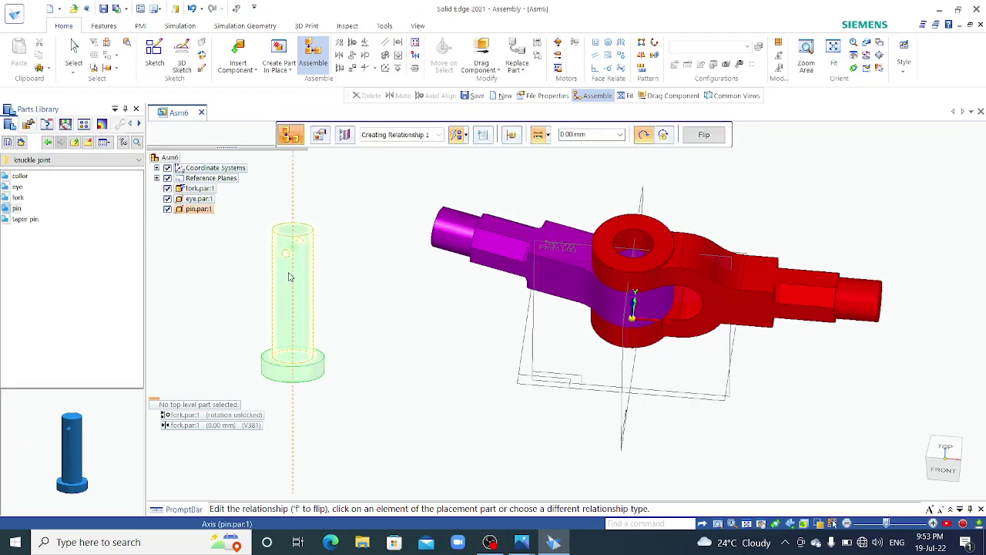